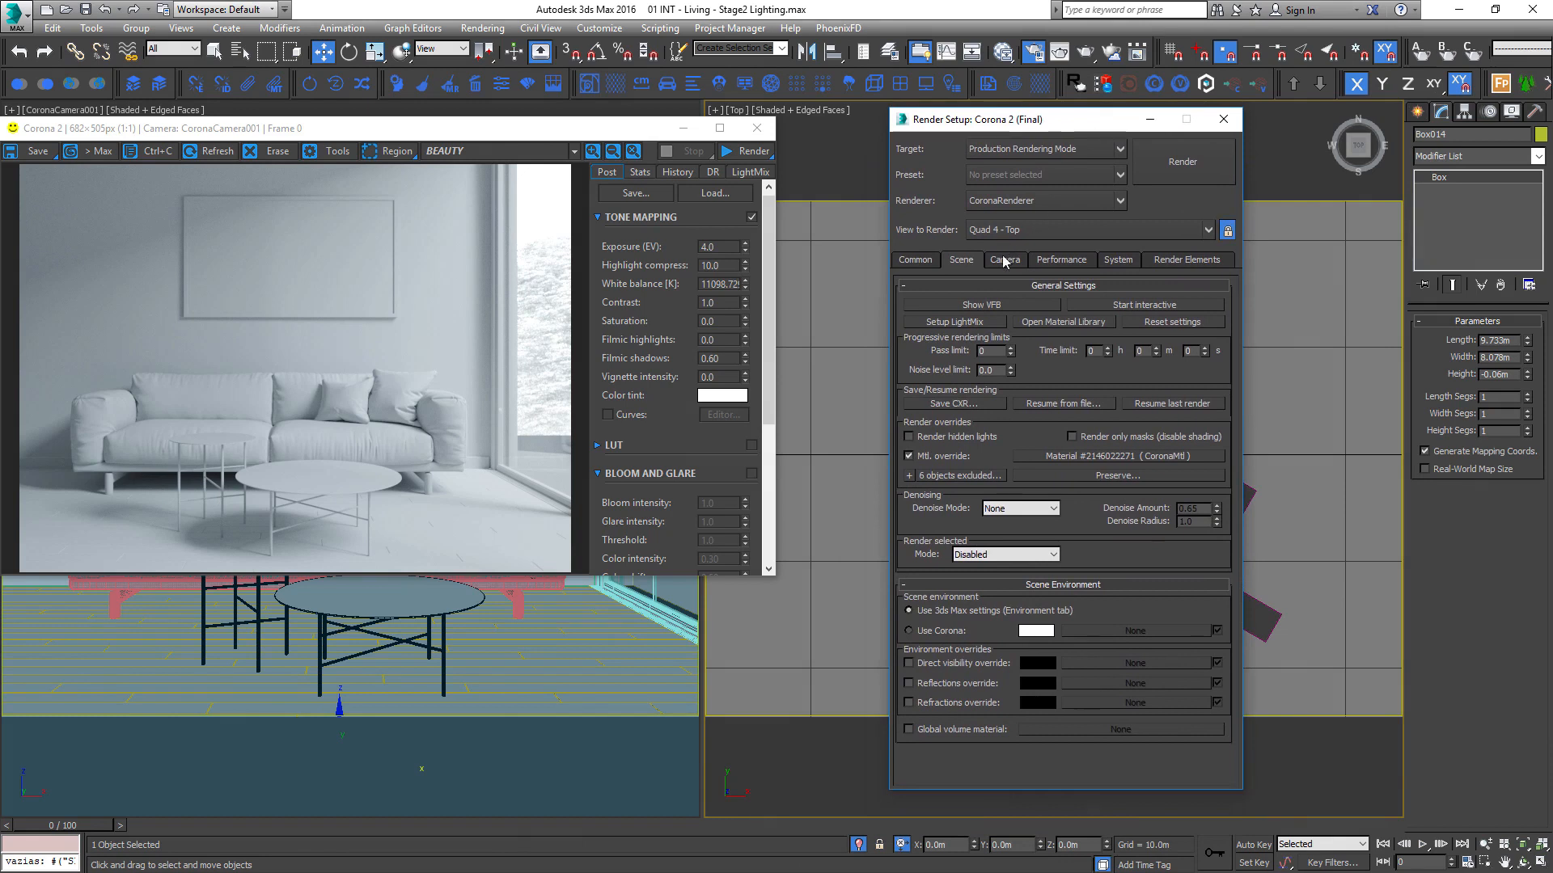
- Turn off the material override in the render settings and start Corona interactive rendering
left_click(909, 456)
left_click(1221, 121)
right_click(1081, 316)
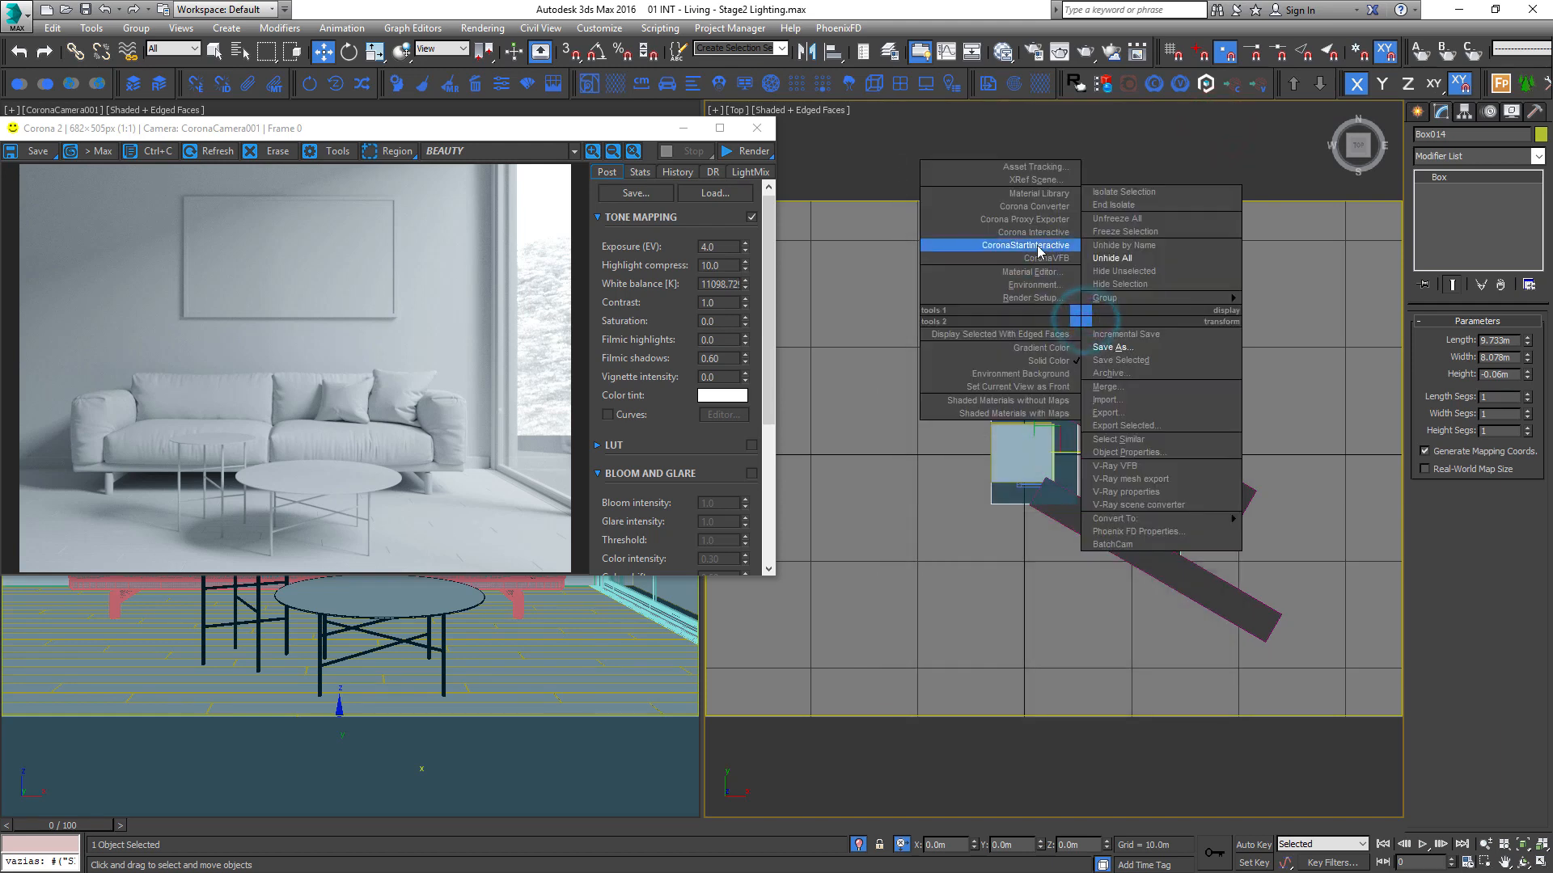
left_click(1039, 247)
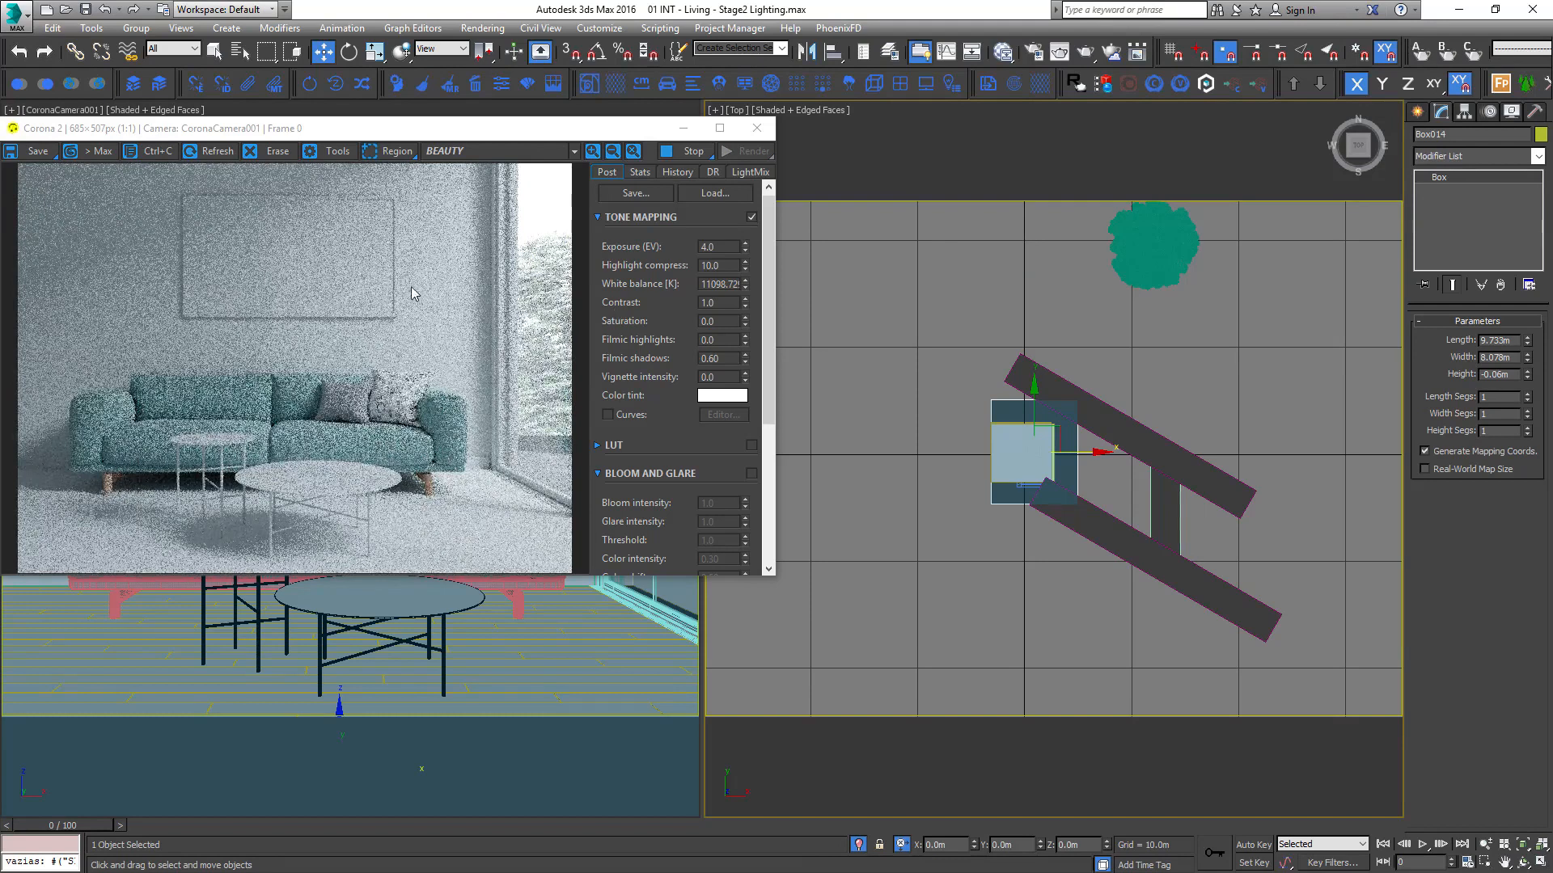
- Draw a render region in the frame buffer and stretch it to enclose the whole sofa
left_click_drag(473, 134, 485, 67)
left_click(402, 84)
left_click_drag(243, 422, 502, 287)
mouse_move(396, 380)
left_mouse_down()
mouse_move(413, 385)
mouse_move(392, 369)
left_mouse_up()
left_click_drag(416, 295, 416, 274)
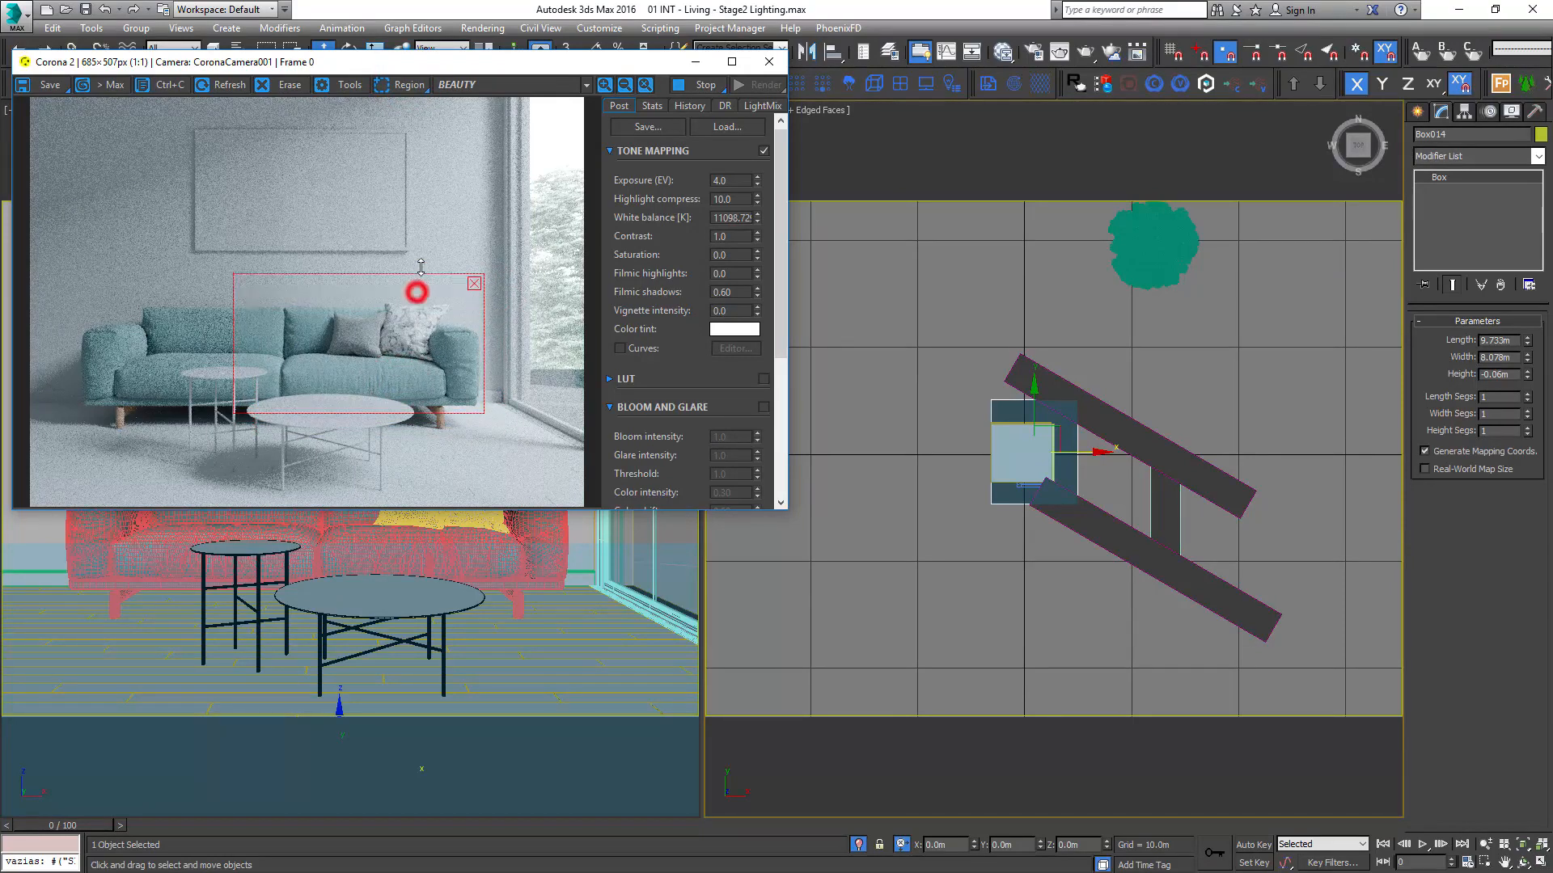
left_click_drag(233, 341, 83, 359)
- Select the sofa and load its material into the Slate Material Editor's node view
left_click(443, 556)
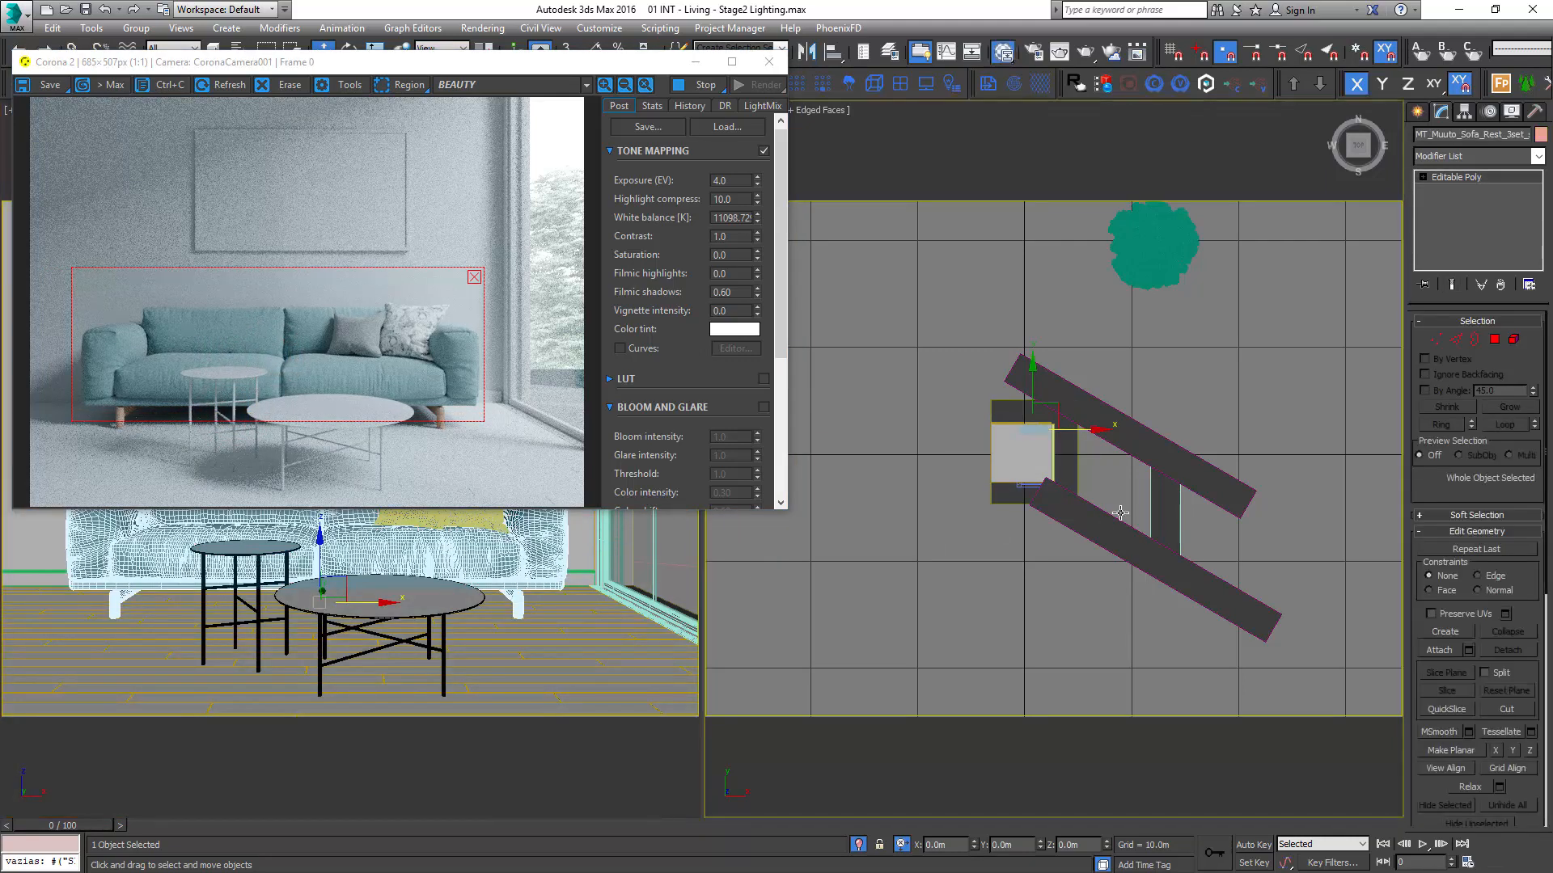
key("m")
middle_click_drag(694, 578, 1026, 462)
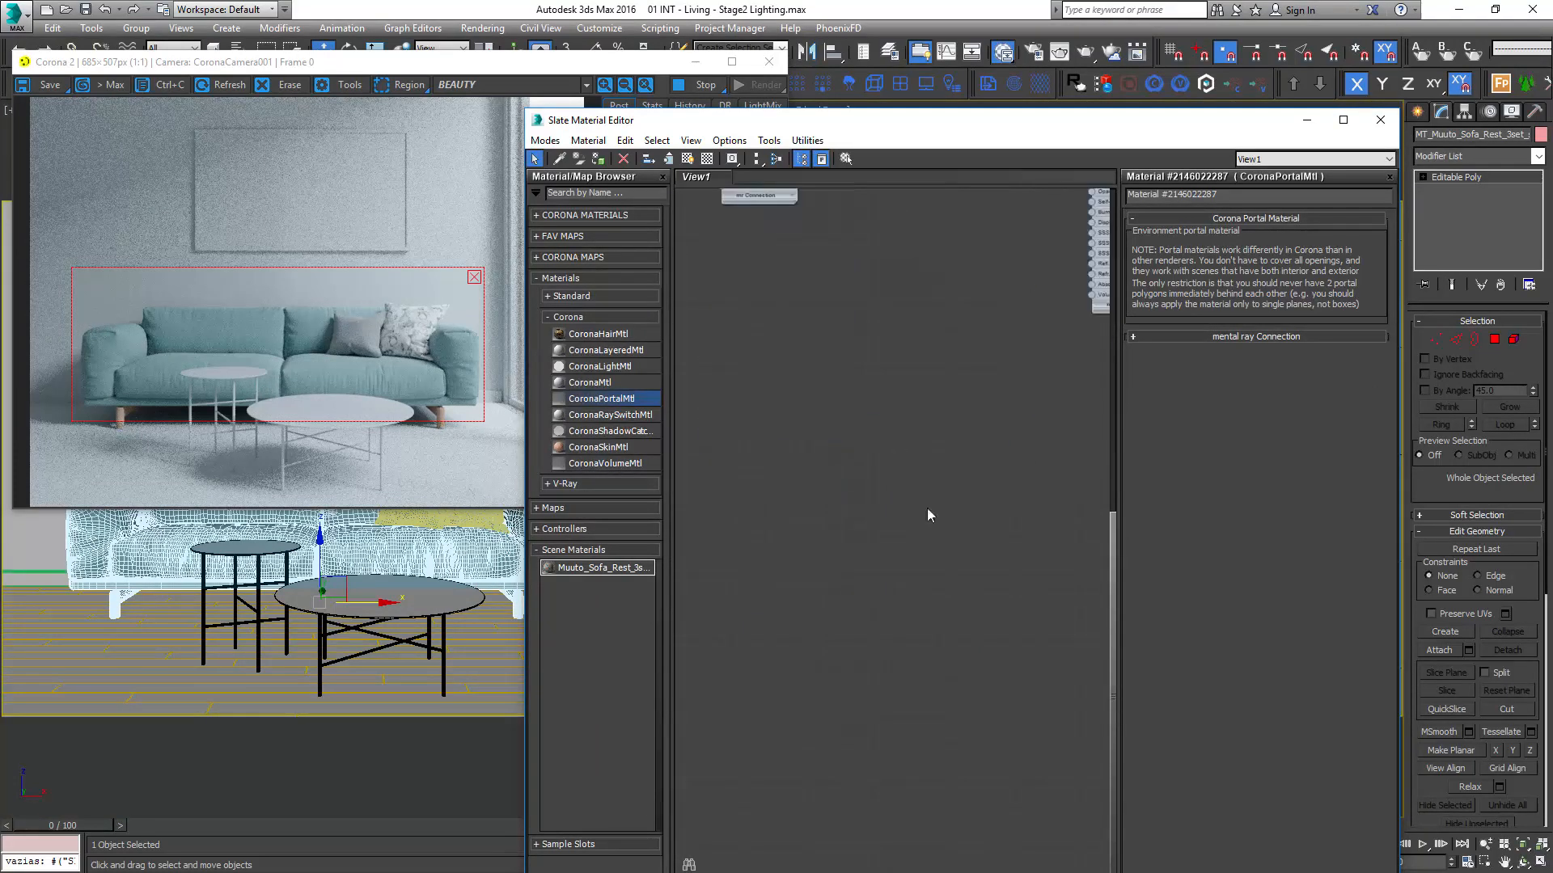
left_click_drag(651, 571, 1015, 519)
left_click_drag(1040, 366, 773, 502)
middle_click_drag(959, 466, 1092, 502)
left_click_drag(1102, 485, 727, 401)
middle_click_drag(1087, 526, 861, 485)
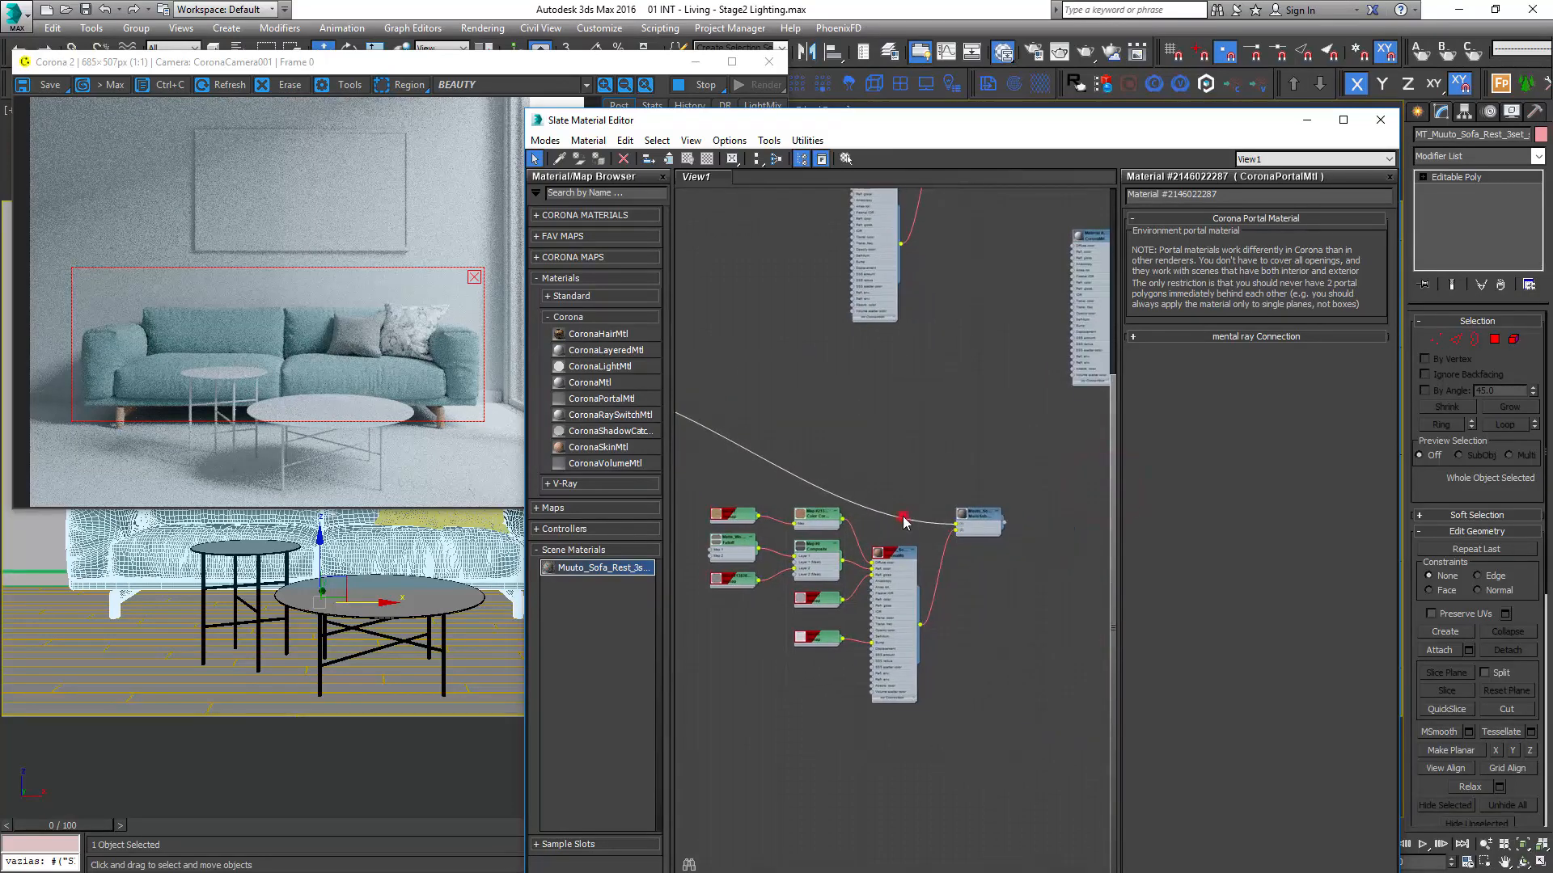
- Disconnect the old fabric material from the sofa's multi-material and connect a new CoronaMtl in its place
left_click(929, 527)
key("Delete")
left_click(596, 381)
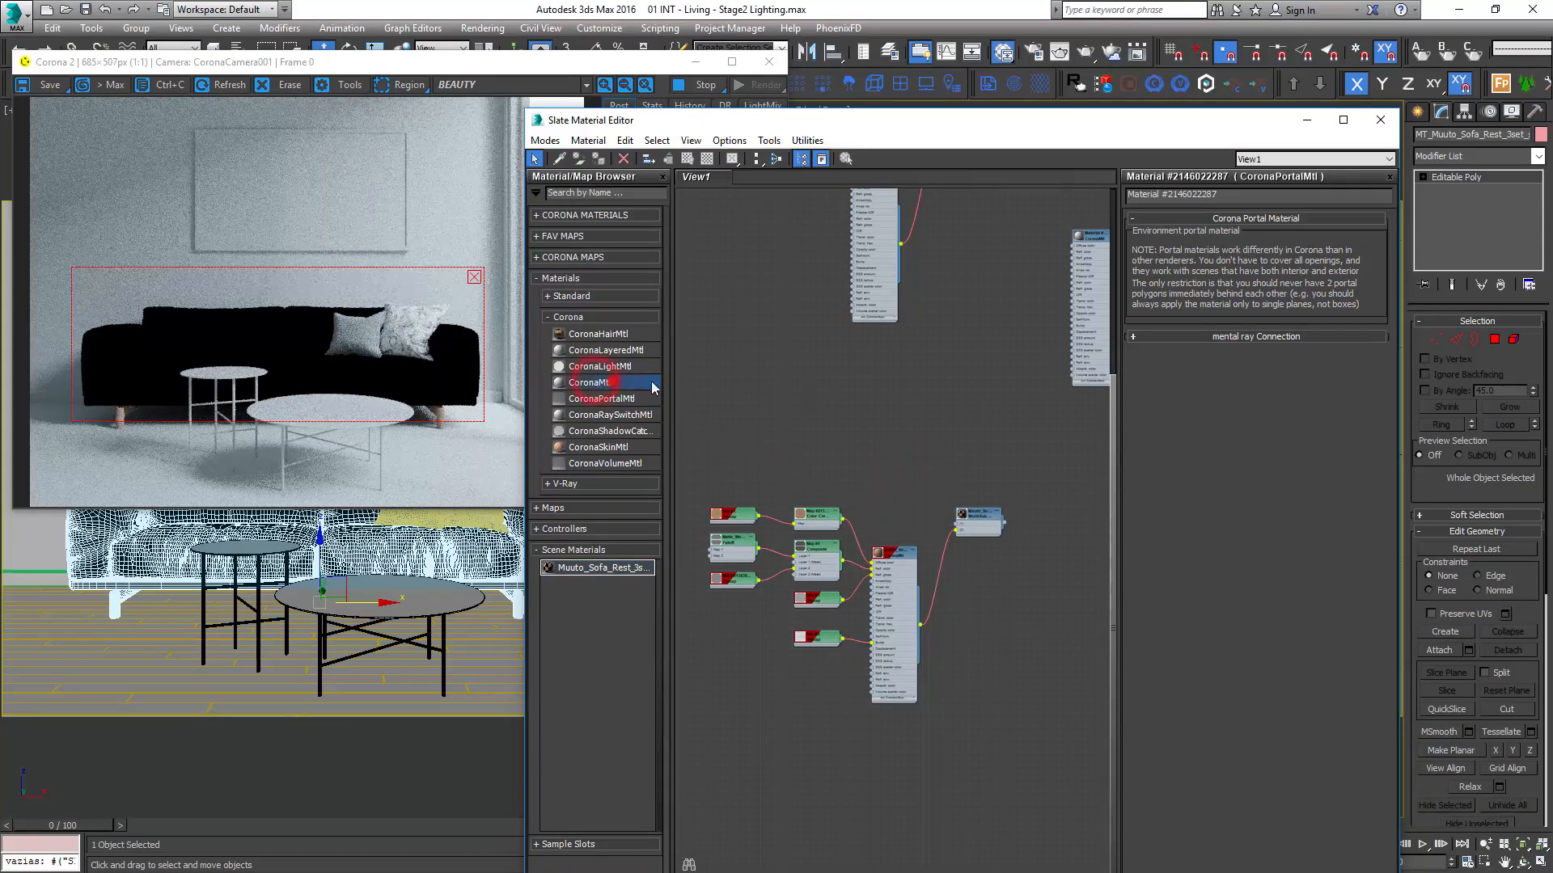
left_click_drag(609, 391, 878, 402)
left_click_drag(882, 457, 957, 525)
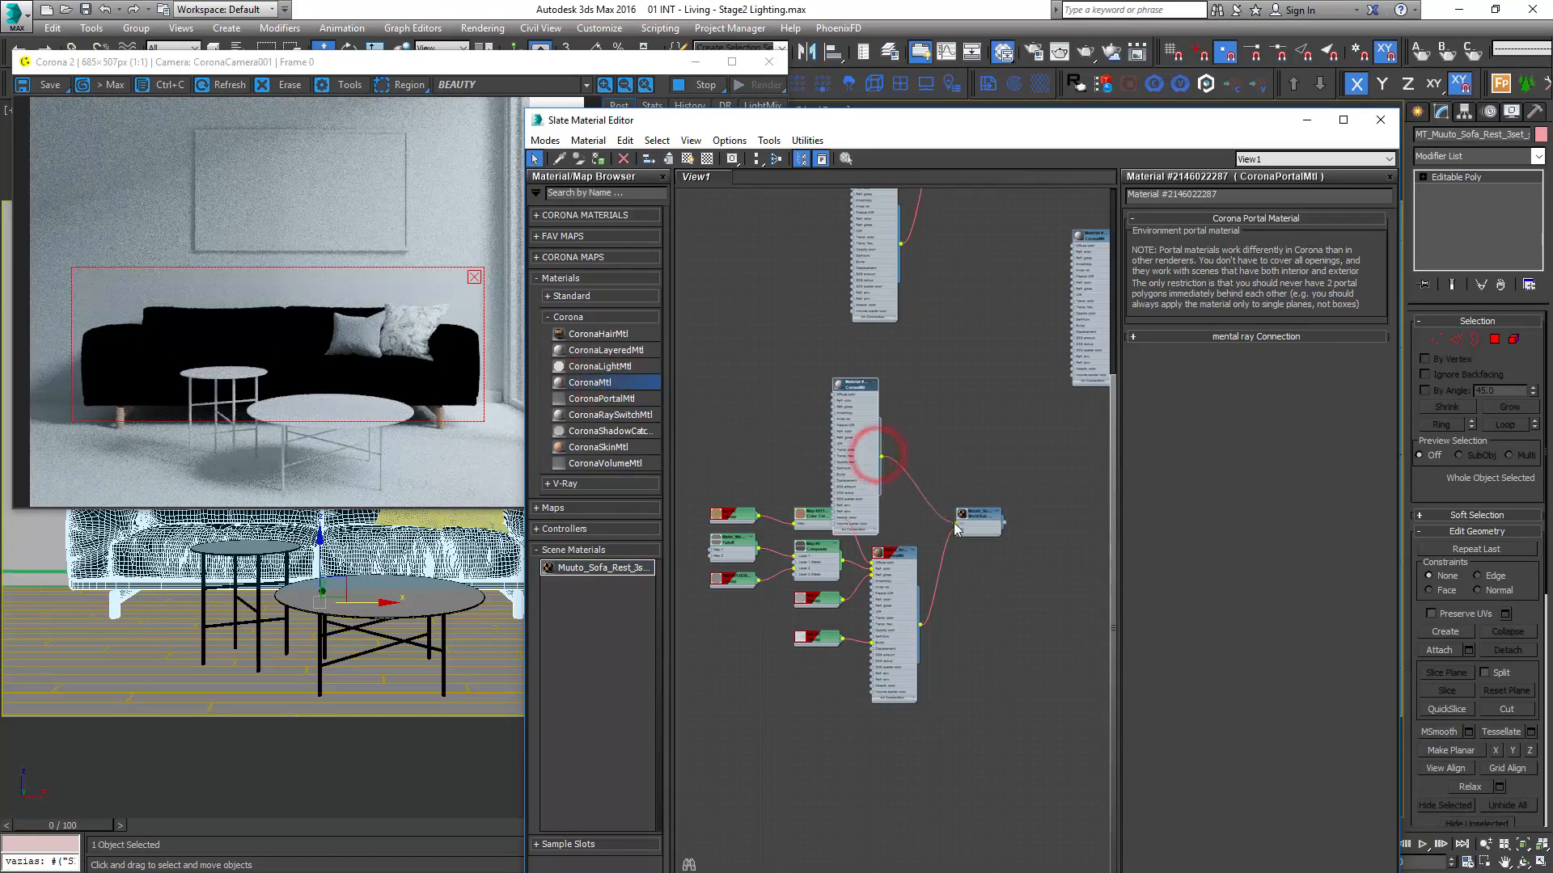
left_click(857, 447)
left_click_drag(852, 383, 910, 377)
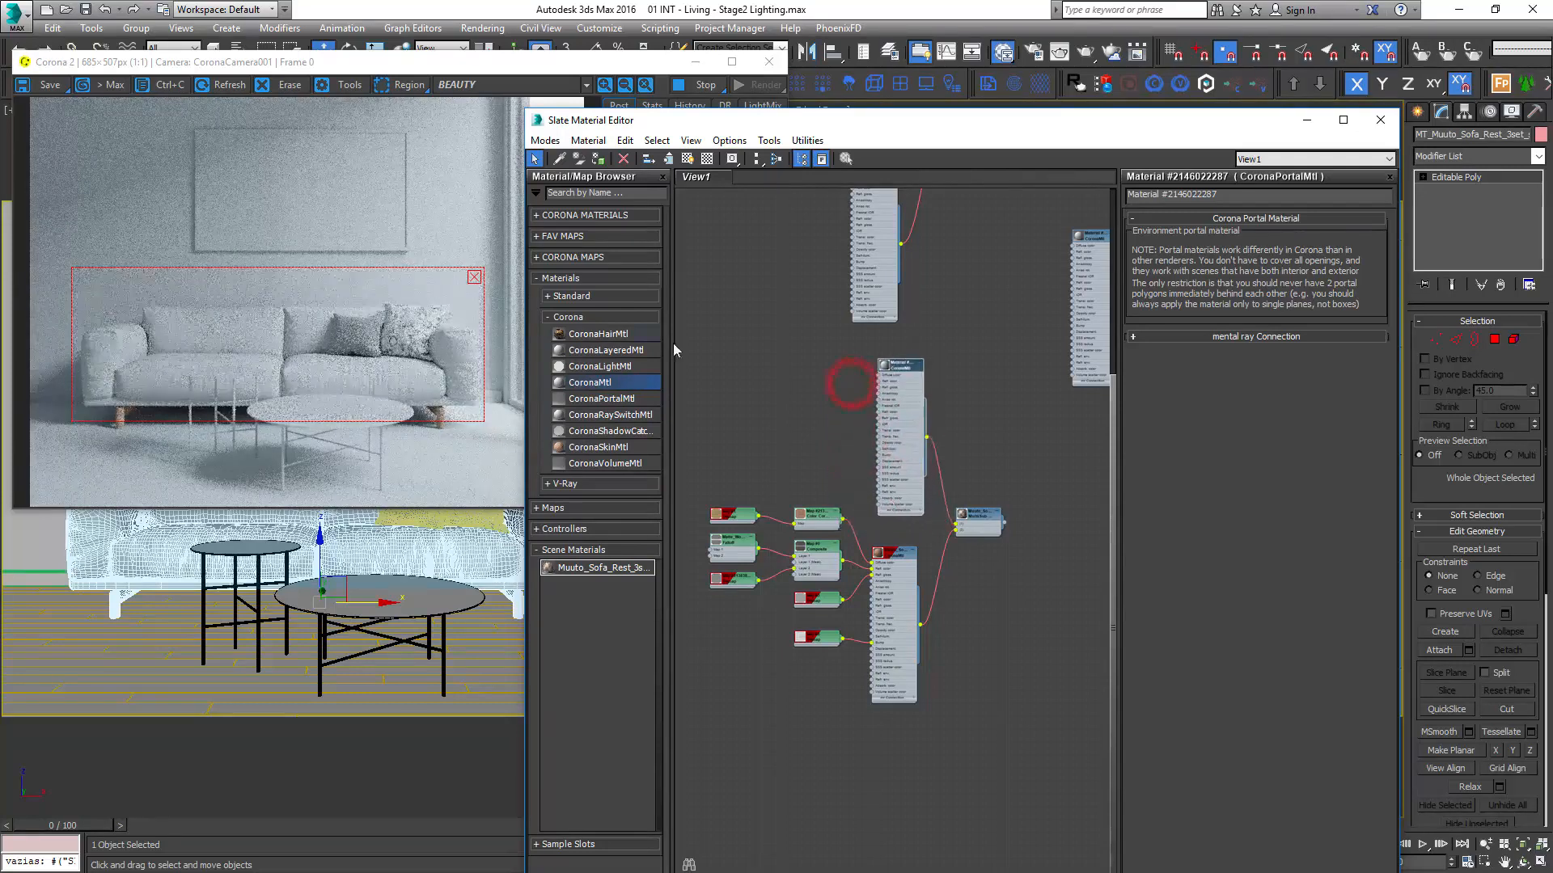
- Adjust the render region's edges so it frames the sofa and the coffee tables' upper parts
left_click_drag(485, 359, 442, 372)
left_click_drag(433, 427, 433, 448)
left_click_drag(443, 388, 442, 392)
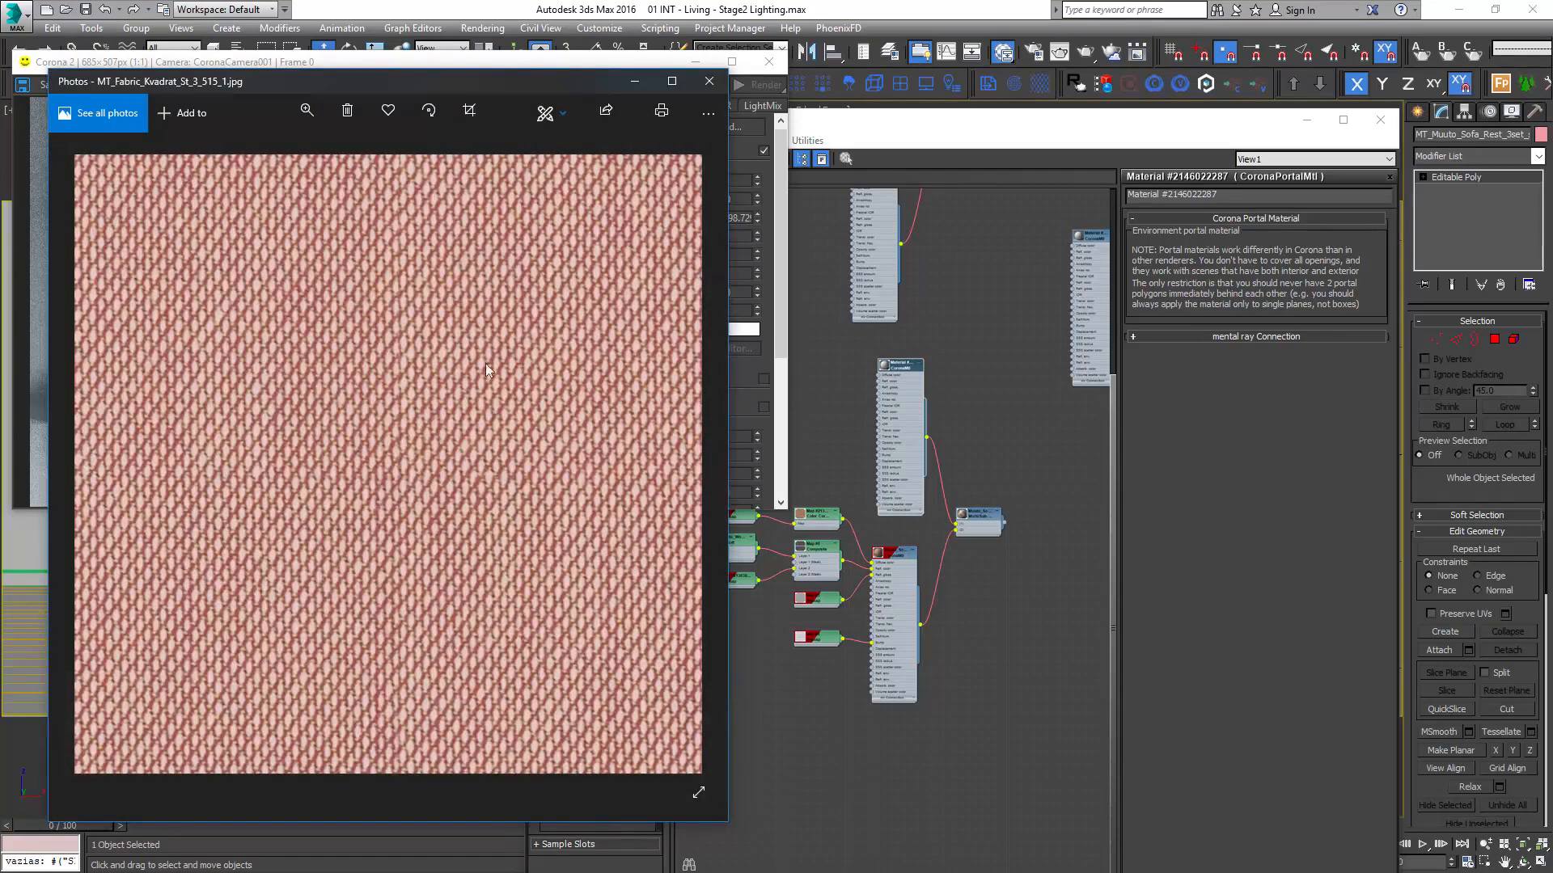
- Load the fabric image MT_Fabric_Kvadrat_St_3_515_1.jpg as a Bitmap node and connect it to the new CoronaMtl's diffuse color
left_click_drag(432, 93, 997, 95)
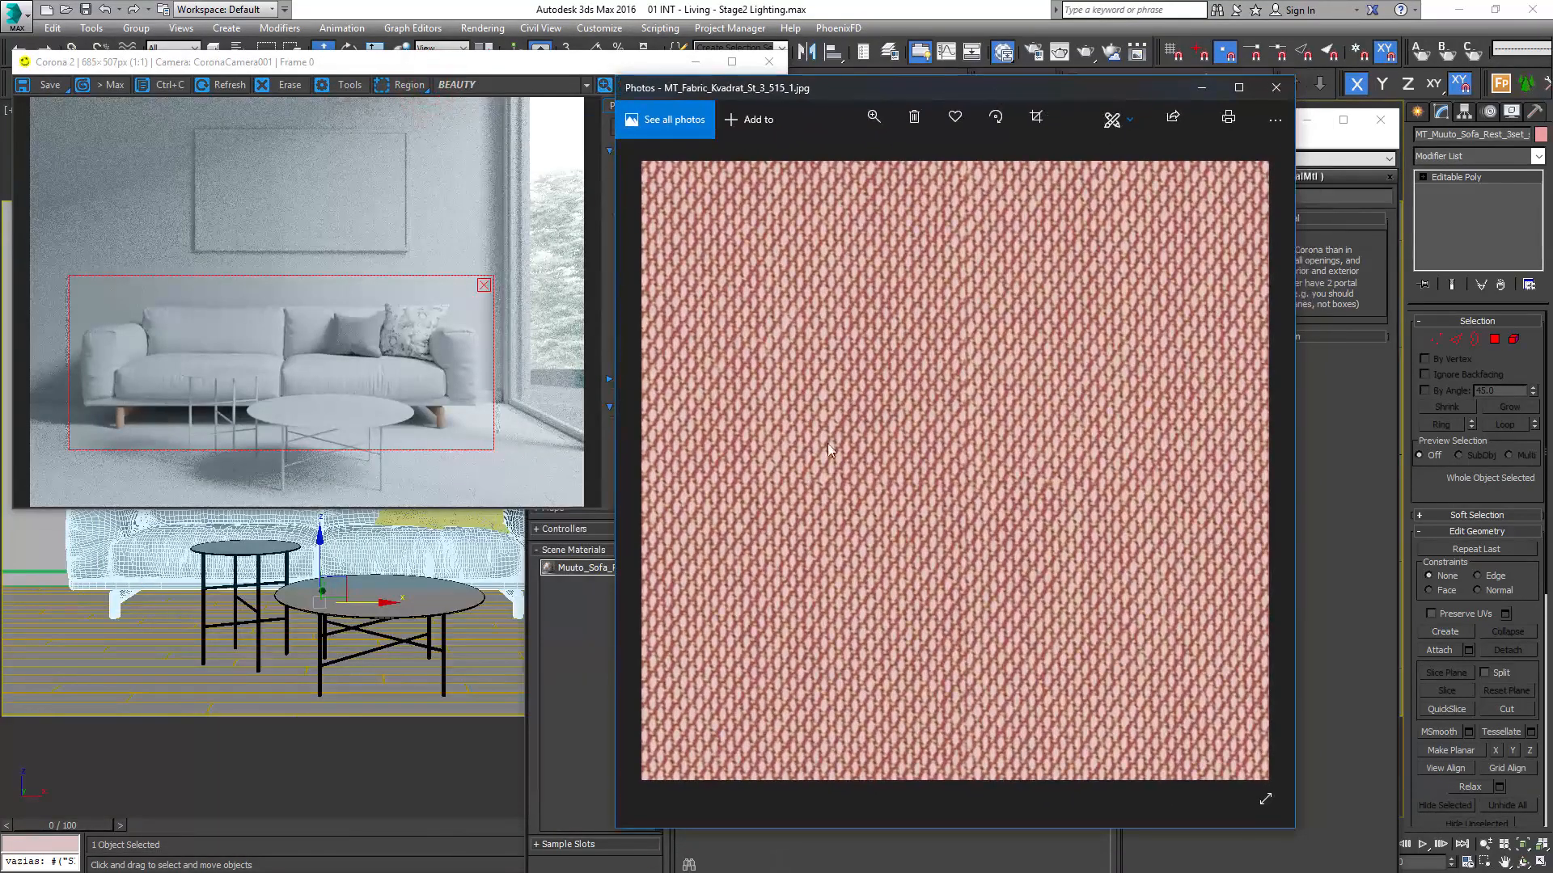
left_click(1274, 89)
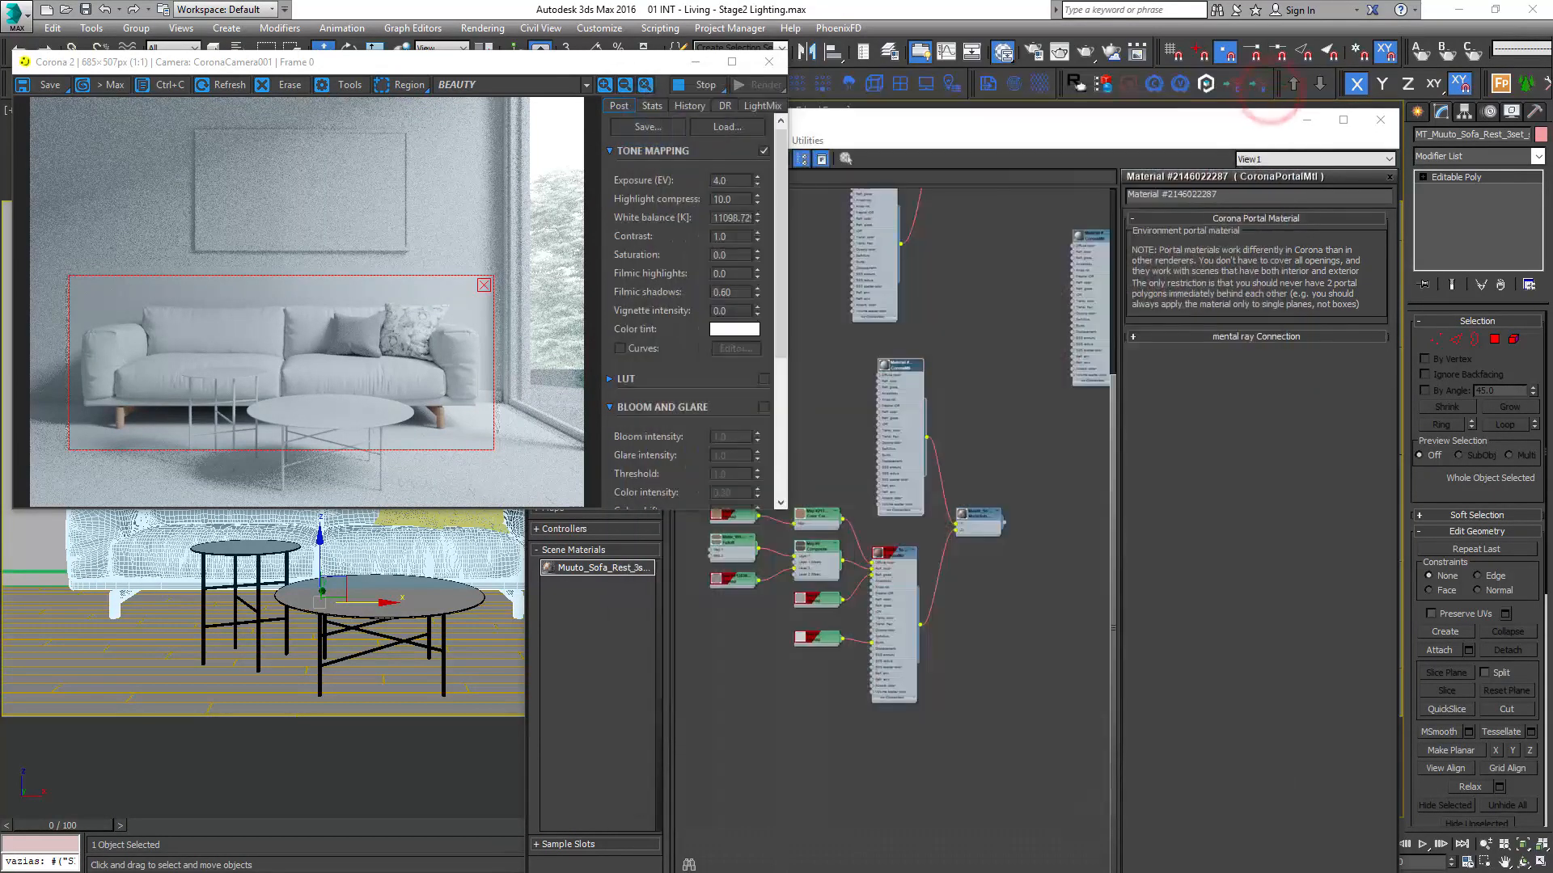
scroll(1000, 372, "up", 3)
middle_click_drag(999, 372, 1112, 421)
left_click_drag(1074, 411, 911, 442)
scroll(862, 403, "up", 2)
middle_click_drag(735, 419, 880, 416)
left_click_drag(881, 416, 773, 416)
middle_click_drag(774, 417, 951, 408)
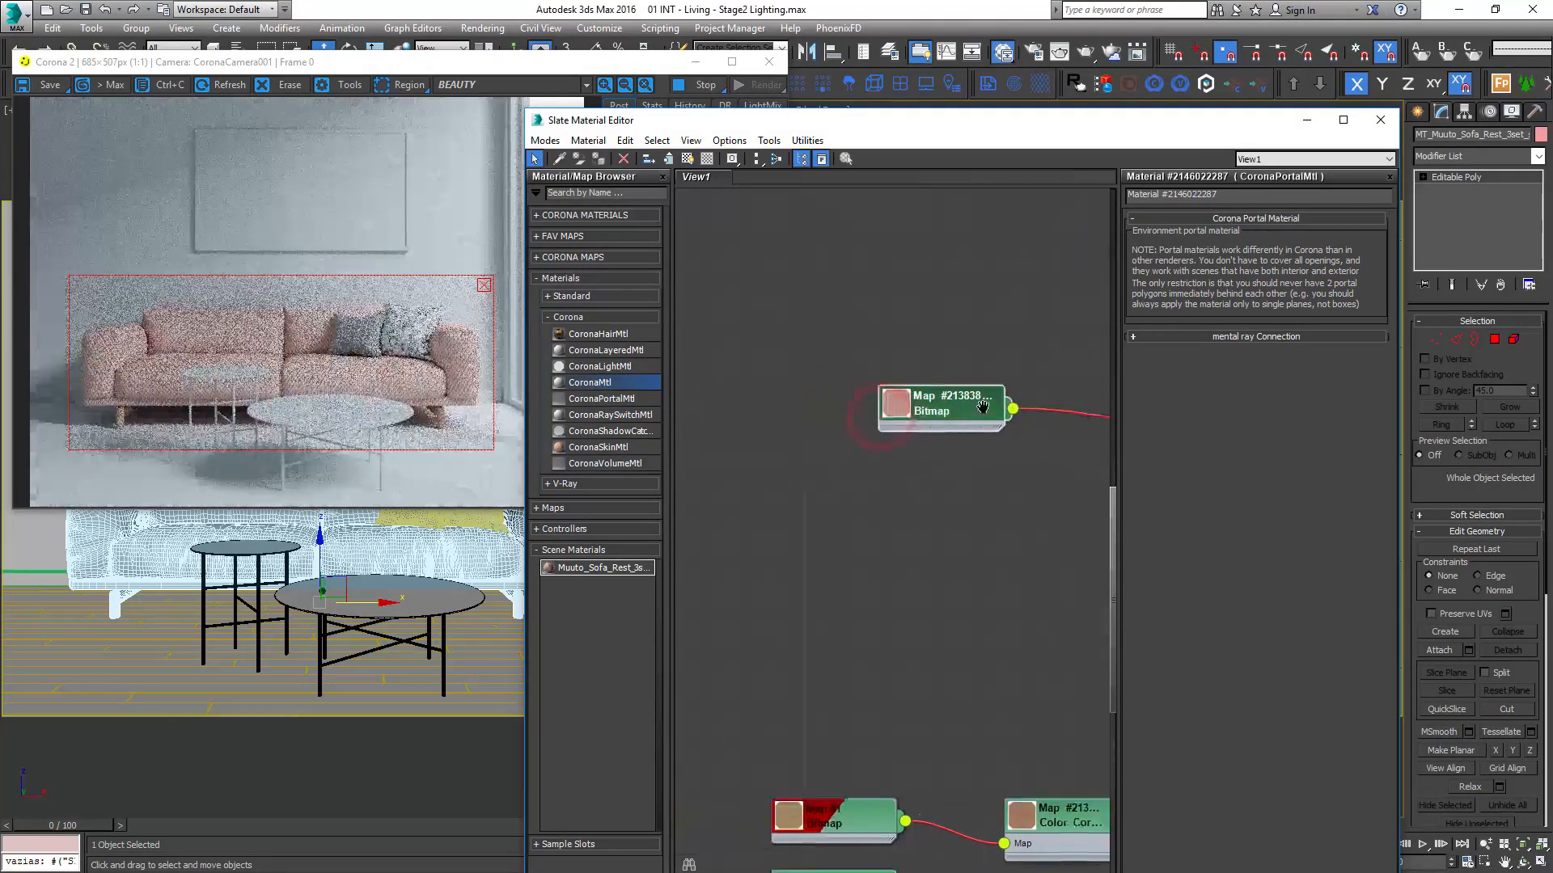
left_click_drag(954, 414, 853, 411)
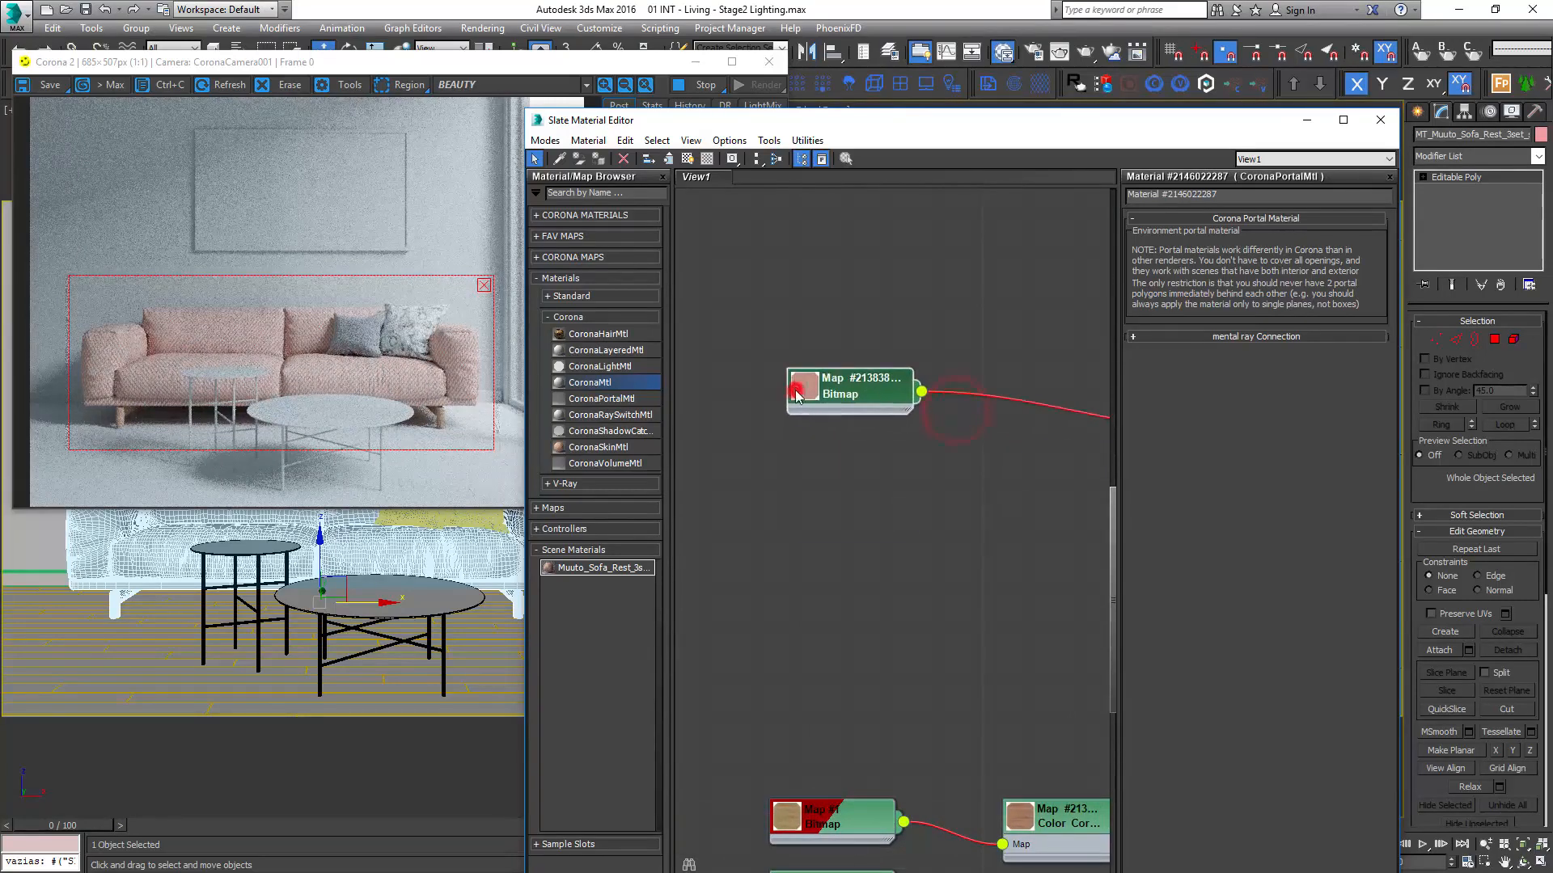
- Enlarge the fabric bitmap node's preview and inspect the weave's scale on the rendered sofa
double_click(796, 392)
scroll(420, 385, "up", 1)
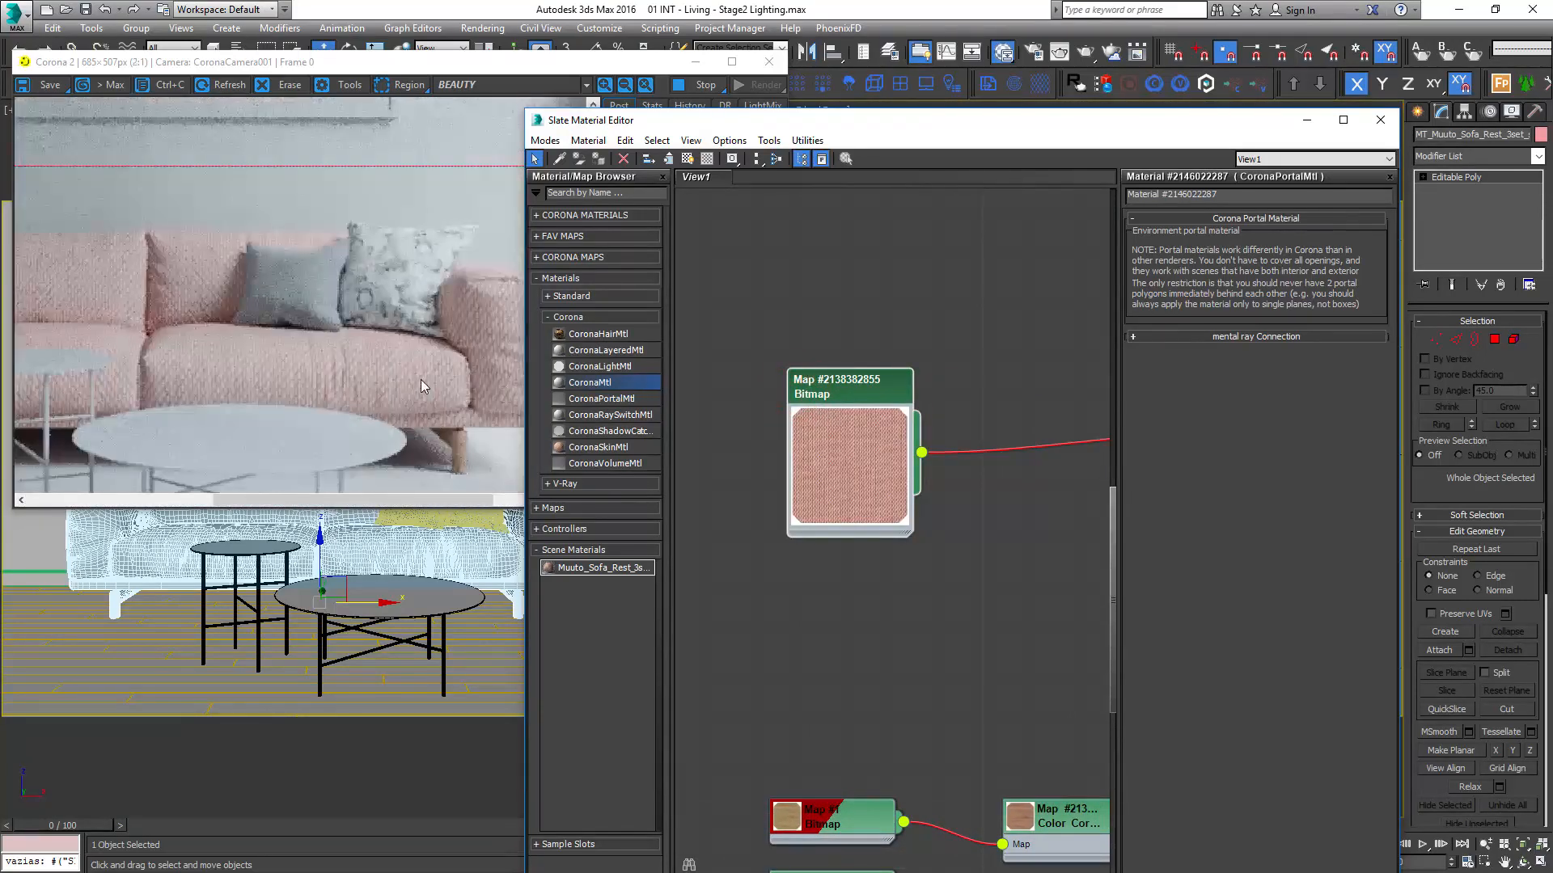
scroll(420, 386, "down", 1)
- Set the fabric bitmap's tiling to 5.0 in both U and V and check the finer weave in the render
left_click(827, 396)
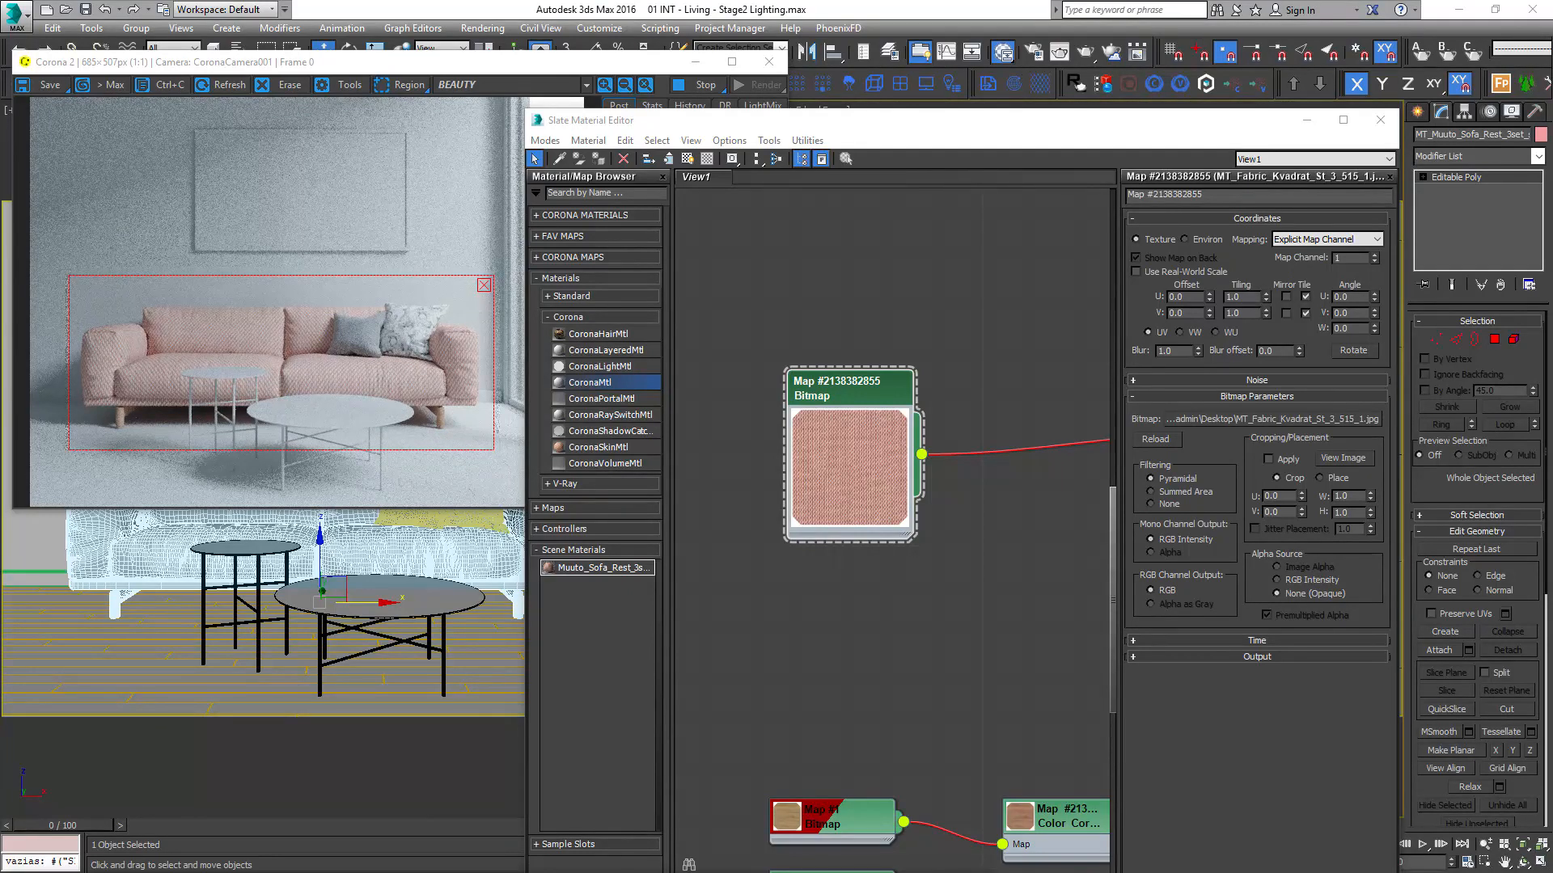
left_click(841, 394)
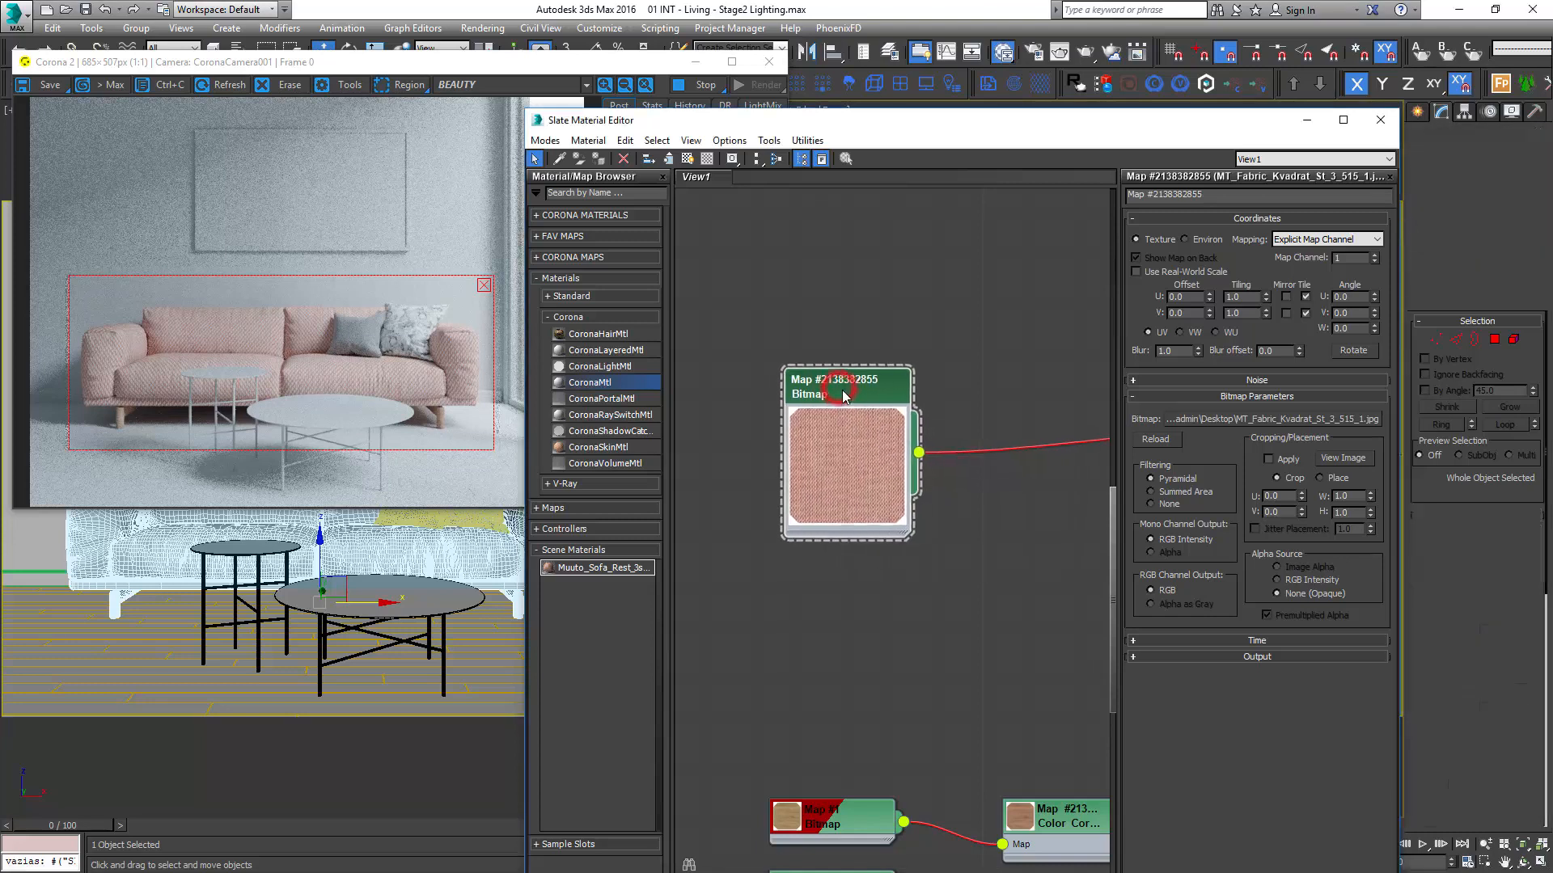
double_click(1243, 296)
type("5")
key("Tab")
type("5")
key("Return")
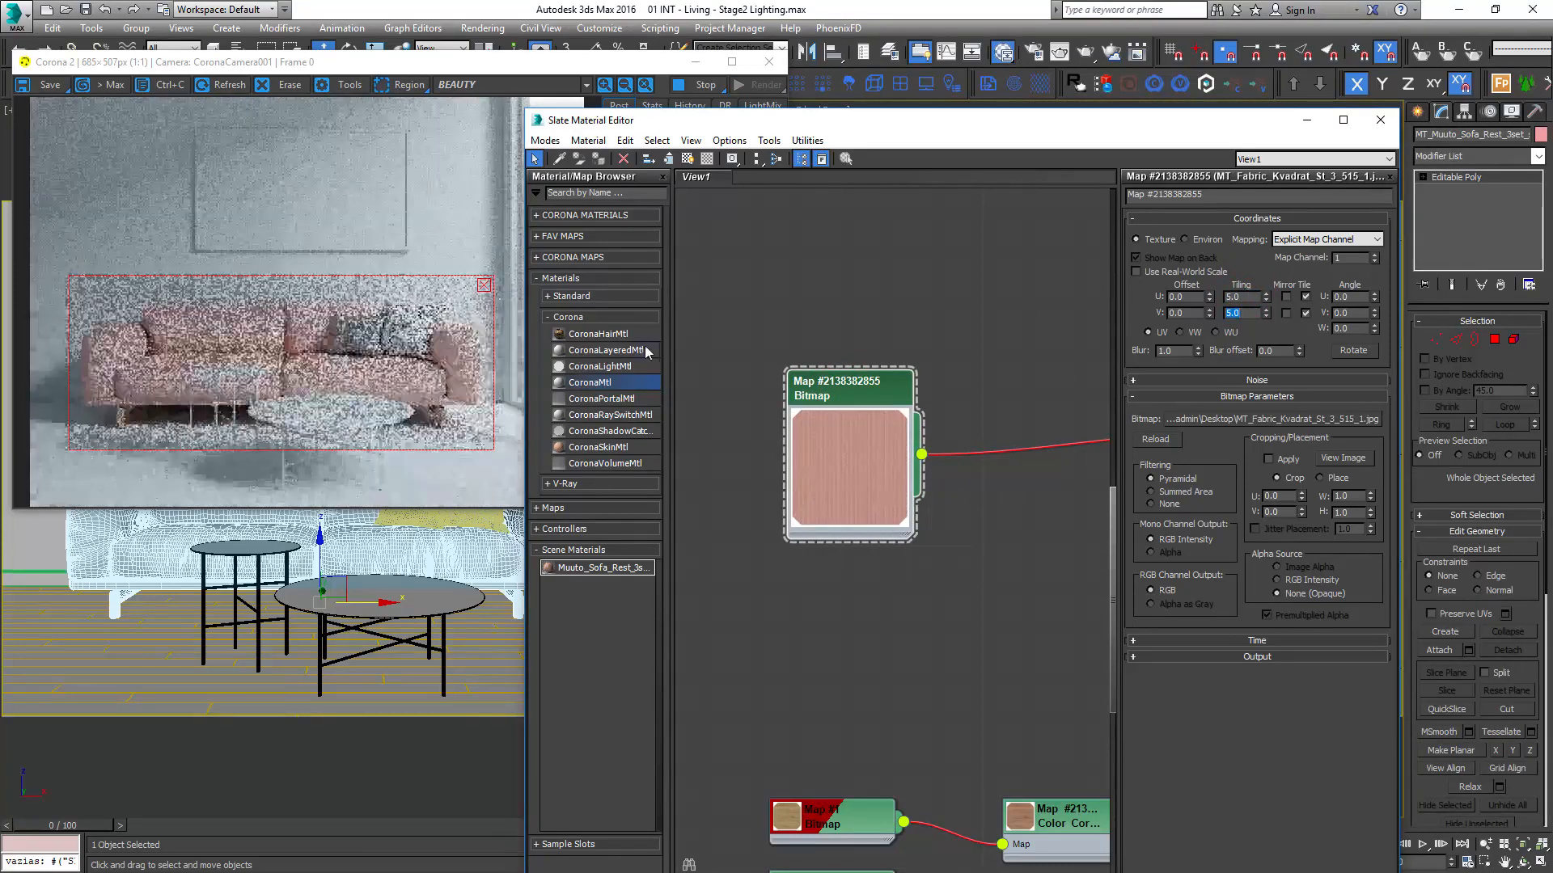
scroll(364, 368, "up", 1)
scroll(367, 369, "down", 1)
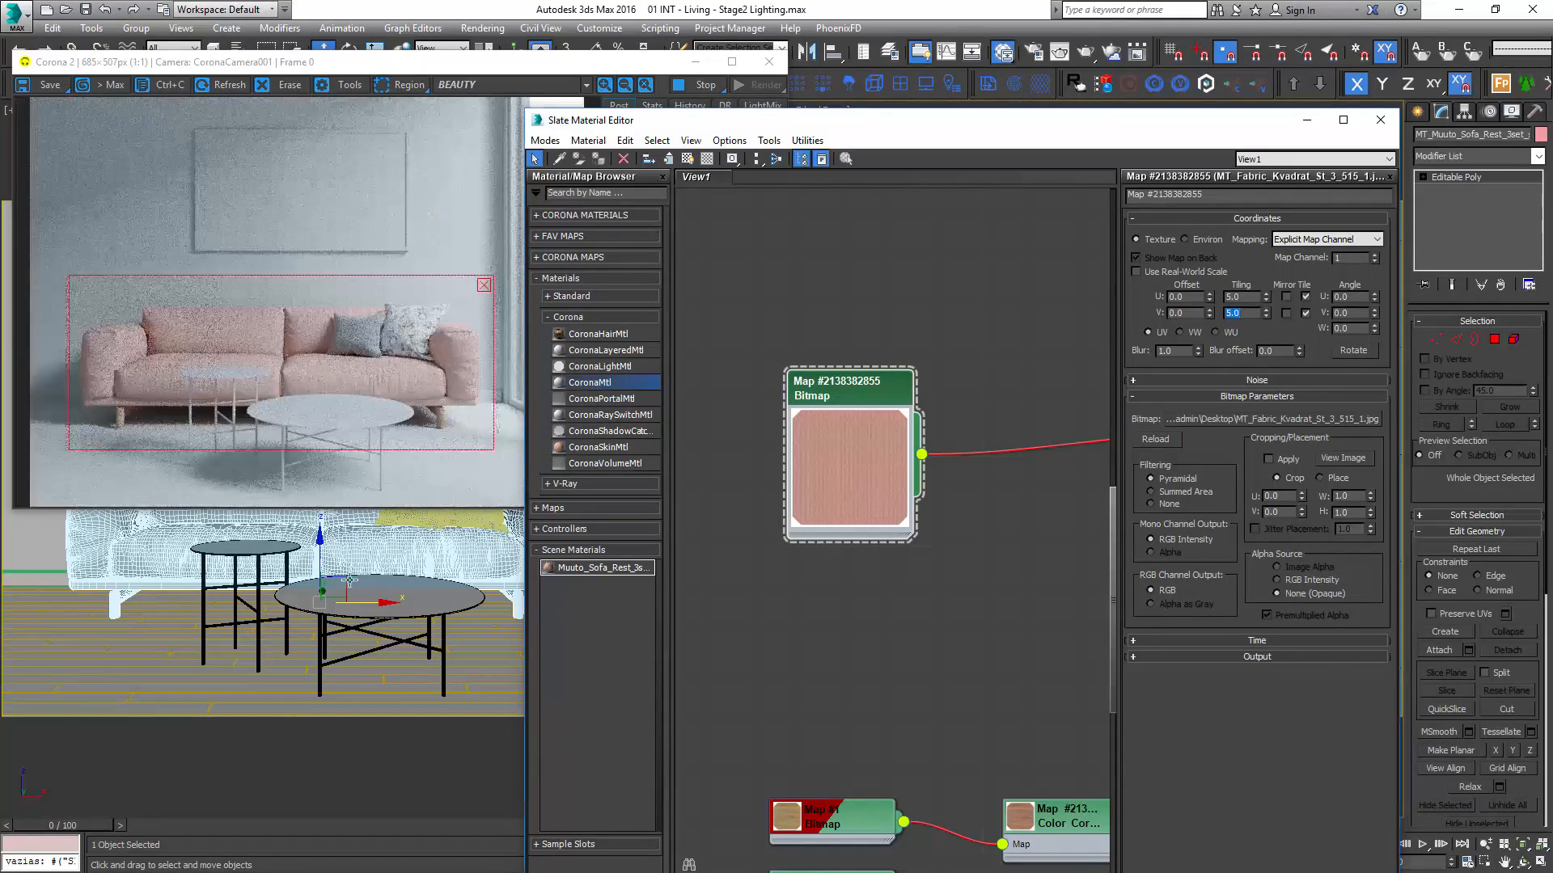
- Remove the render region around the sofa
left_click(484, 286)
left_click(485, 289)
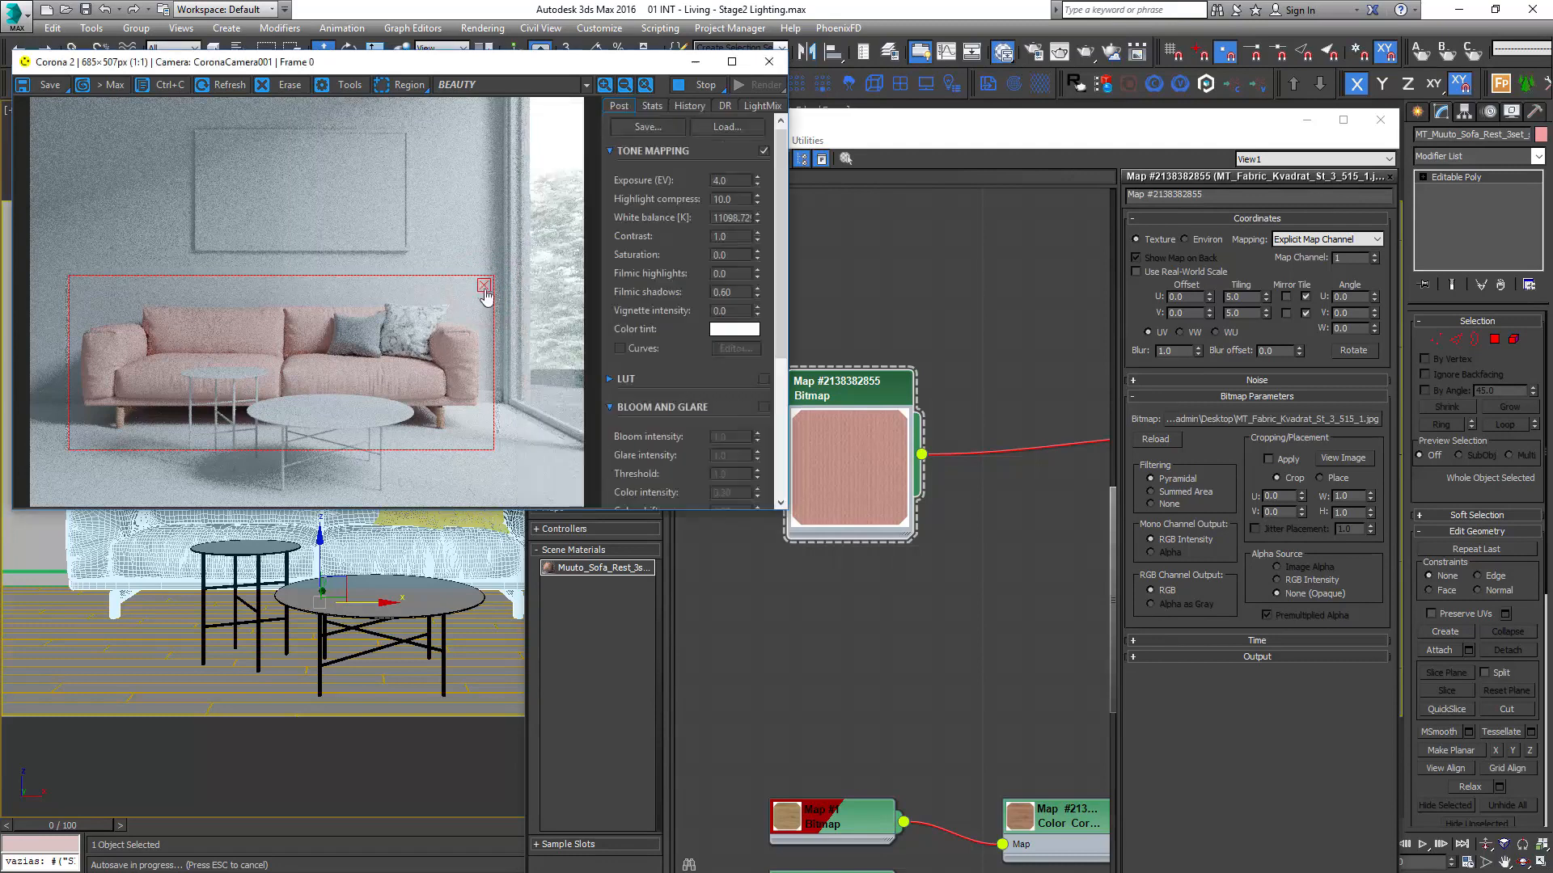
left_click(484, 288)
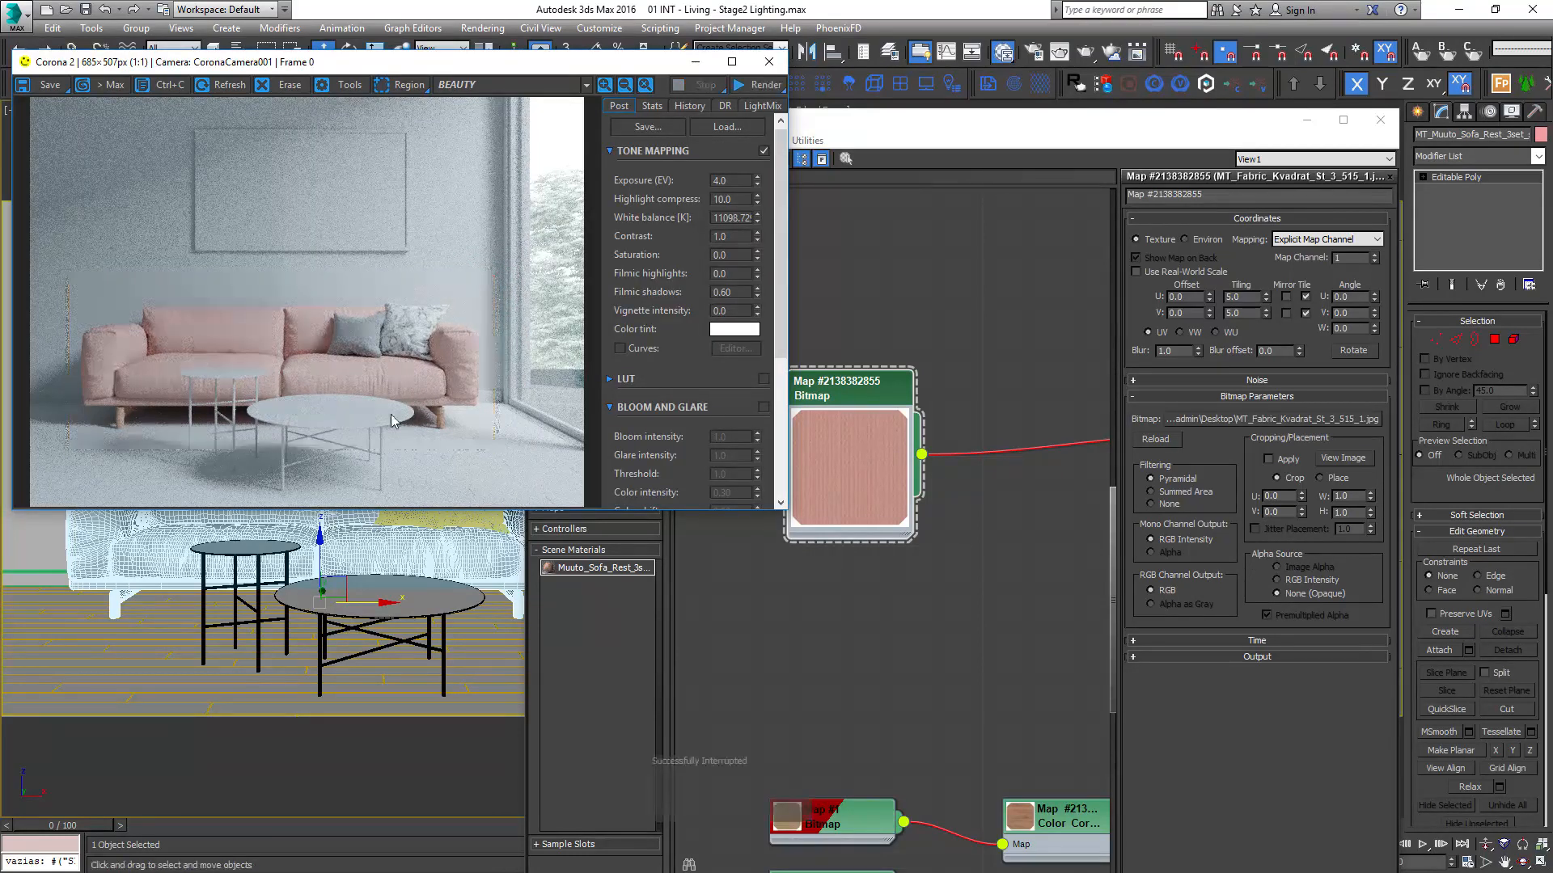
- Enlarge the camera view onto the sofa cushions with 2D Pan Zoom Mode and restart interactive rendering
right_click(338, 568)
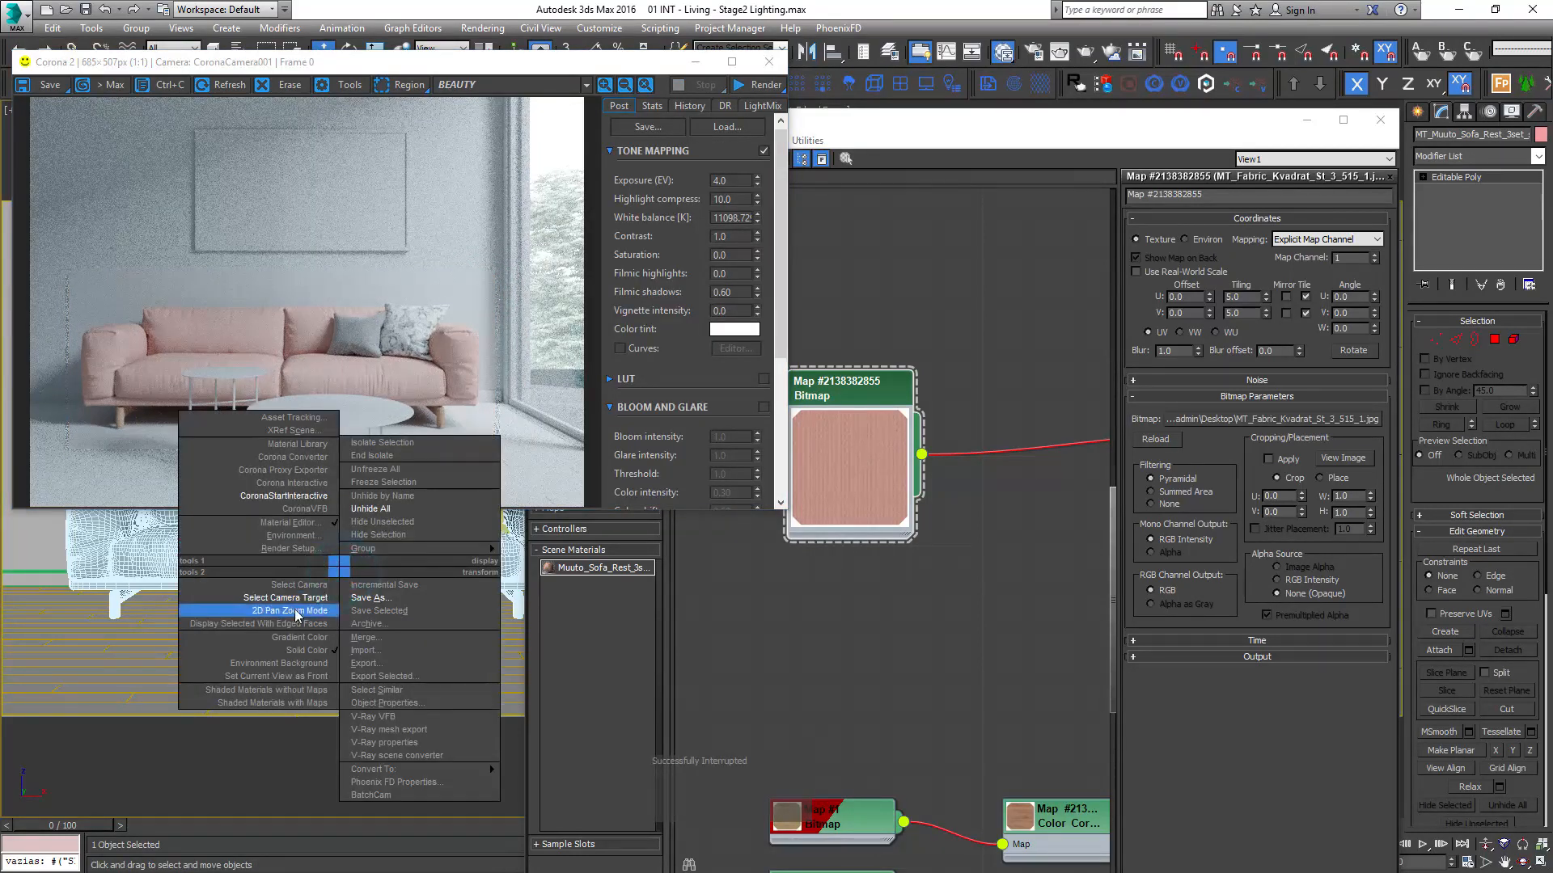
left_click(293, 608)
scroll(315, 560, "up", 5)
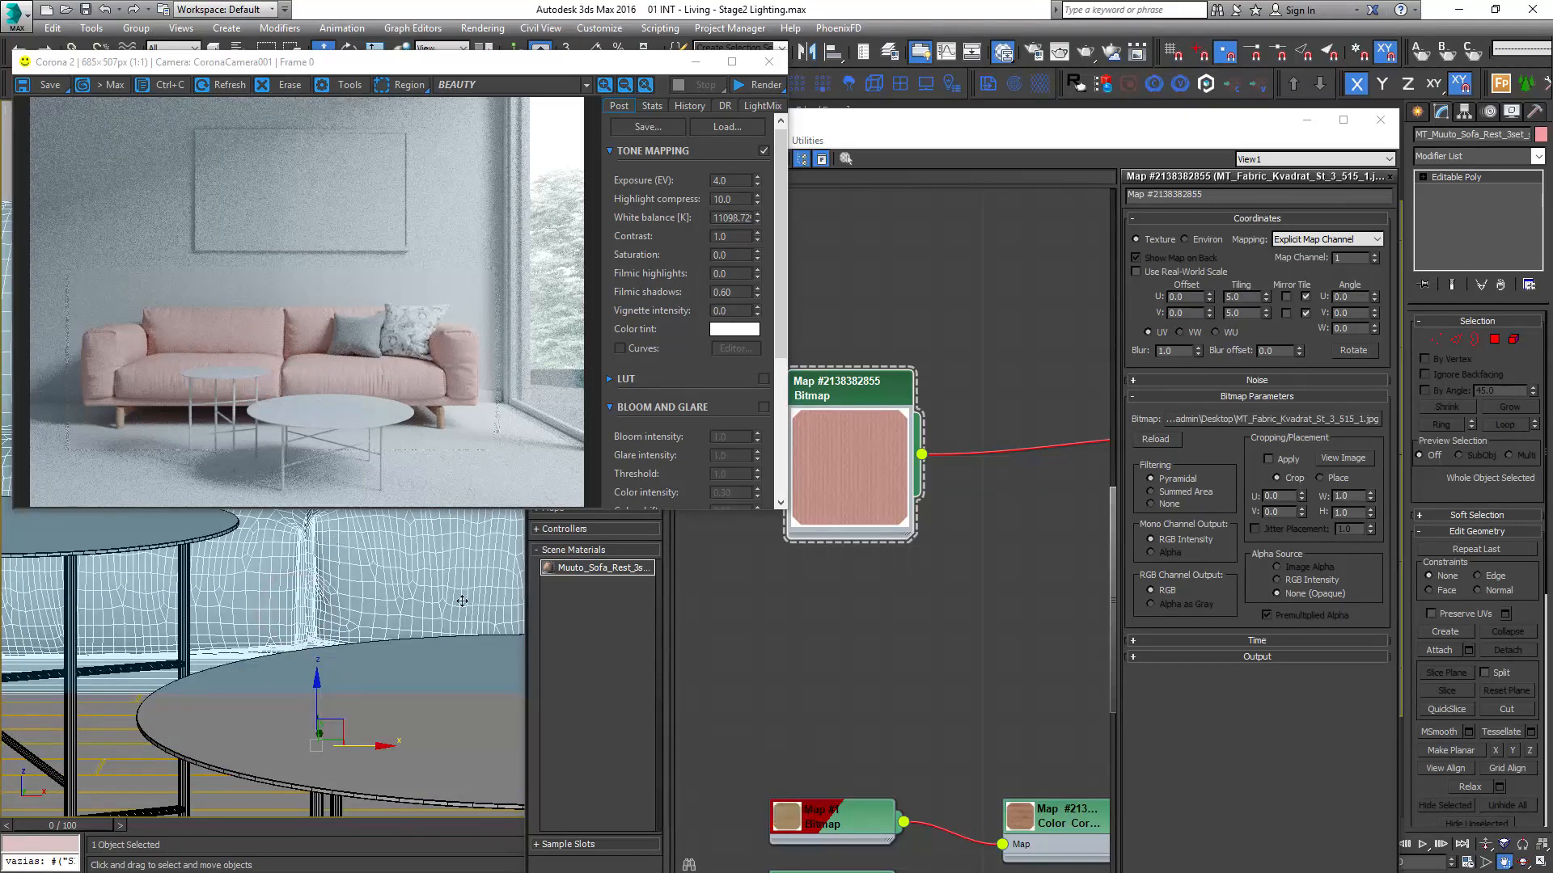
middle_click_drag(465, 590, 208, 700)
right_click(257, 639)
left_click(226, 567)
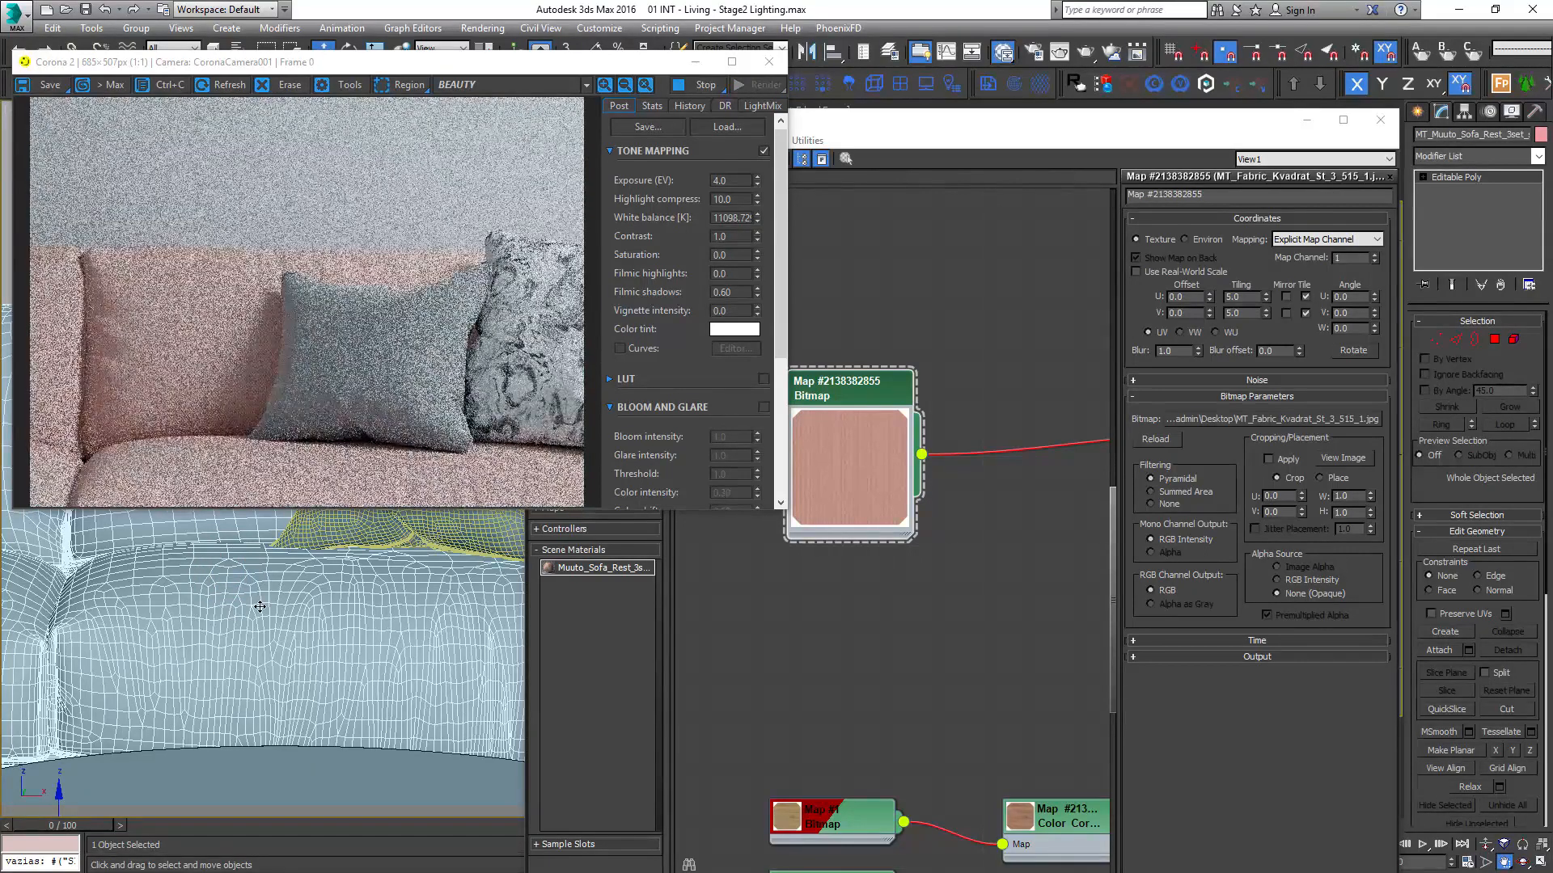
scroll(293, 637, "down", 2)
scroll(321, 612, "down", 3)
scroll(372, 639, "up", 4)
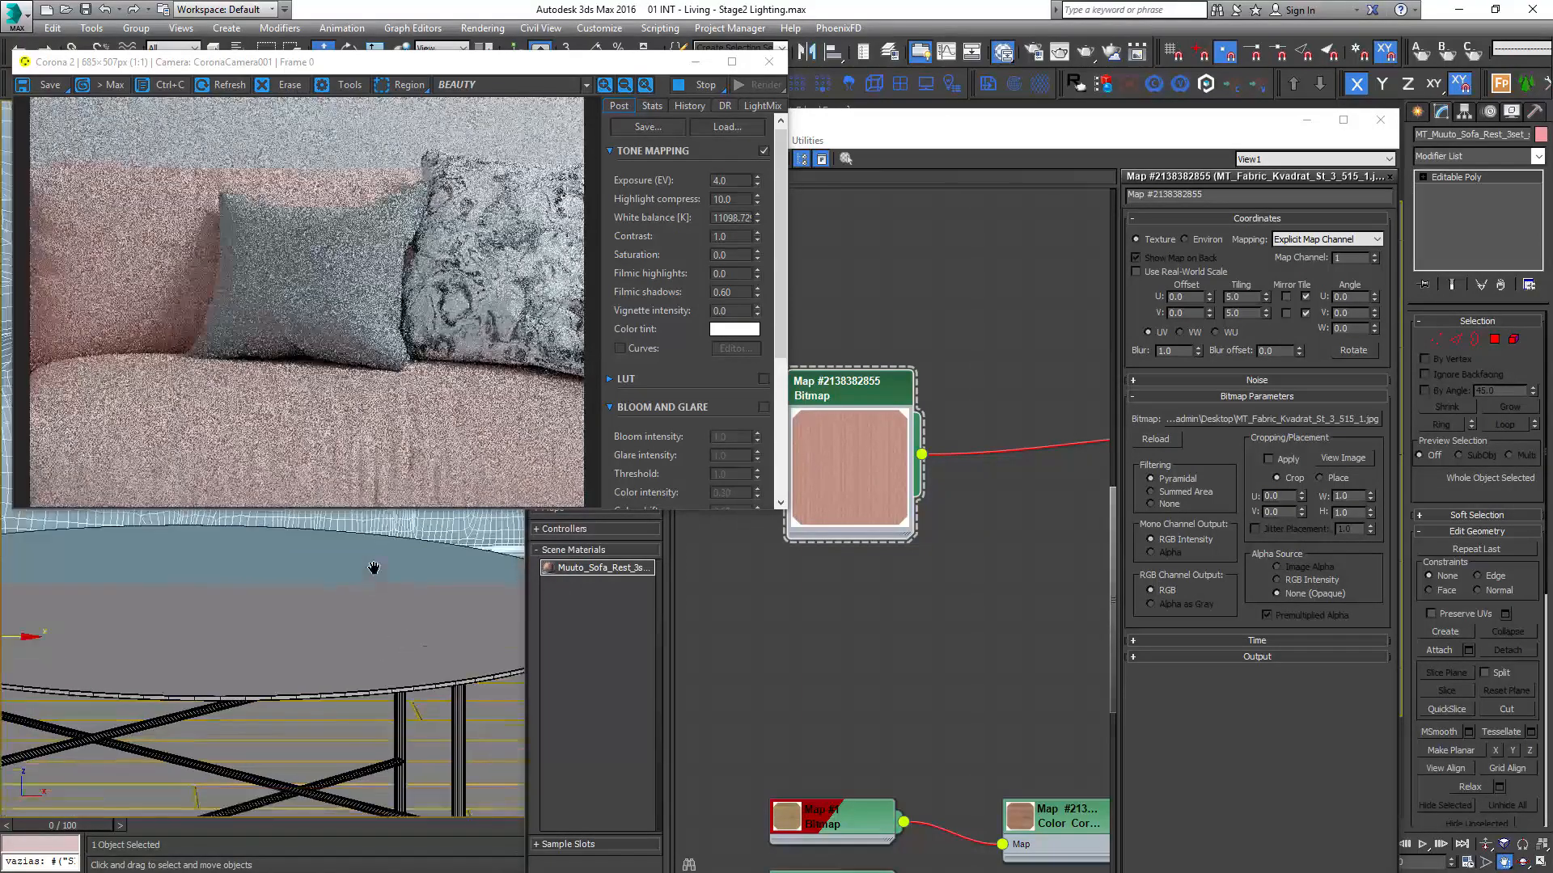
- Draw two render regions, one over the front of the seat cushion and one over the sofa's backrest
left_click(414, 84)
left_click_drag(457, 311, 299, 474)
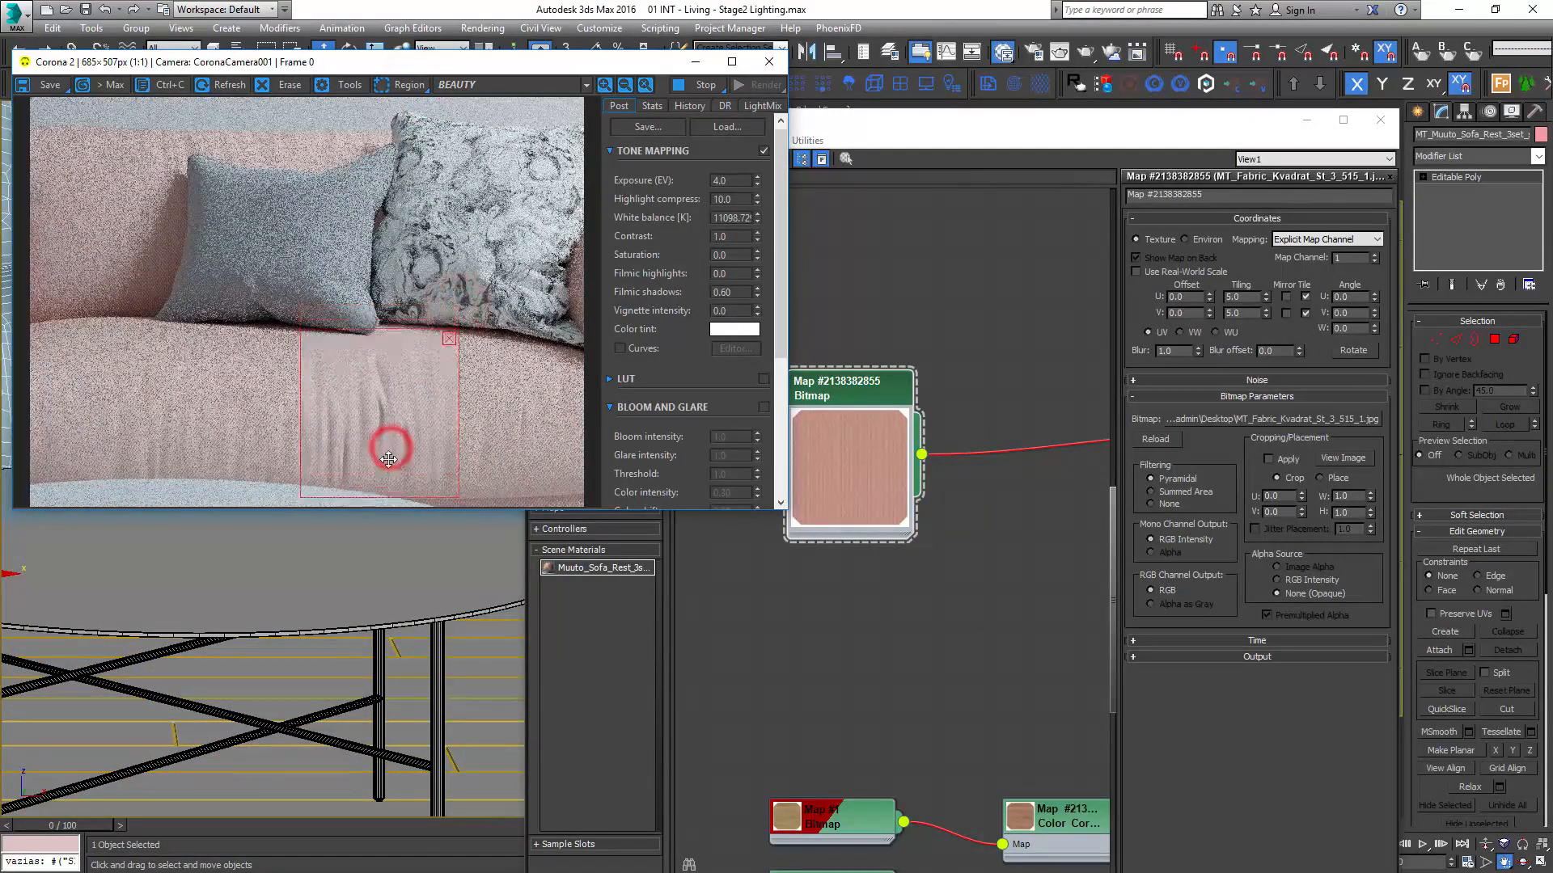
left_click_drag(389, 437, 430, 428)
left_click_drag(404, 316, 403, 274)
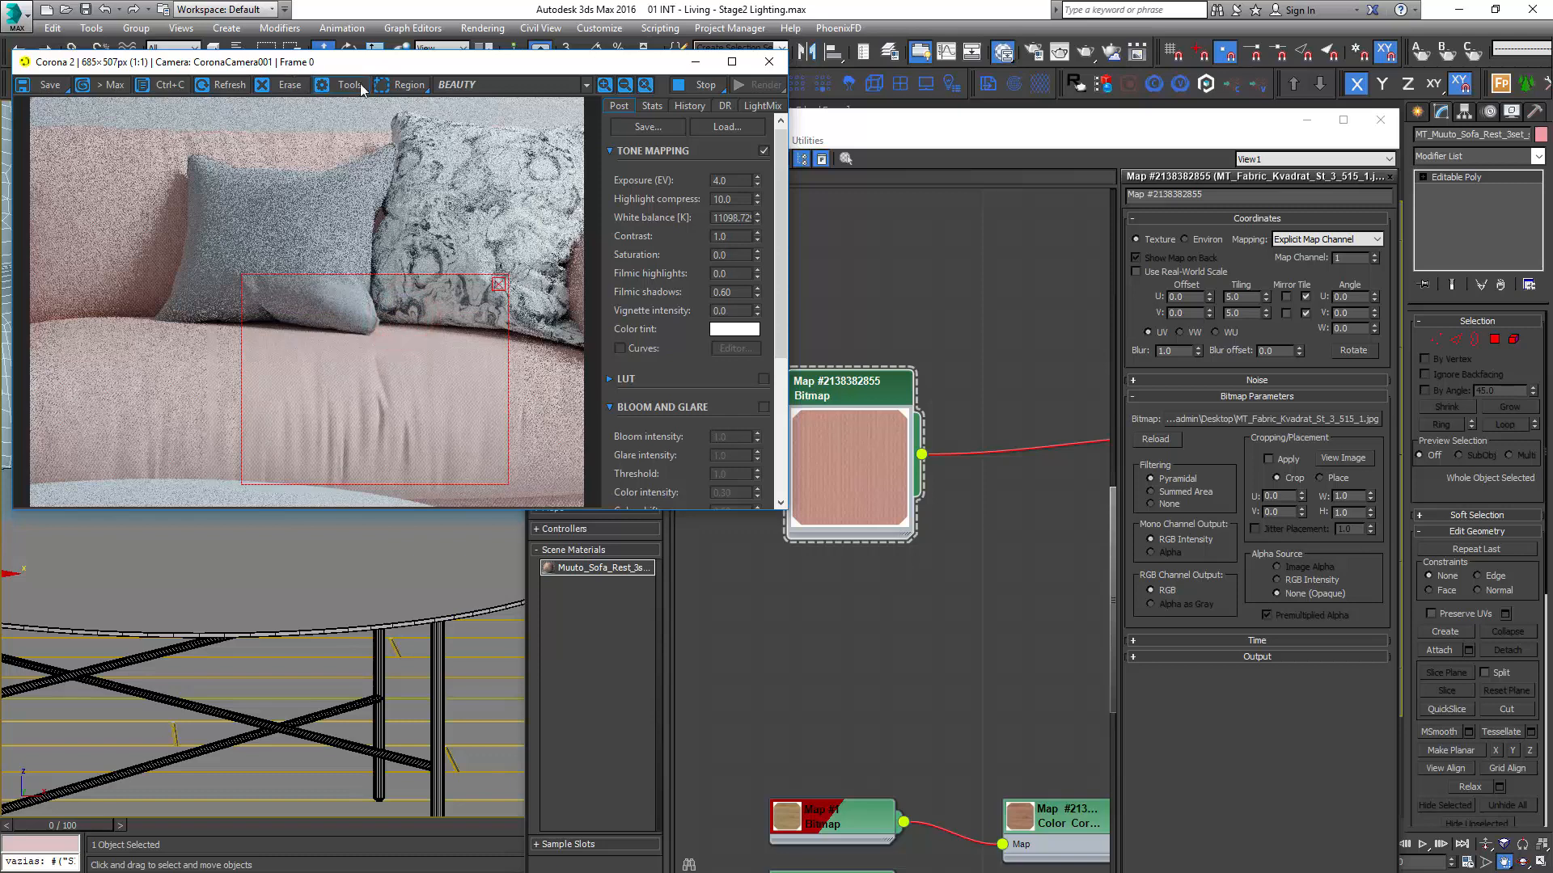
left_click(397, 84)
left_click_drag(237, 123, 10, 216)
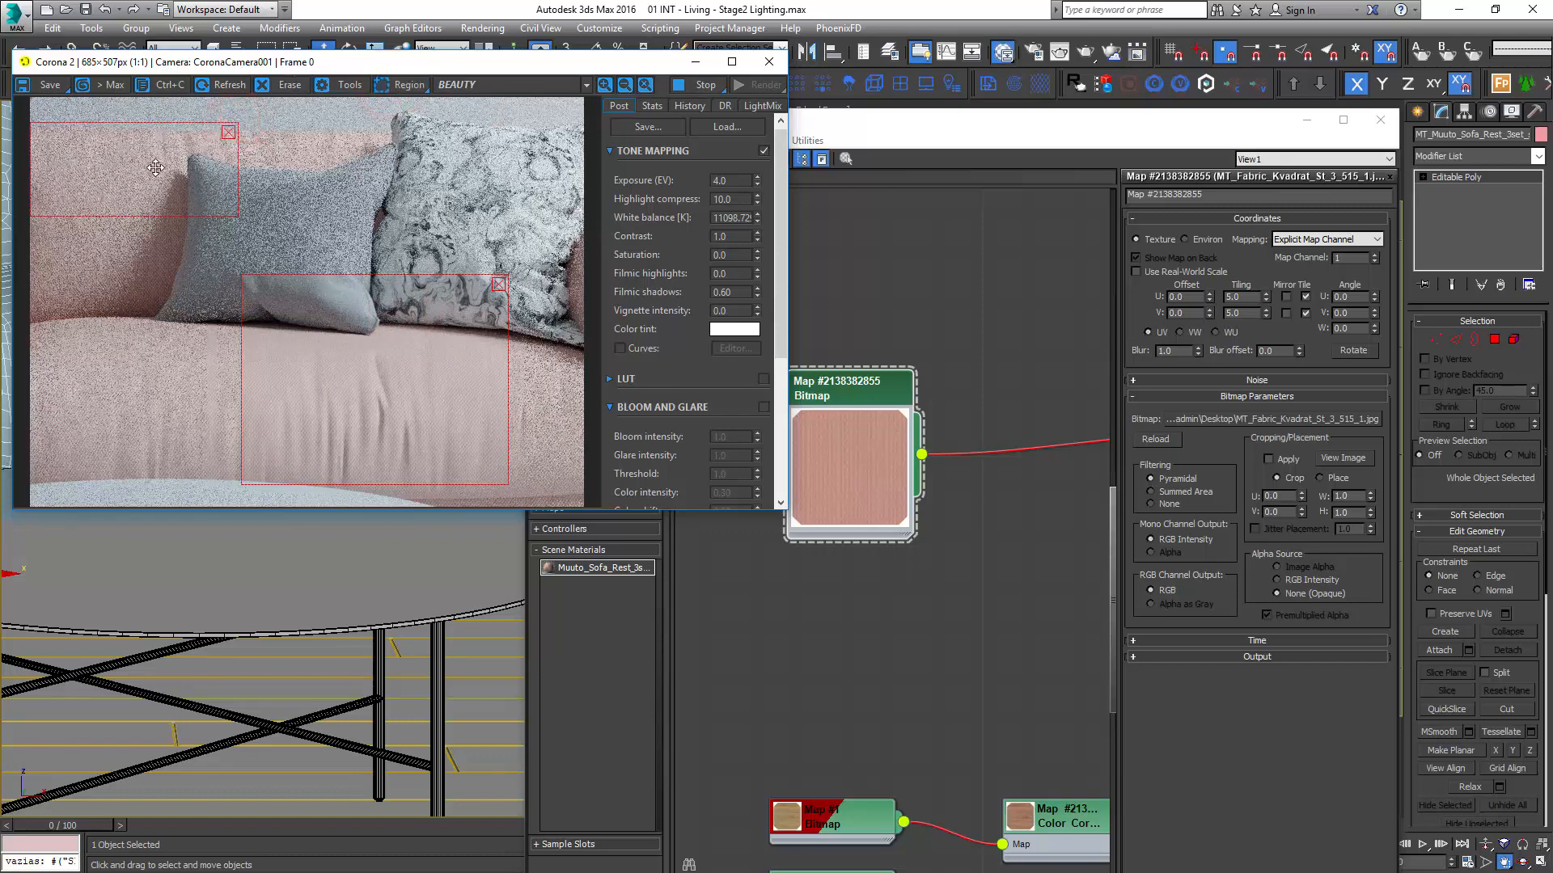
- Insert a Color Correction map between the fabric bitmap and the sofa's CoronaMtl
middle_click_drag(934, 479, 989, 481)
key("alt+Tab")
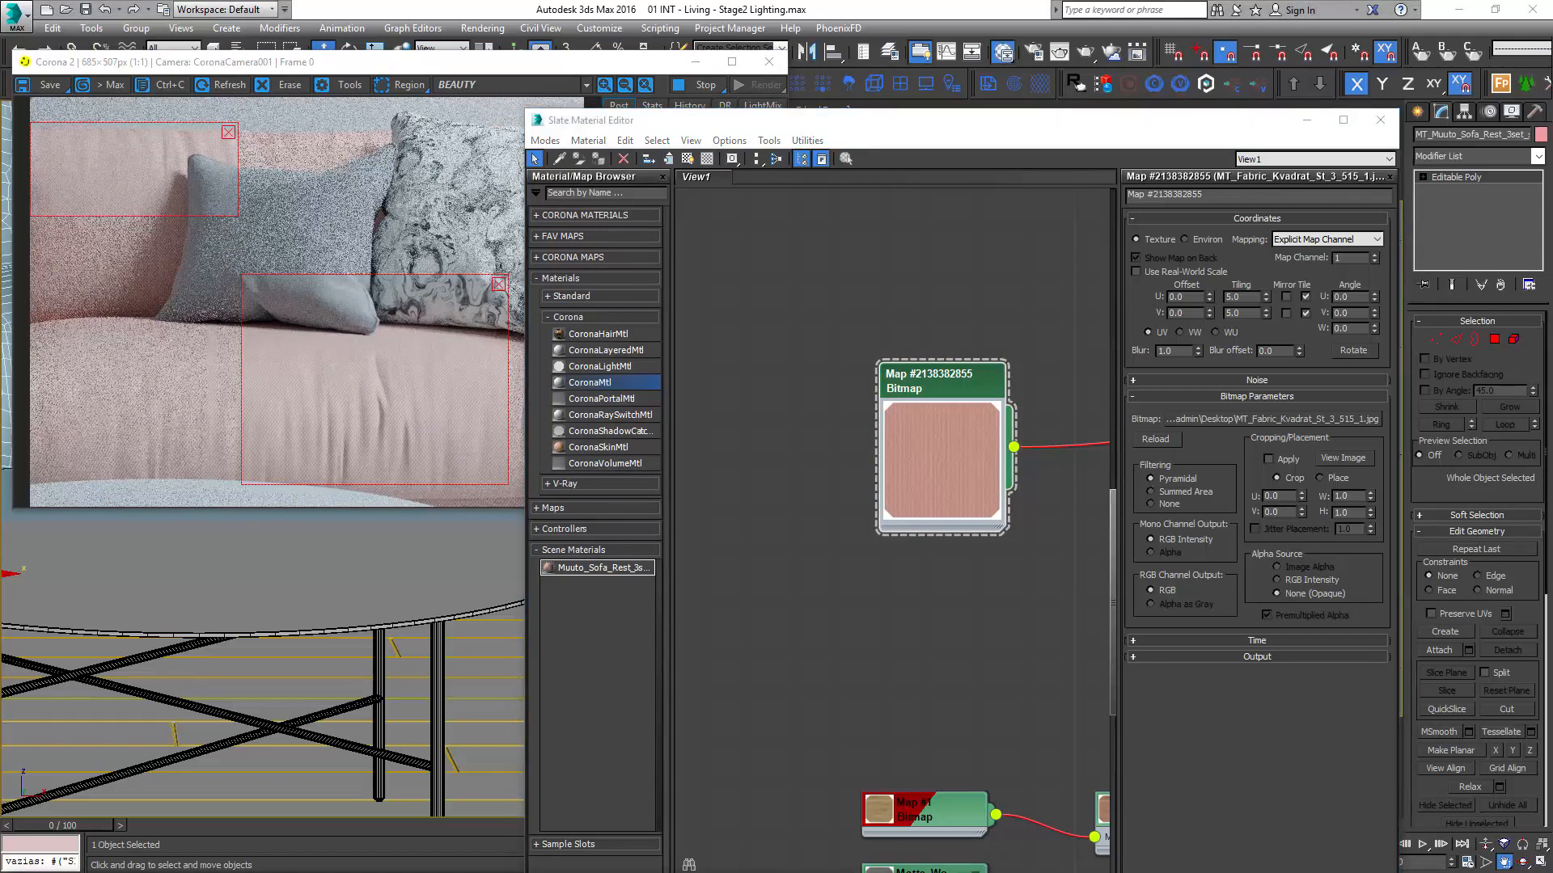
middle_click_drag(1012, 489, 958, 471)
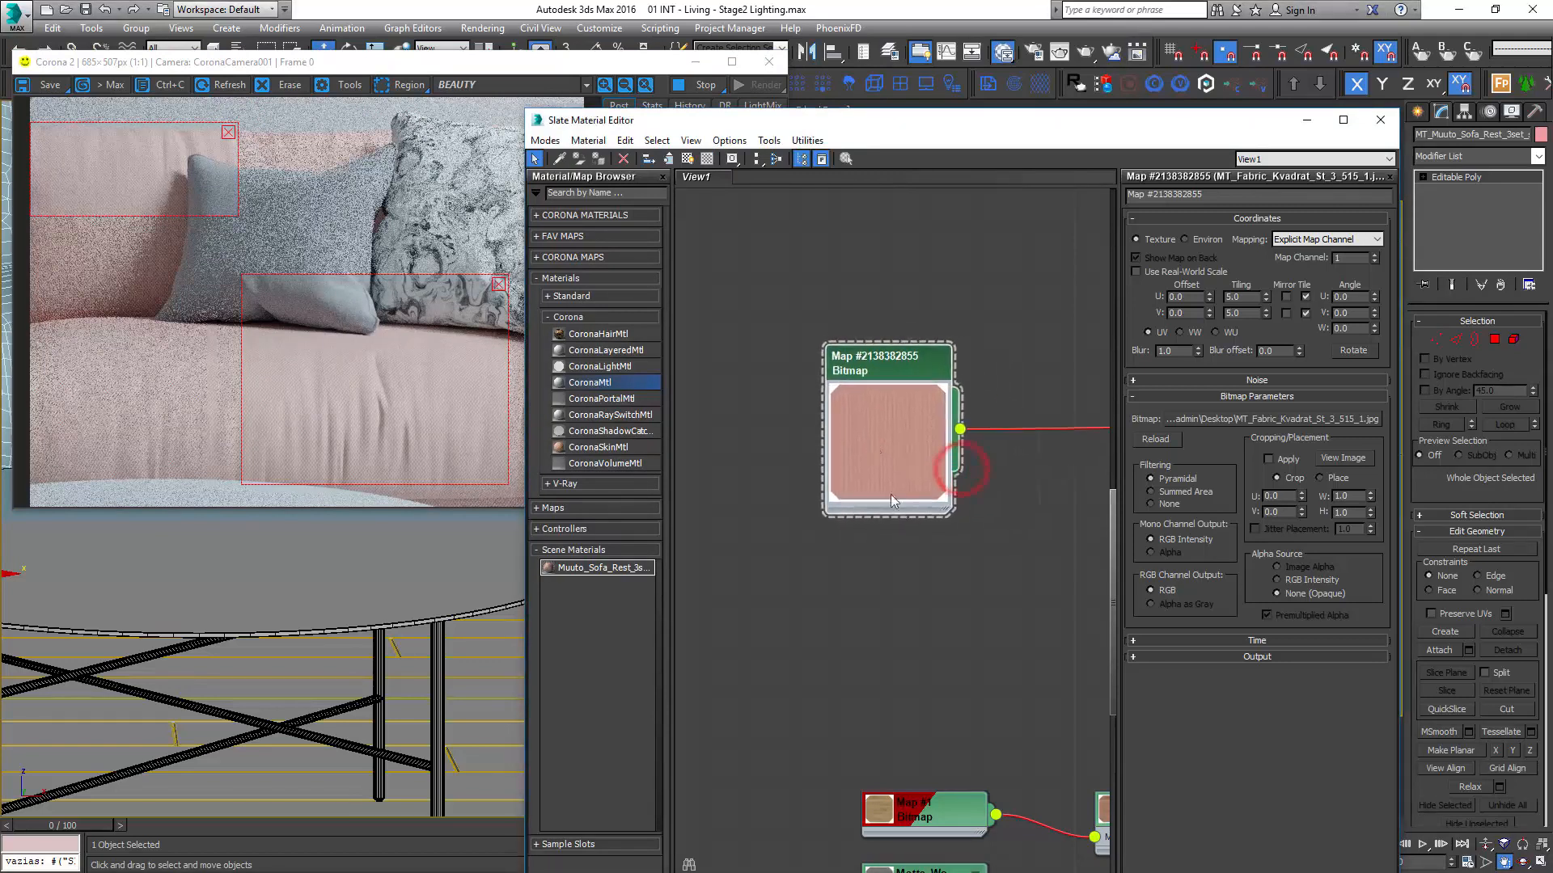
right_click(953, 555)
left_click(1001, 580)
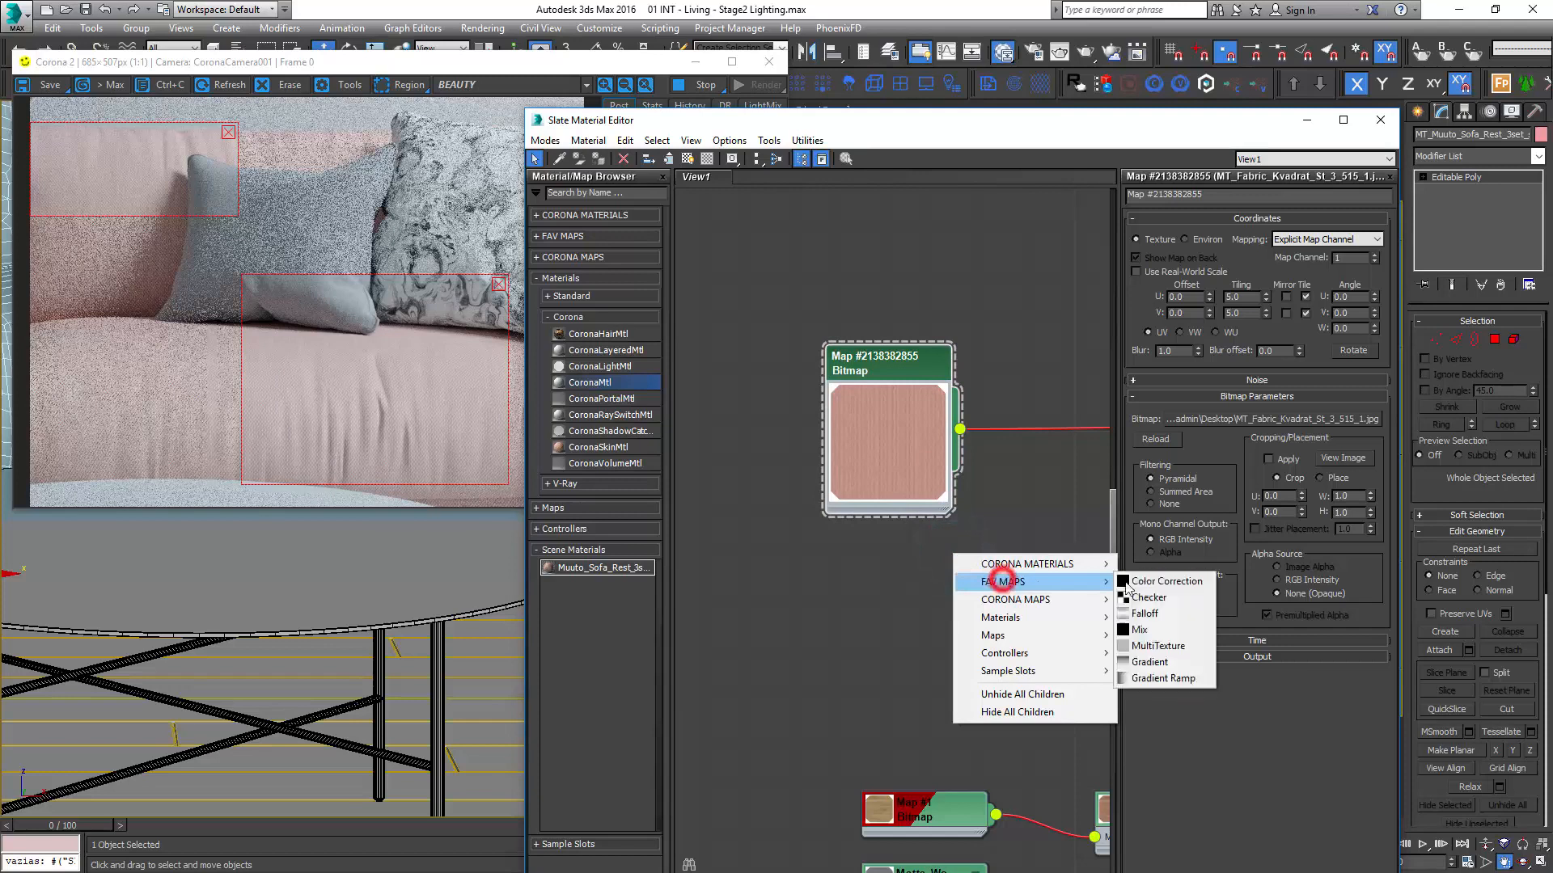
left_click(1149, 580)
left_click_drag(908, 443, 782, 444)
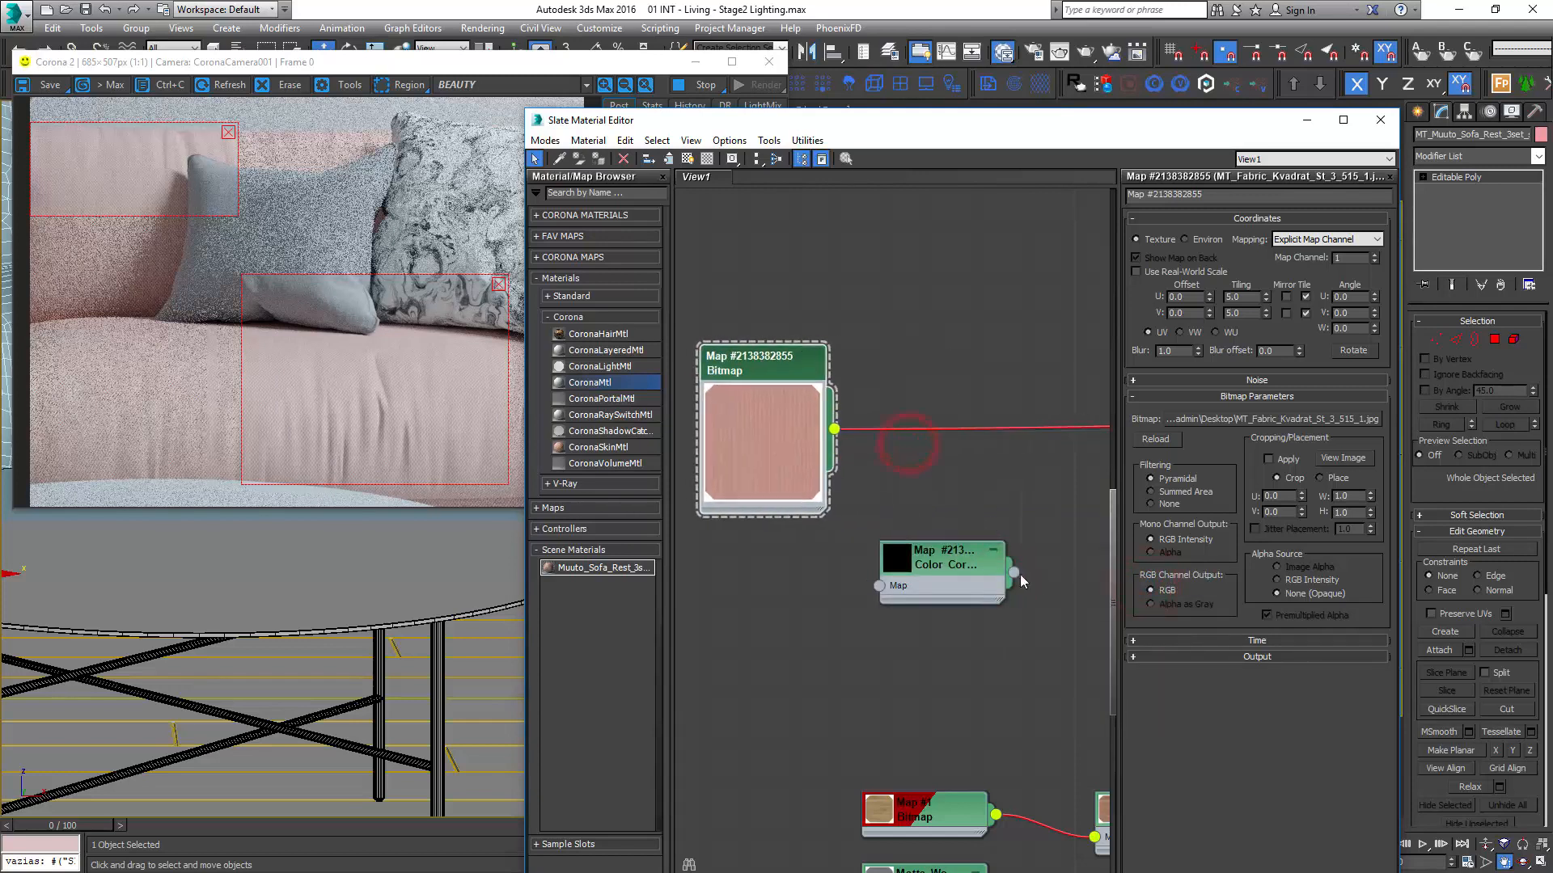
left_click_drag(957, 563, 975, 420)
left_click_drag(835, 429, 897, 442)
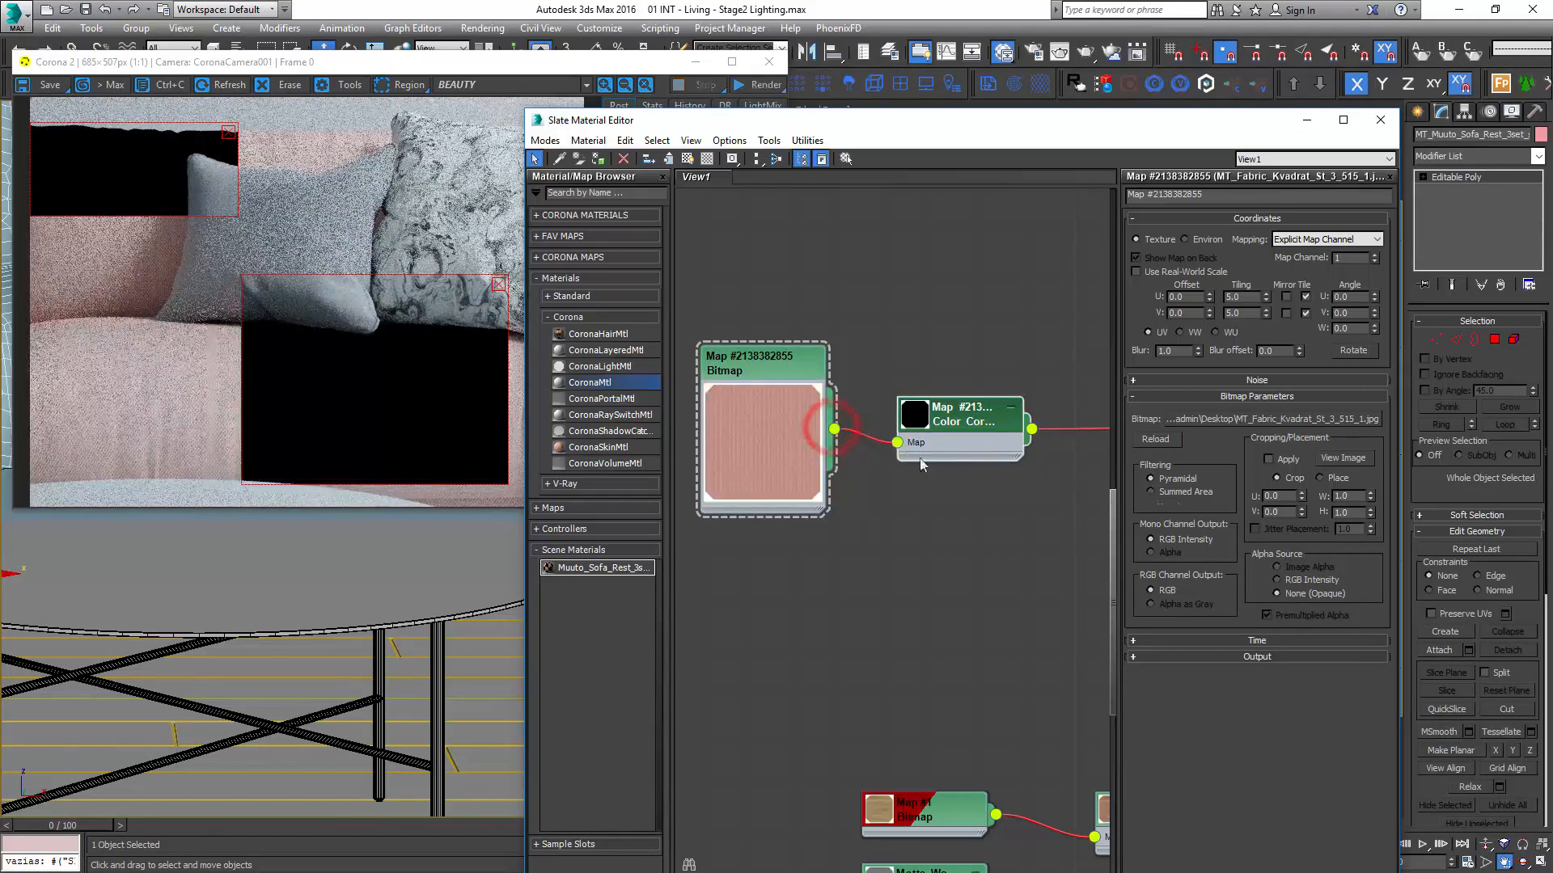
- Open the Color Correction map's parameters and switch to Photos to consult The-Color-wheel.jpg
double_click(954, 411)
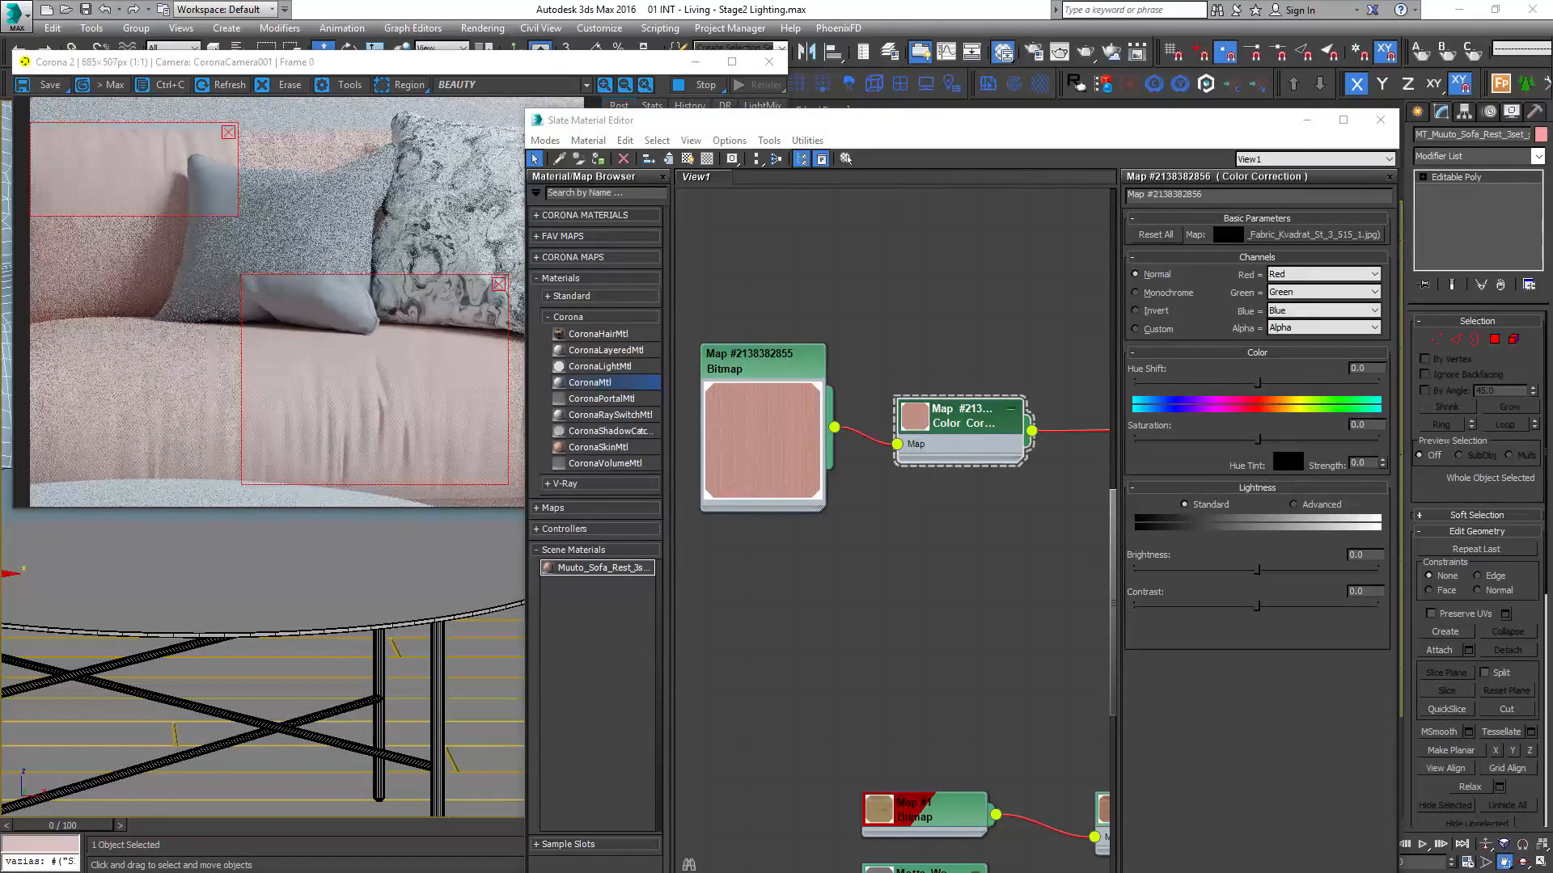
key("alt+Tab")
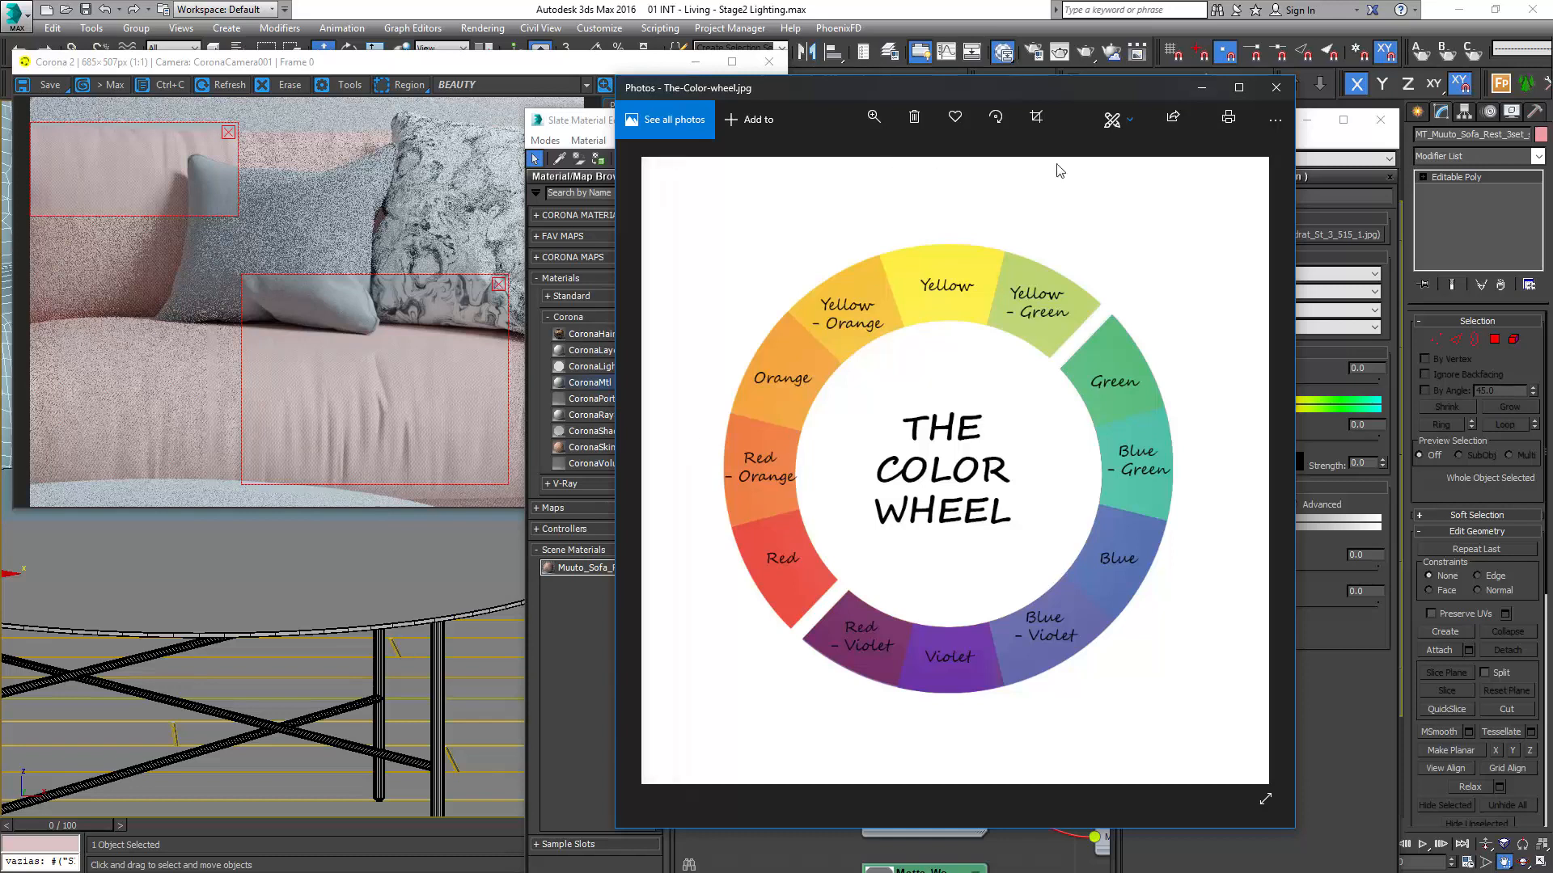
- Close the color wheel image and set the fabric Color Correction's Hue Shift to about 165.6 and Saturation to about -56.8
left_click(1276, 88)
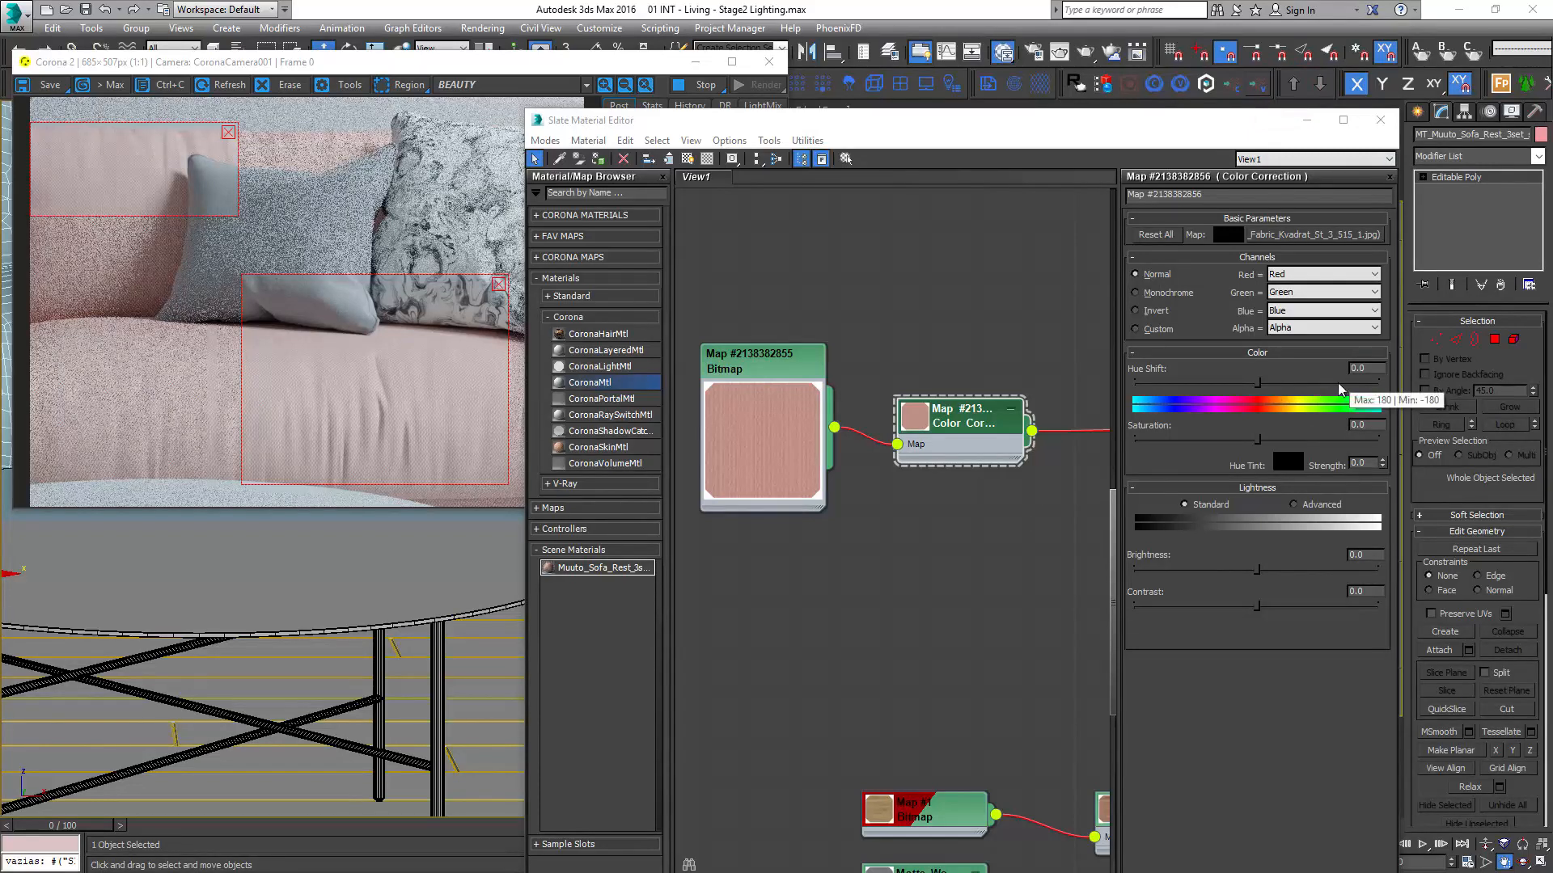
left_click_drag(1338, 388, 1370, 386)
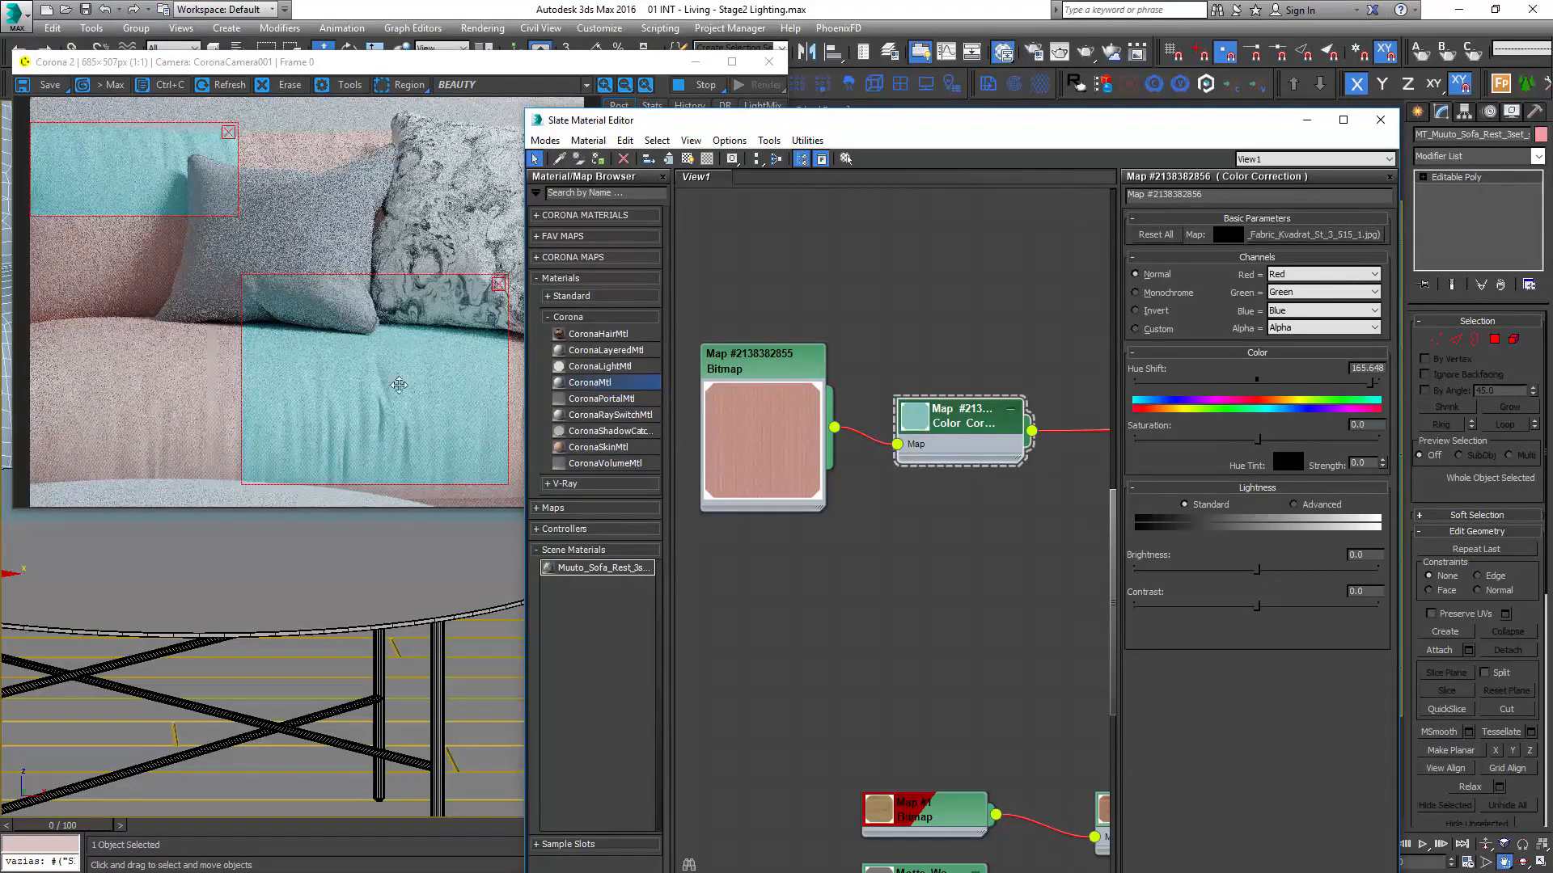
left_click_drag(1257, 437, 1188, 441)
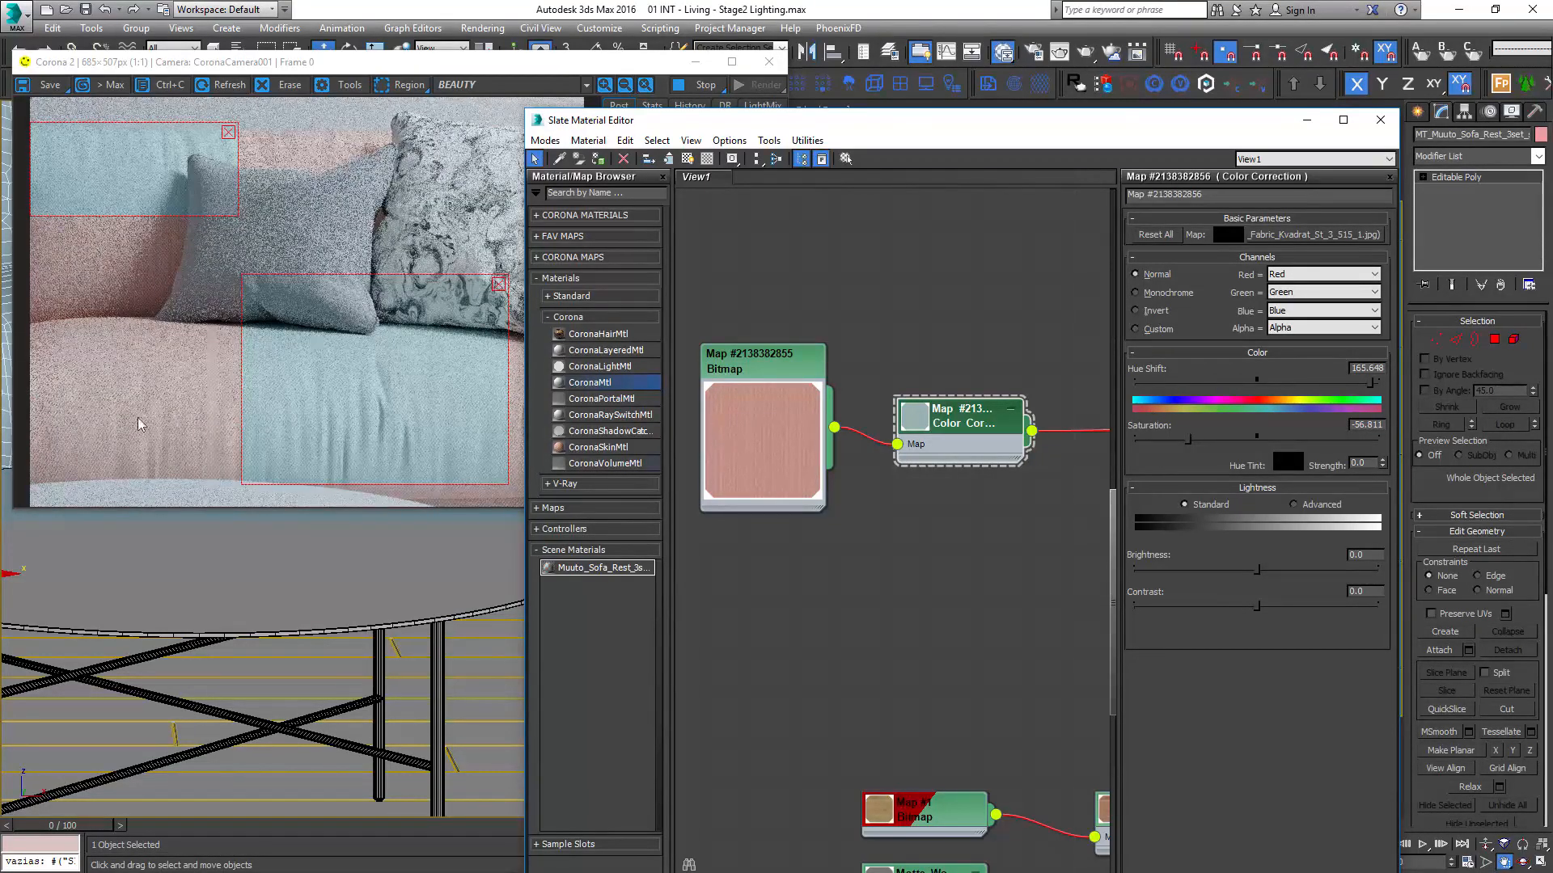
- Switch the fabric Color Correction's Lightness to Advanced and set the RGB gain to 80
left_click(1308, 505)
double_click(1196, 567)
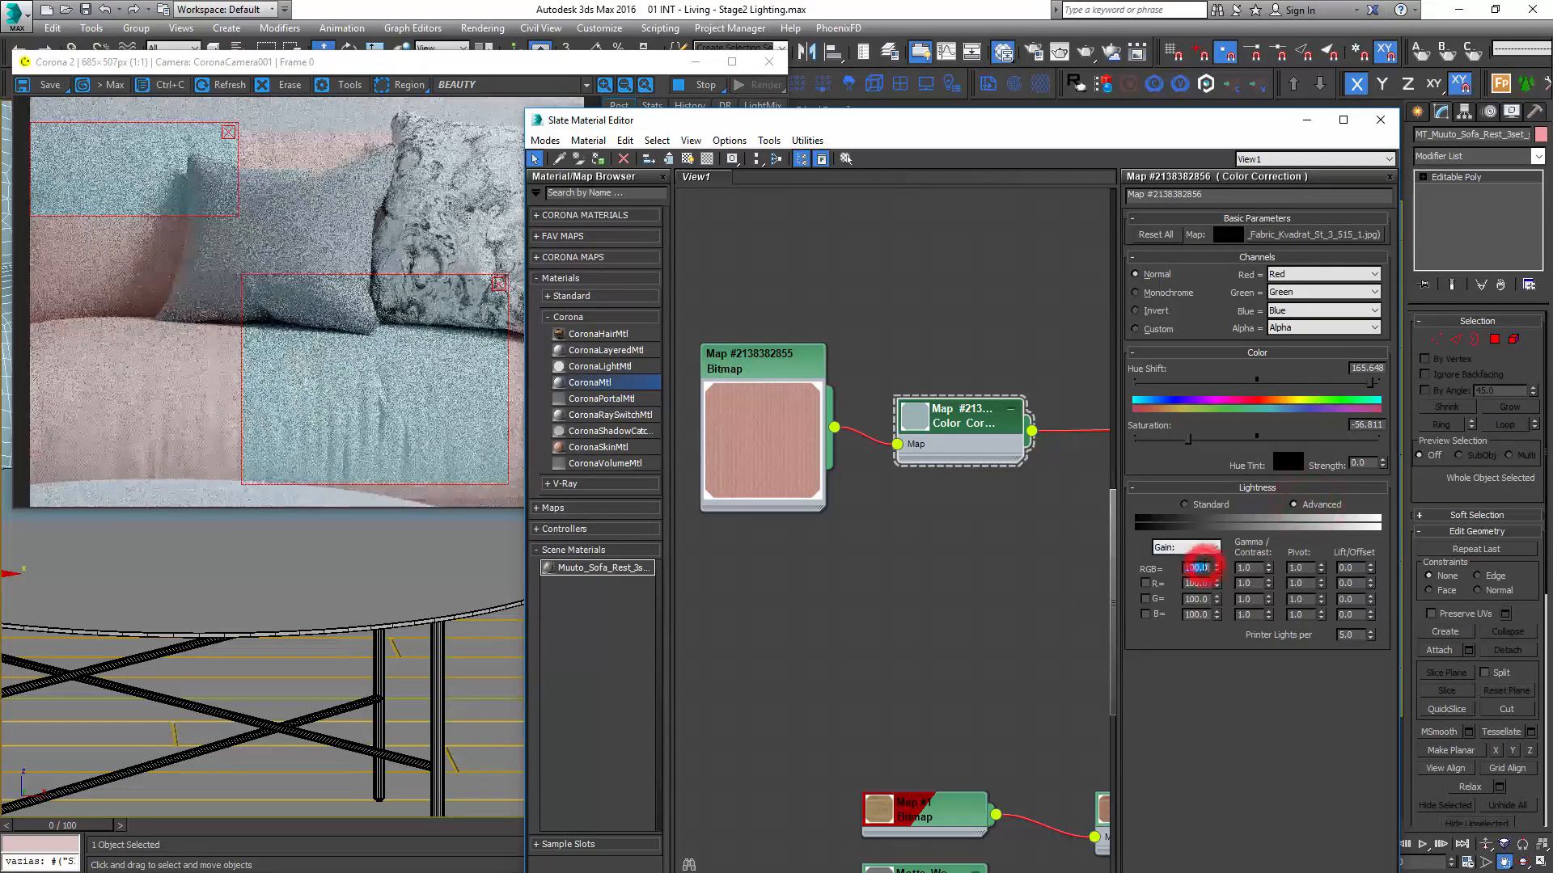
type("80")
key("Return")
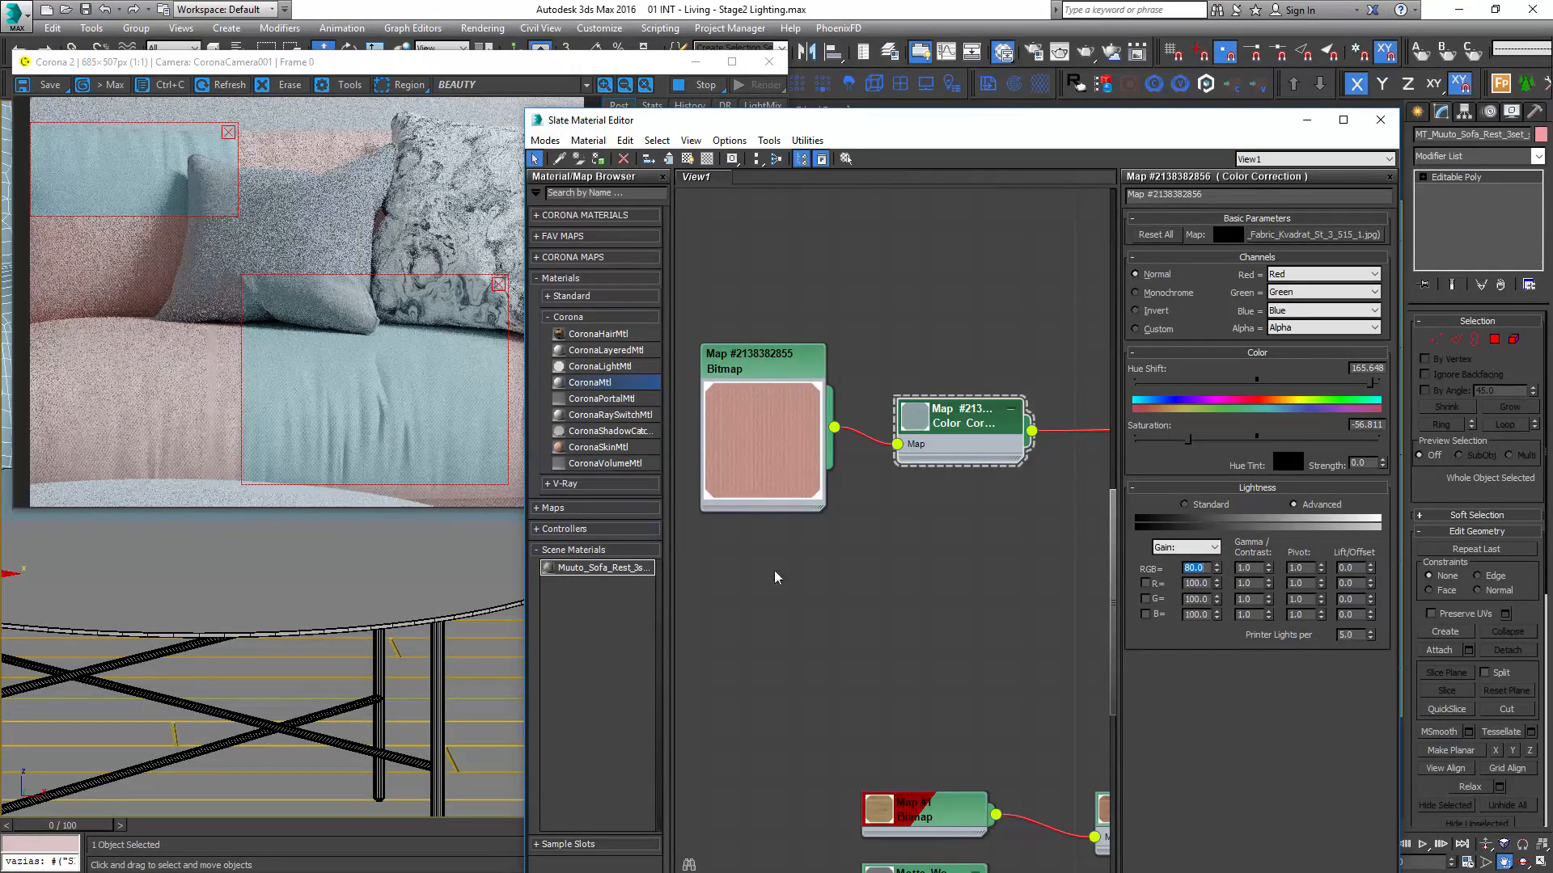
- Add a Falloff map between the fabric Color Correction and the CoronaMtl, and open its parameters
middle_click_drag(1020, 535, 917, 514)
scroll(916, 516, "down", 3)
middle_click_drag(1053, 467, 853, 492)
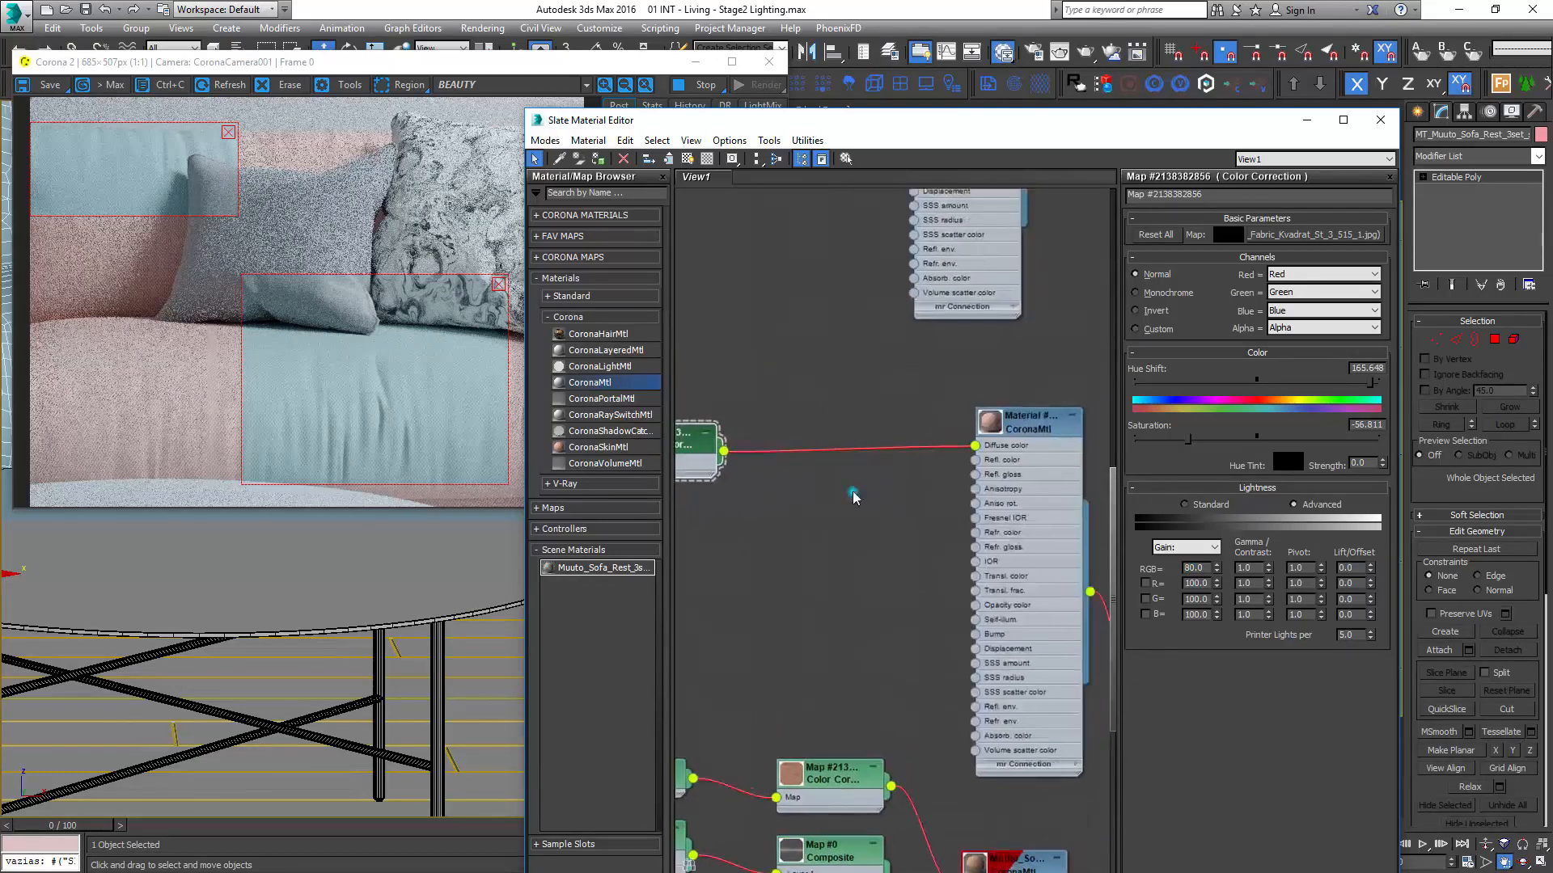
right_click(853, 495)
mouse_move(886, 514)
left_click(1055, 548)
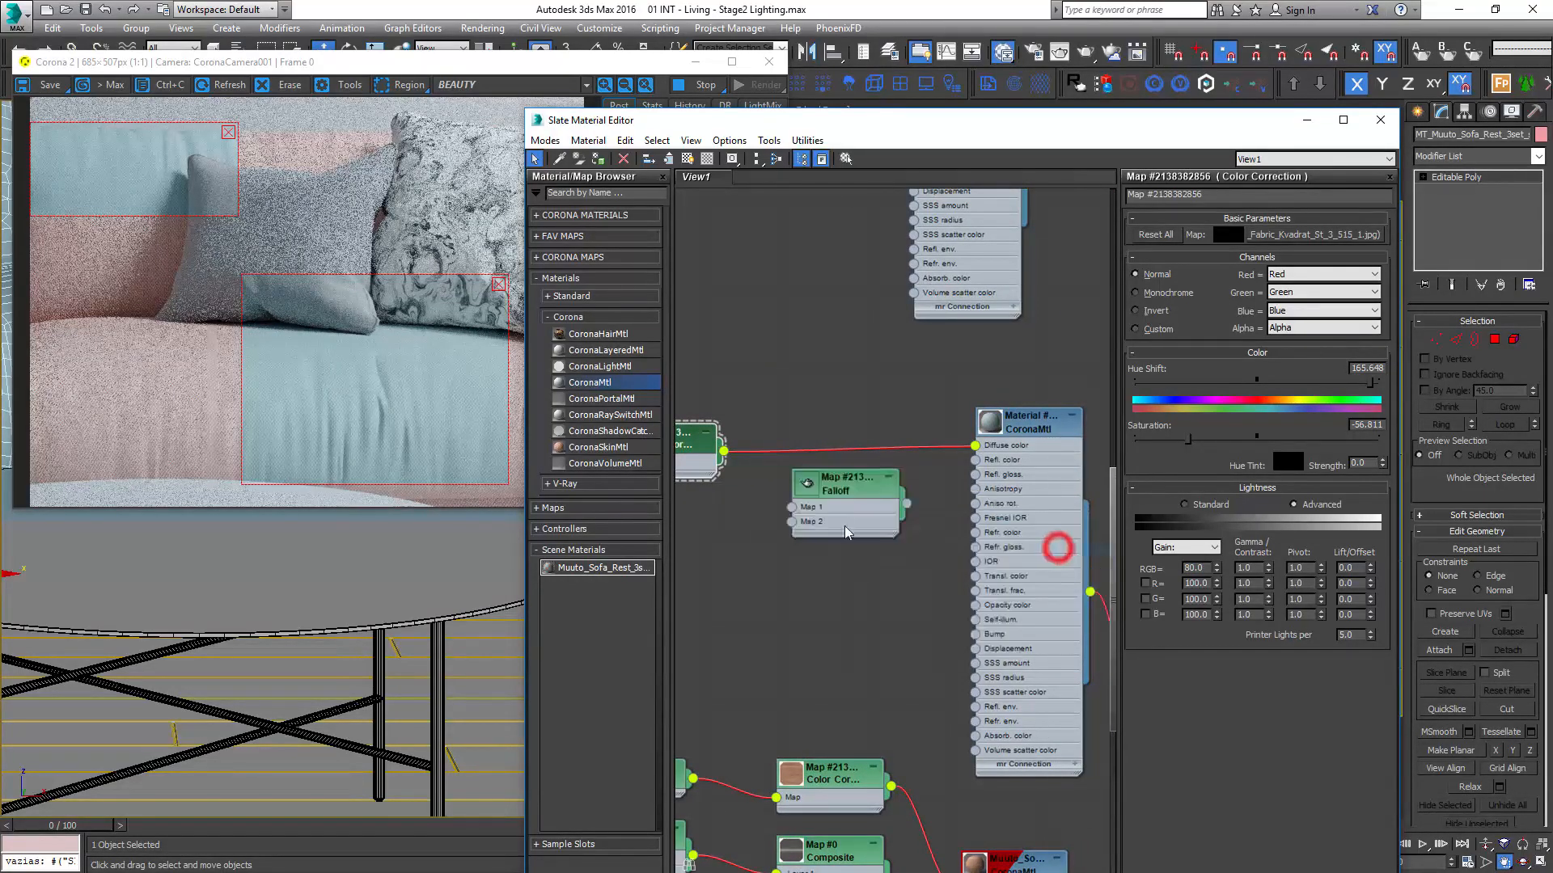
double_click(832, 485)
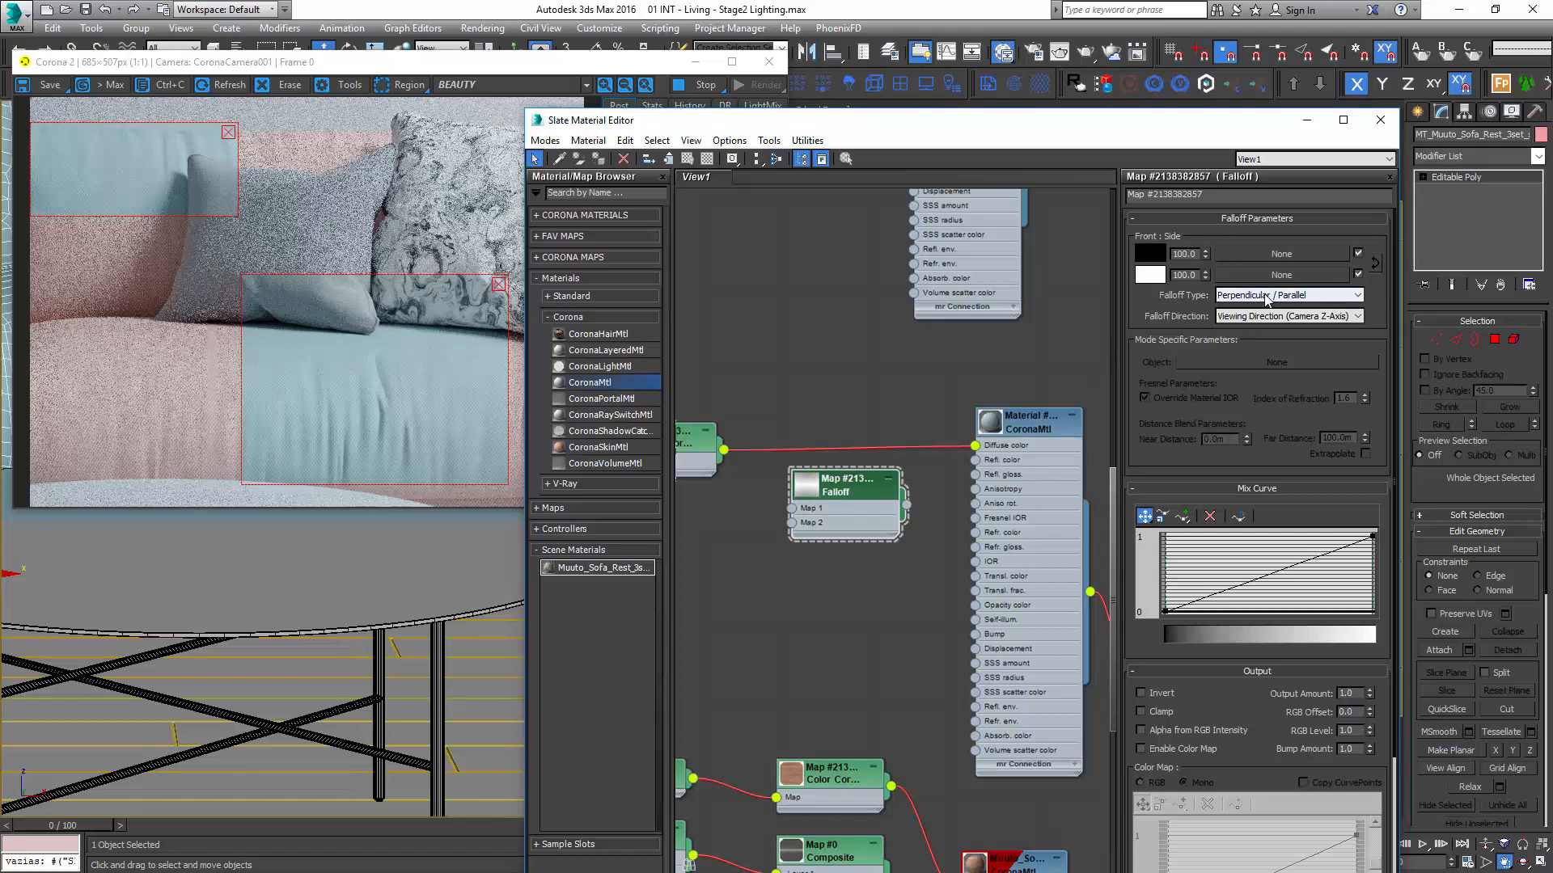
- Connect the Falloff map to the CoronaMtl's Diffuse color and shift the seat cushion's render region slightly lower
middle_click_drag(687, 442, 794, 349)
scroll(794, 350, "down", 1)
left_click_drag(959, 395, 904, 450)
left_click_drag(933, 457, 1049, 353)
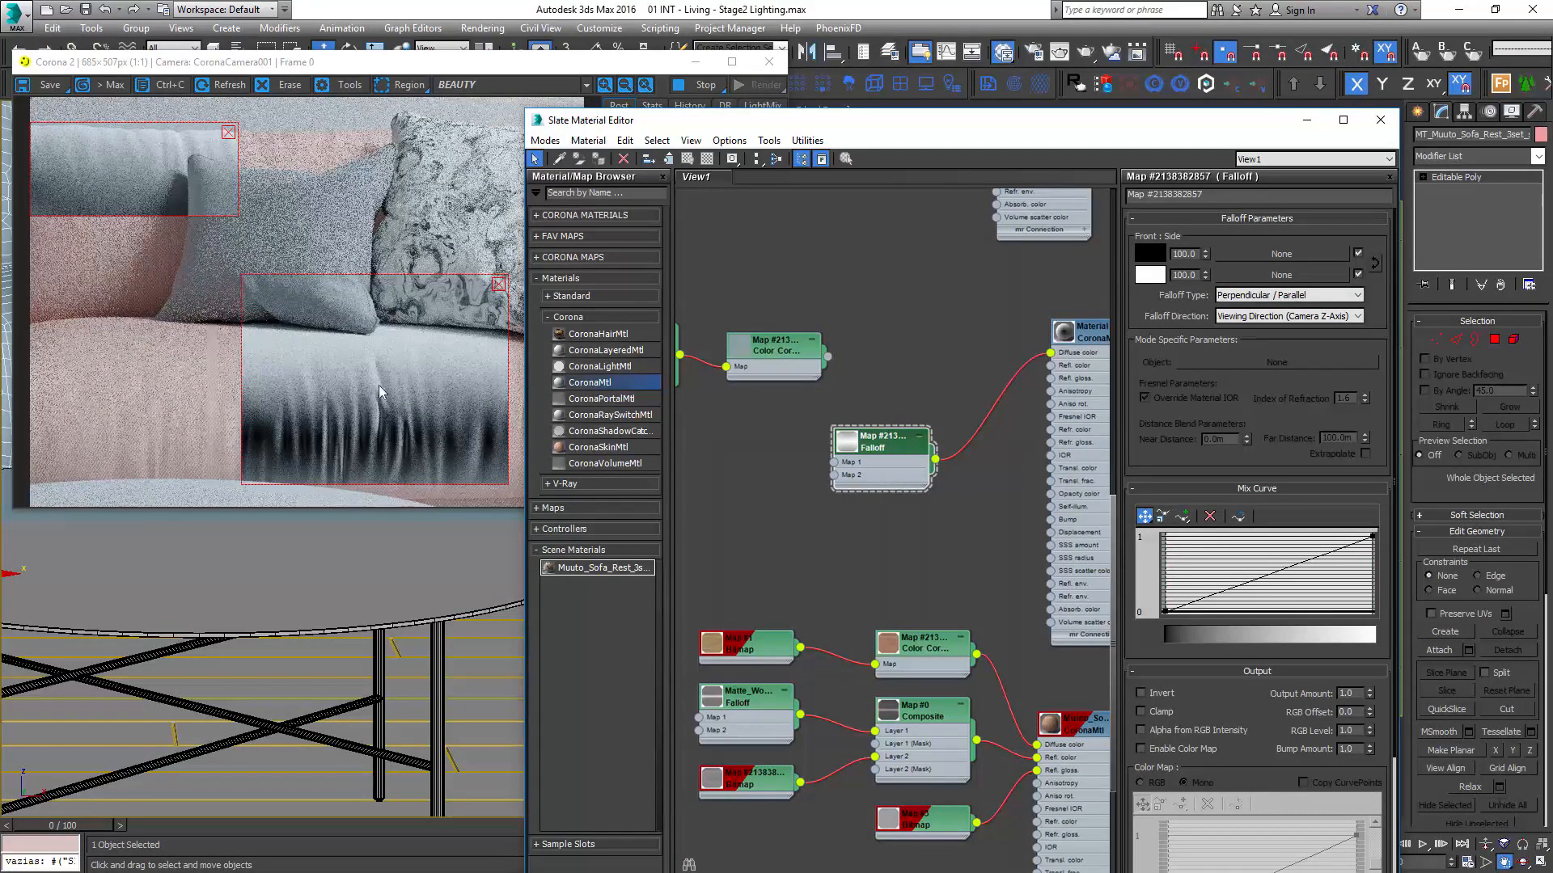
left_click_drag(382, 411, 397, 448)
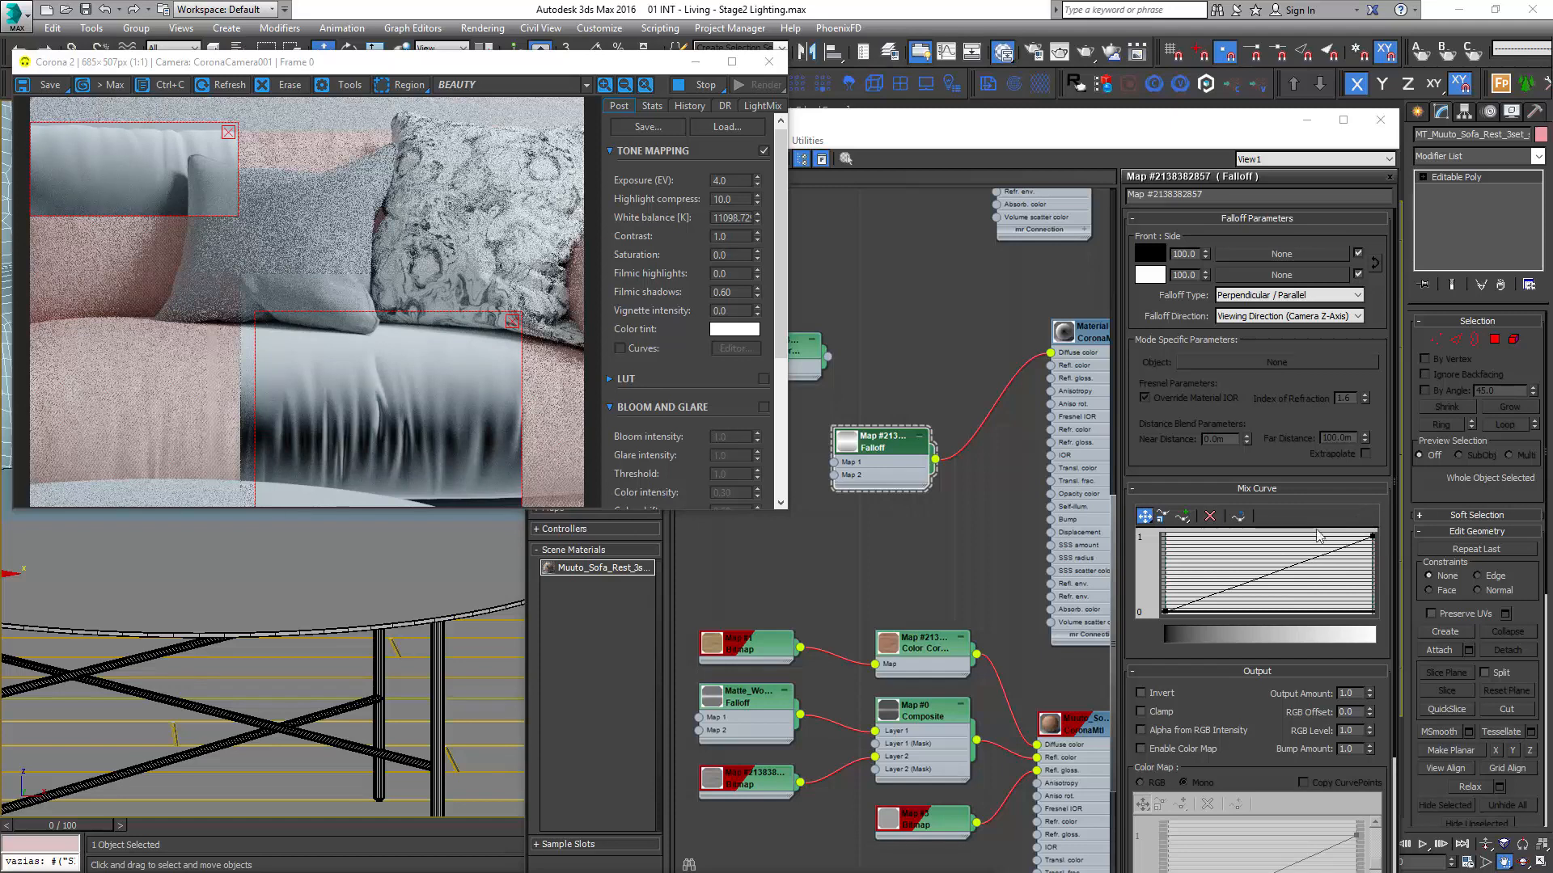
- Convert the Falloff Mix Curve's start point to Bezier and stretch its handle along the base so the curve rises late
left_click(1165, 612)
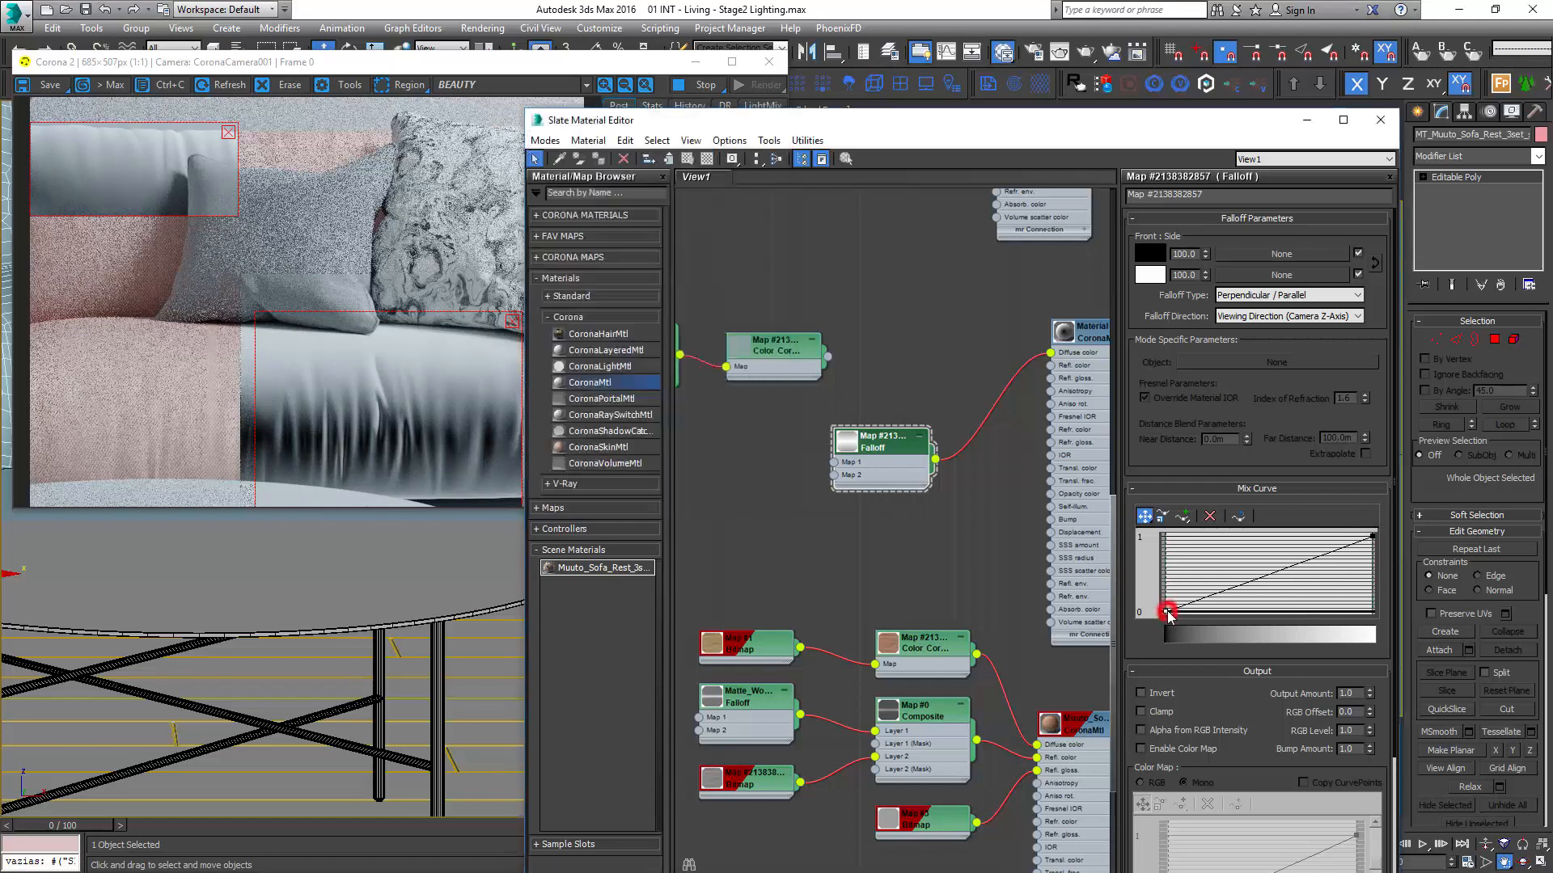
right_click(1165, 612)
left_click(1232, 657)
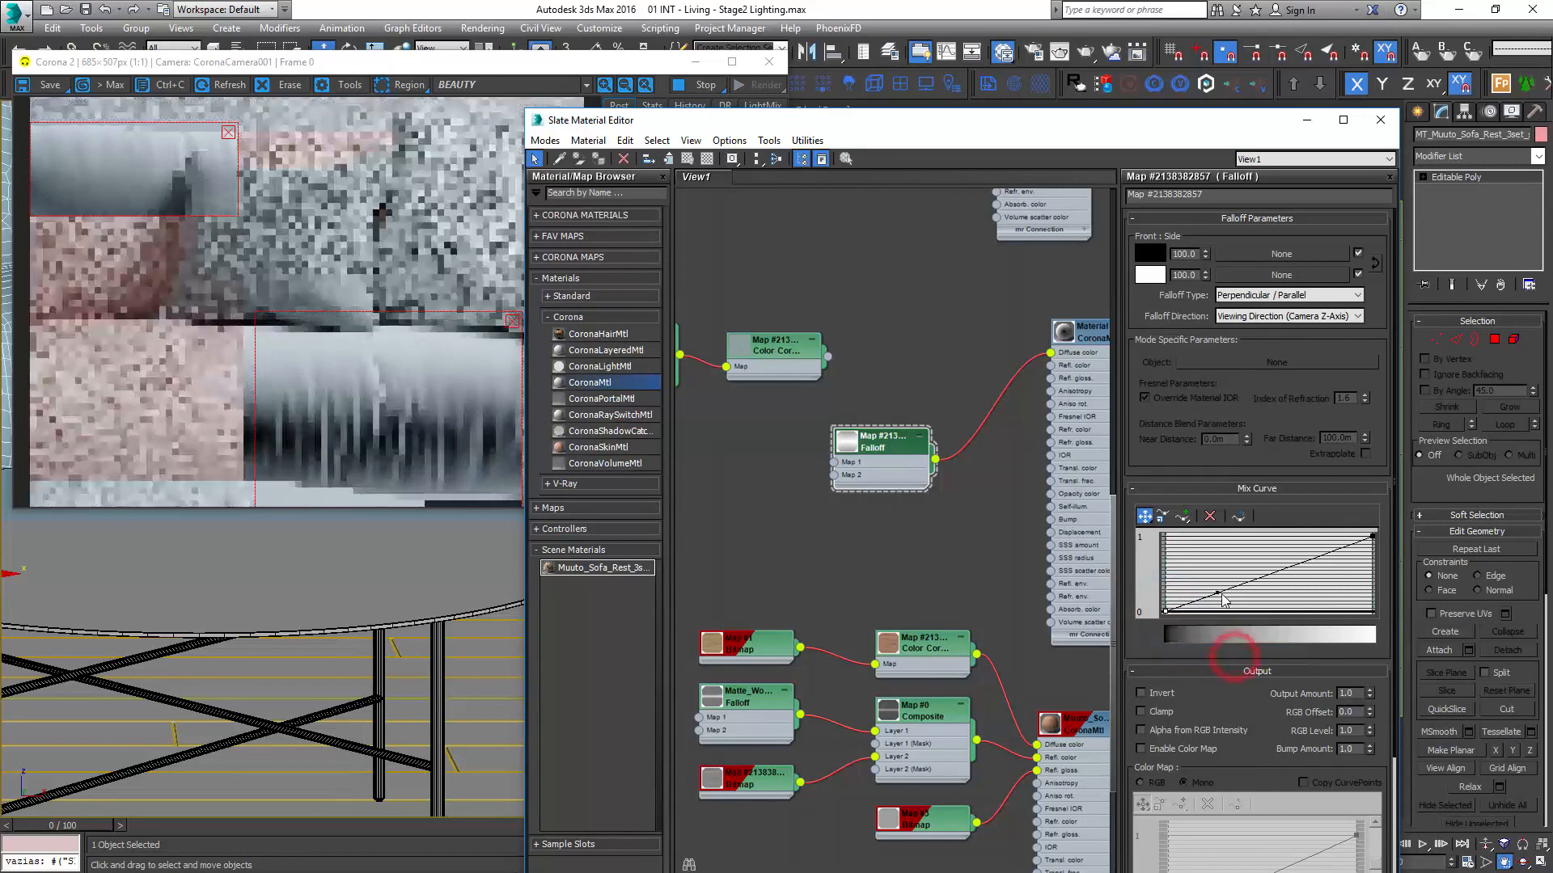
left_click_drag(1205, 597, 1356, 615)
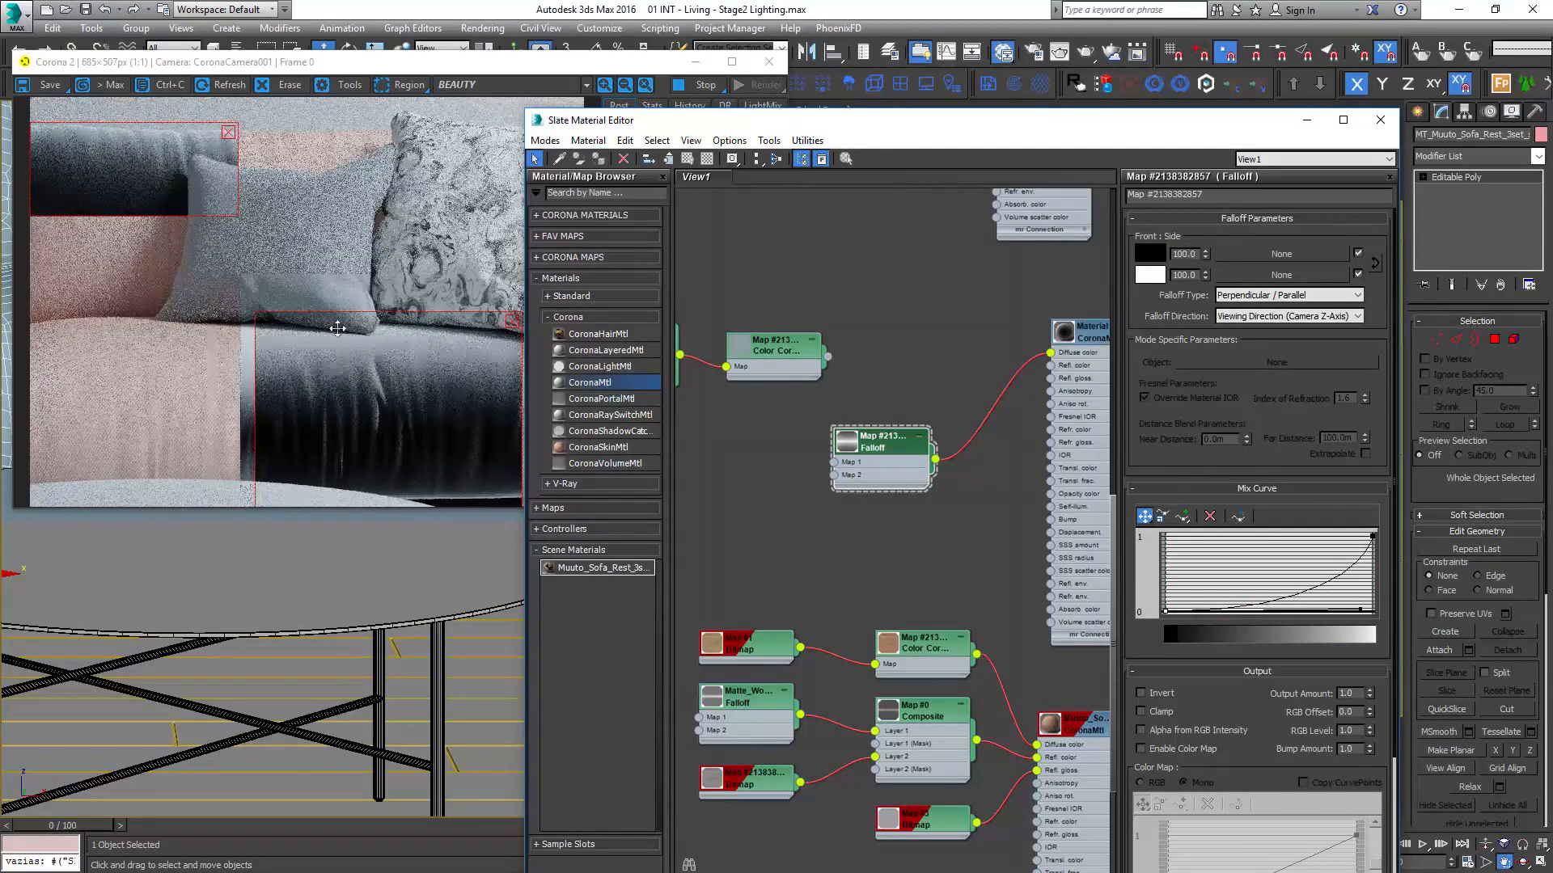
left_click(386, 363)
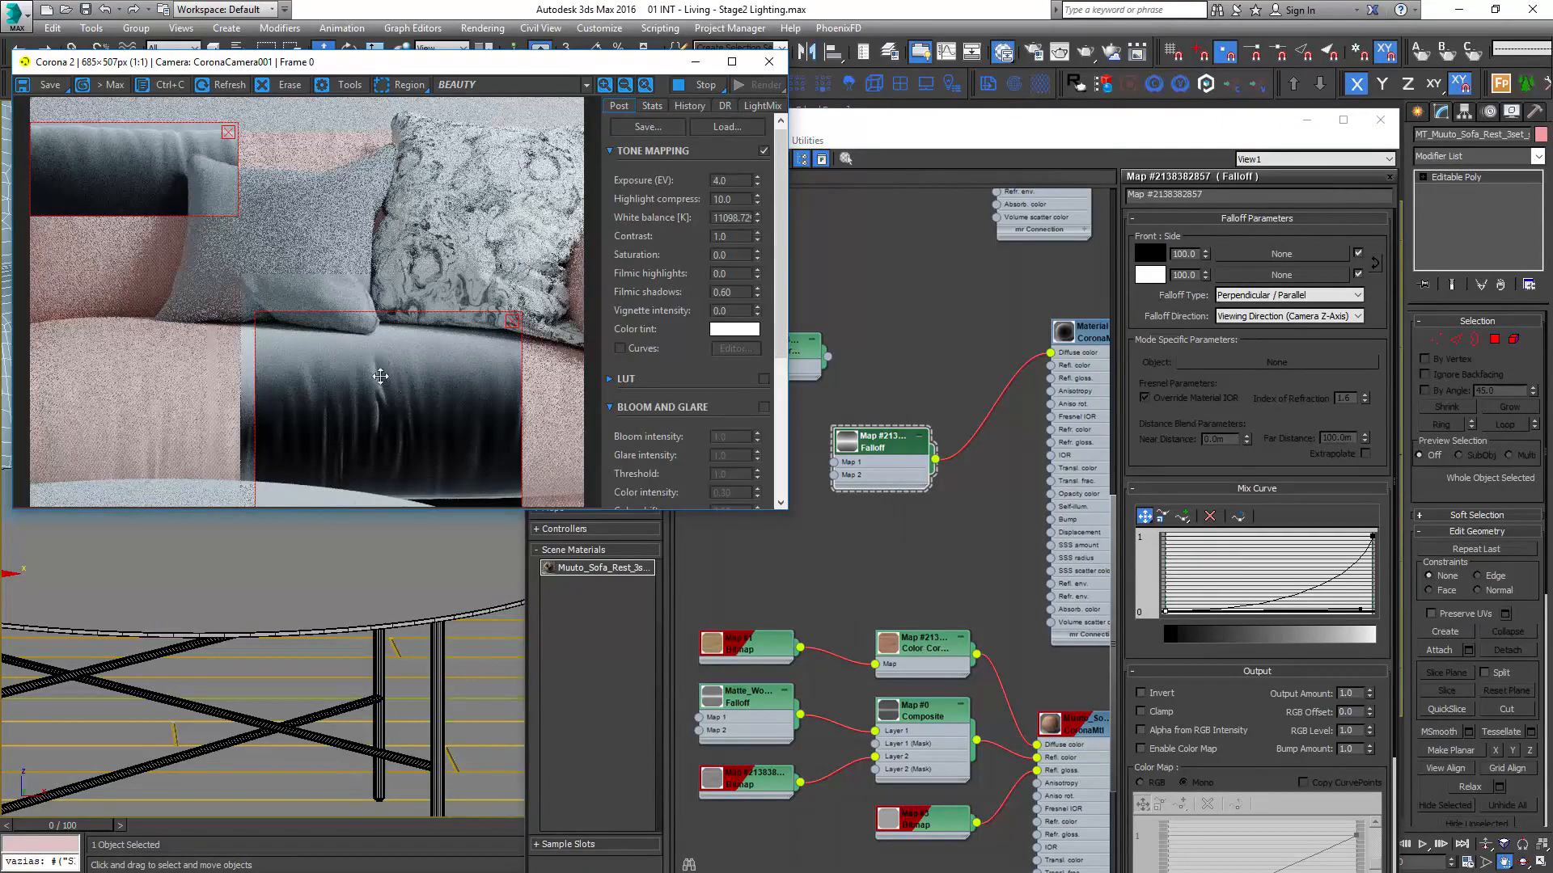
- Assign the fabric Color Correction to the Falloff's Front slot as an instance
middle_click_drag(840, 373, 968, 421)
left_click_drag(762, 396, 679, 411)
left_click_drag(909, 399, 854, 430)
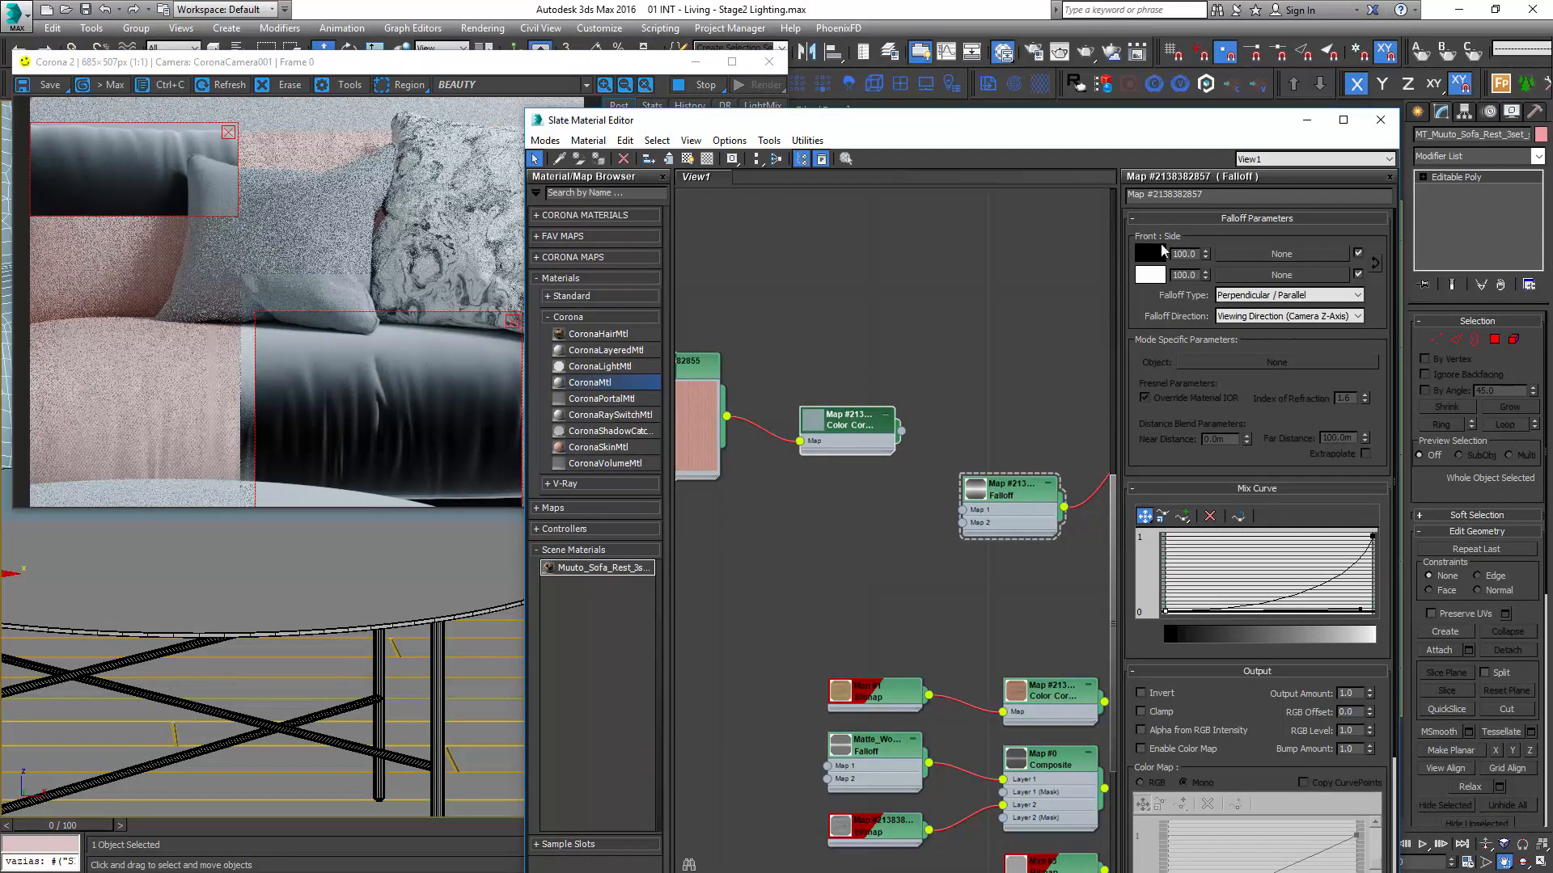
left_click_drag(1207, 296, 1288, 252)
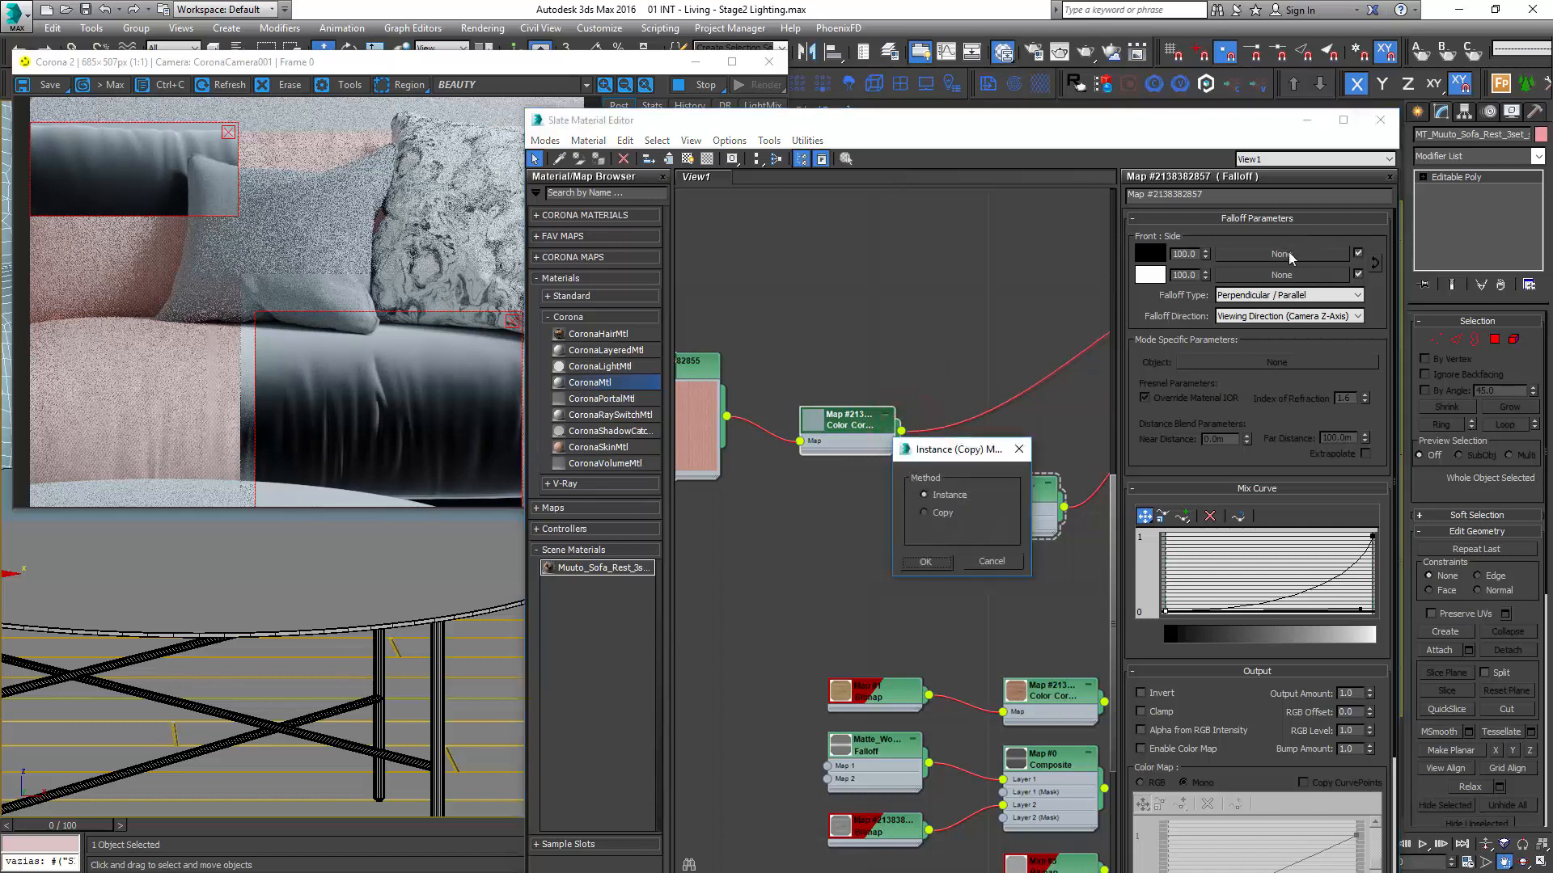
left_click(926, 559)
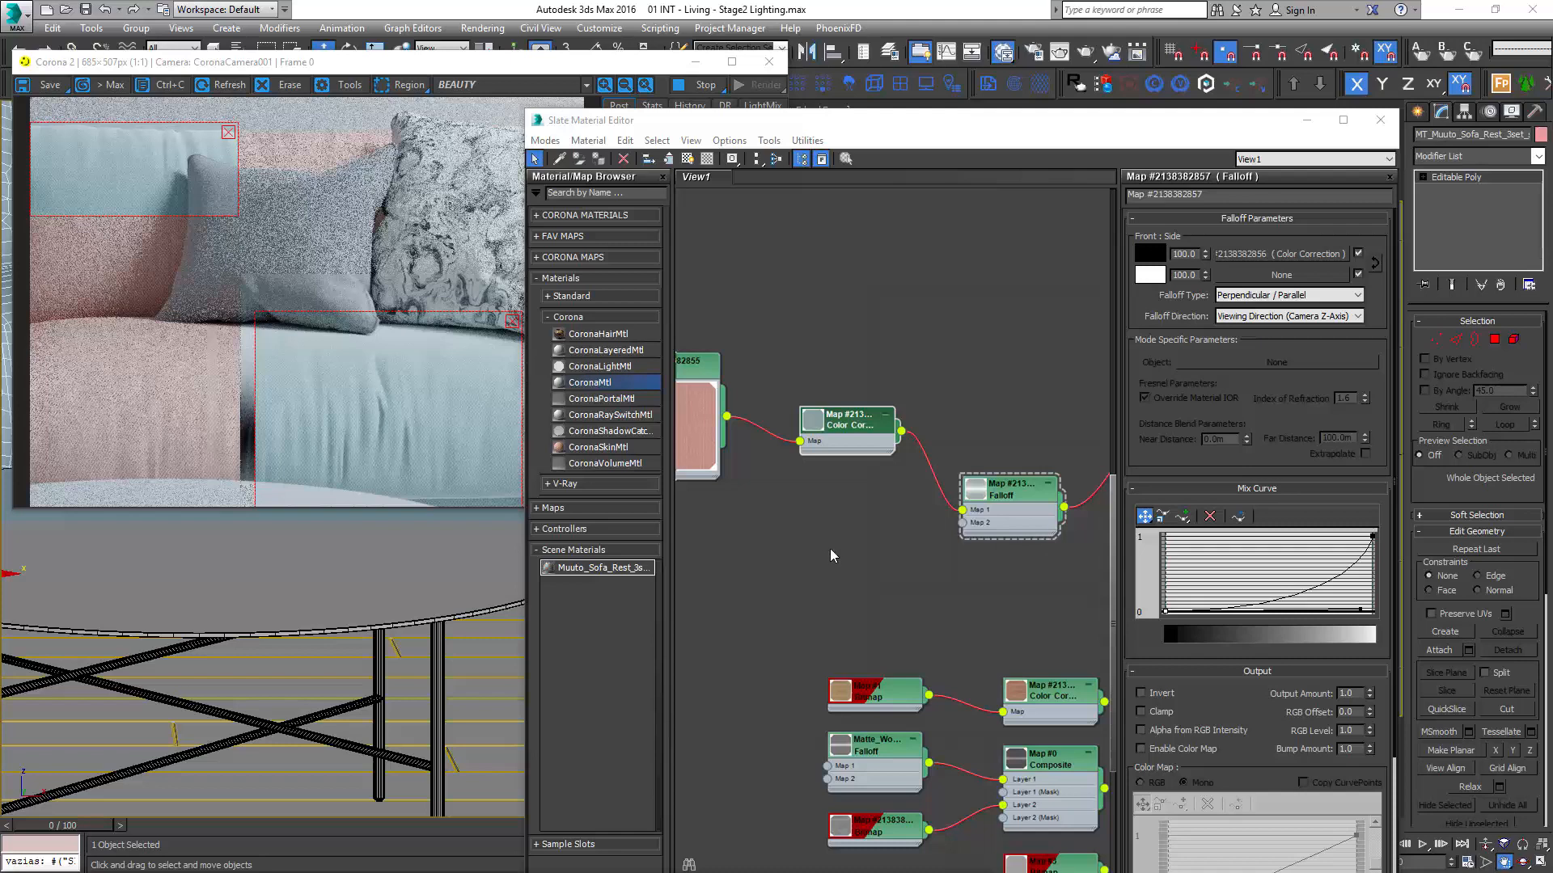
- Add a second Color Correction map and connect it to the Falloff's Map 2 input
left_click_drag(1024, 519, 1062, 401)
left_click_drag(842, 442, 803, 415)
right_click(839, 462)
mouse_move(957, 490)
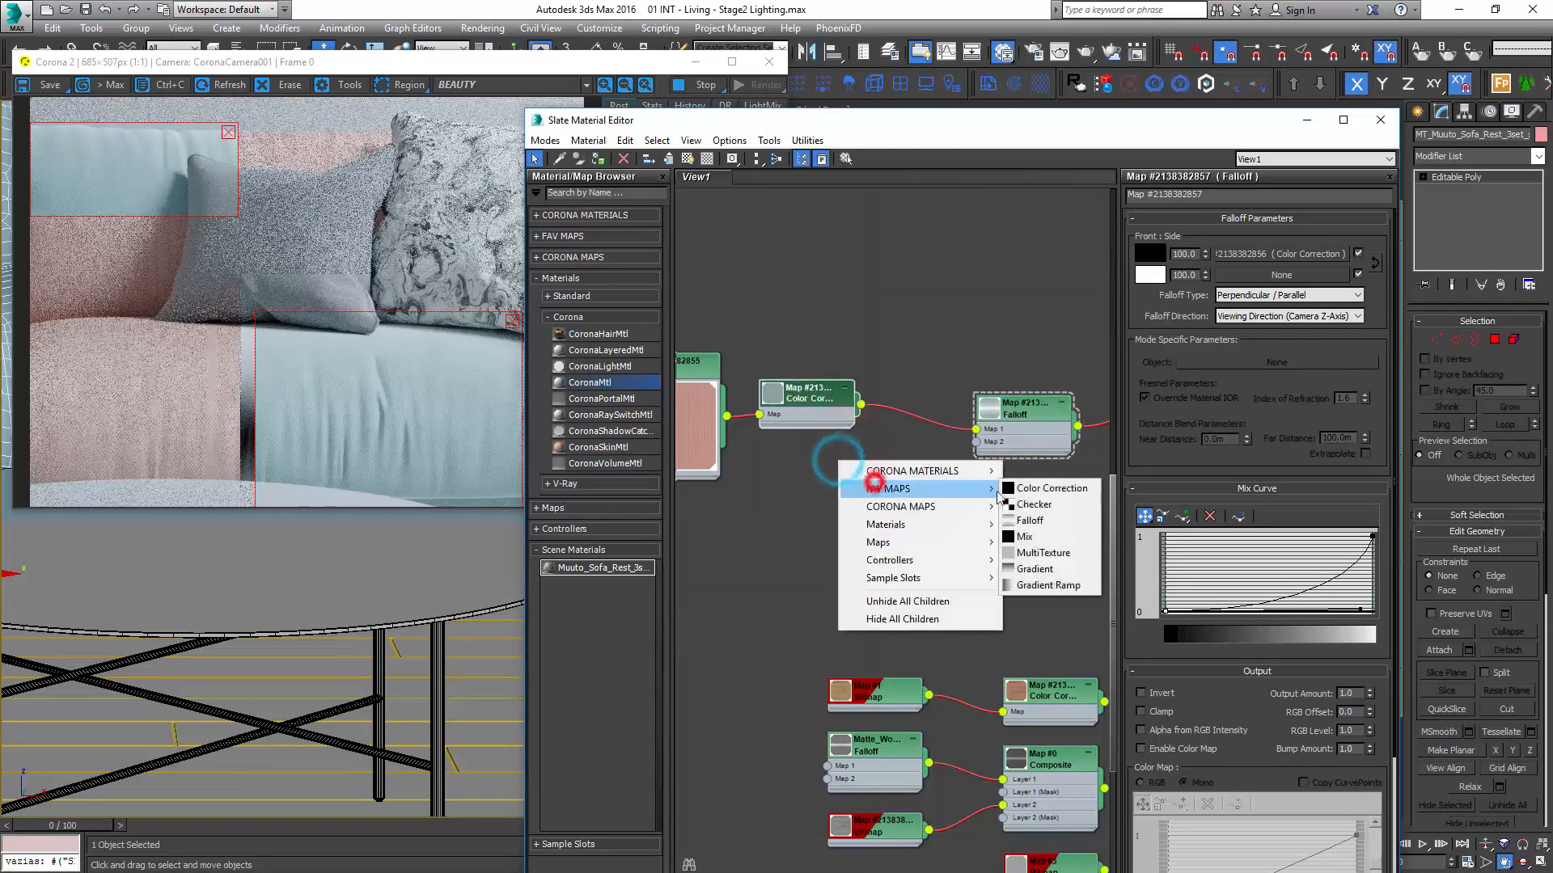
left_click(1051, 488)
left_click_drag(887, 471, 976, 442)
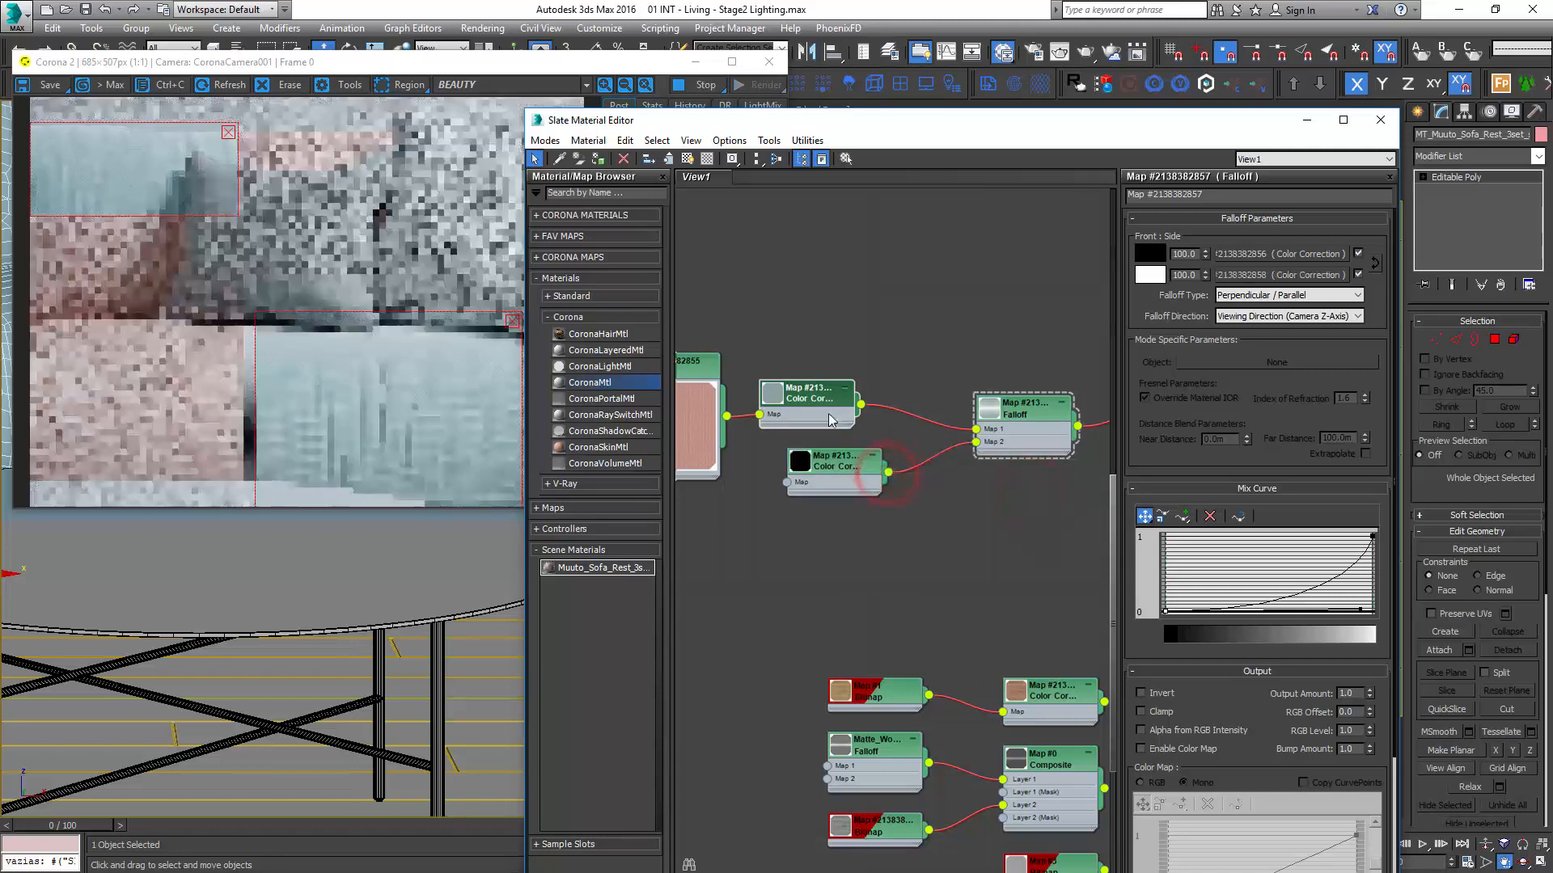
- Rearrange the map nodes and feed the first Color Correction into the second one's Map input
middle_click_drag(684, 415, 851, 437)
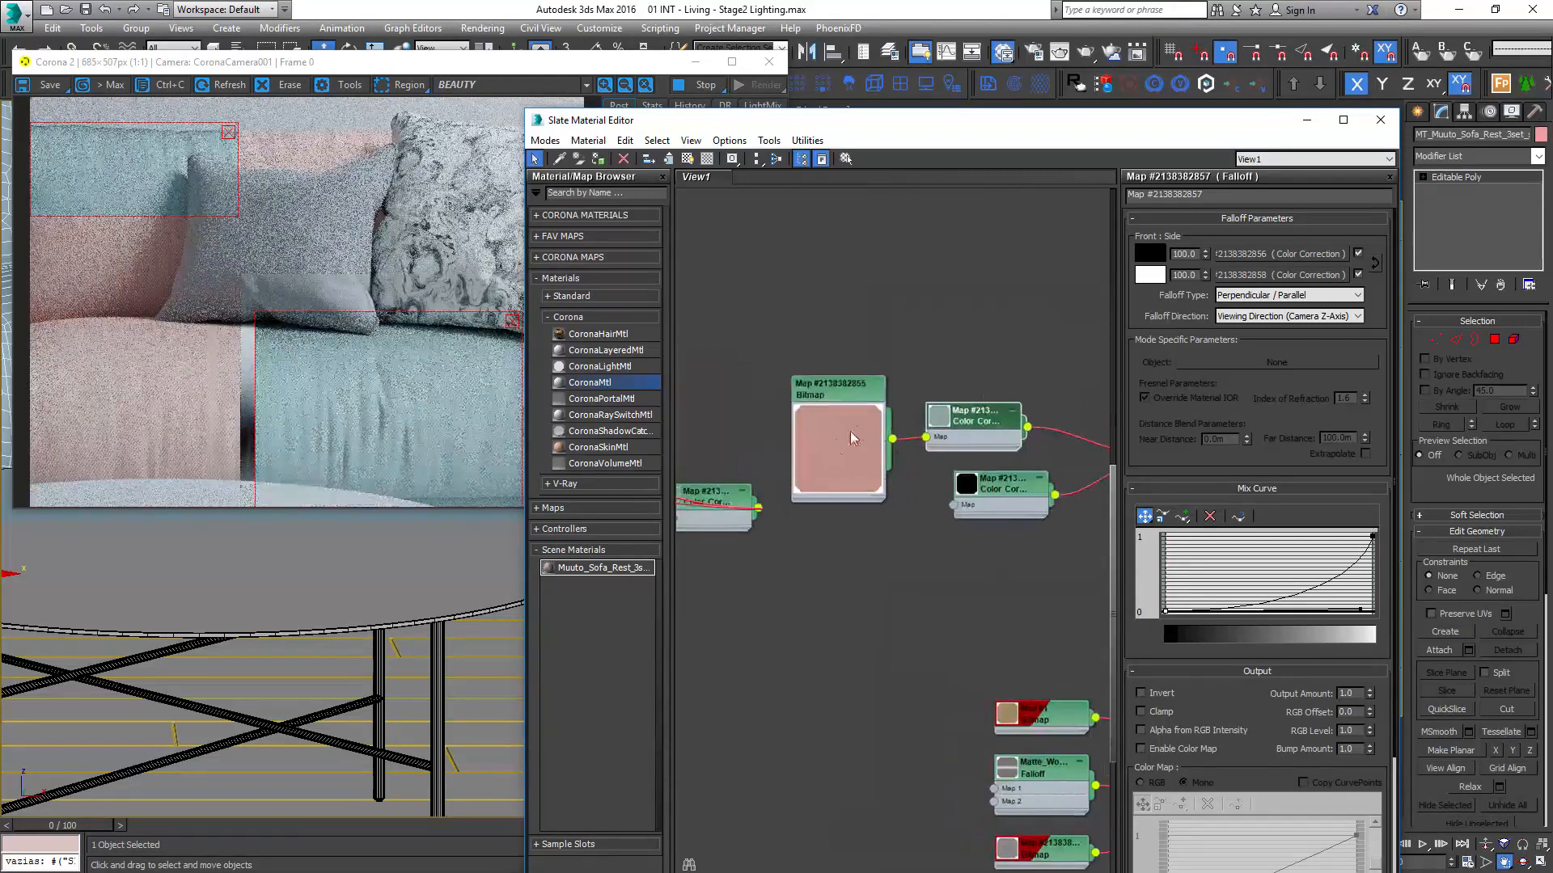
left_click_drag(851, 437, 784, 370)
left_click_drag(993, 426, 919, 374)
middle_click_drag(919, 375, 801, 440)
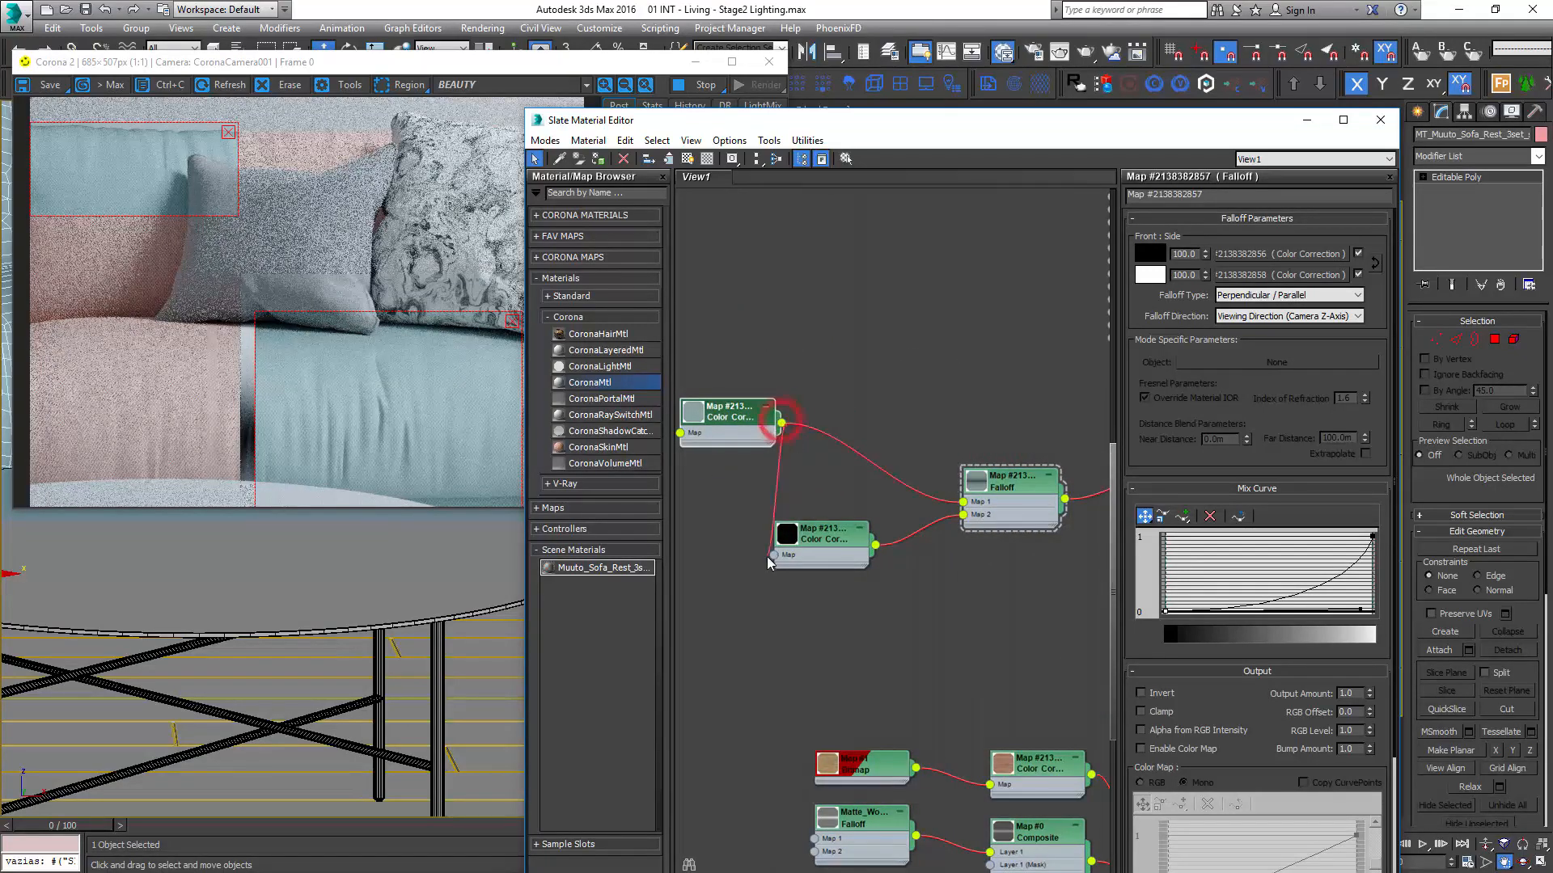
left_click_drag(814, 542, 871, 508)
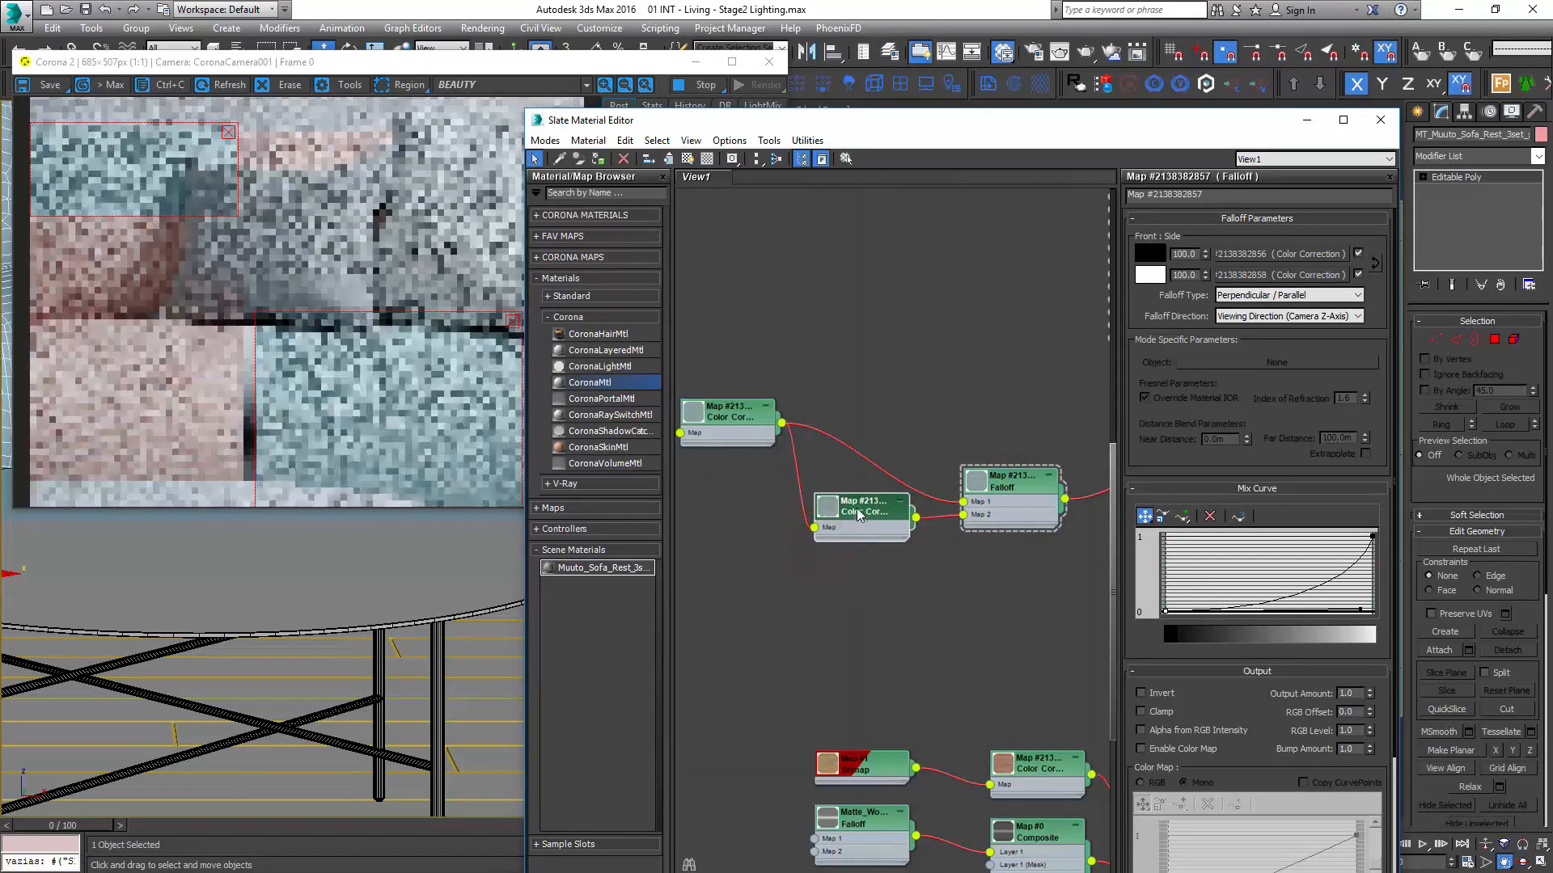
- Switch the second Color Correction's Lightness to Advanced and set its RGB Gamma/Contrast to 2
double_click(851, 514)
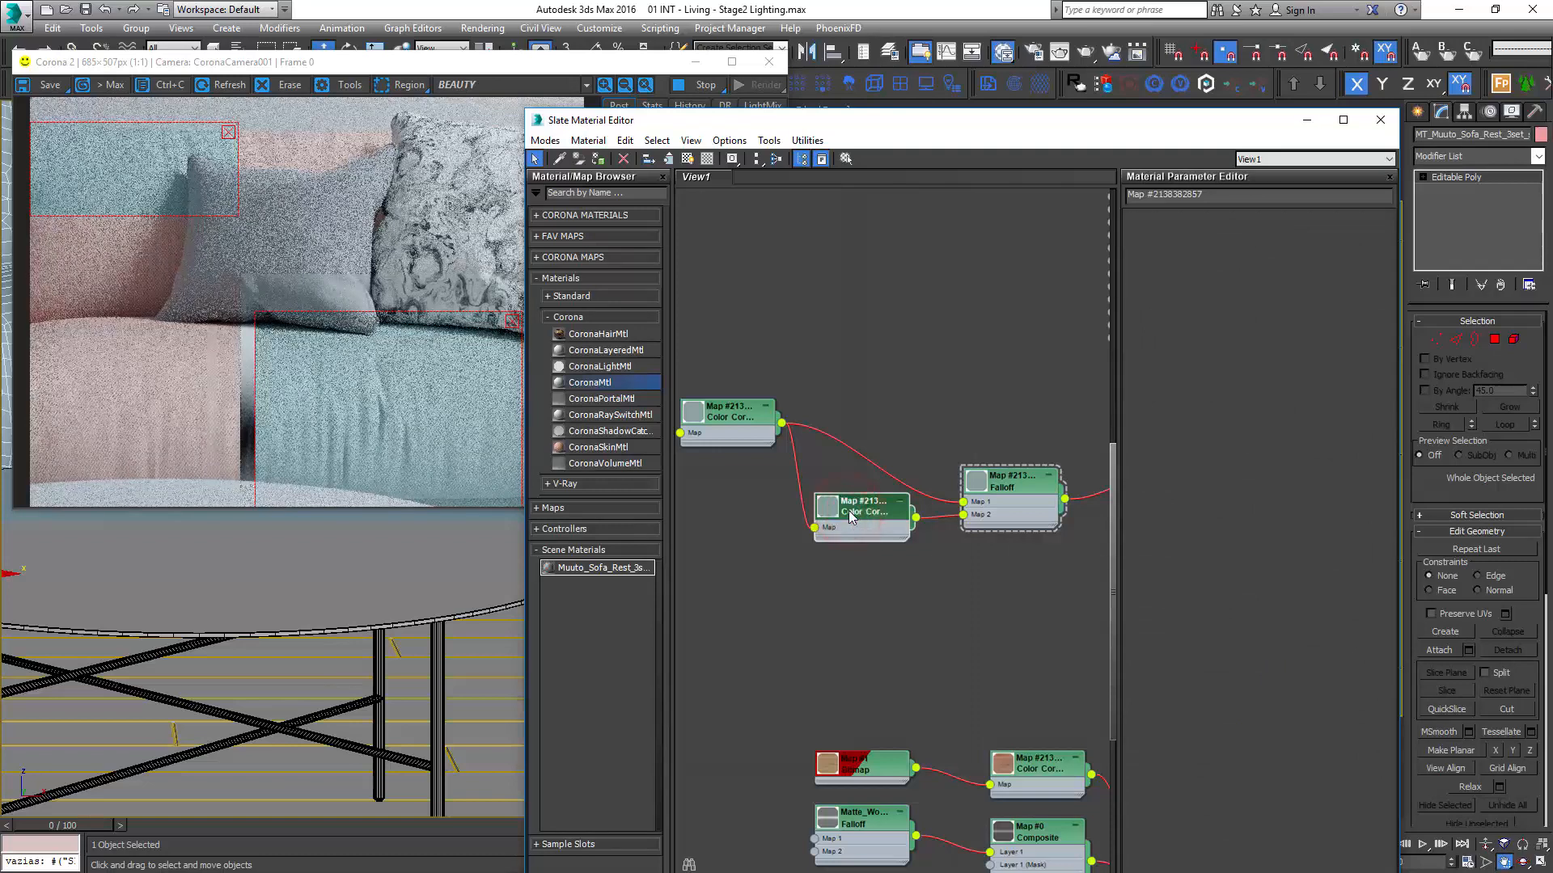
left_click(1315, 498)
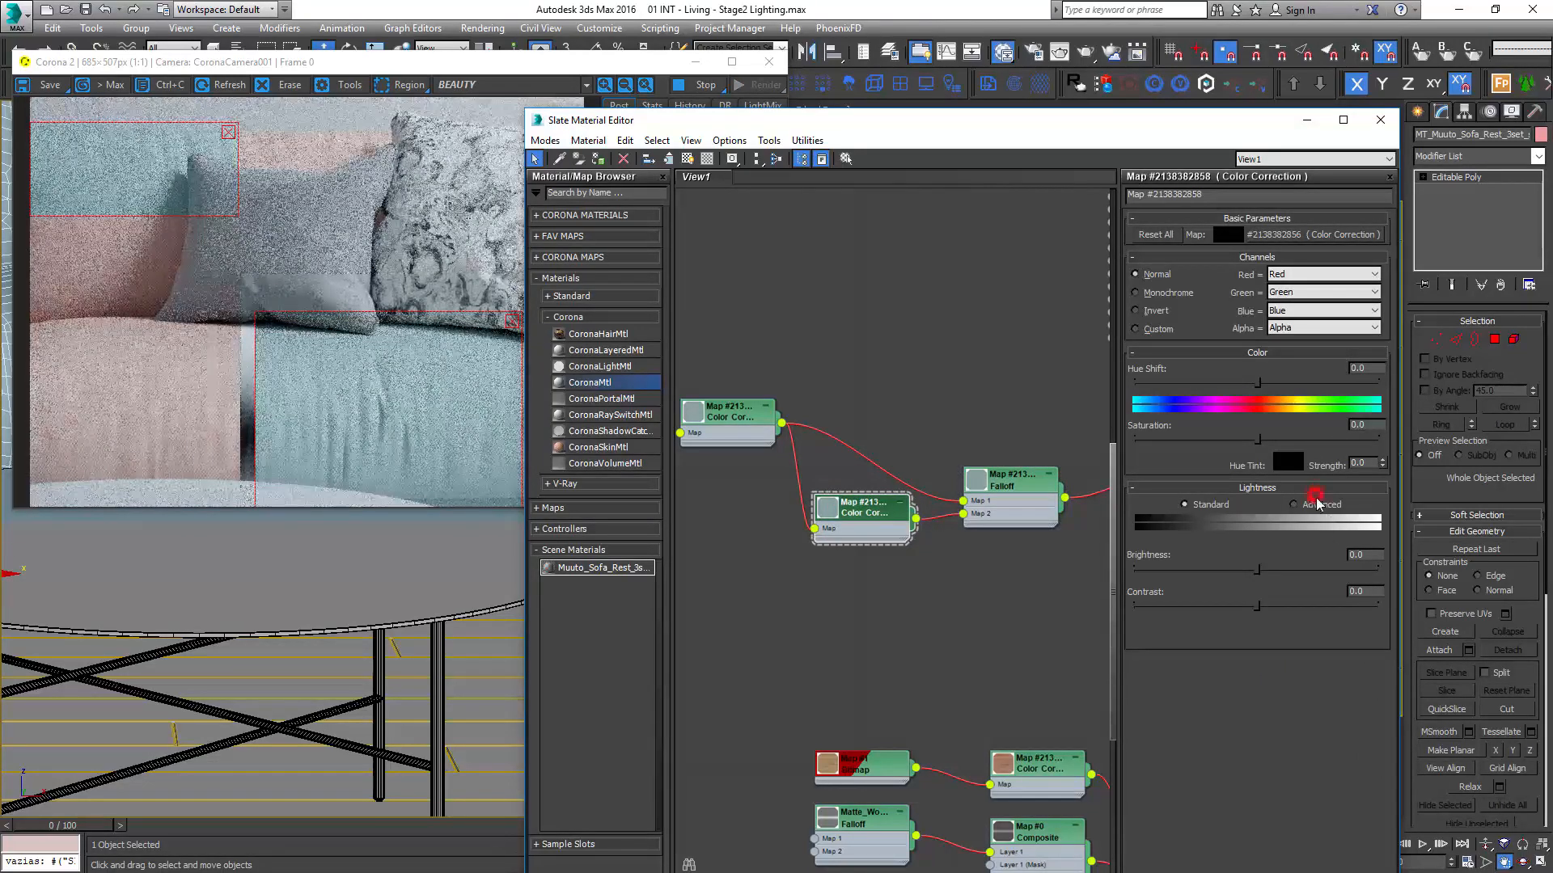
left_click(1196, 568)
left_click(1249, 567)
type("2")
key("Return")
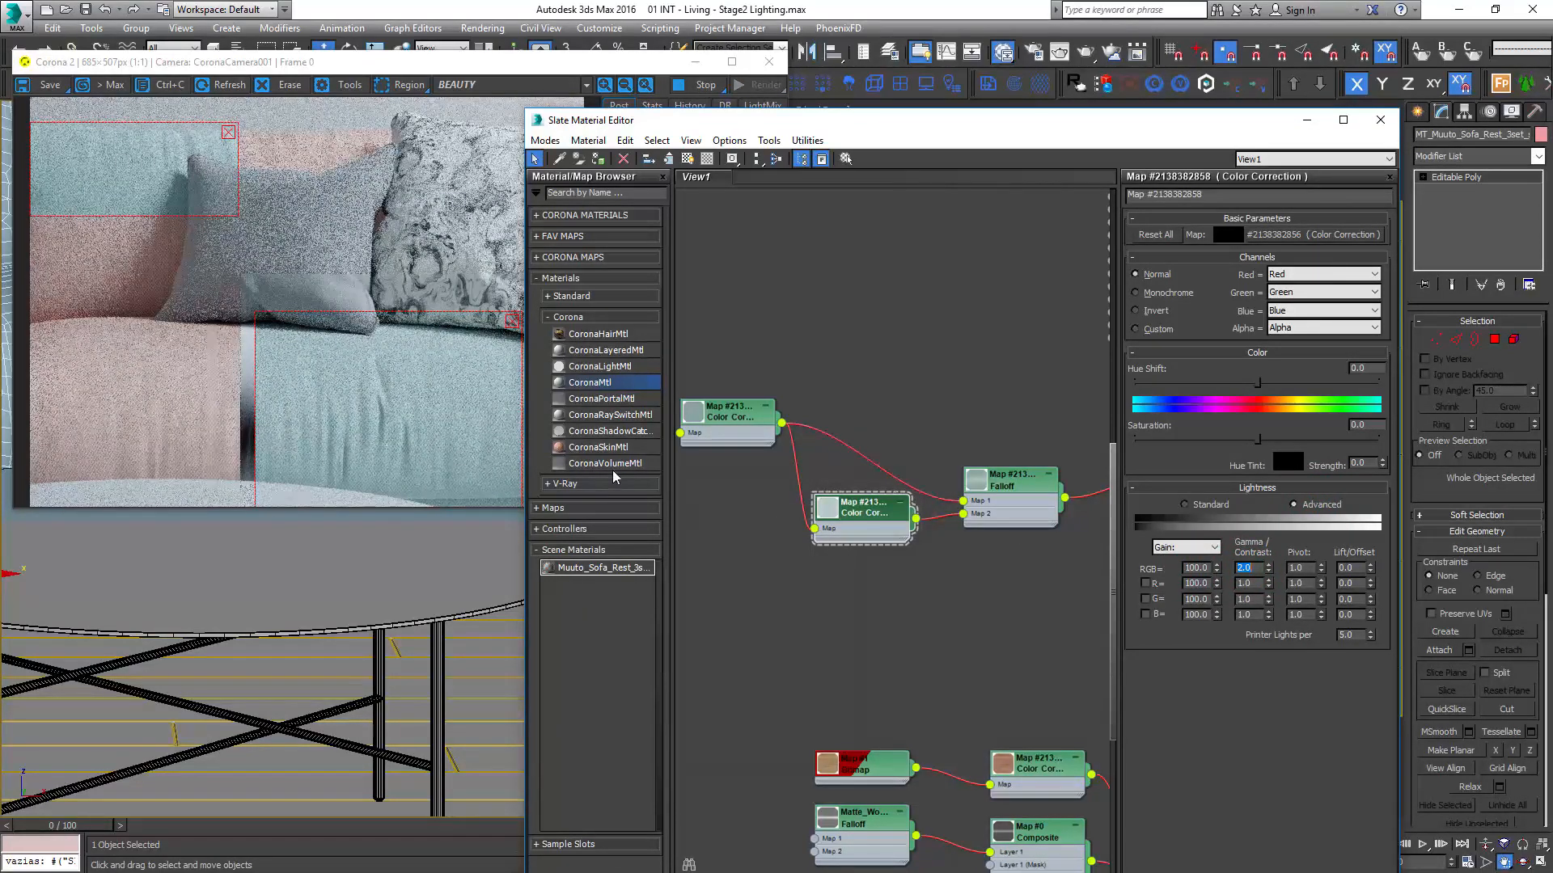
- Enlarge the Falloff node's preview and reposition the node beside the CoronaMtl to check the blended result
double_click(976, 481)
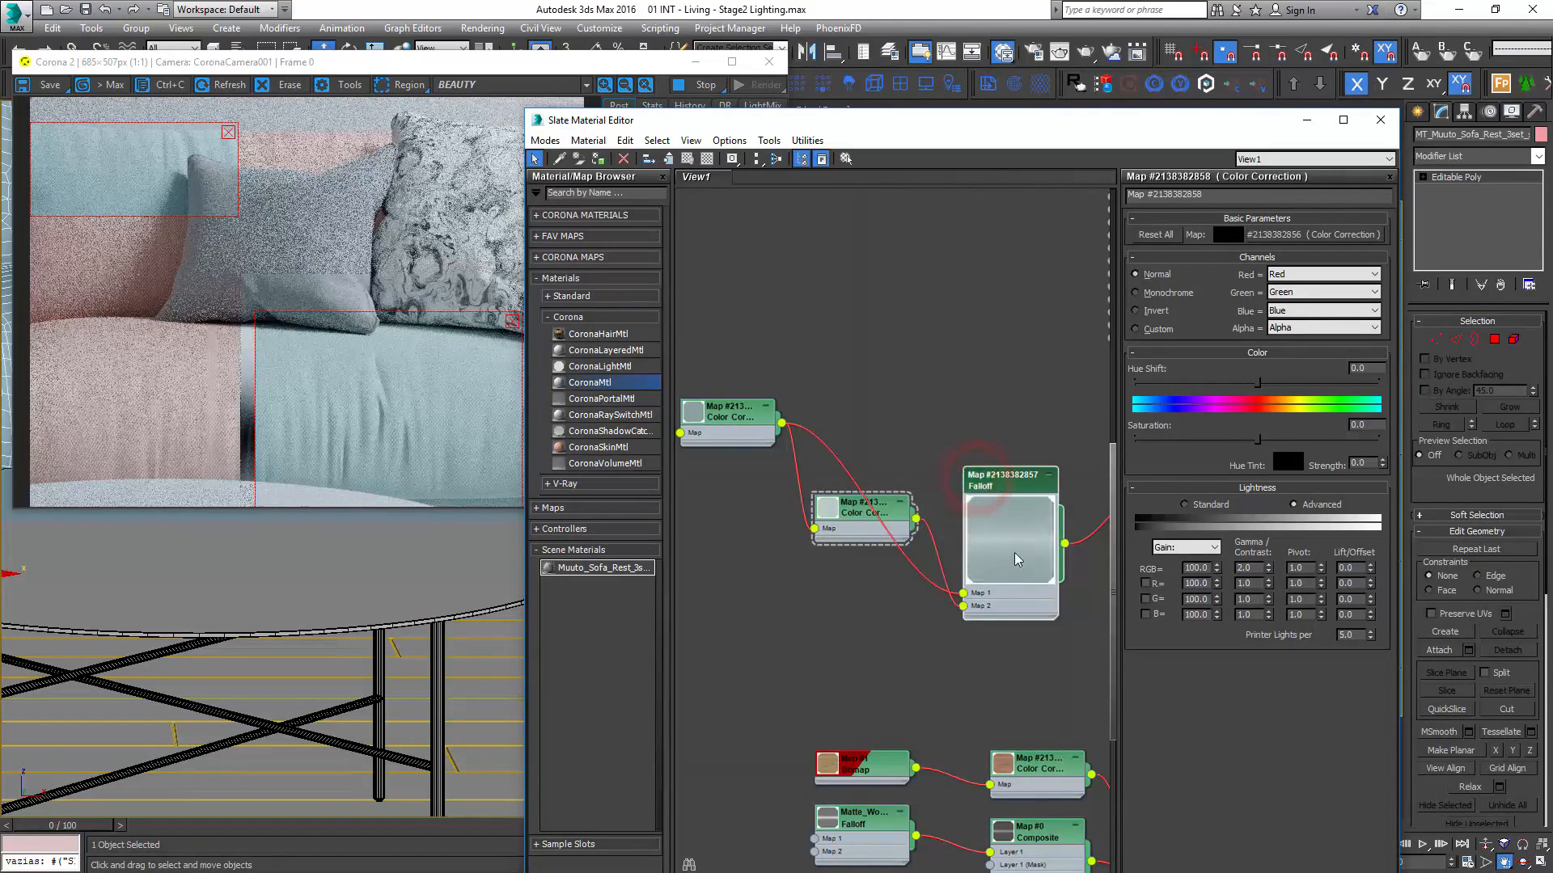
scroll(1021, 548, "up", 3)
scroll(1027, 552, "down", 3)
middle_click_drag(1026, 552, 720, 560)
left_click_drag(747, 569, 779, 448)
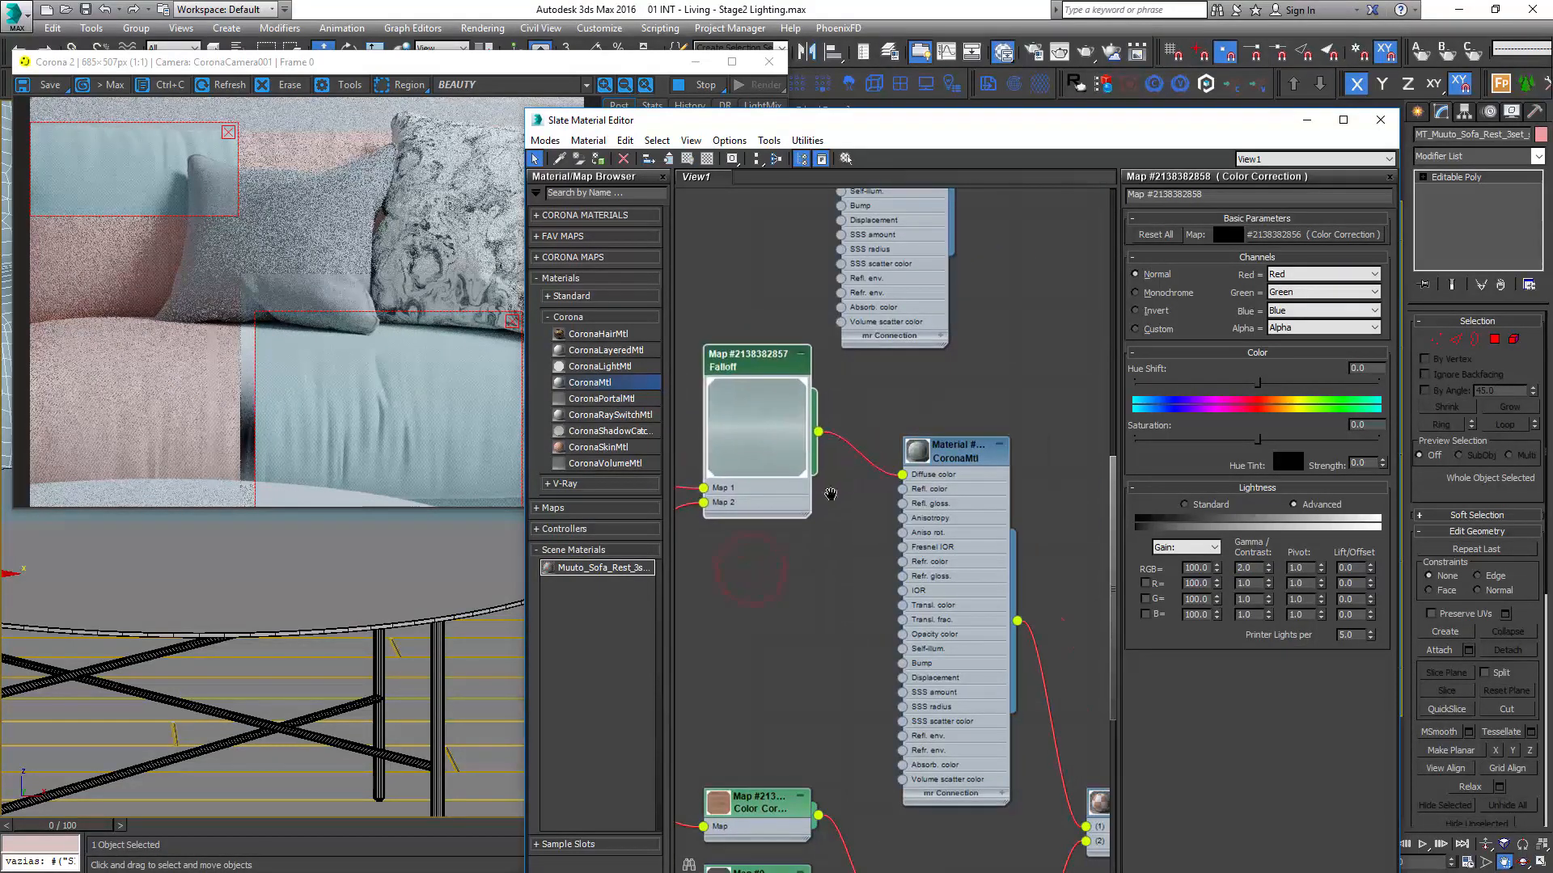
middle_click_drag(821, 493, 1051, 471)
middle_click_drag(812, 515, 858, 475)
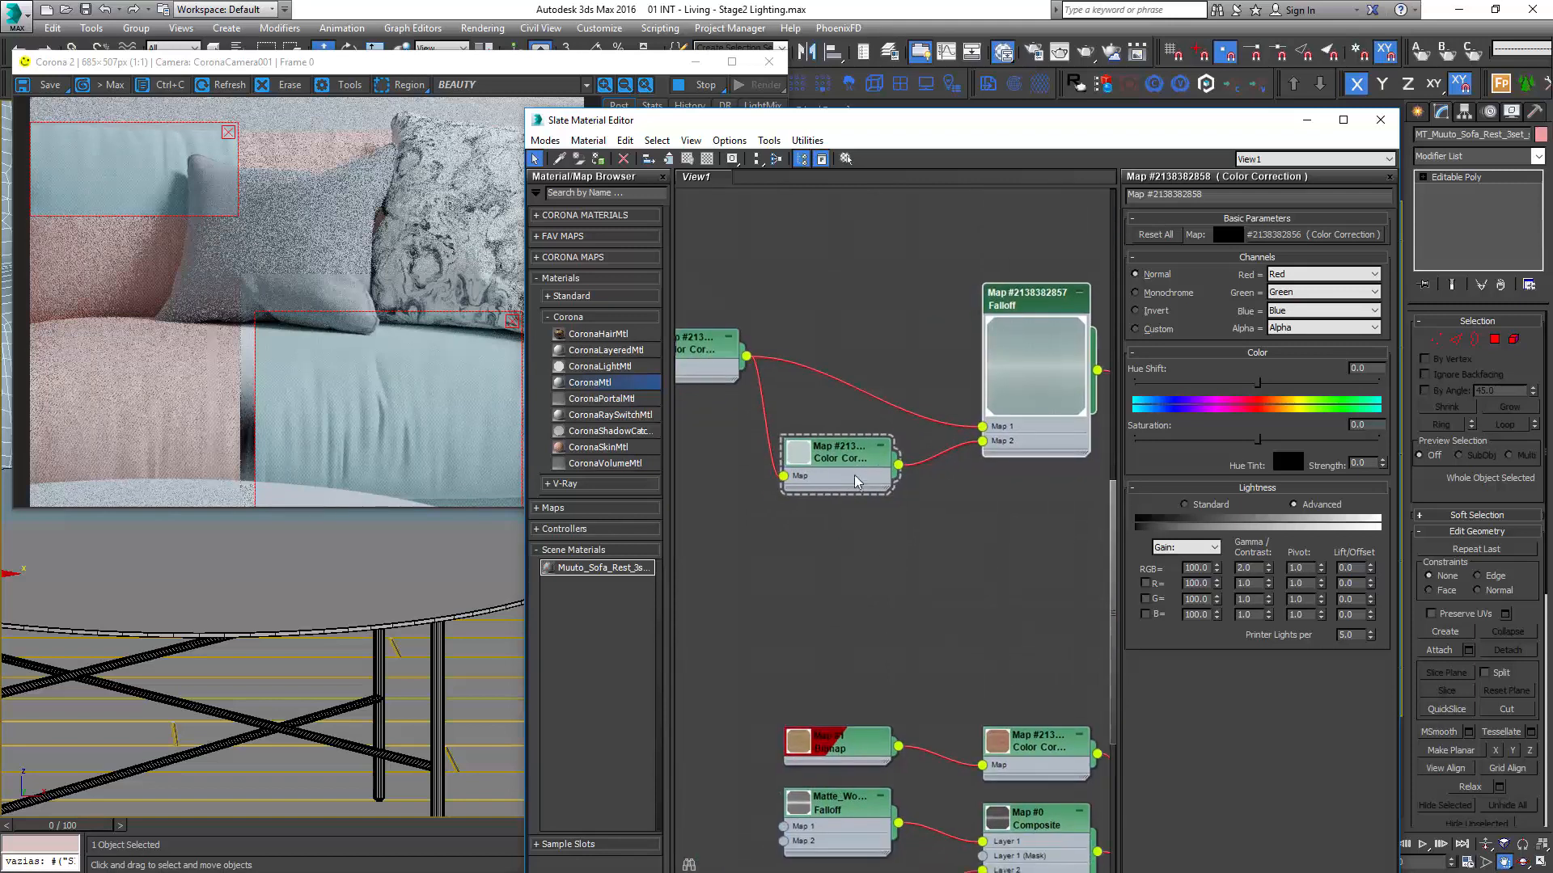
middle_click_drag(966, 466, 693, 482)
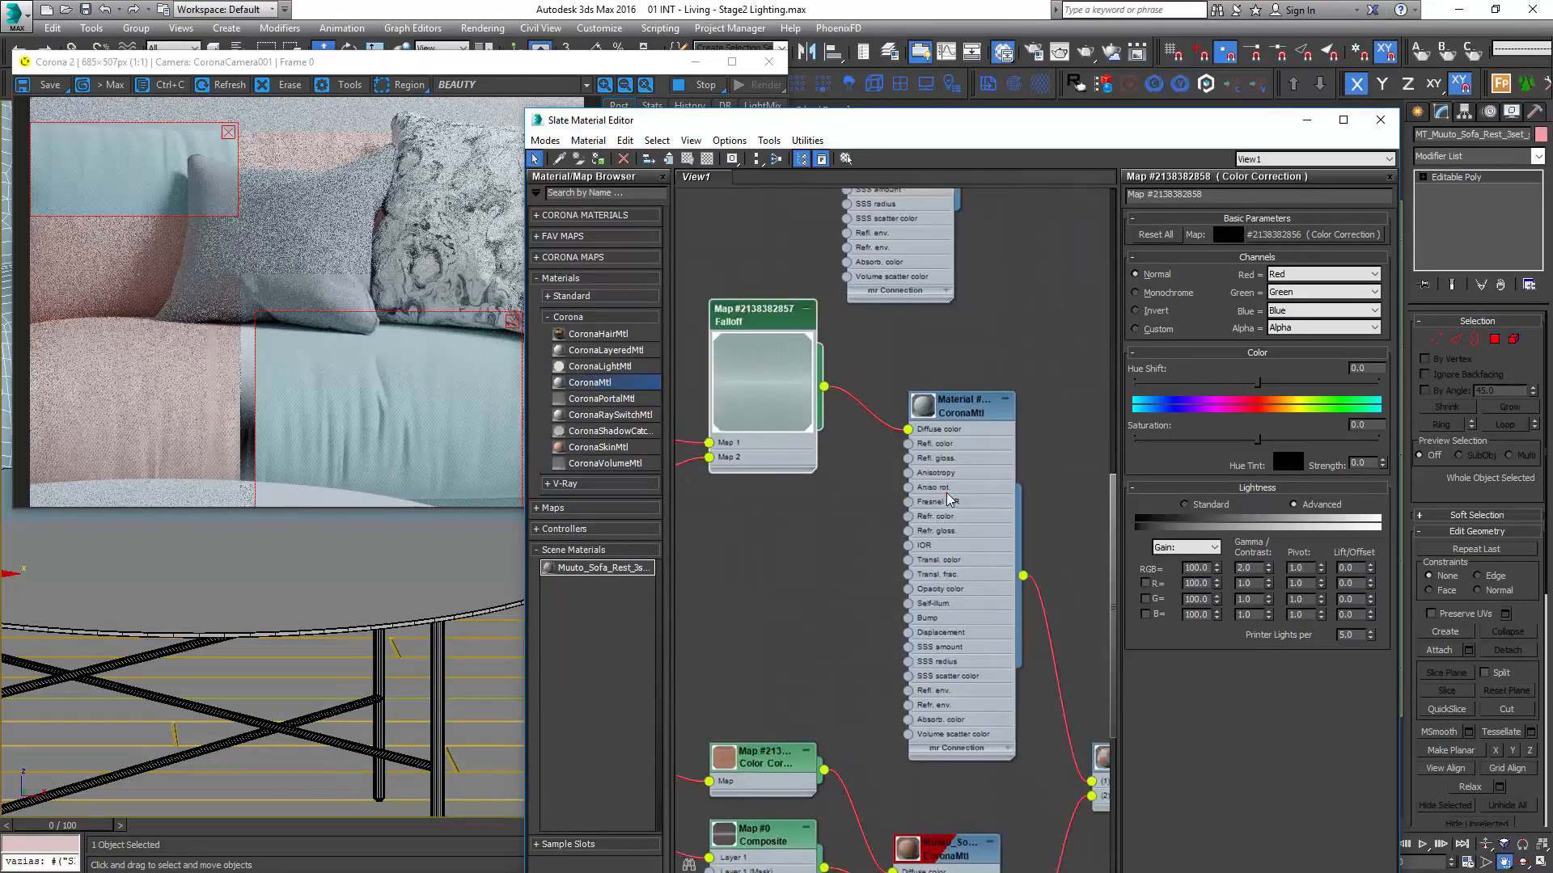
- Insert a third Color Correction map between the Falloff and the CoronaMtl's Diffuse color, spacing out the nodes
left_click_drag(940, 493, 1016, 447)
right_click(889, 448)
mouse_move(942, 477)
left_click(1100, 474)
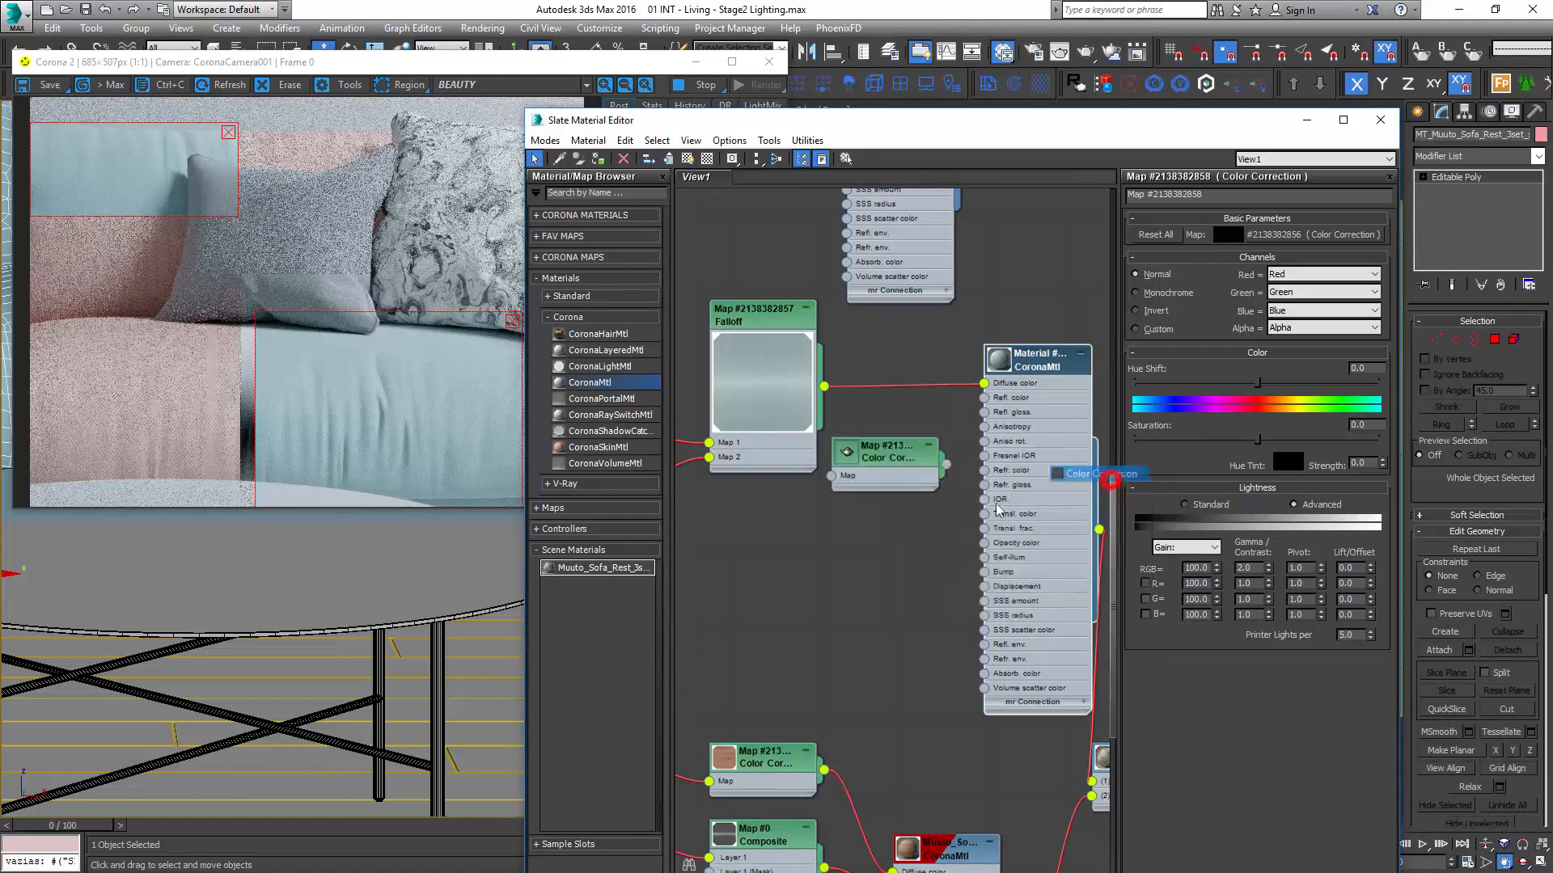
left_click_drag(945, 465, 826, 386)
left_click_drag(1020, 477, 1128, 477)
left_click_drag(904, 475, 878, 429)
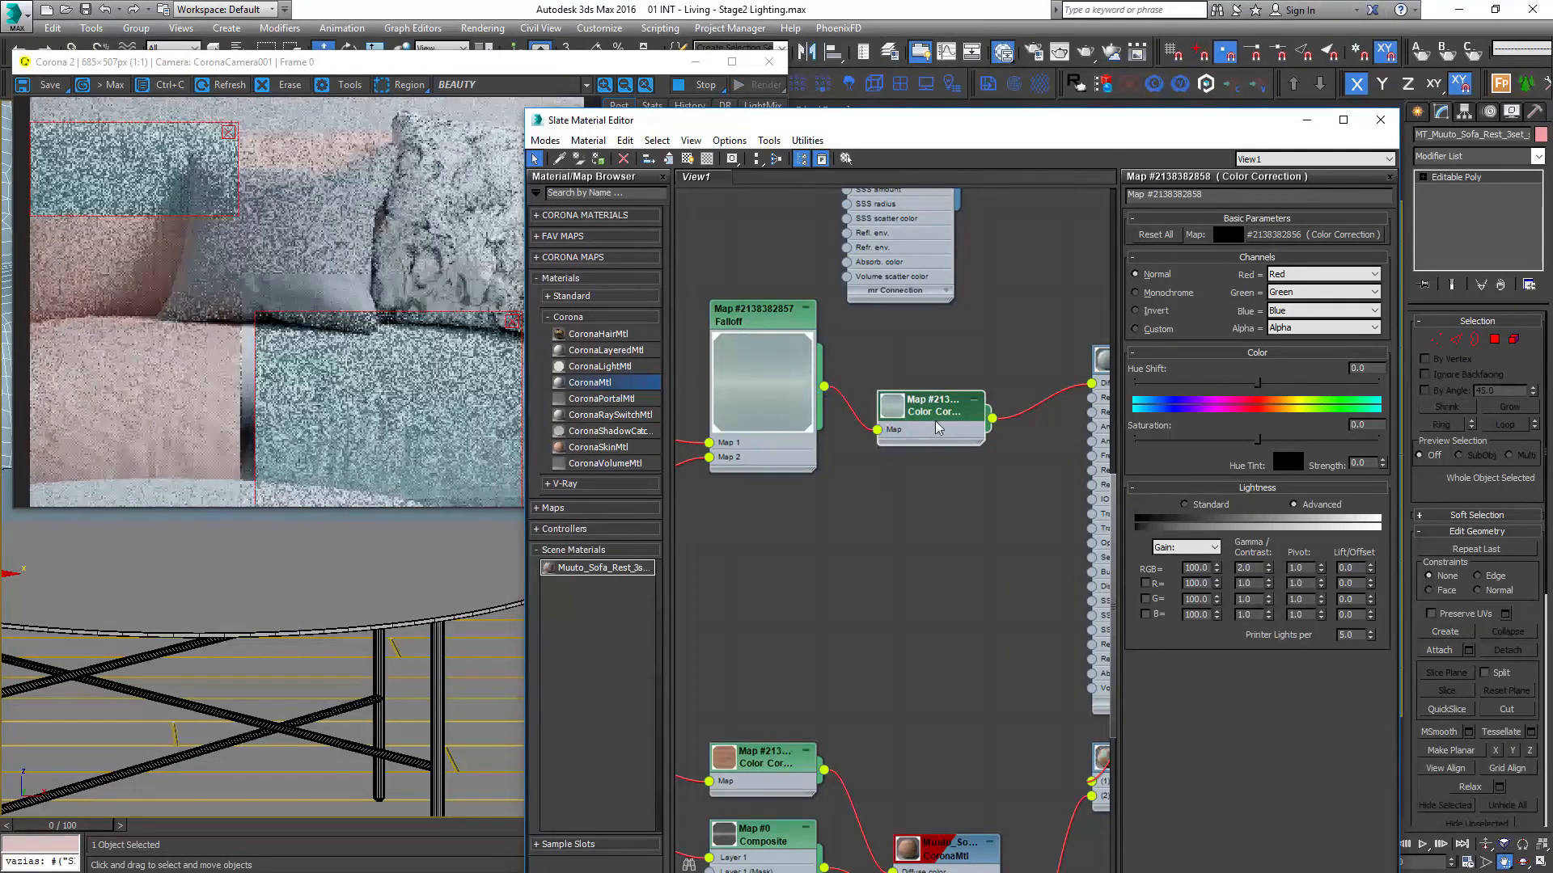
- Raise the Saturation of the Color Correction between the Falloff and the CoronaMtl to about 11.6
left_click(936, 427)
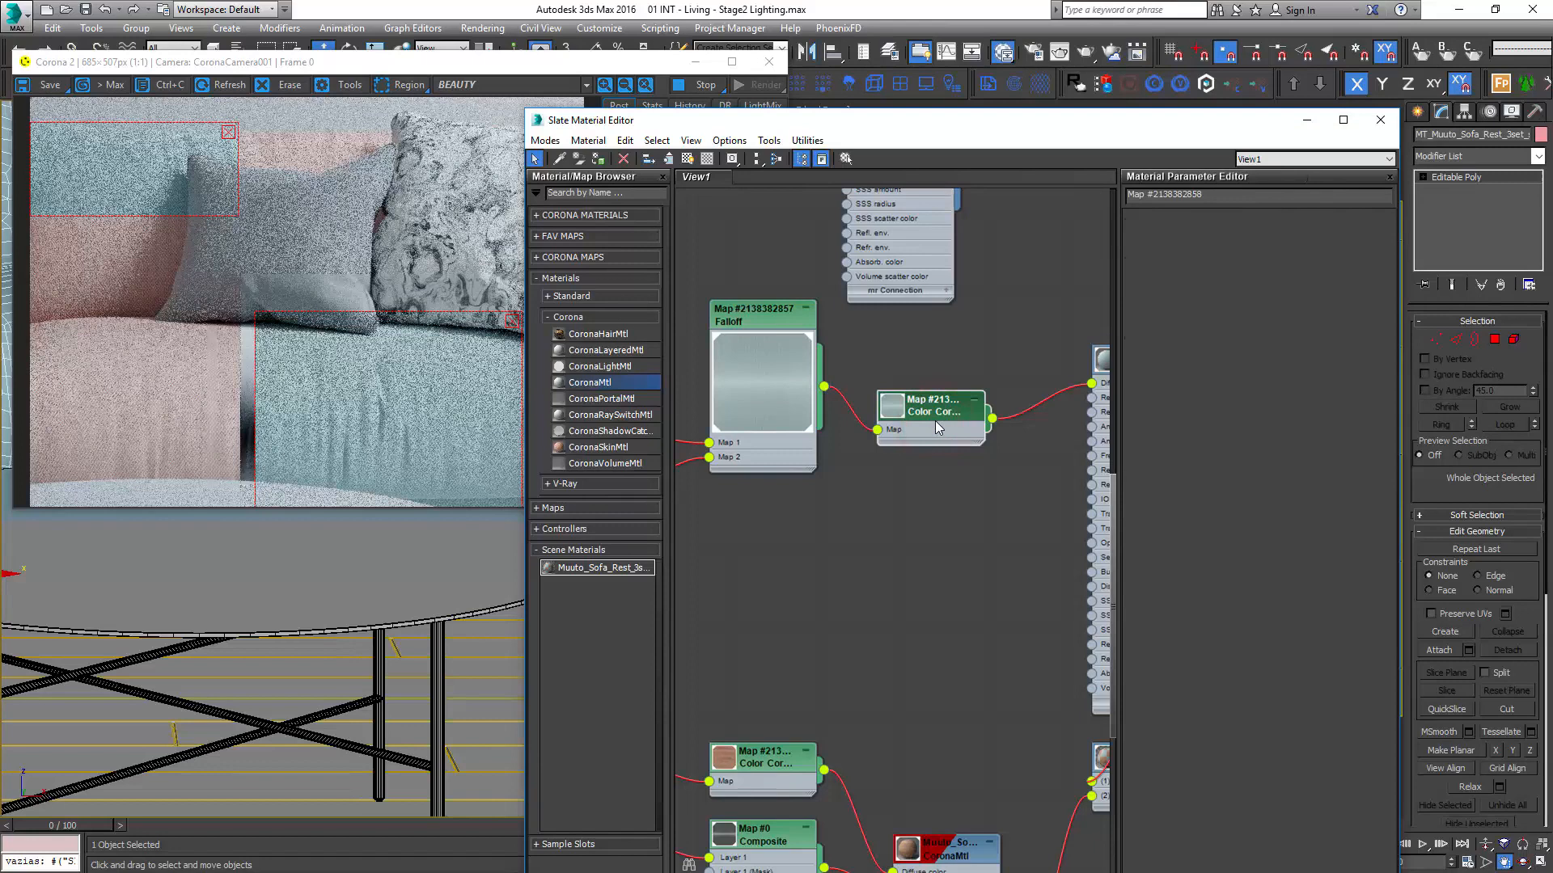
double_click(937, 429)
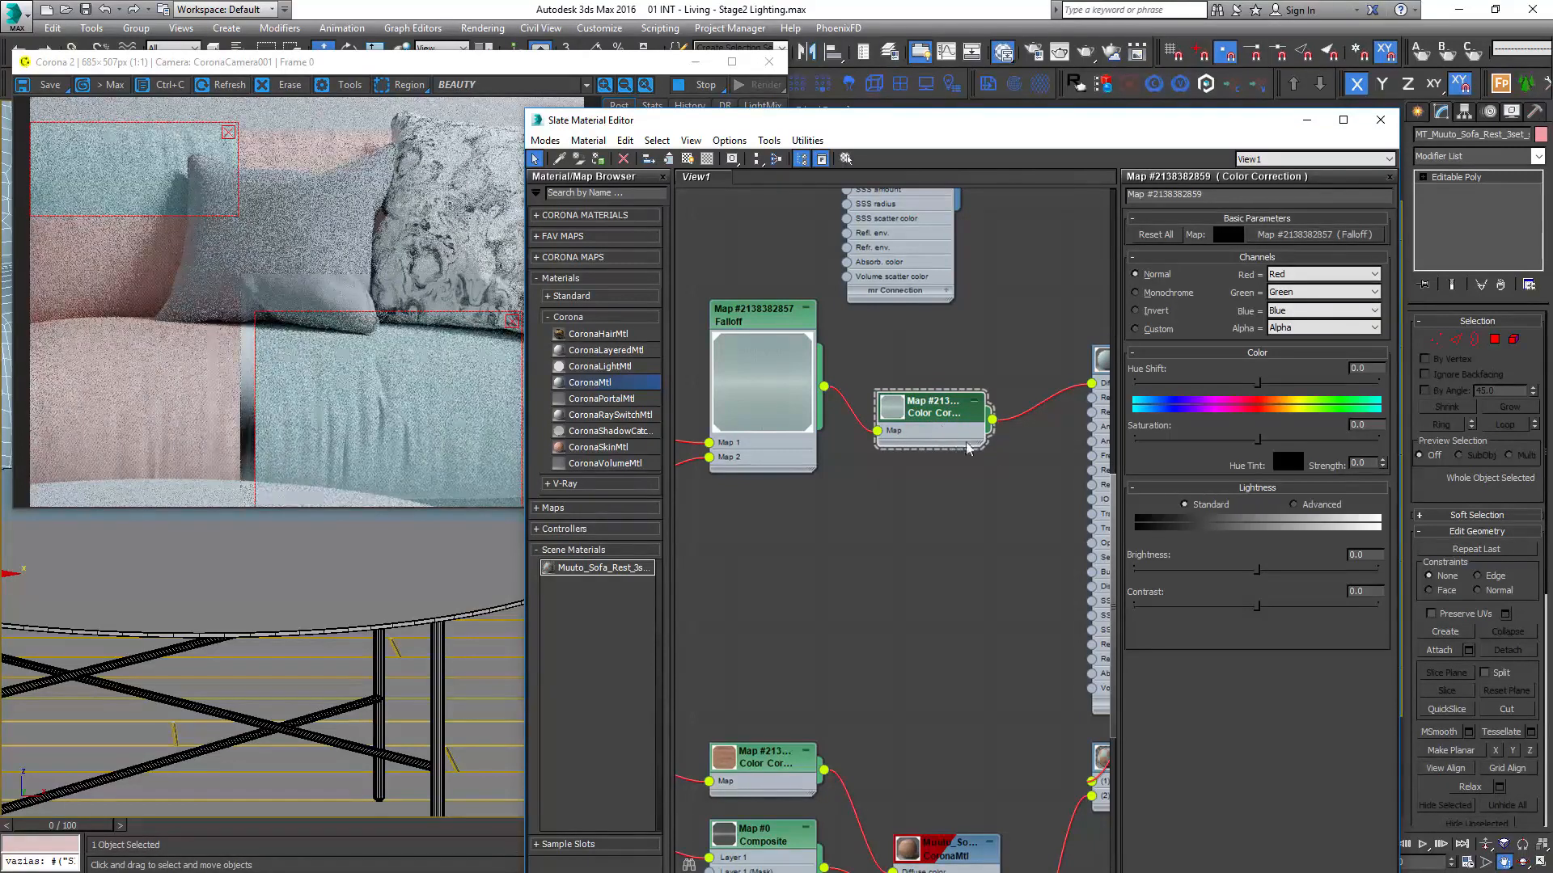
mouse_move(1269, 447)
left_mouse_down()
mouse_move(1288, 435)
mouse_move(1273, 438)
left_mouse_up()
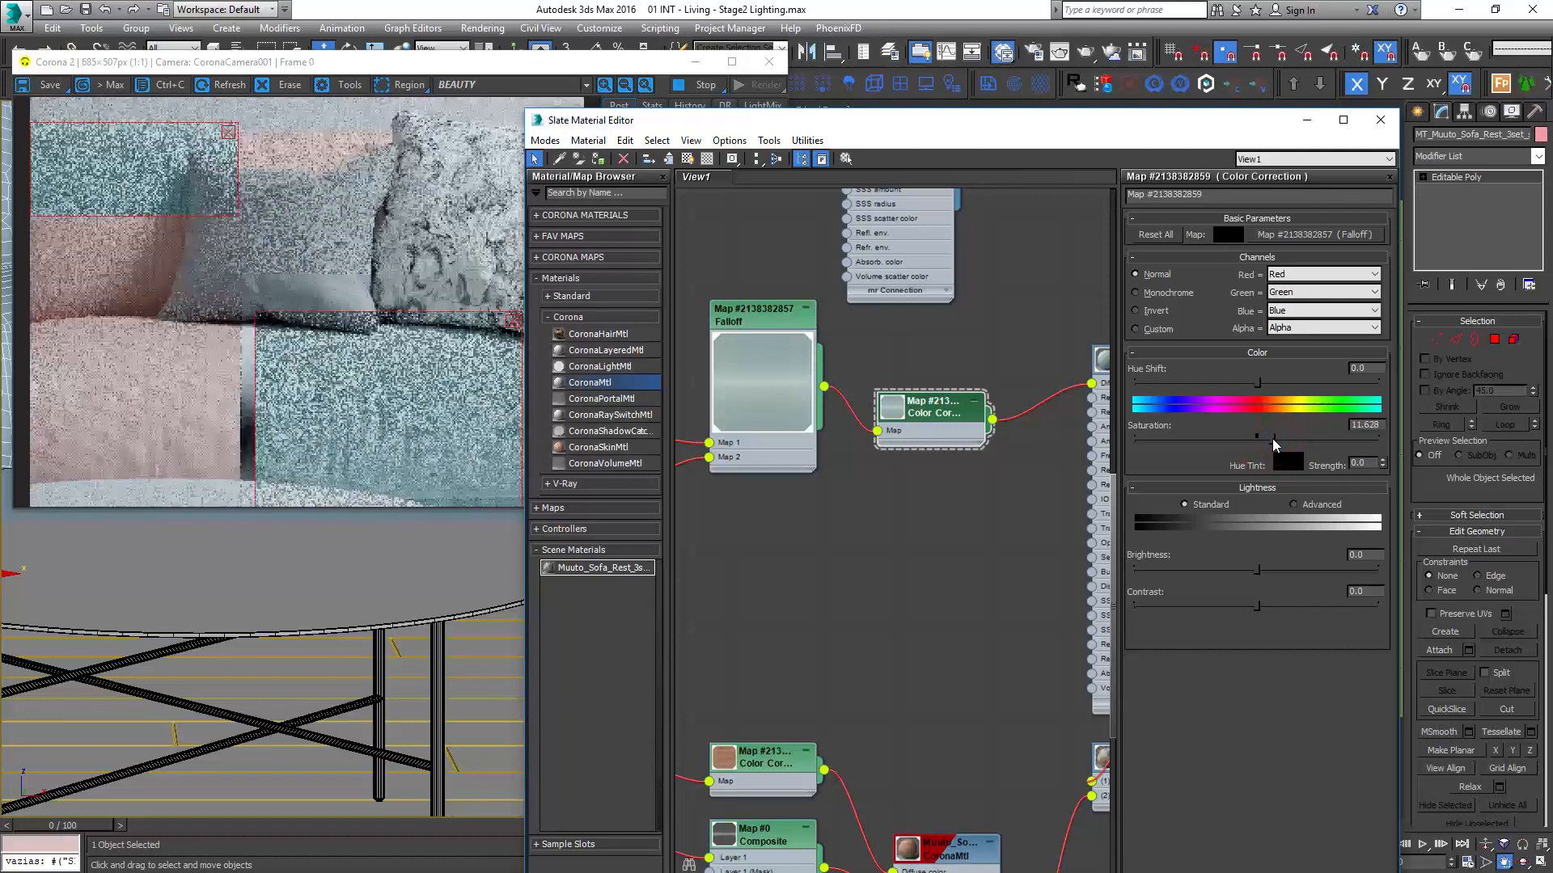
- Switch this Color Correction's Lightness to Advanced and set its RGB Gamma/Contrast to 0.8 and RGB Gain to 80
left_click(1294, 504)
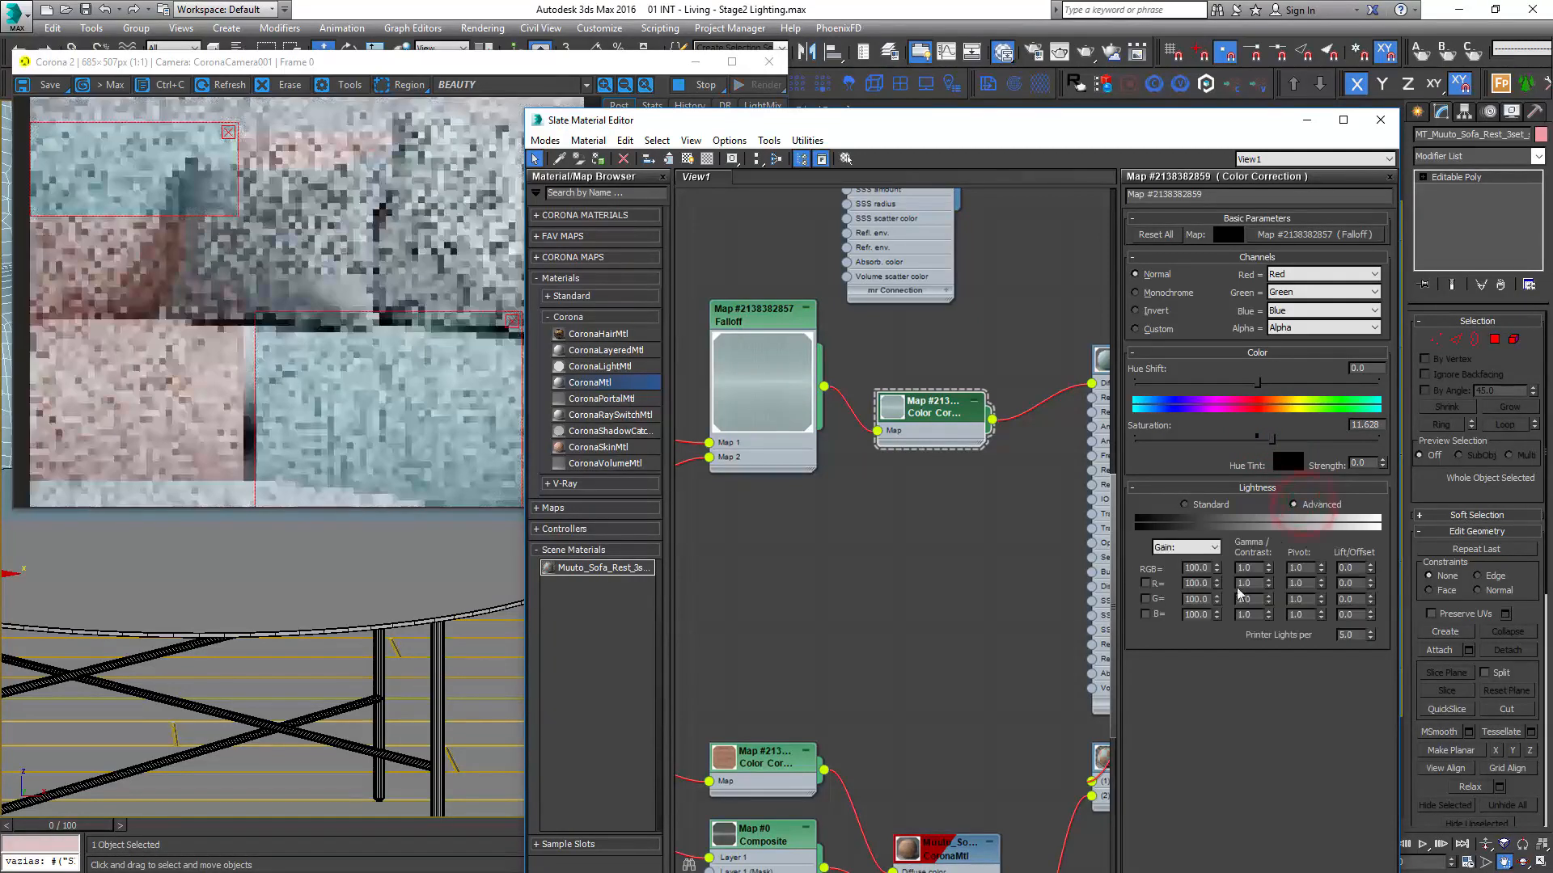
double_click(1249, 567)
type("0.8")
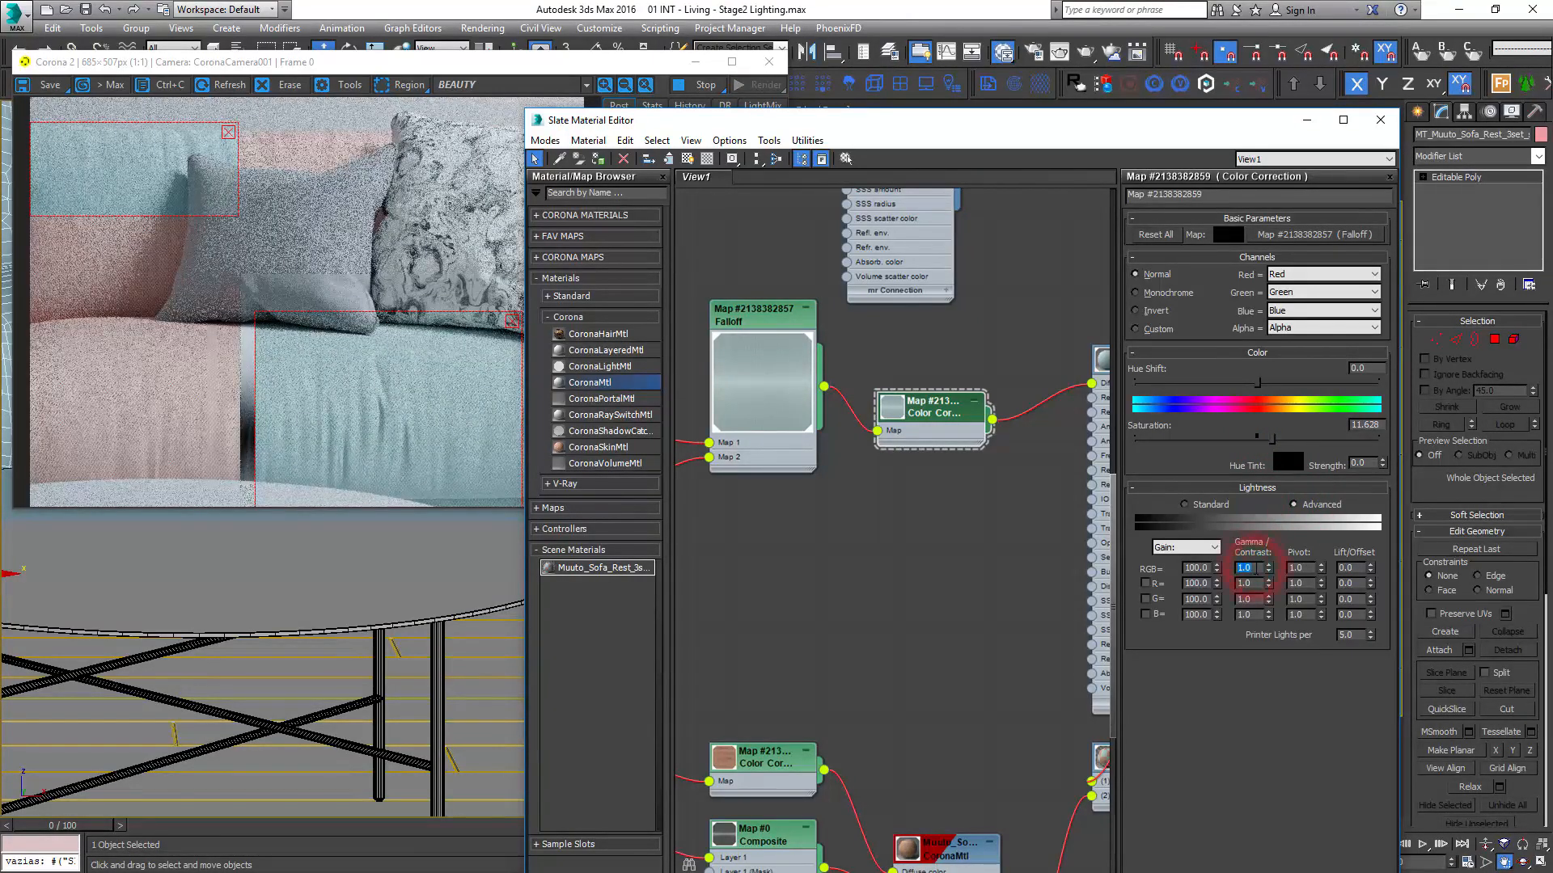
key("Return")
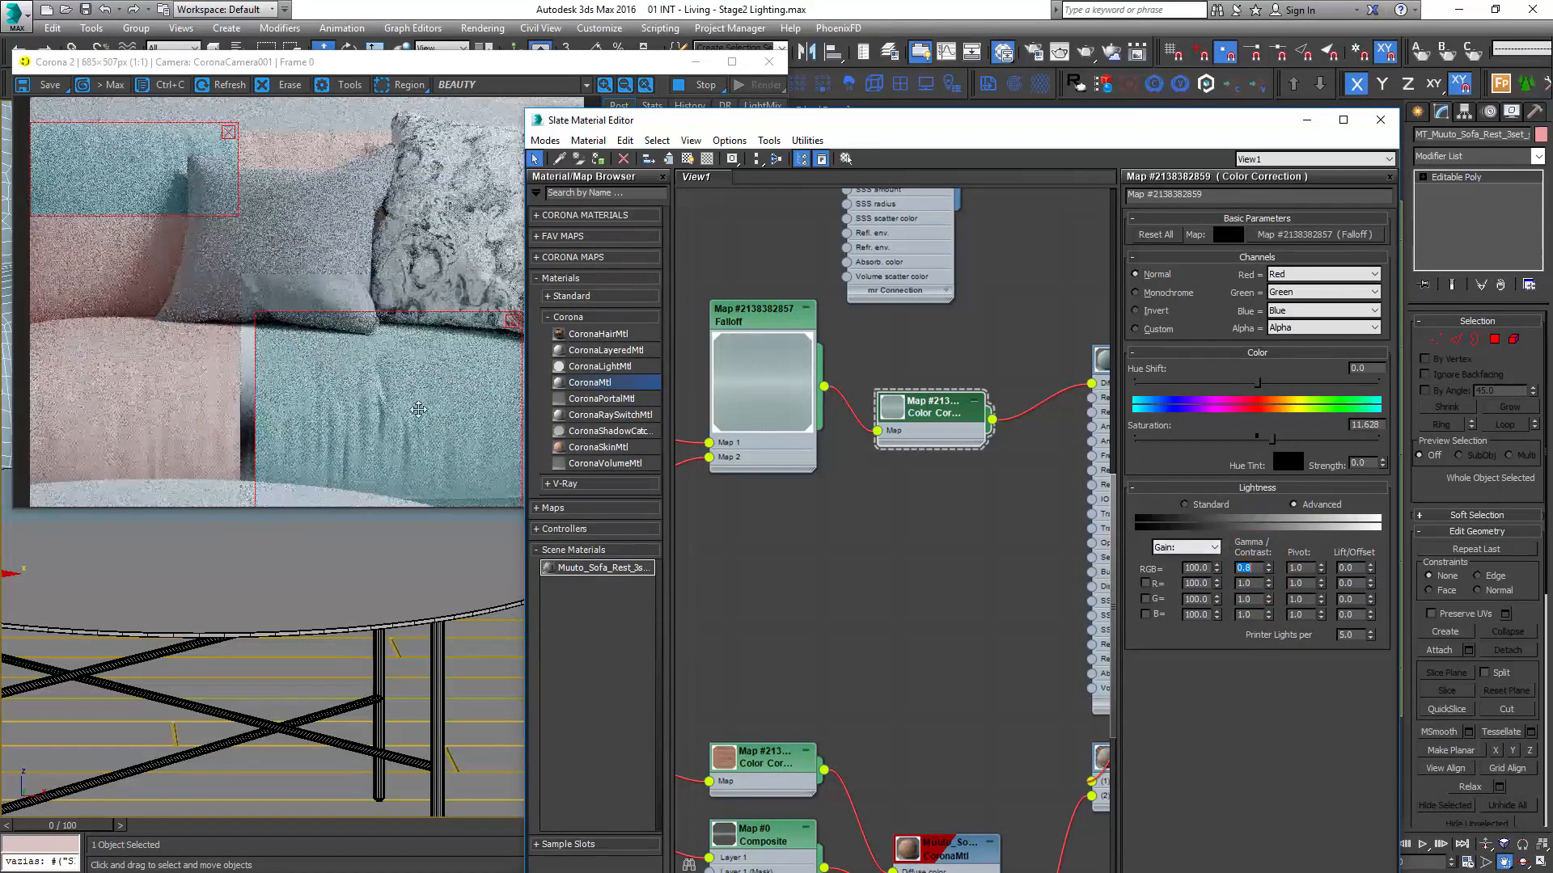
double_click(1196, 568)
type("80")
key("Return")
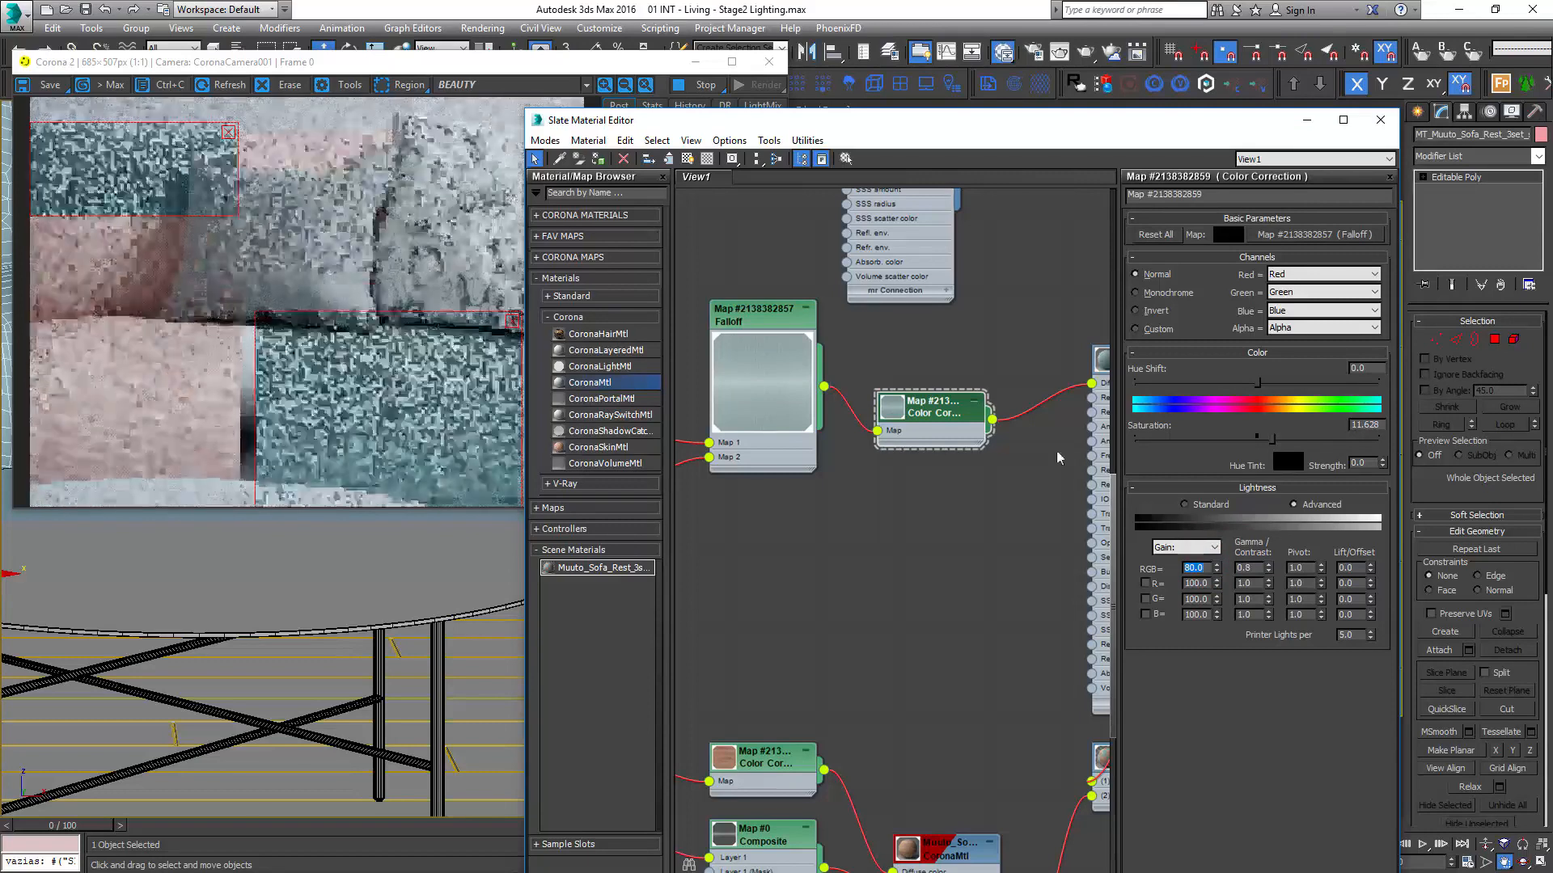
- Clear the render region and turn off 2D Pan Zoom Mode to return to the full camera framing
left_click(394, 383)
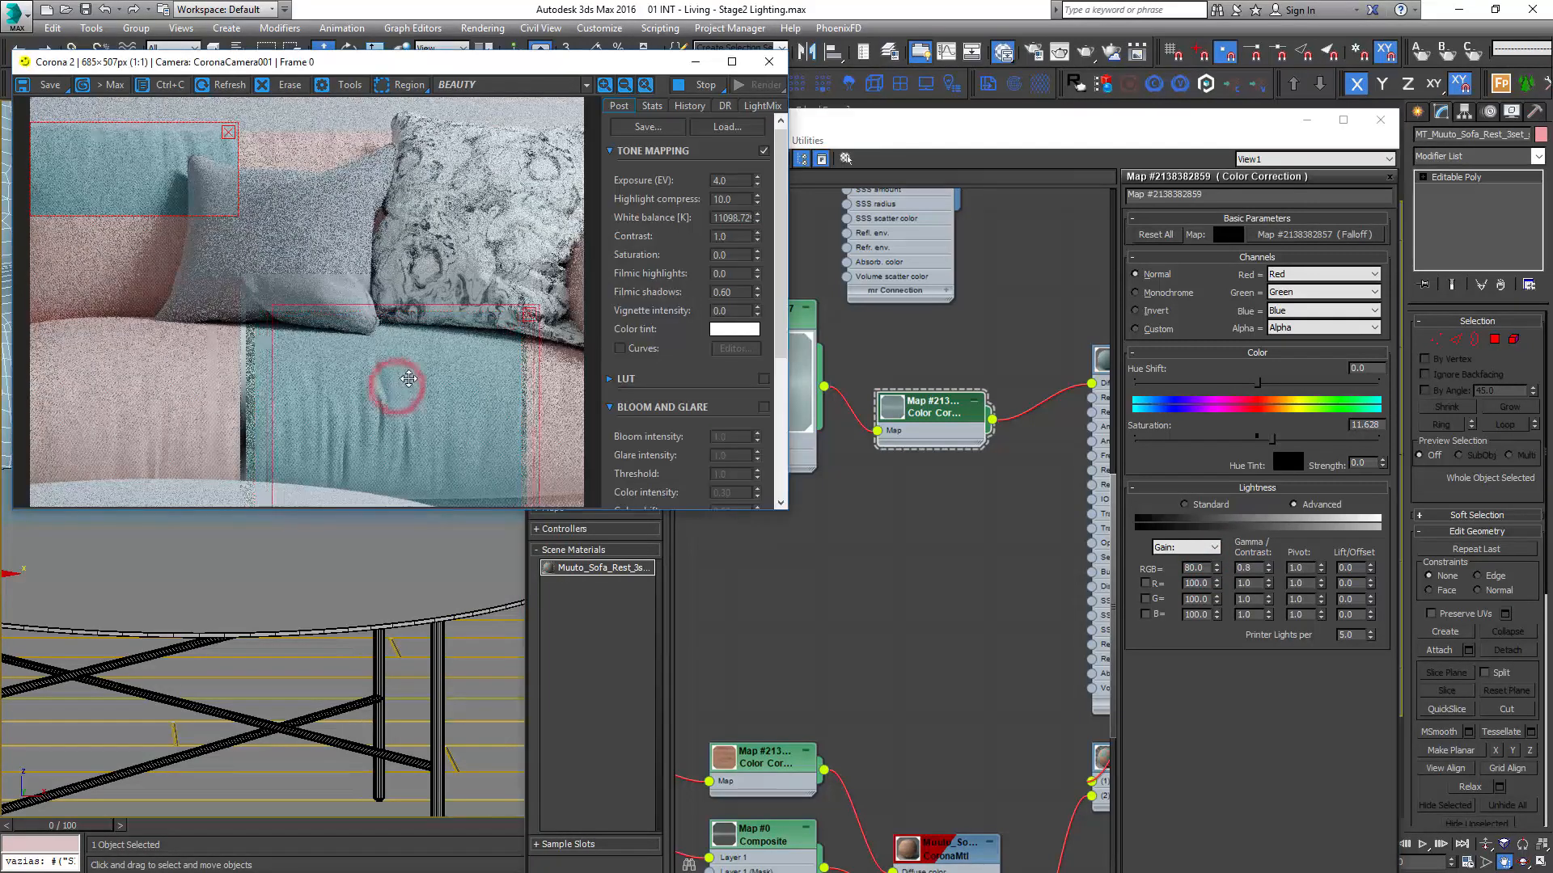
left_click(228, 132)
right_click(350, 639)
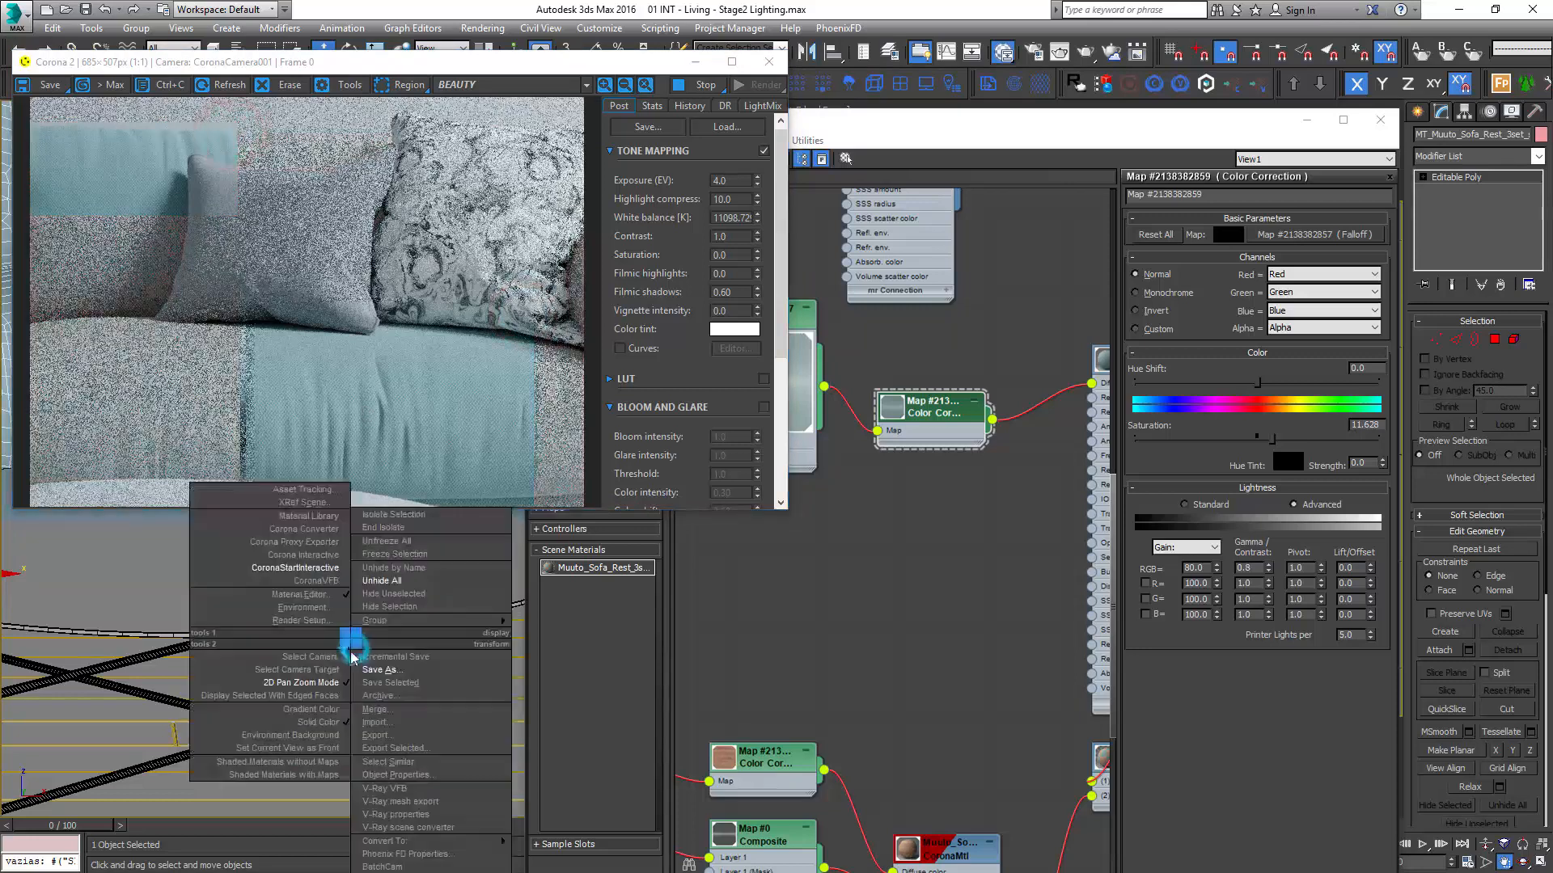
left_click(308, 682)
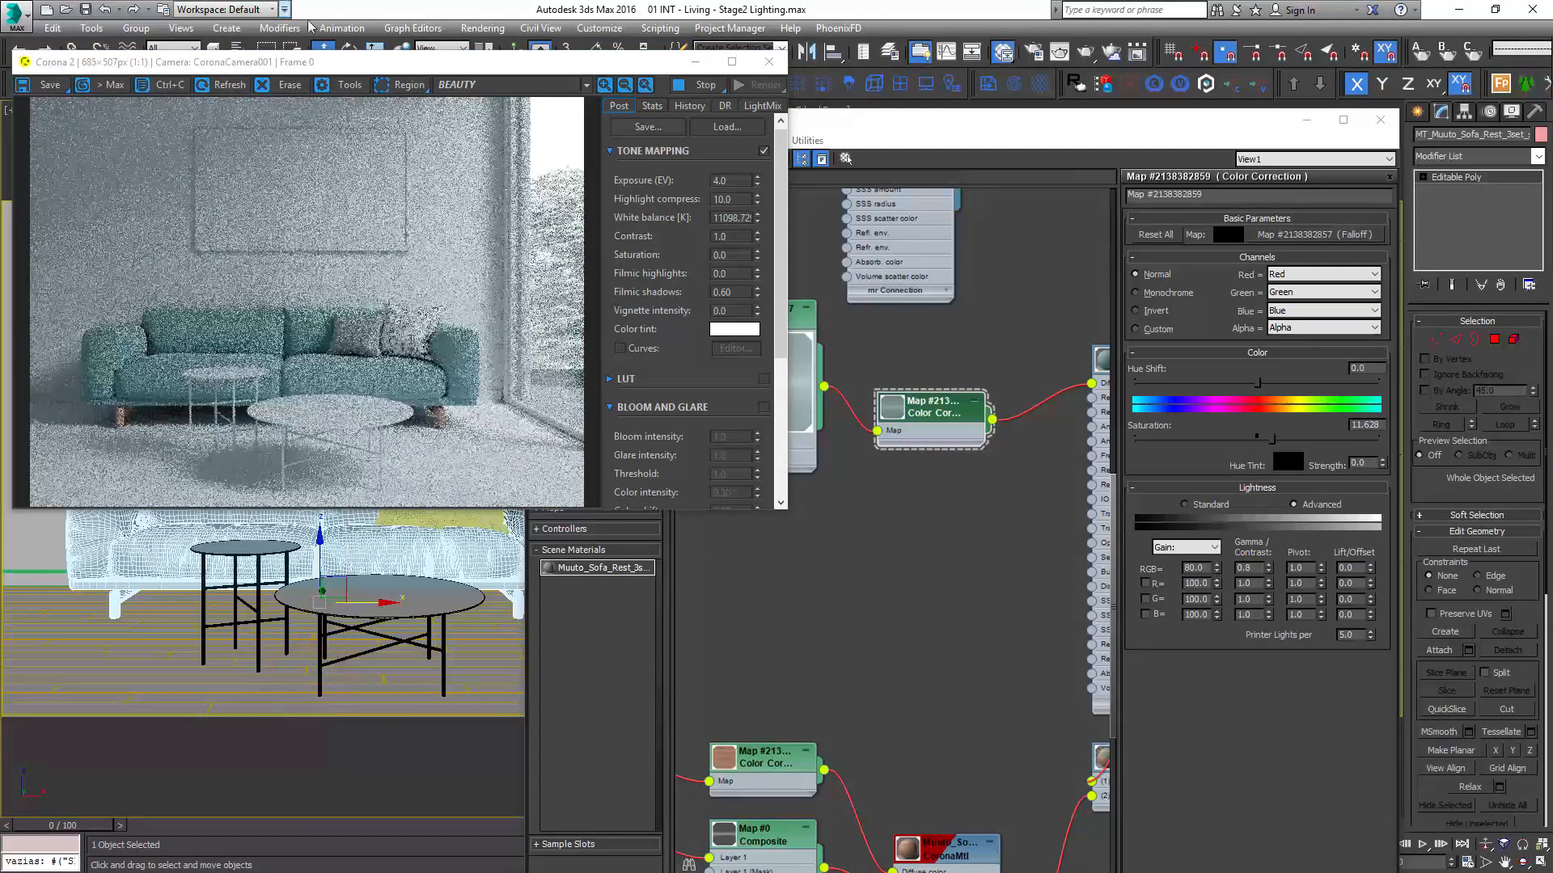
- Render a region fitted around the whole sofa to judge the fabric color, and clear the region
left_click(402, 84)
left_click_drag(494, 291, 72, 427)
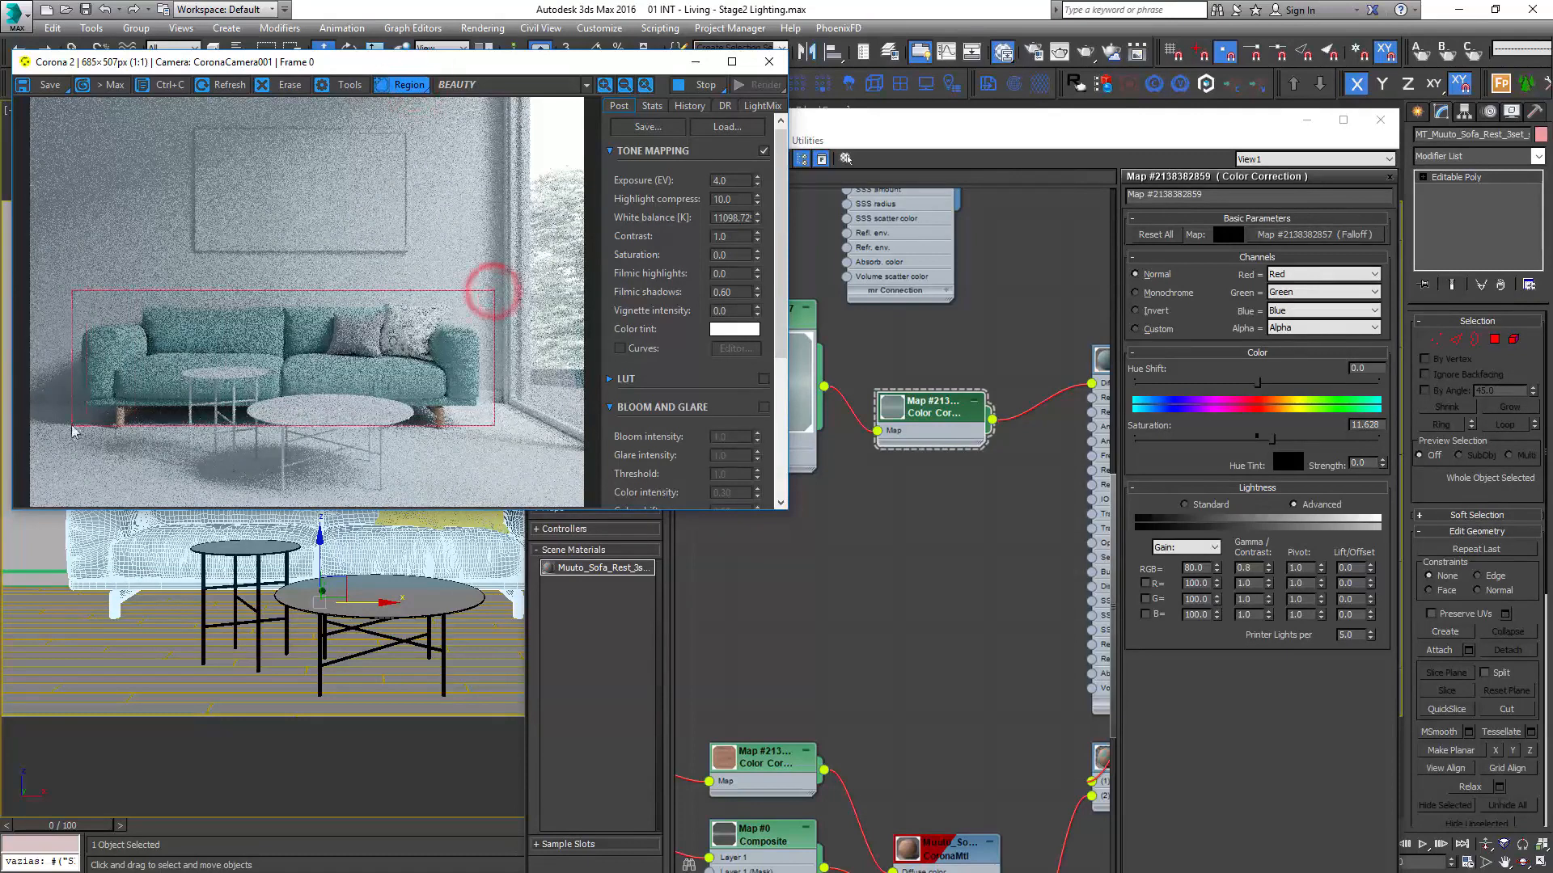
left_click_drag(332, 374, 324, 373)
left_click_drag(320, 293, 319, 275)
left_click_drag(486, 350, 505, 349)
left_click_drag(460, 422, 460, 431)
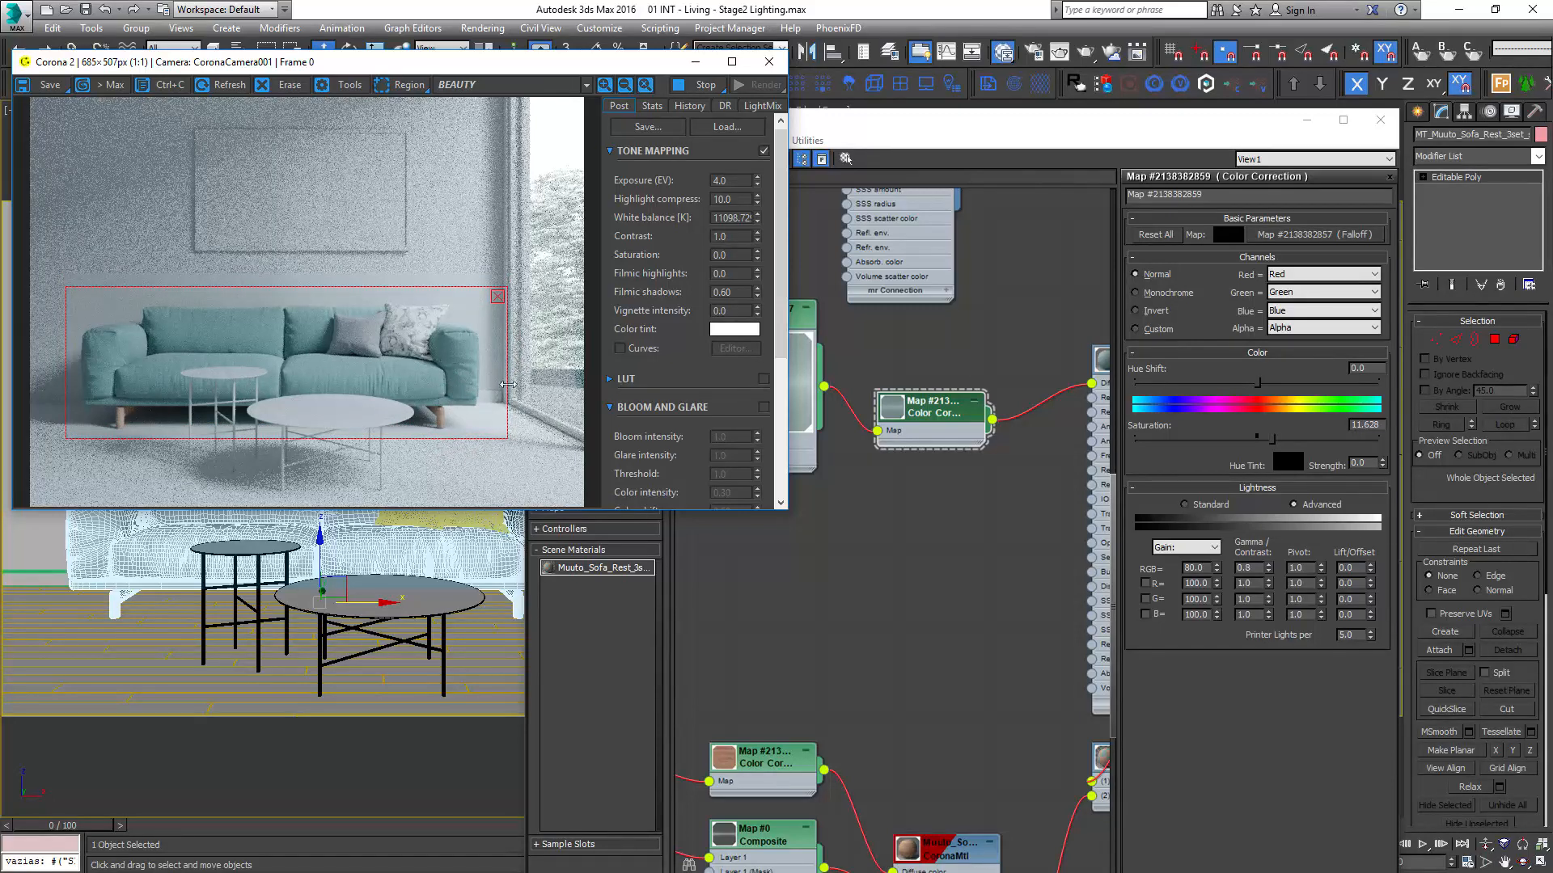
left_click(496, 296)
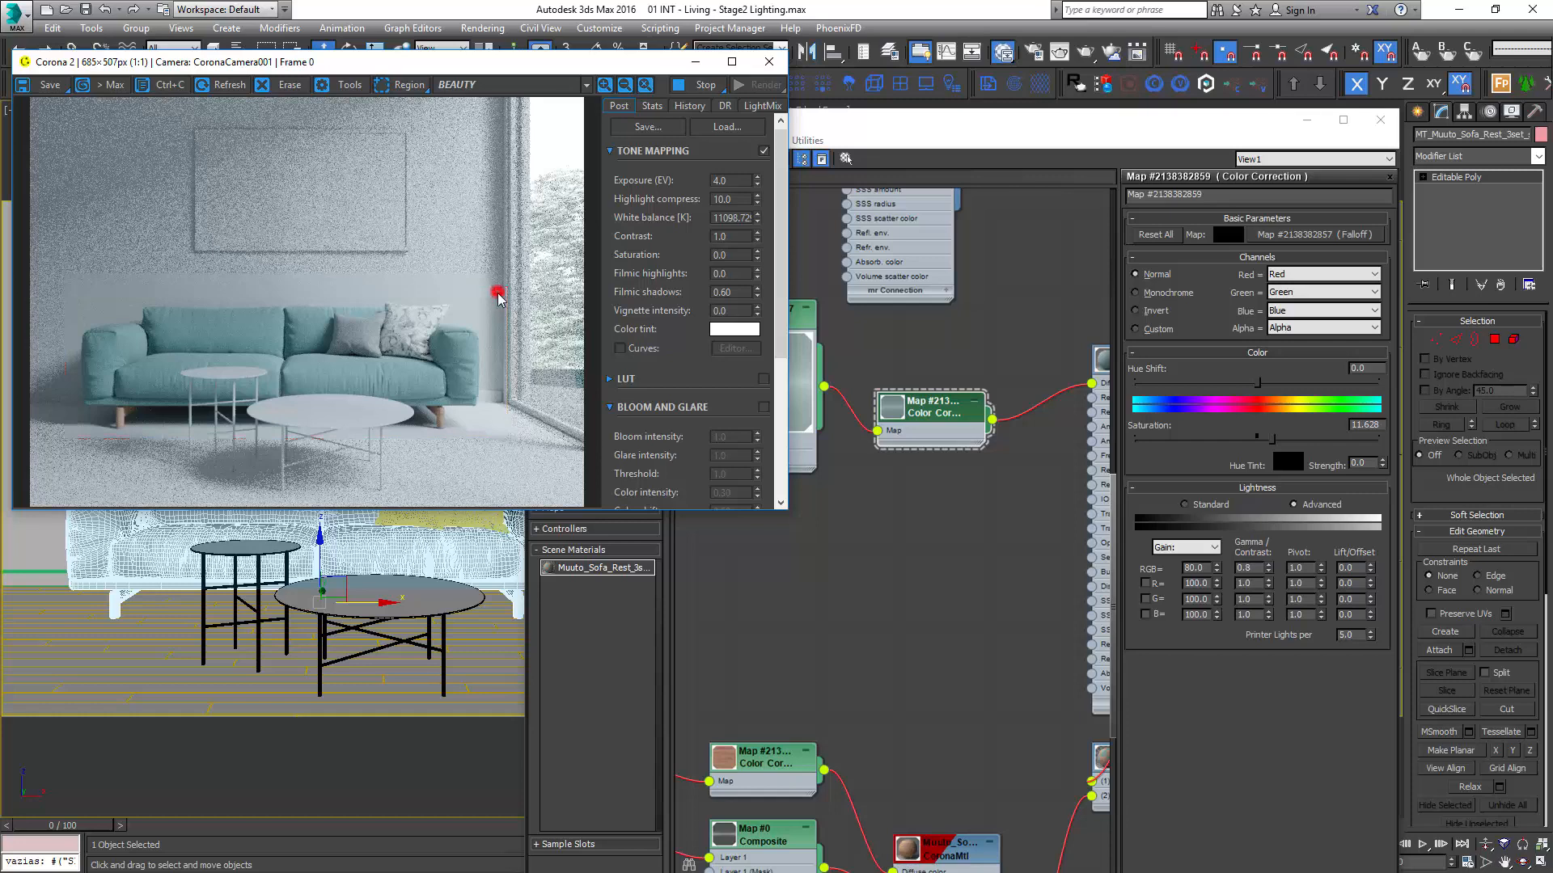
- Move the Multi/Sub-Object node away from the CoronaMtl and duplicate the second Color Correction below the original
middle_click_drag(1022, 469, 1144, 437)
middle_click_drag(878, 453, 835, 444)
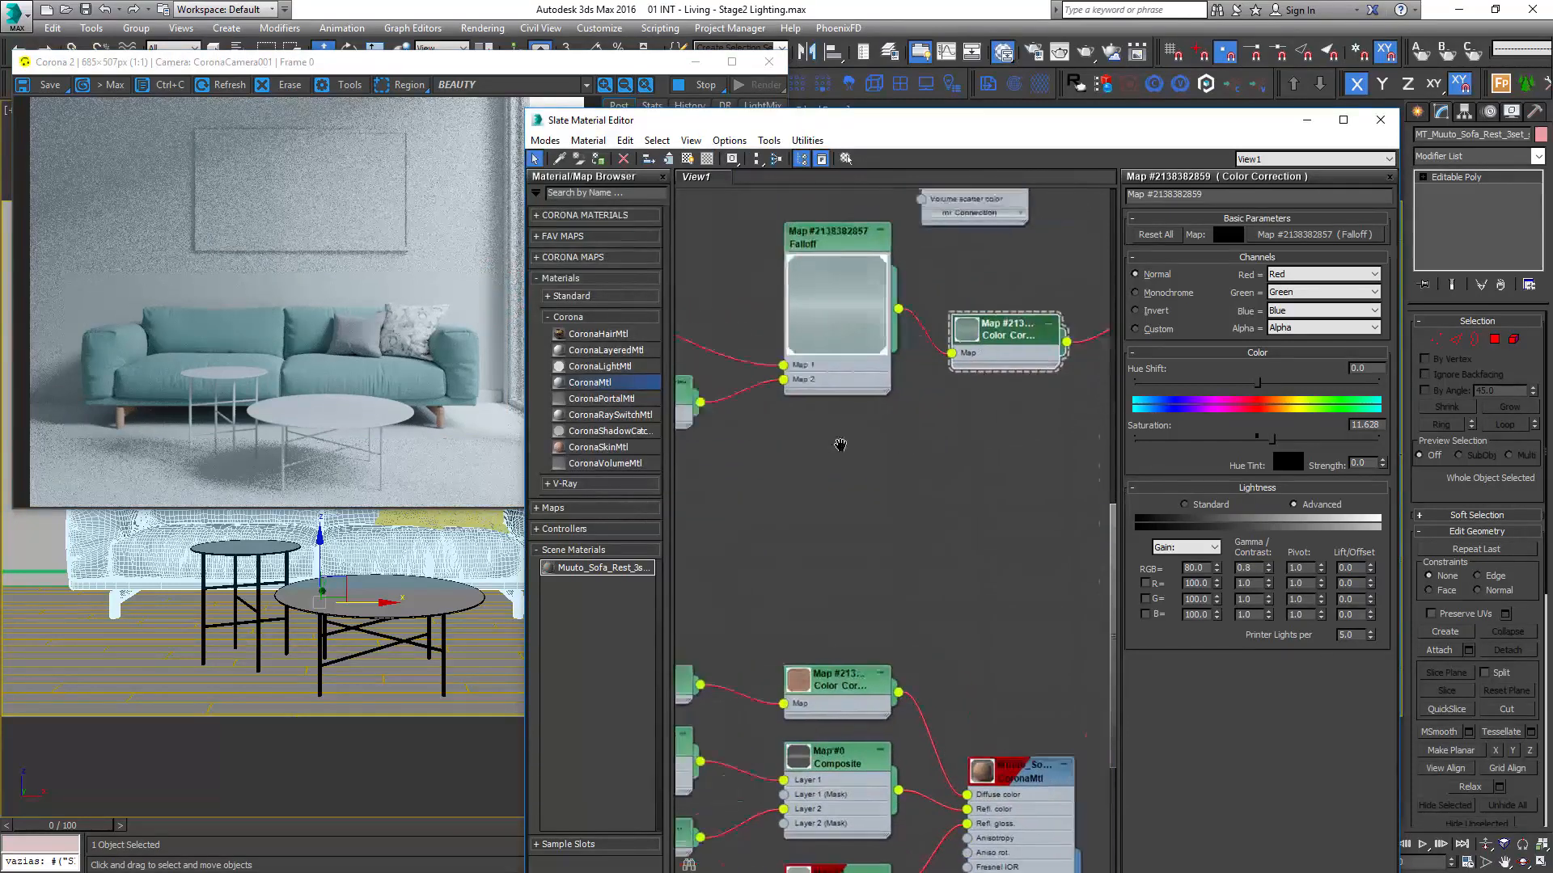
scroll(840, 443, "down", 5)
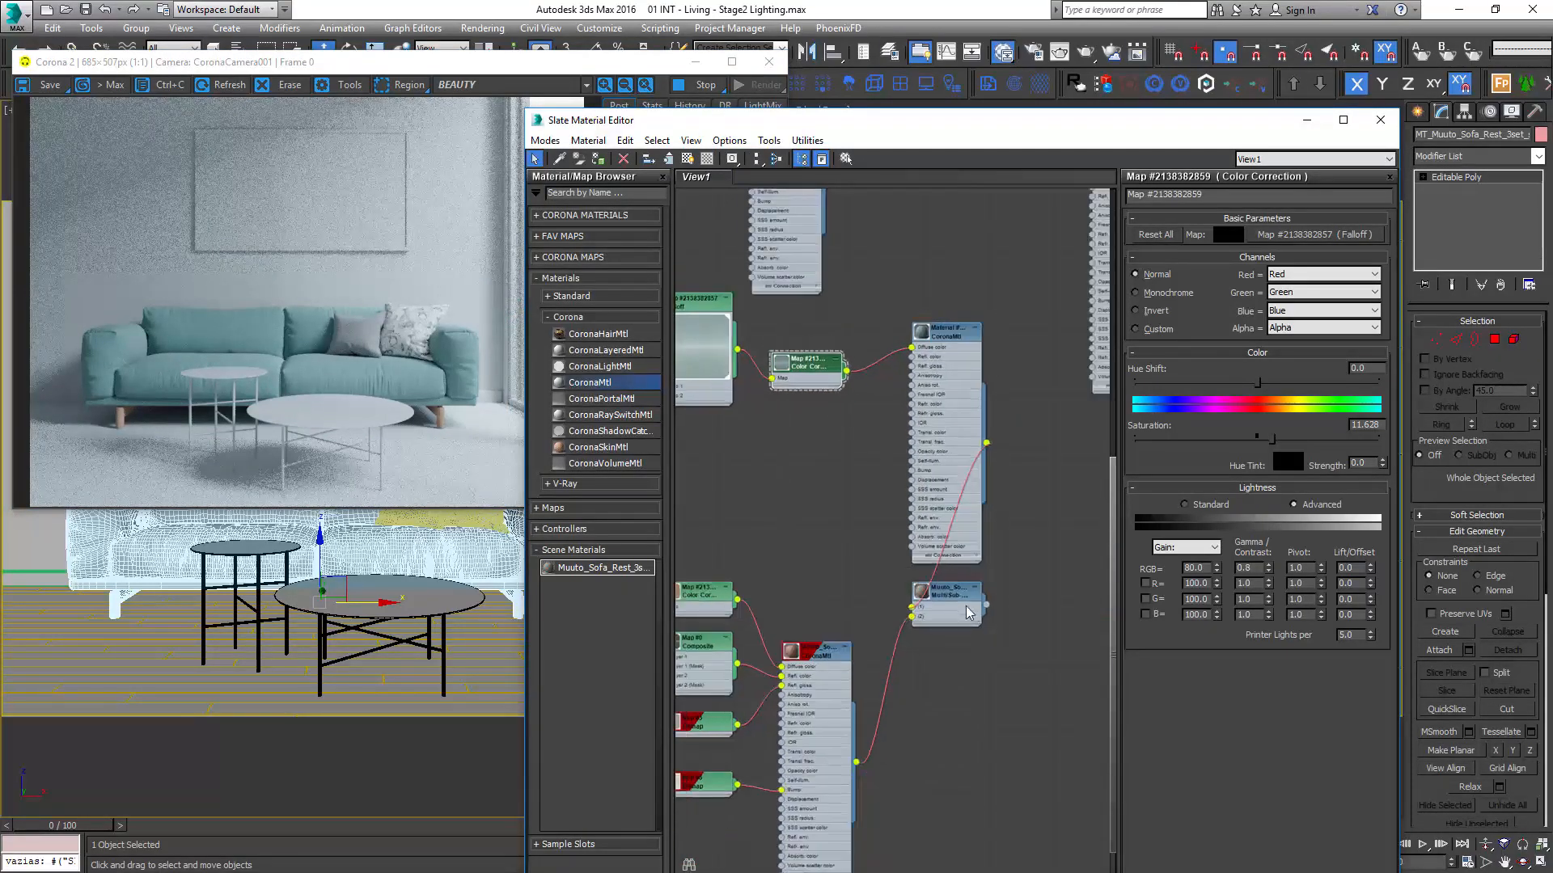
left_click_drag(967, 606, 1106, 615)
middle_click_drag(779, 444, 954, 486)
left_click_drag(957, 471, 948, 554, "shift")
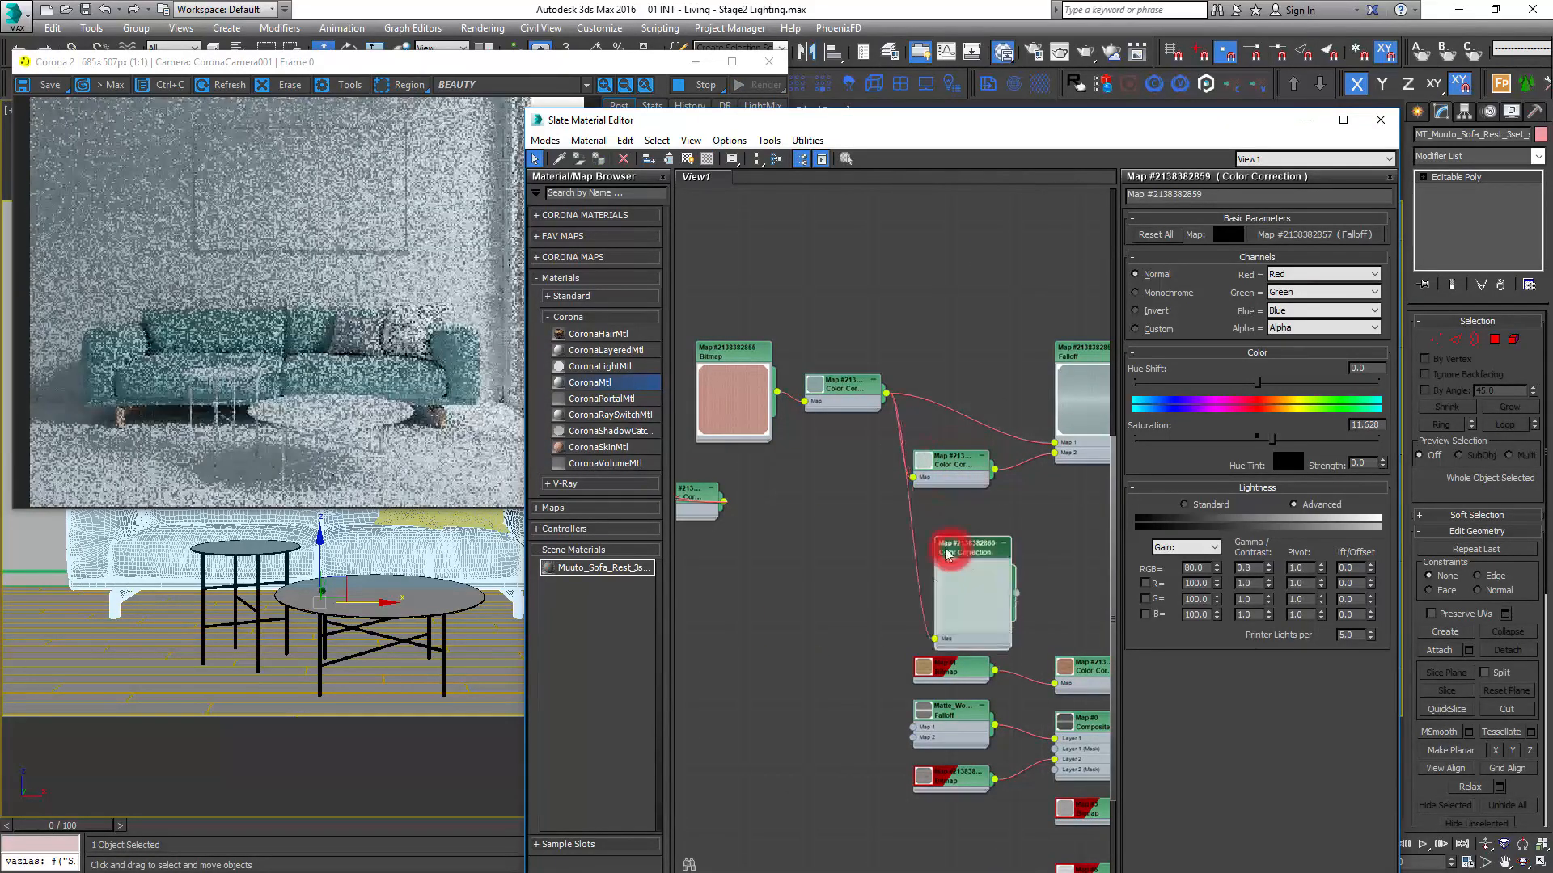
- Set the duplicated Color Correction's RGB Gamma/Contrast to 1 and its Saturation to -100
double_click(948, 554)
left_click(1258, 568)
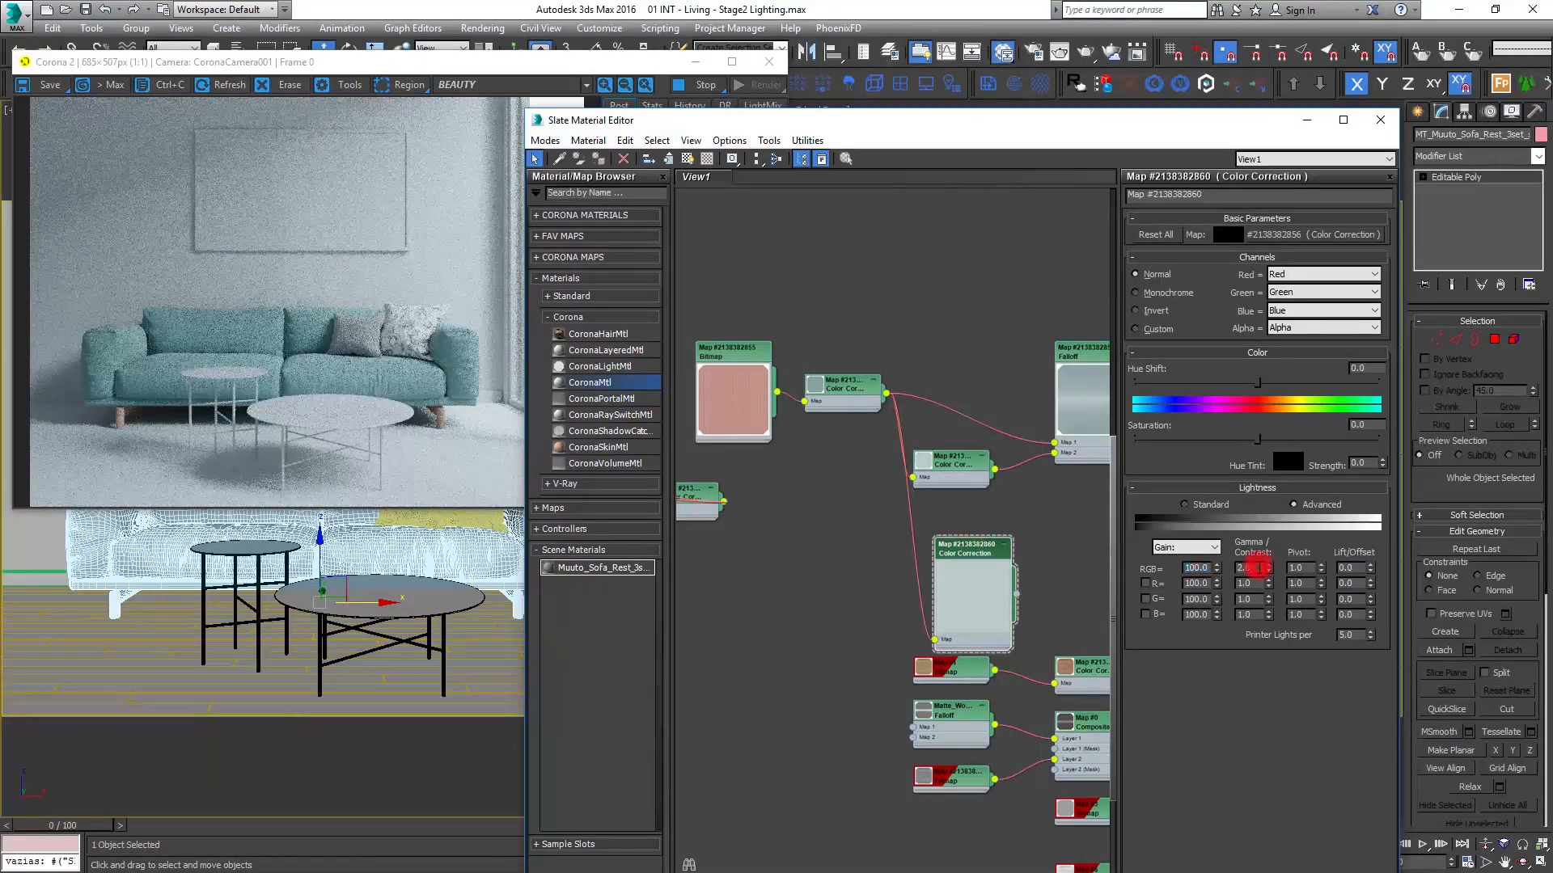
double_click(1259, 568)
type("1")
key("Return")
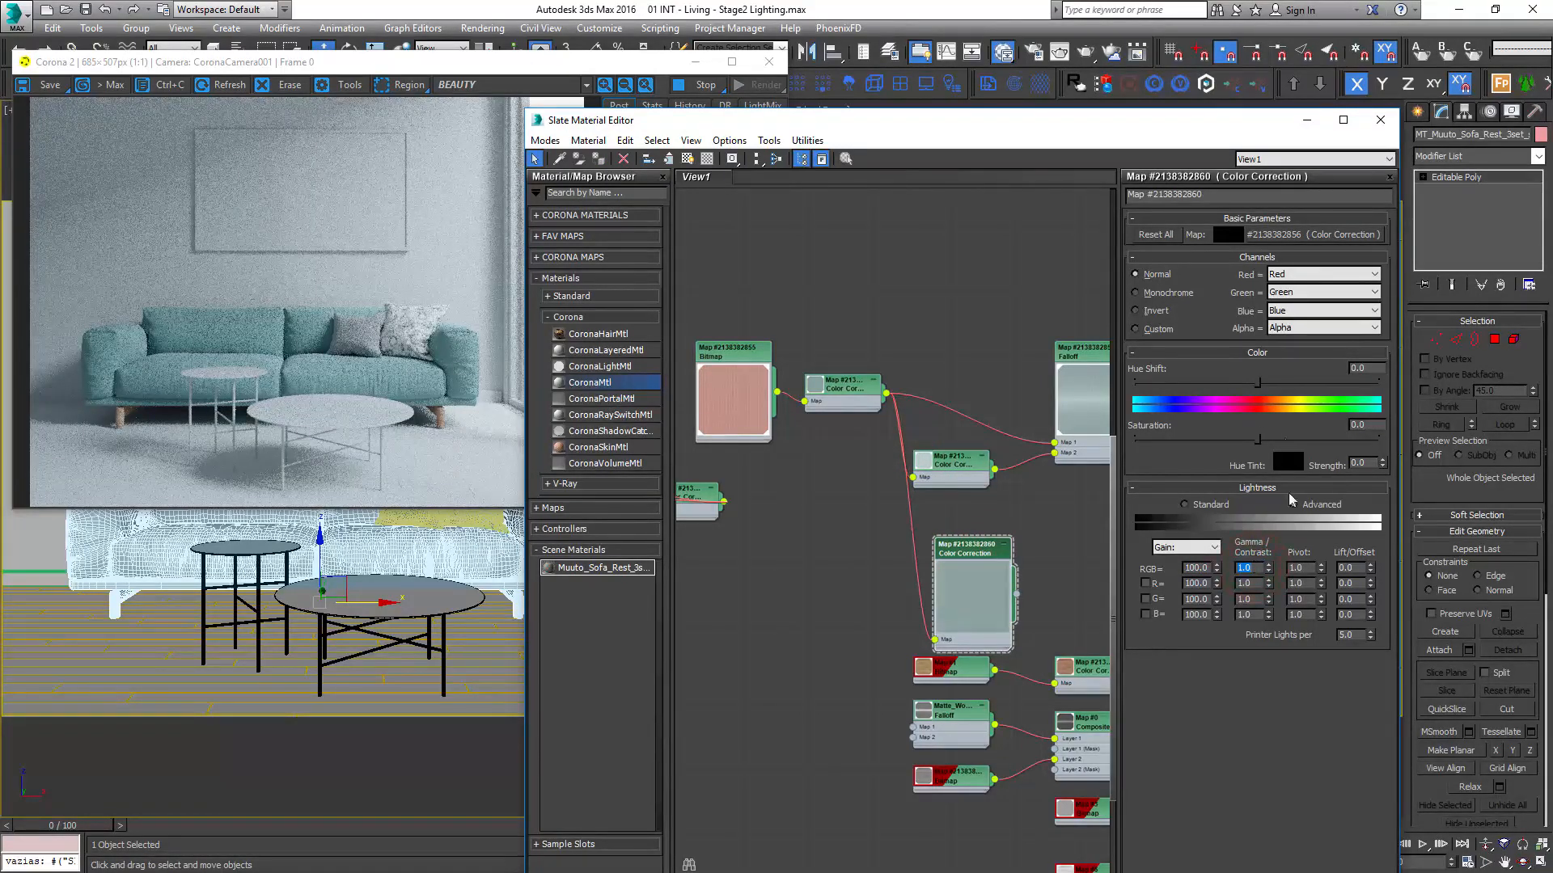
left_click_drag(1255, 441, 1135, 442)
- Place the desaturated Color Correction beside the CoronaMtl and connect it to the Bump input
middle_click_drag(899, 465, 693, 468)
scroll(973, 423, "up", 5)
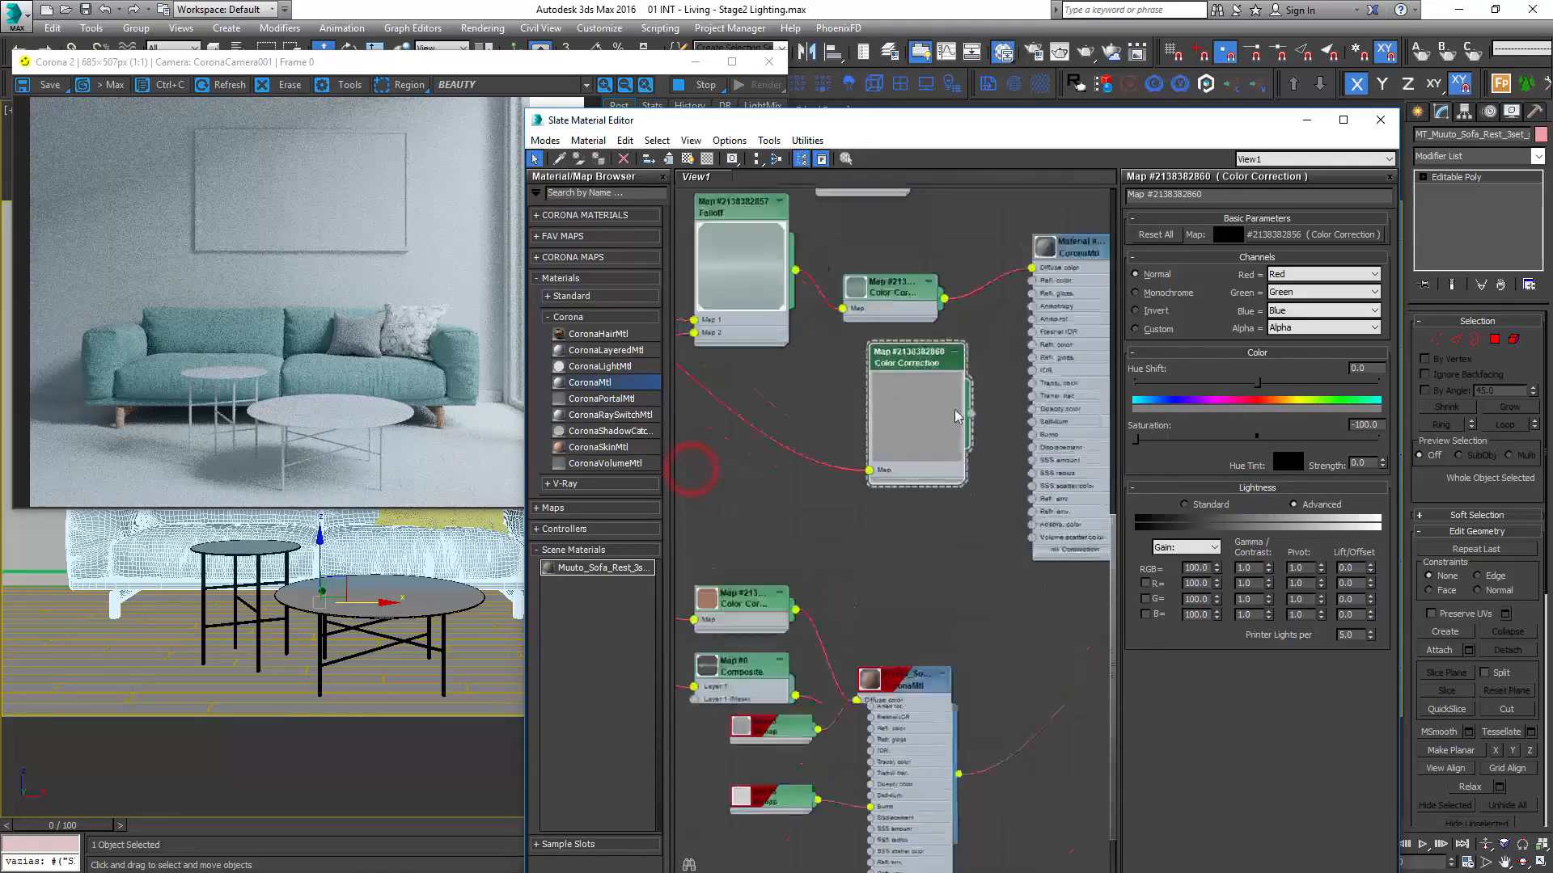
middle_click_drag(973, 423, 805, 492)
left_click_drag(822, 491, 894, 509)
- Zoom the camera view onto the seat cushion and render a region over its wrinkled front to examine the bump
right_click(422, 600)
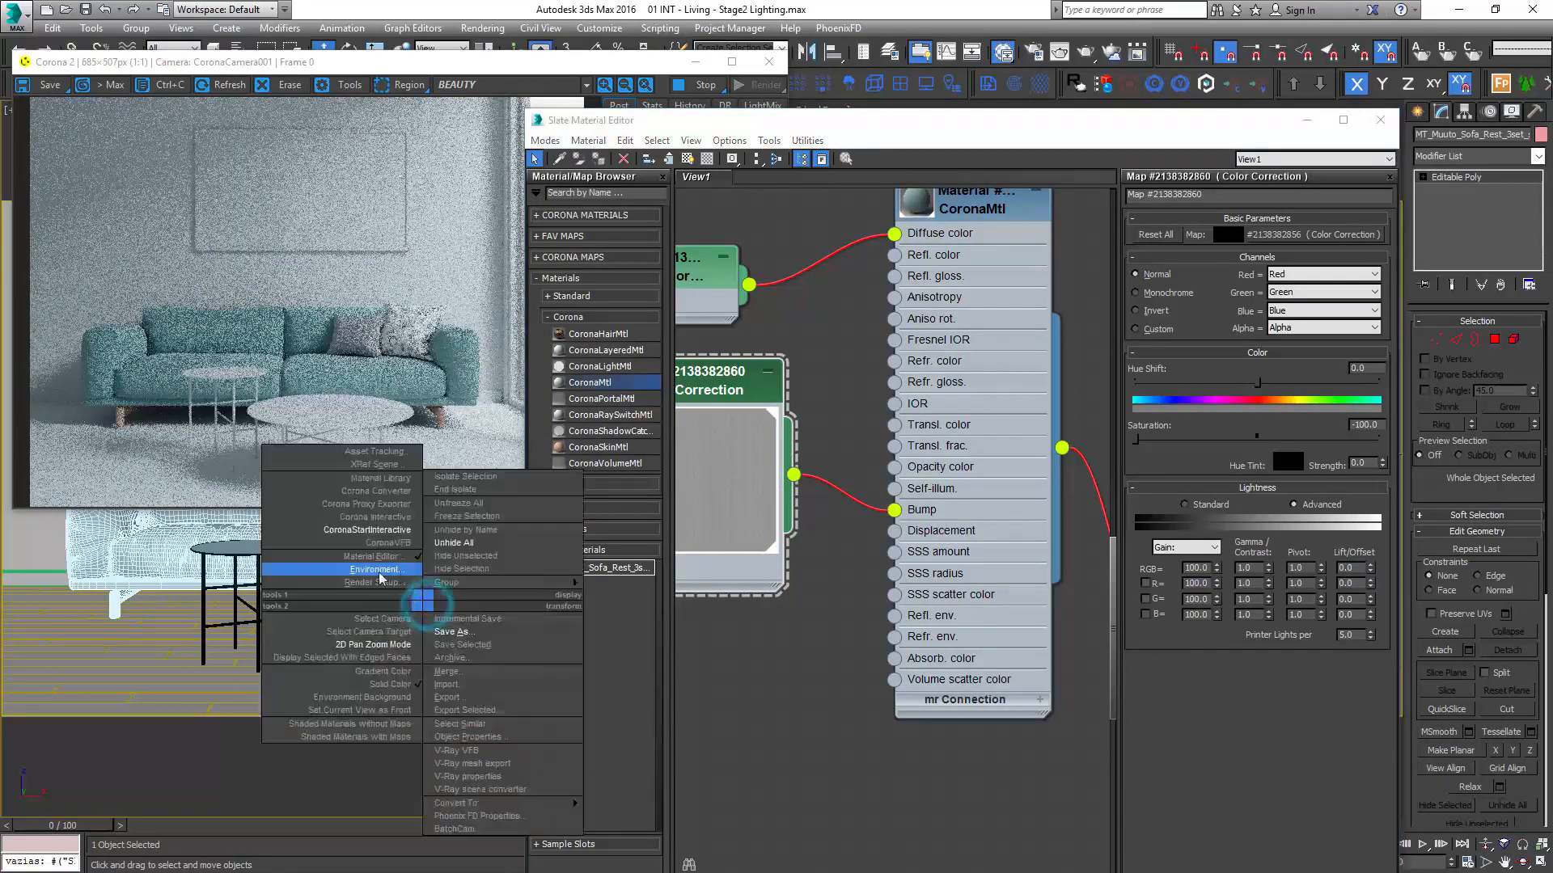
key("Escape")
scroll(395, 544, "up", 10)
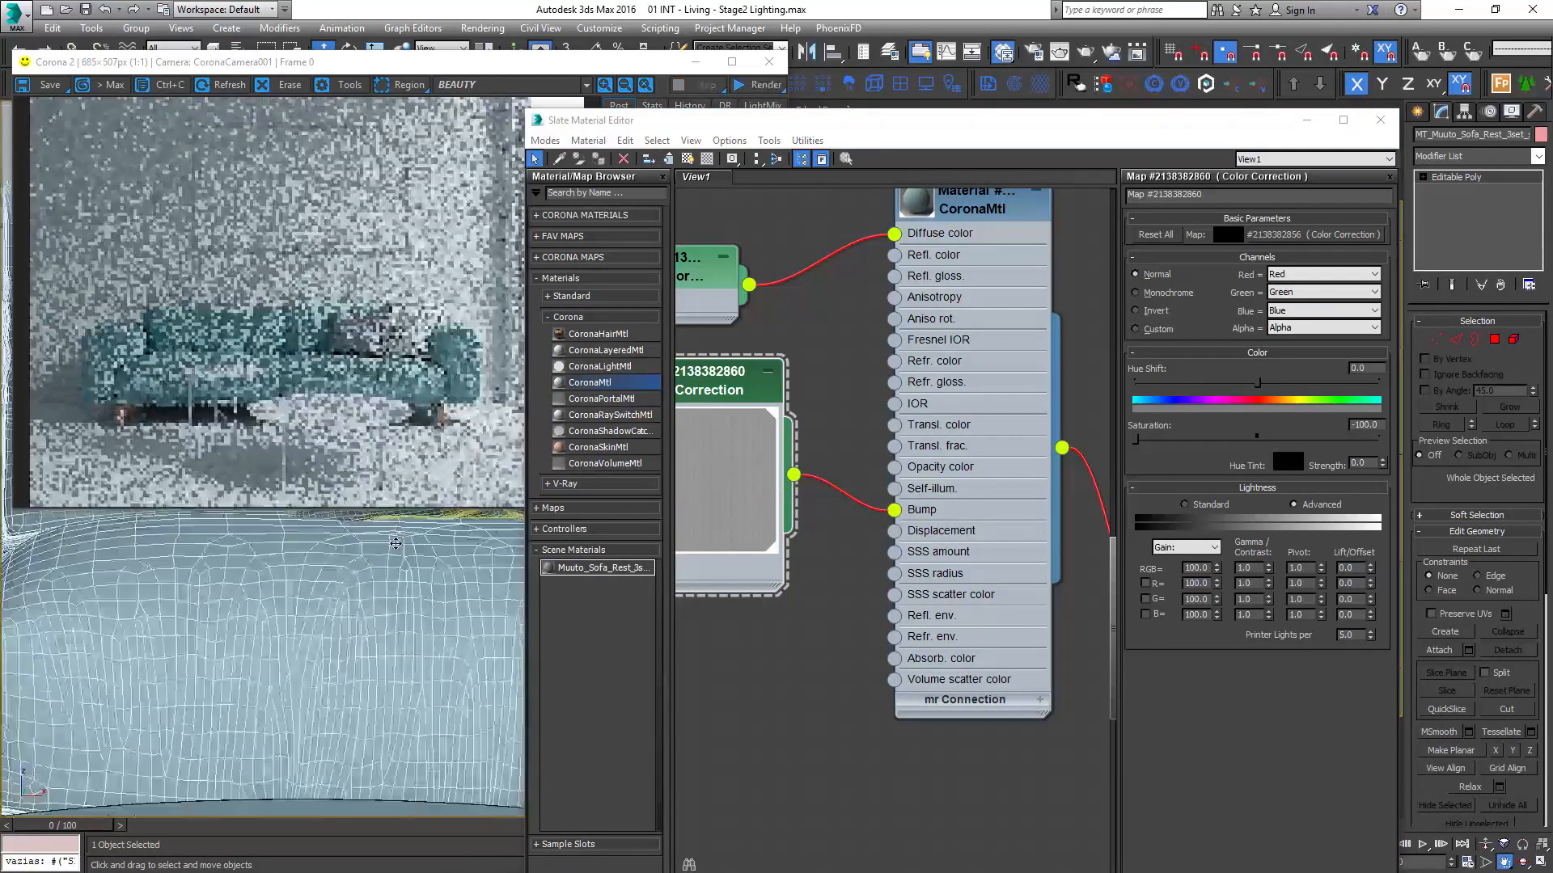
scroll(395, 660, "up", 5)
scroll(396, 661, "up", 5)
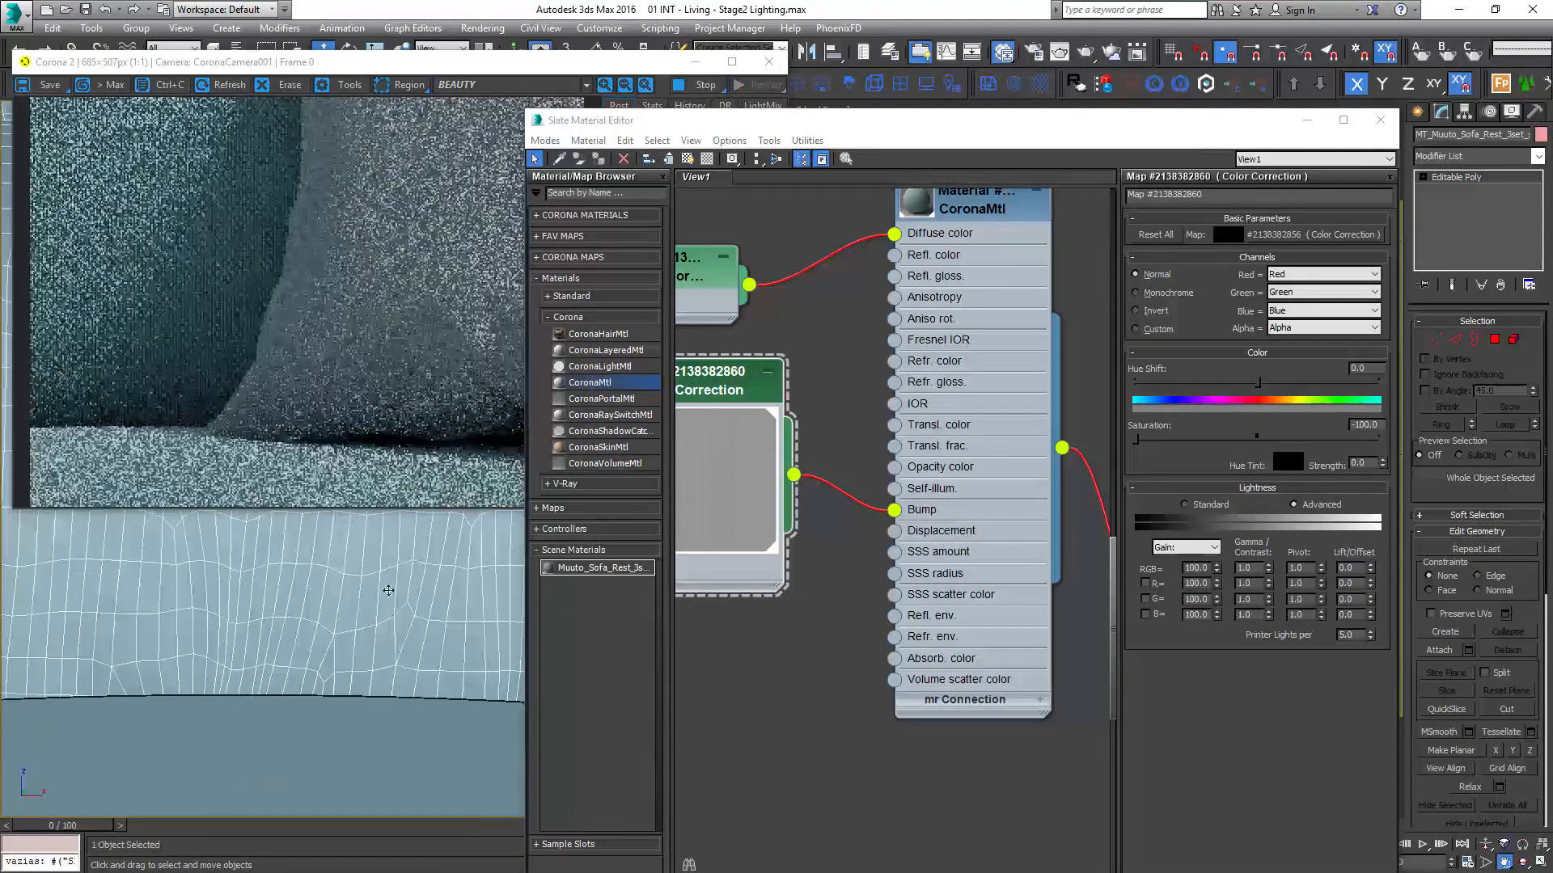
scroll(388, 591, "up", 5)
scroll(328, 589, "down", 8)
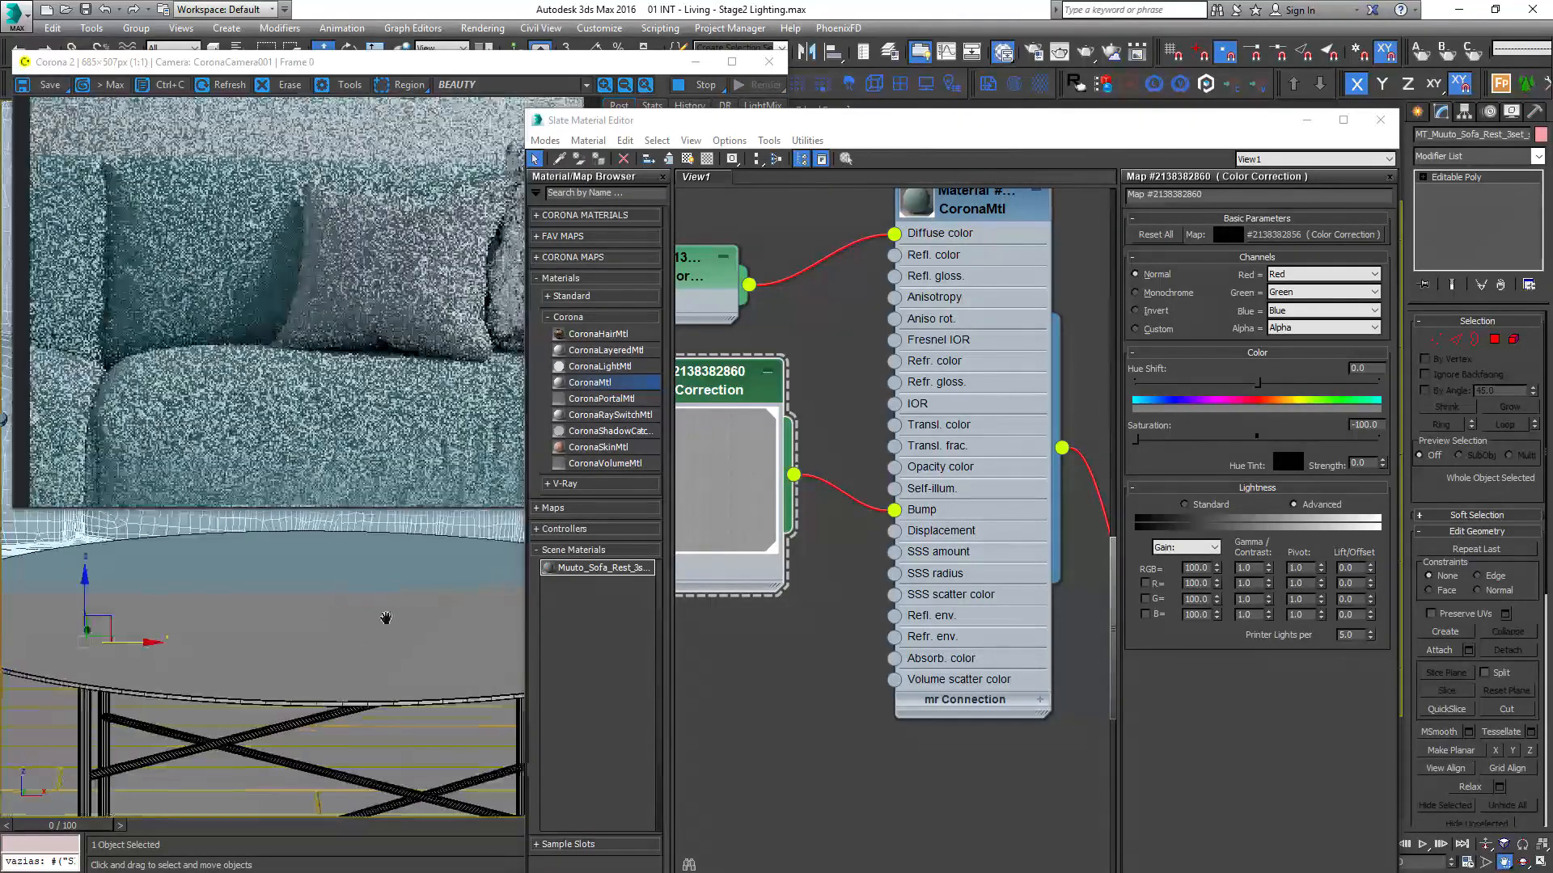
middle_click_drag(385, 618, 267, 549)
left_click(399, 84)
left_click_drag(473, 372, 144, 500)
left_click_drag(375, 420, 406, 380)
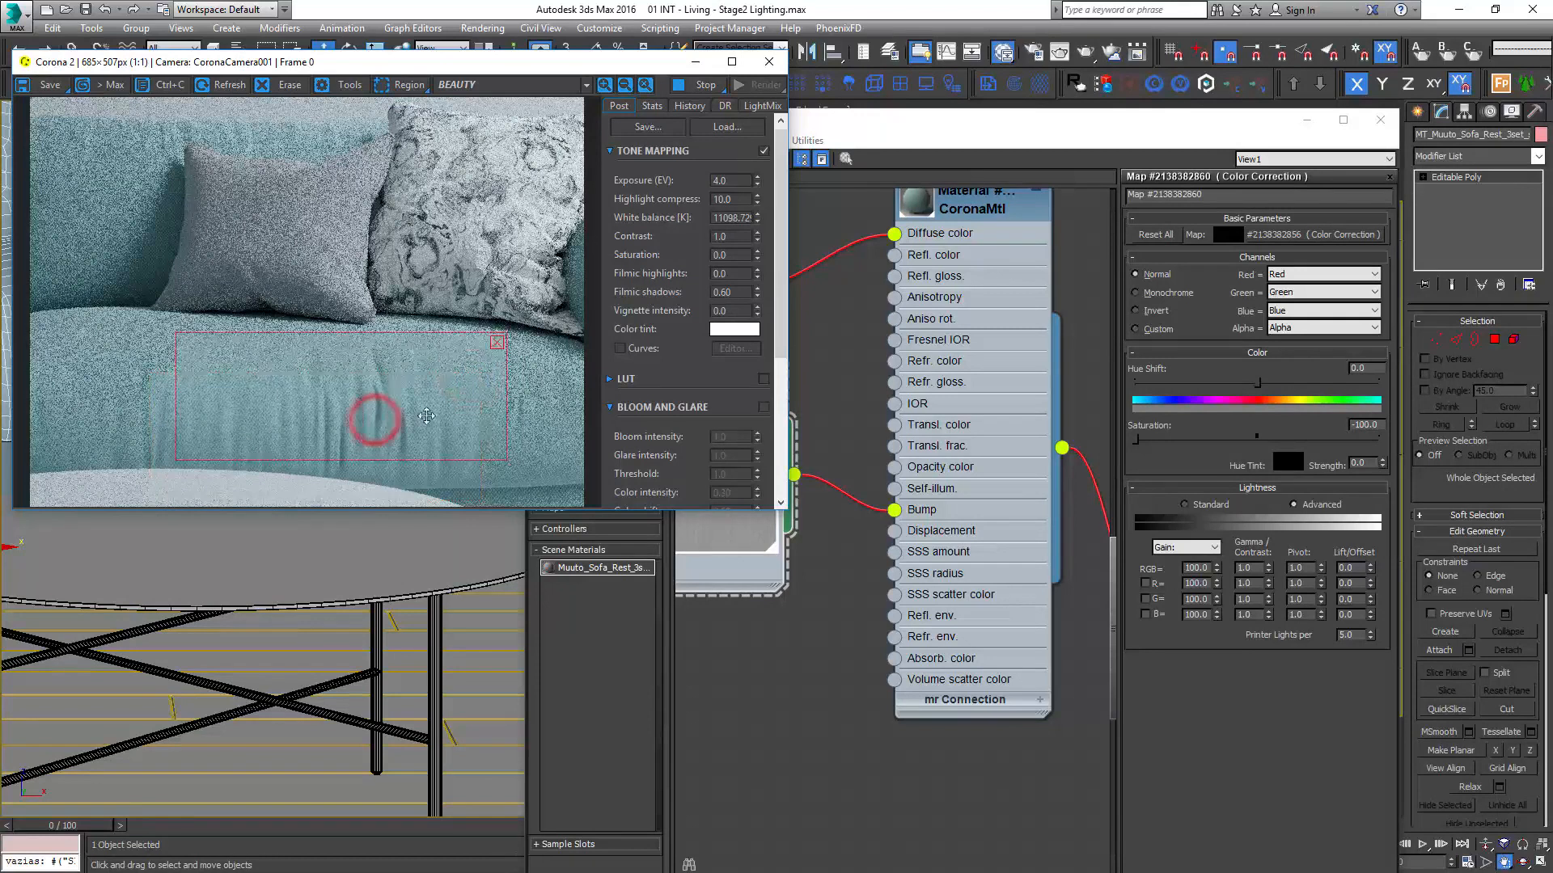
- Set the CoronaMtl's displacement Max level to 0.005 m and connect the desaturated Color Correction to the Displacement input
middle_click_drag(864, 564, 957, 575)
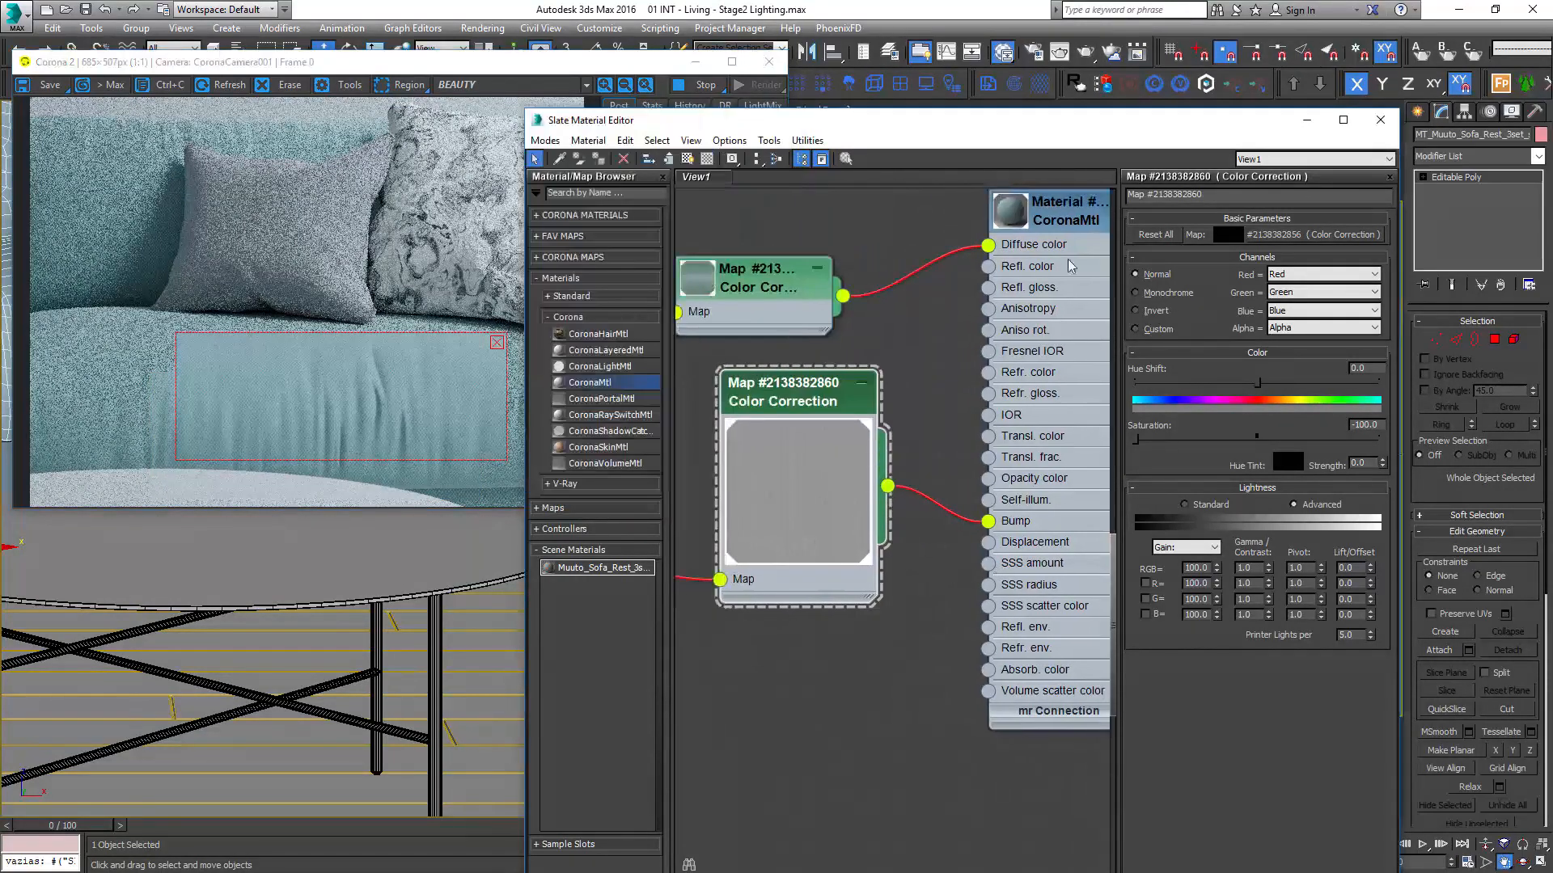
left_click(1060, 208)
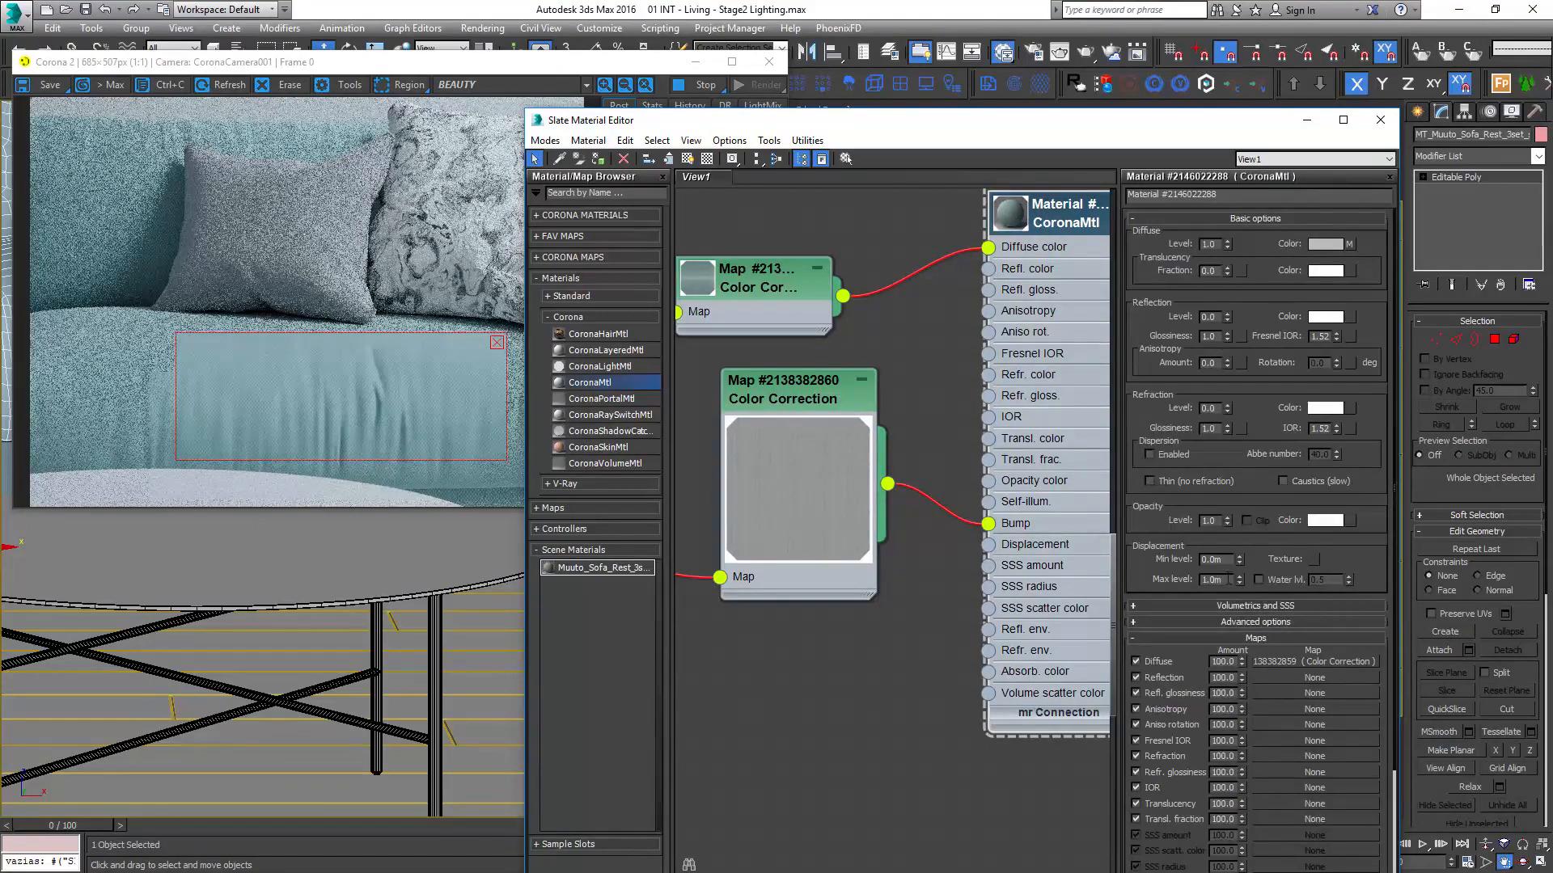
key("BackSpace")
type("0.005")
key("Return")
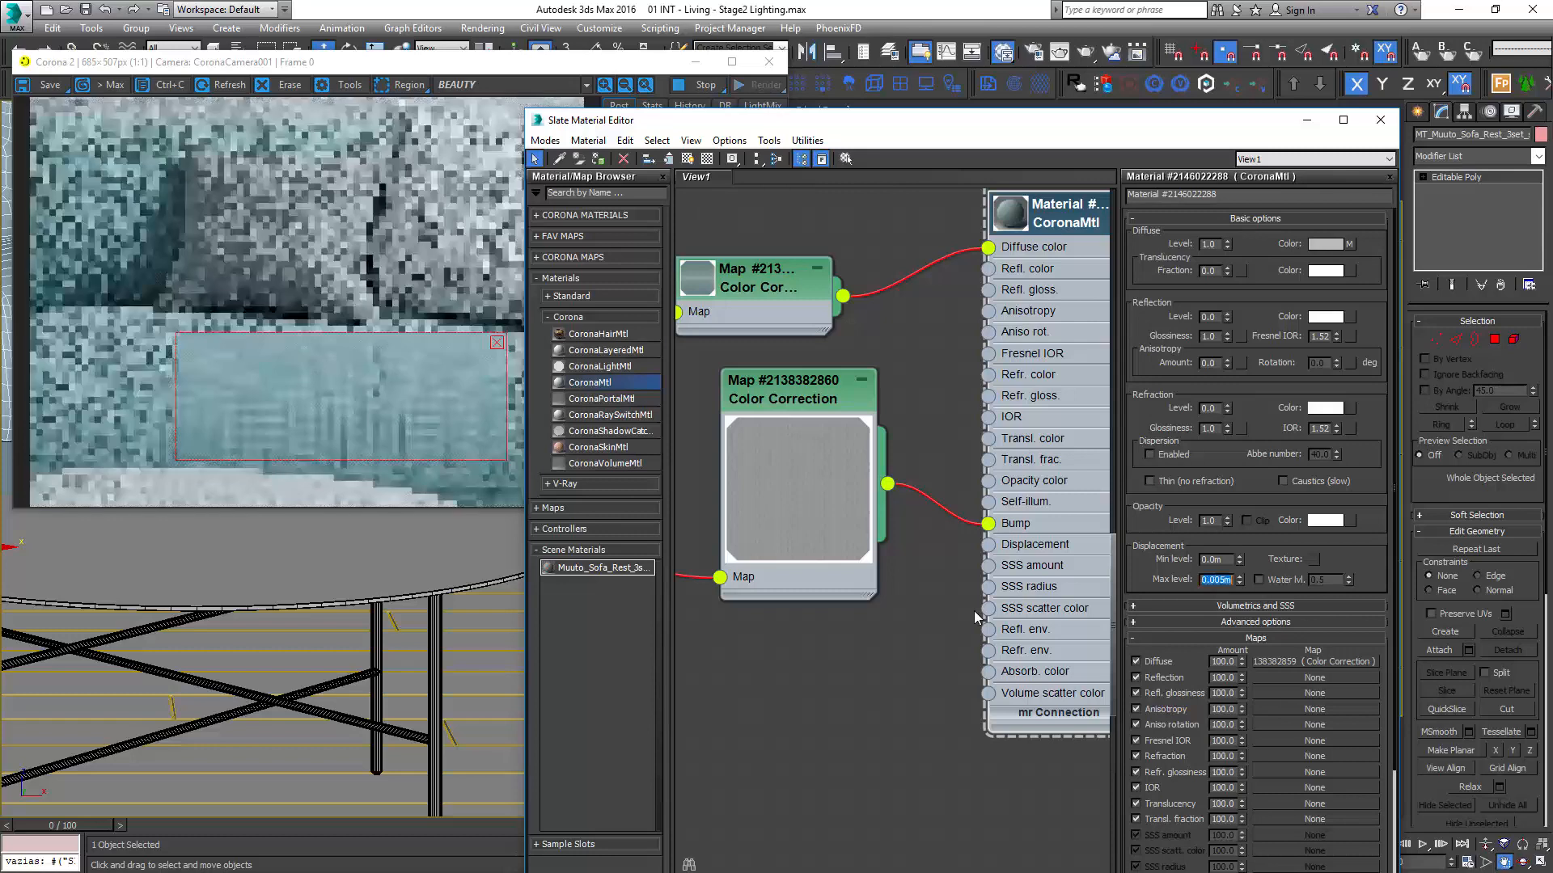
left_click_drag(887, 483, 988, 544)
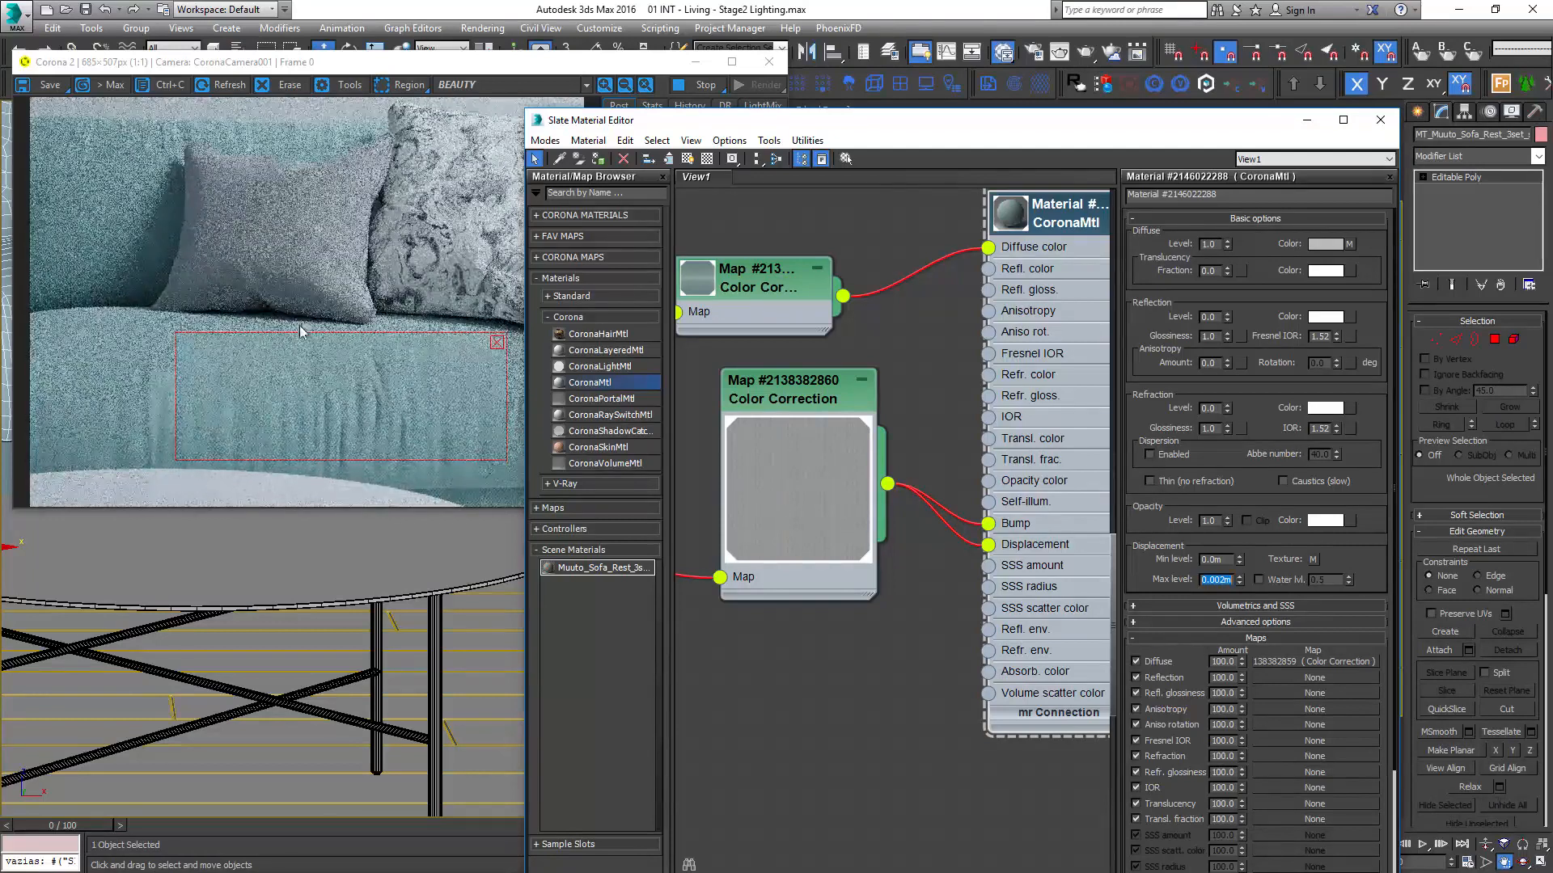
- Examine the displacement by moving the render region across the seat cushion, and clear the region before stopping the interactive render
left_click_drag(386, 393, 190, 401)
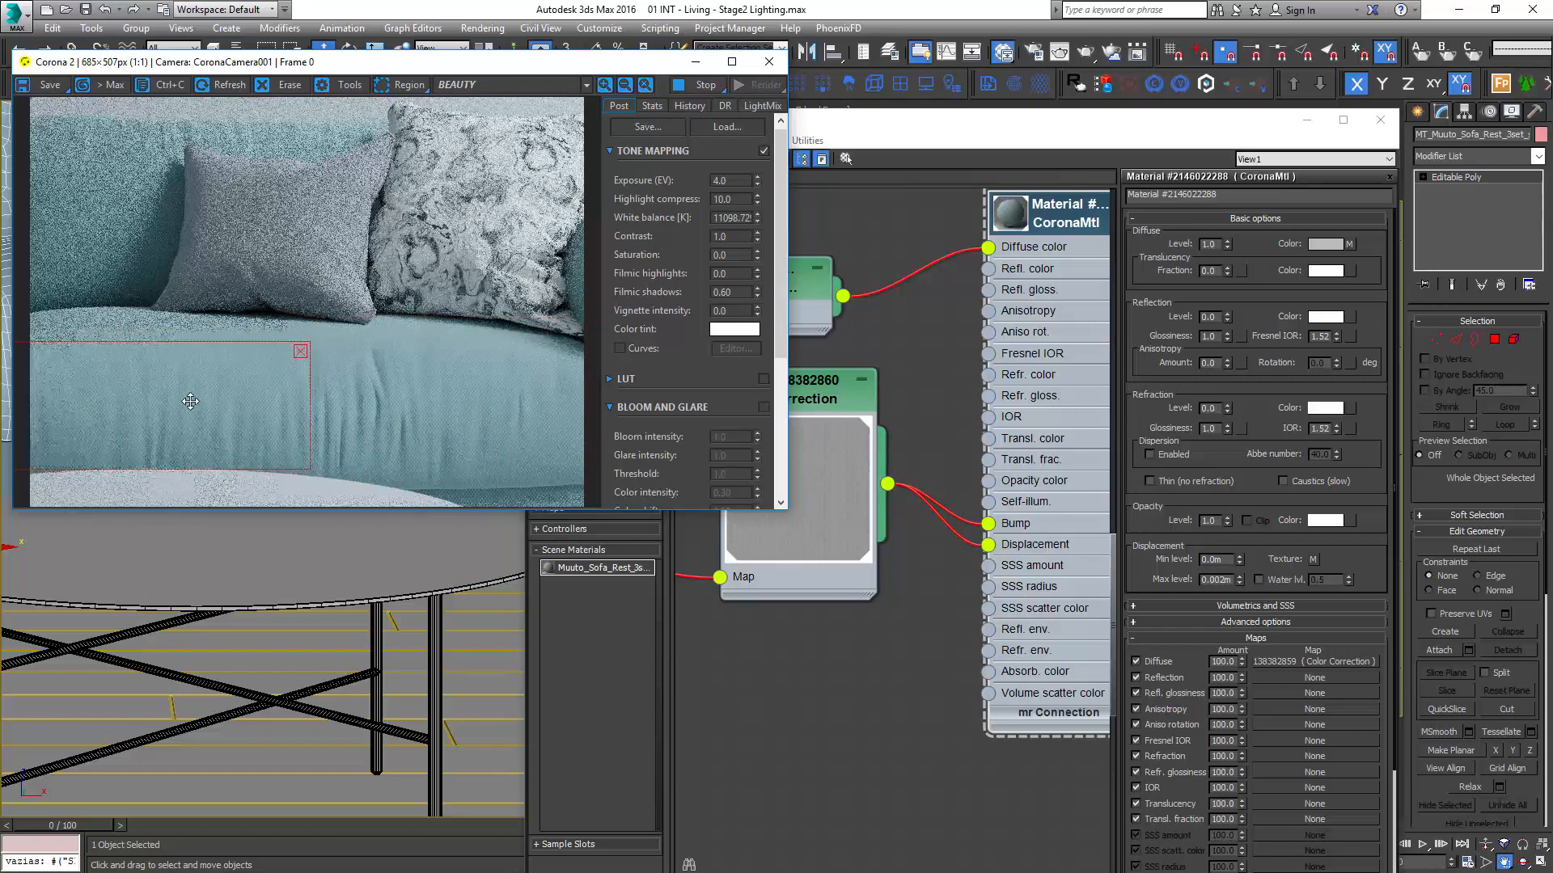
left_click_drag(66, 428, 197, 404)
left_click(374, 321)
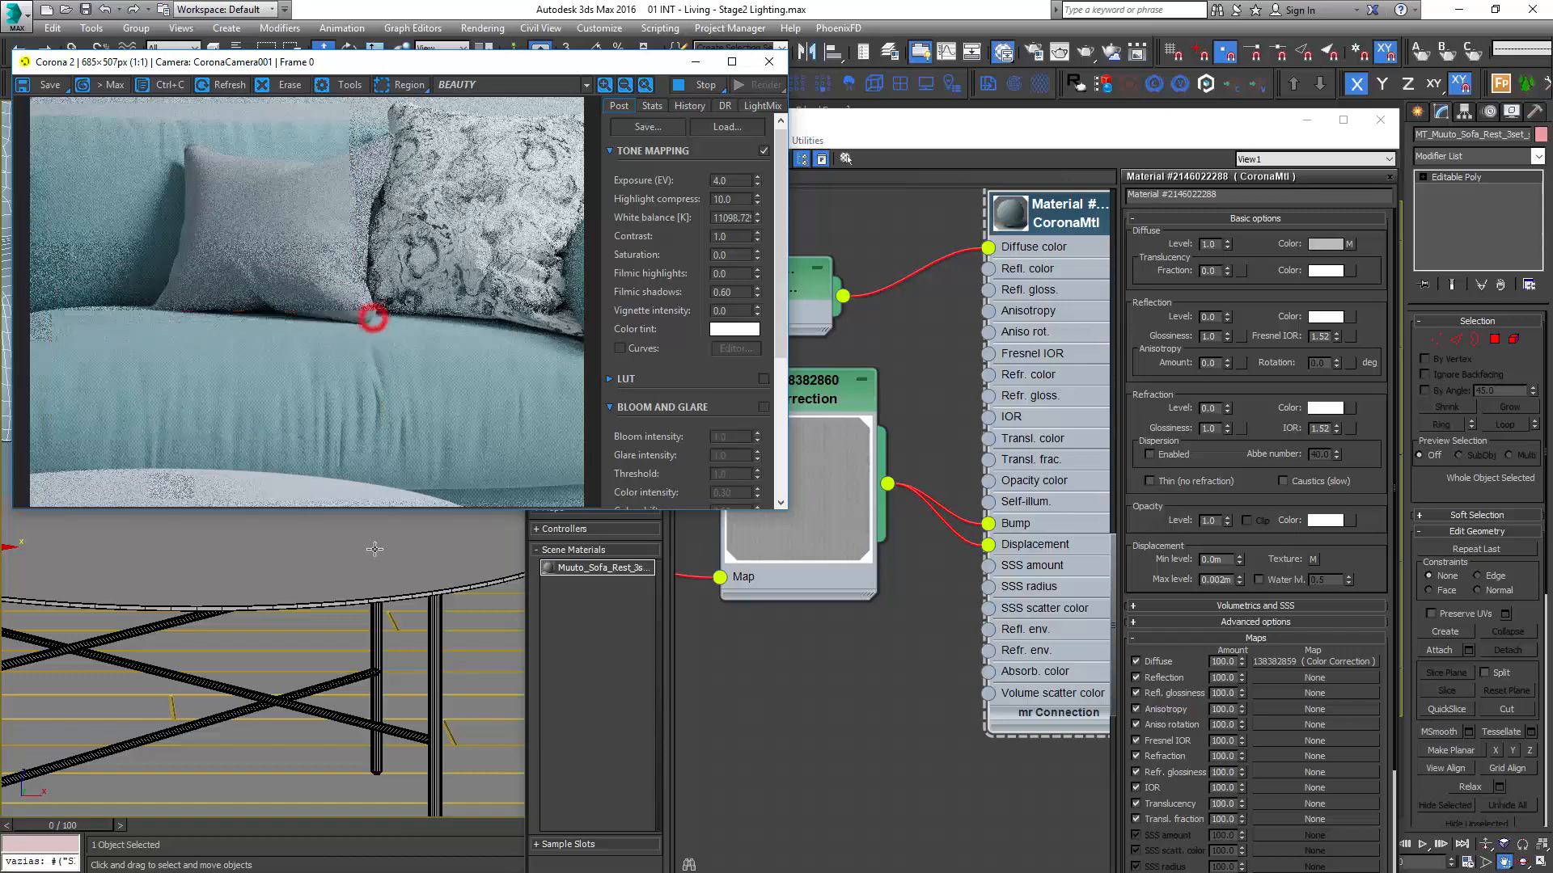
left_click(687, 85)
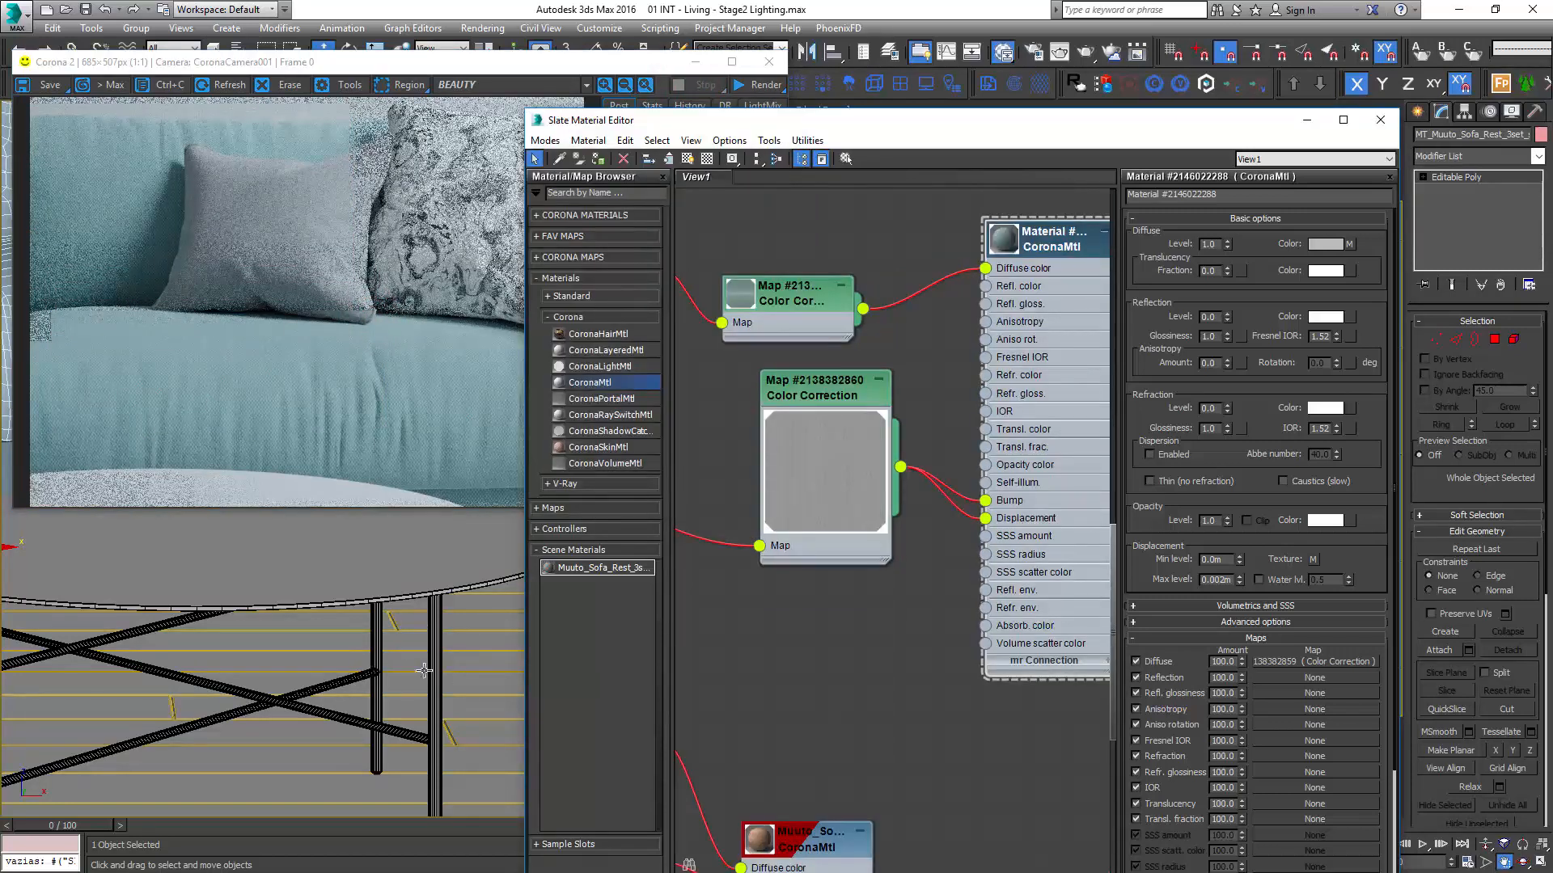
- Turn off 2D Pan Zoom Mode and select the wooden floor object under the coffee tables
right_click(424, 670)
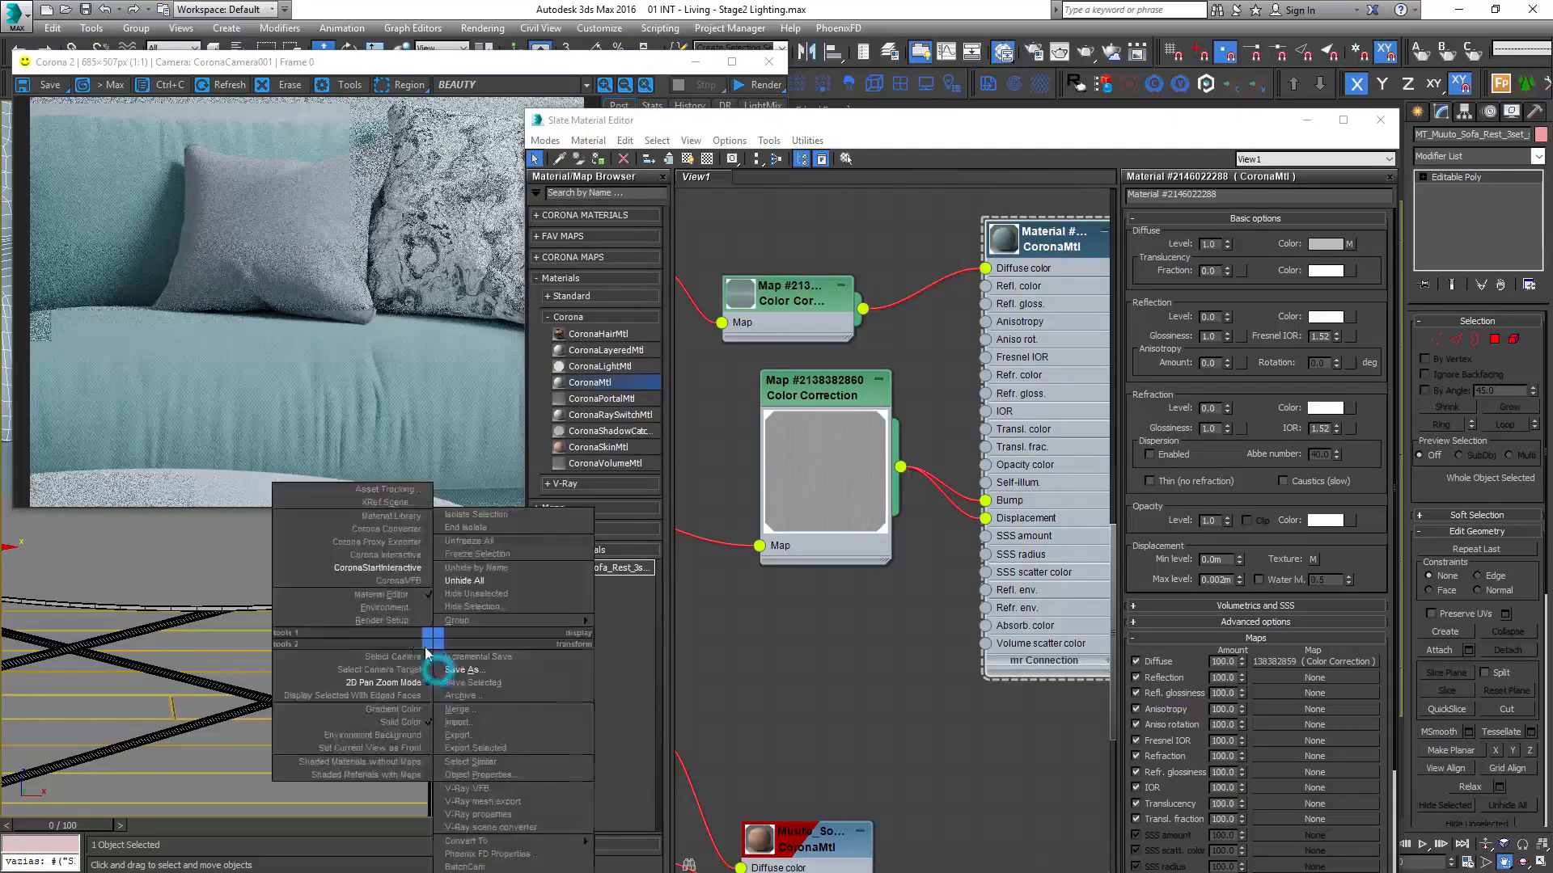
left_click(392, 677)
left_click(414, 683)
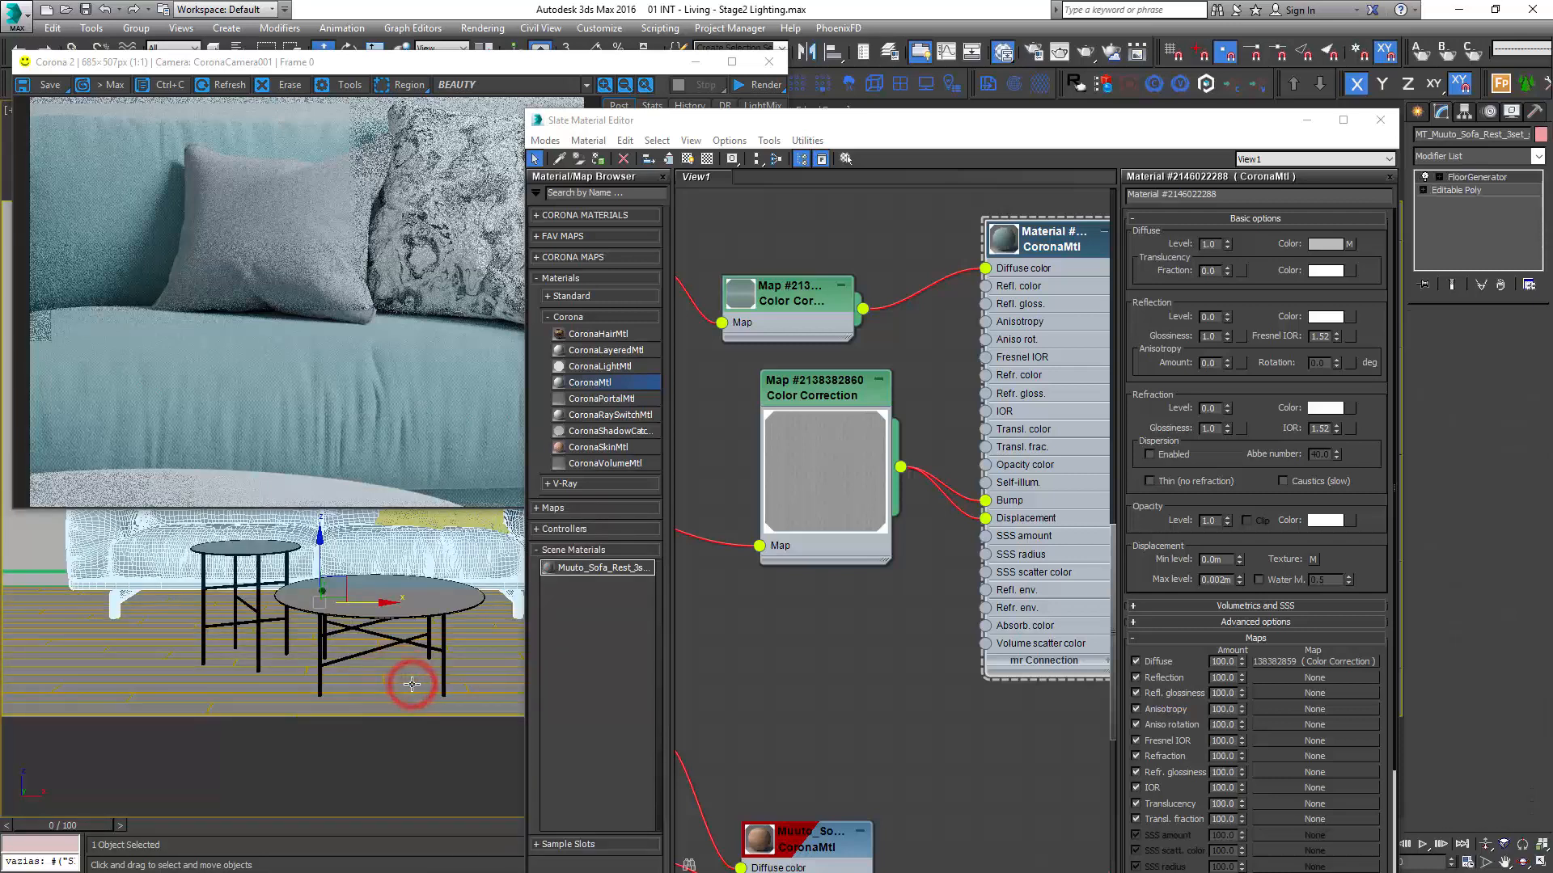
- Create a new CoronaMtl in an empty area of the node view and assign it to the selected floor
middle_click_drag(828, 587, 964, 569)
scroll(963, 570, "down", 2)
middle_click_drag(812, 579, 1091, 285)
right_click(977, 437)
left_click(1039, 441)
left_click(1232, 447)
left_click_drag(974, 467, 947, 509)
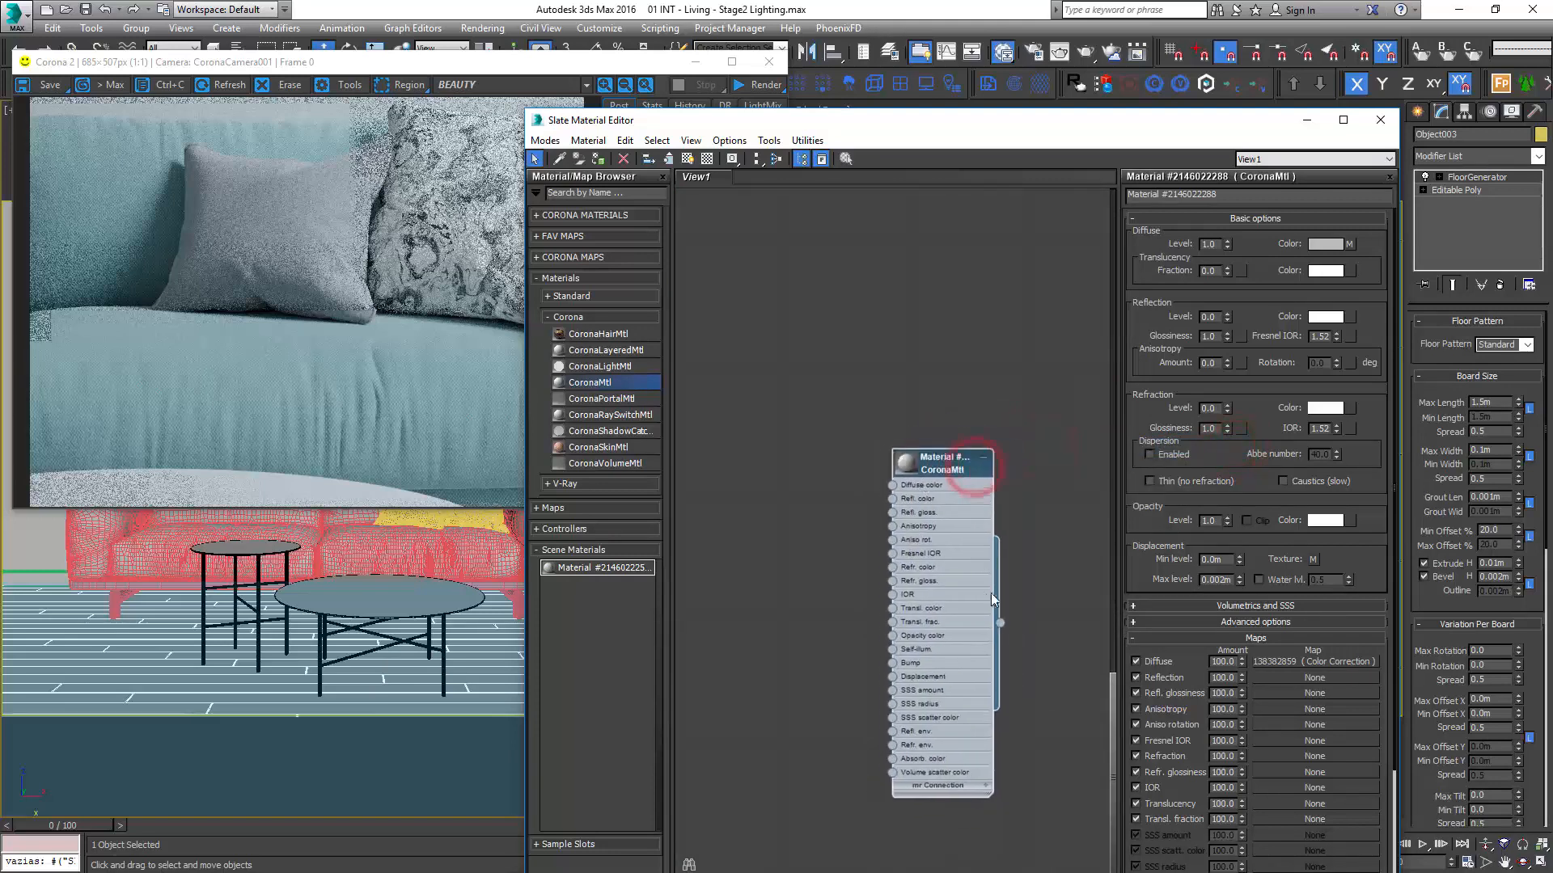
left_click(599, 158)
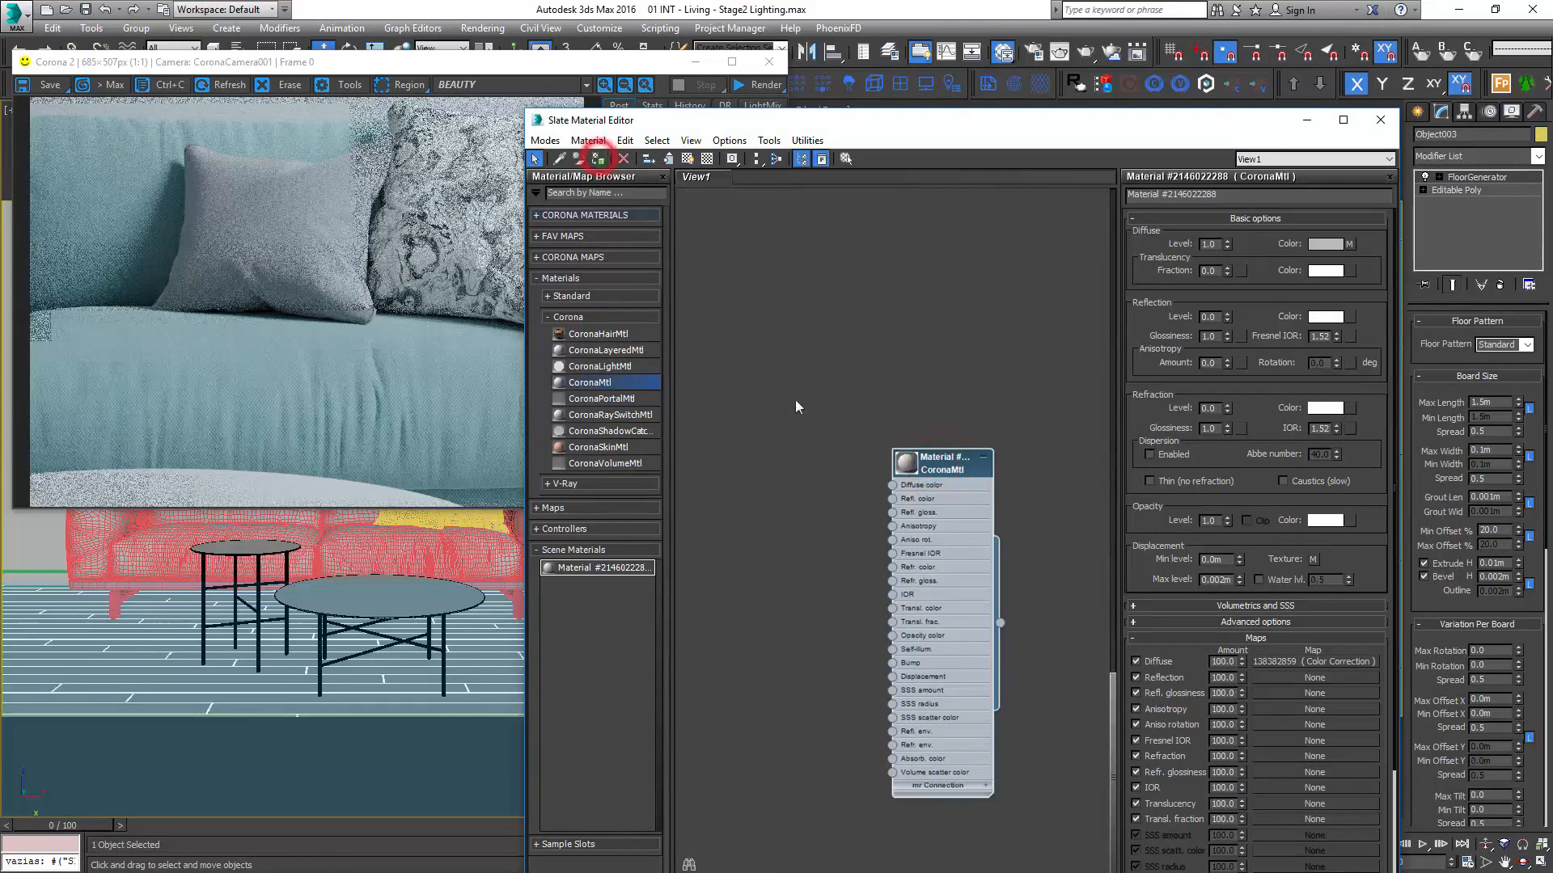
- Add a MultiTexture map beside the floor's CoronaMtl and connect it to the Diffuse color input
left_click_drag(899, 504, 957, 461)
right_click(790, 444)
left_click(860, 471)
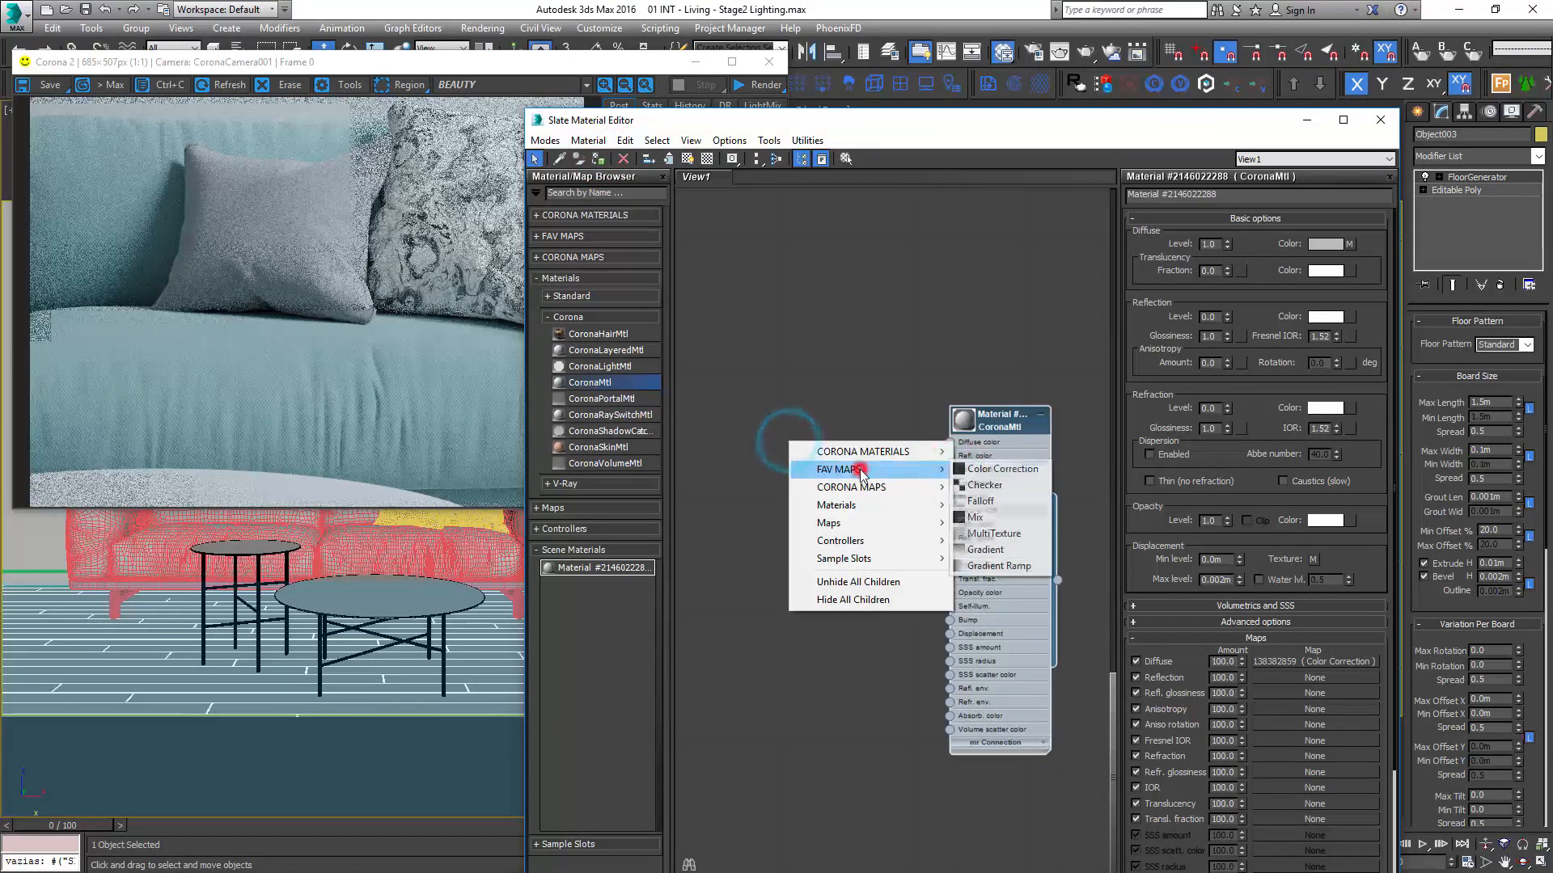
left_click(1008, 533)
left_click_drag(841, 439, 950, 443)
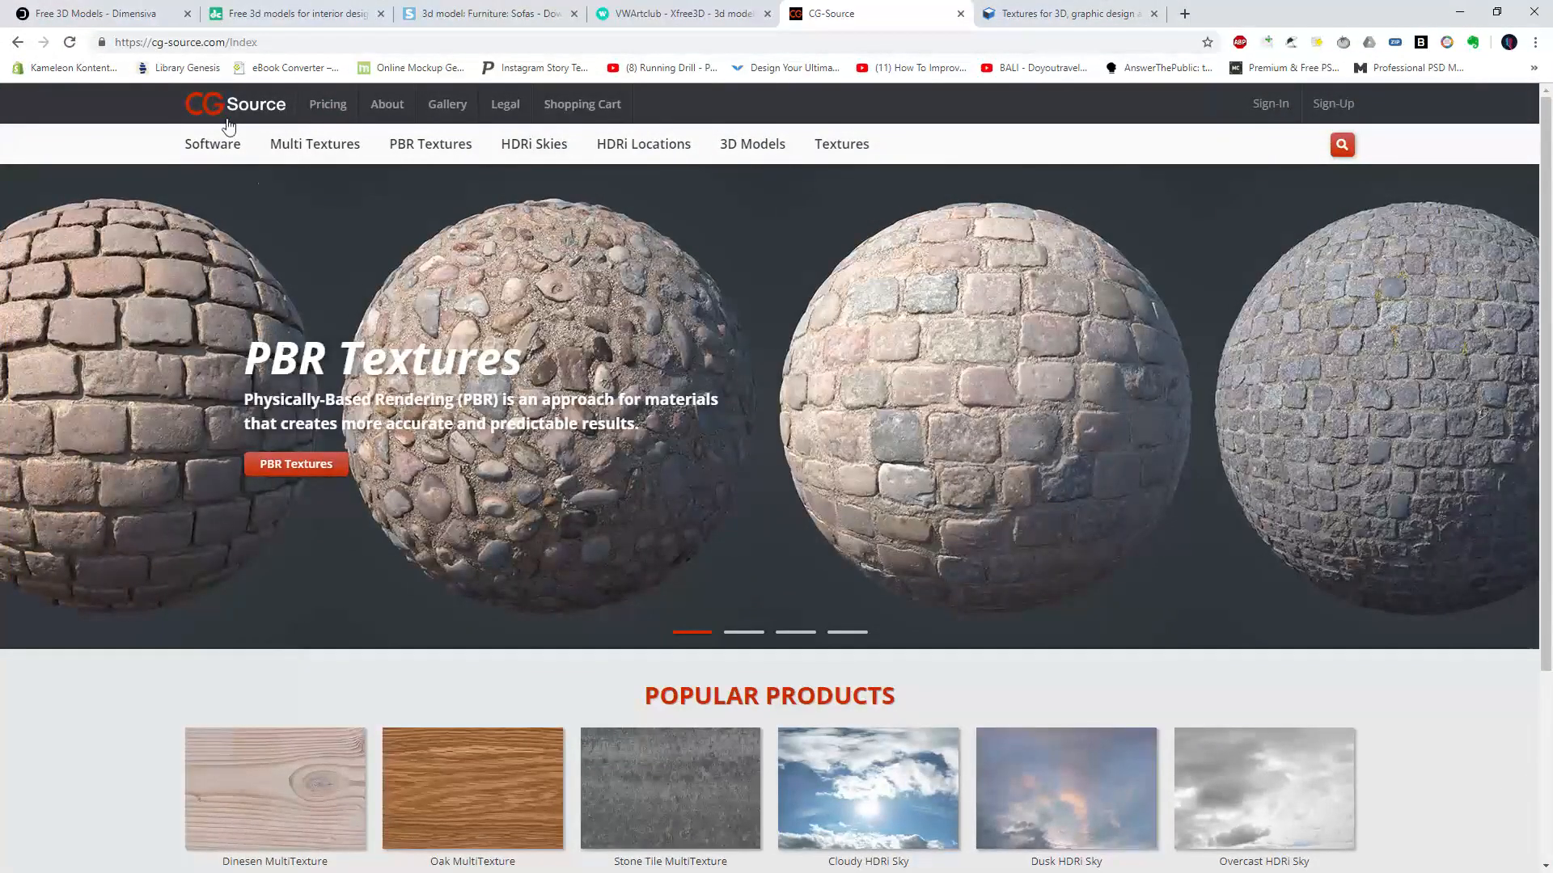
- In the web browser, look through the Wood Boards multi-textures on CG-Source, including the oak and ash boards
mouse_move(343, 158)
left_click(316, 193)
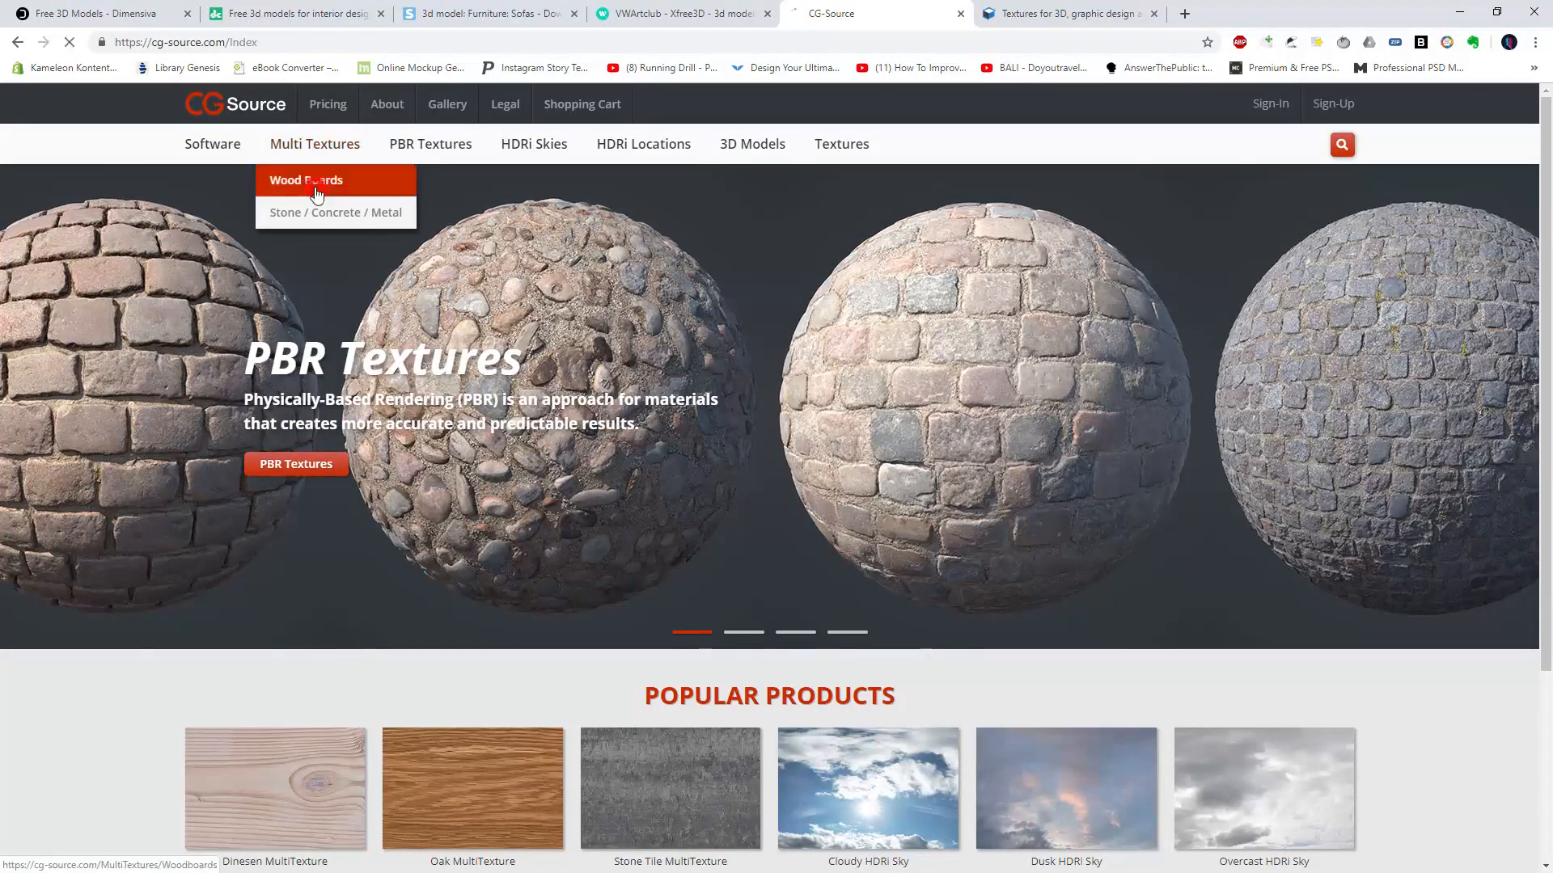
scroll(1012, 440, "down", 10)
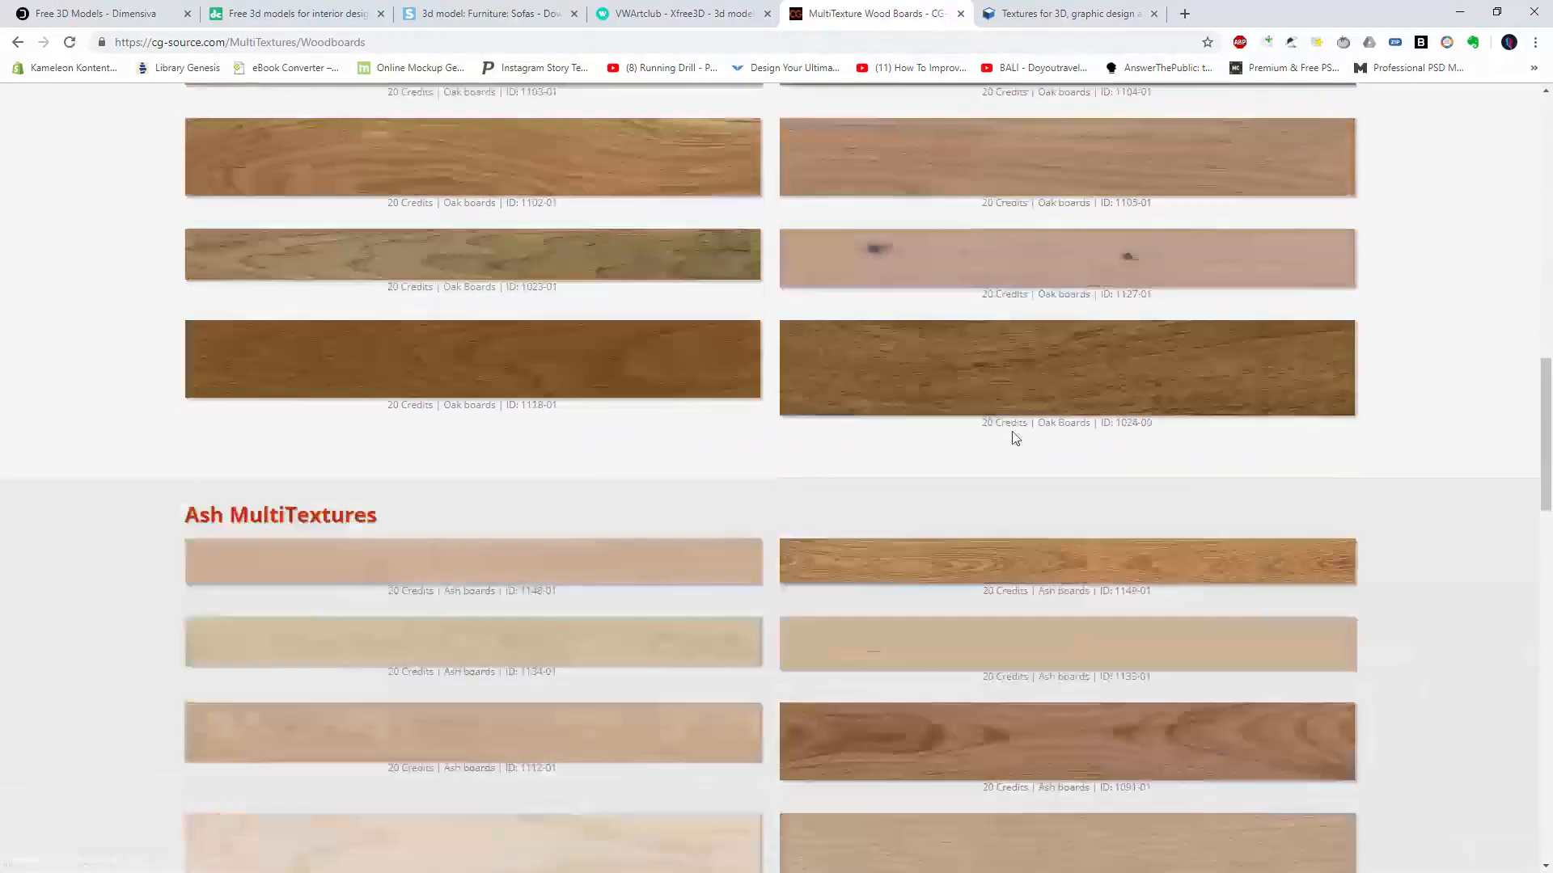
scroll(1012, 431, "down", 4)
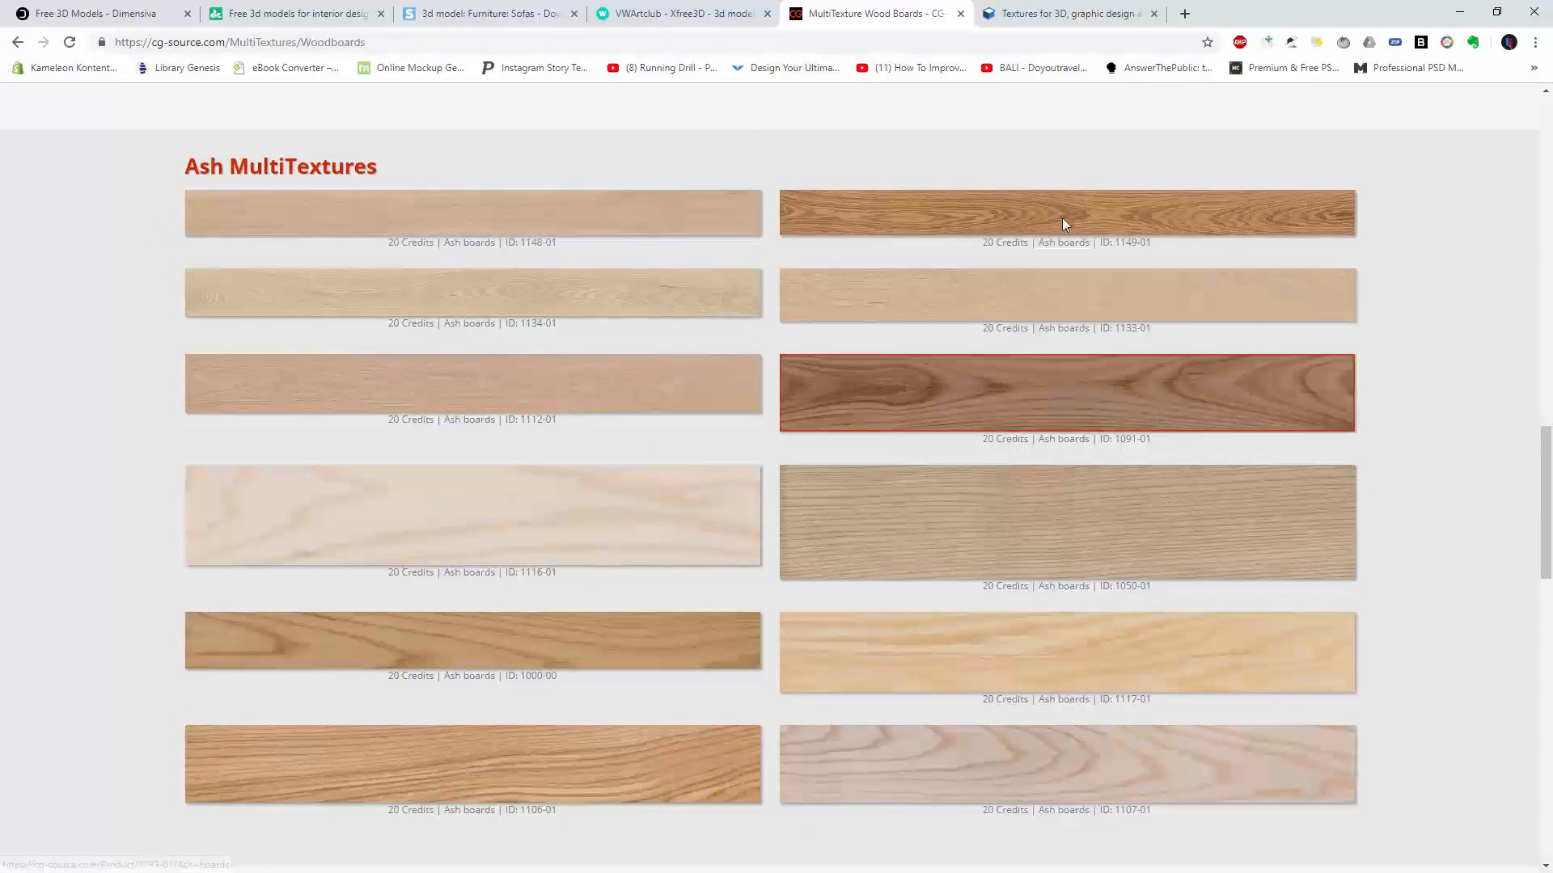
- Browse the Fine Wood category under Wood on textures.com, and return to 3ds Max
left_click(1051, 13)
scroll(679, 409, "down", 3)
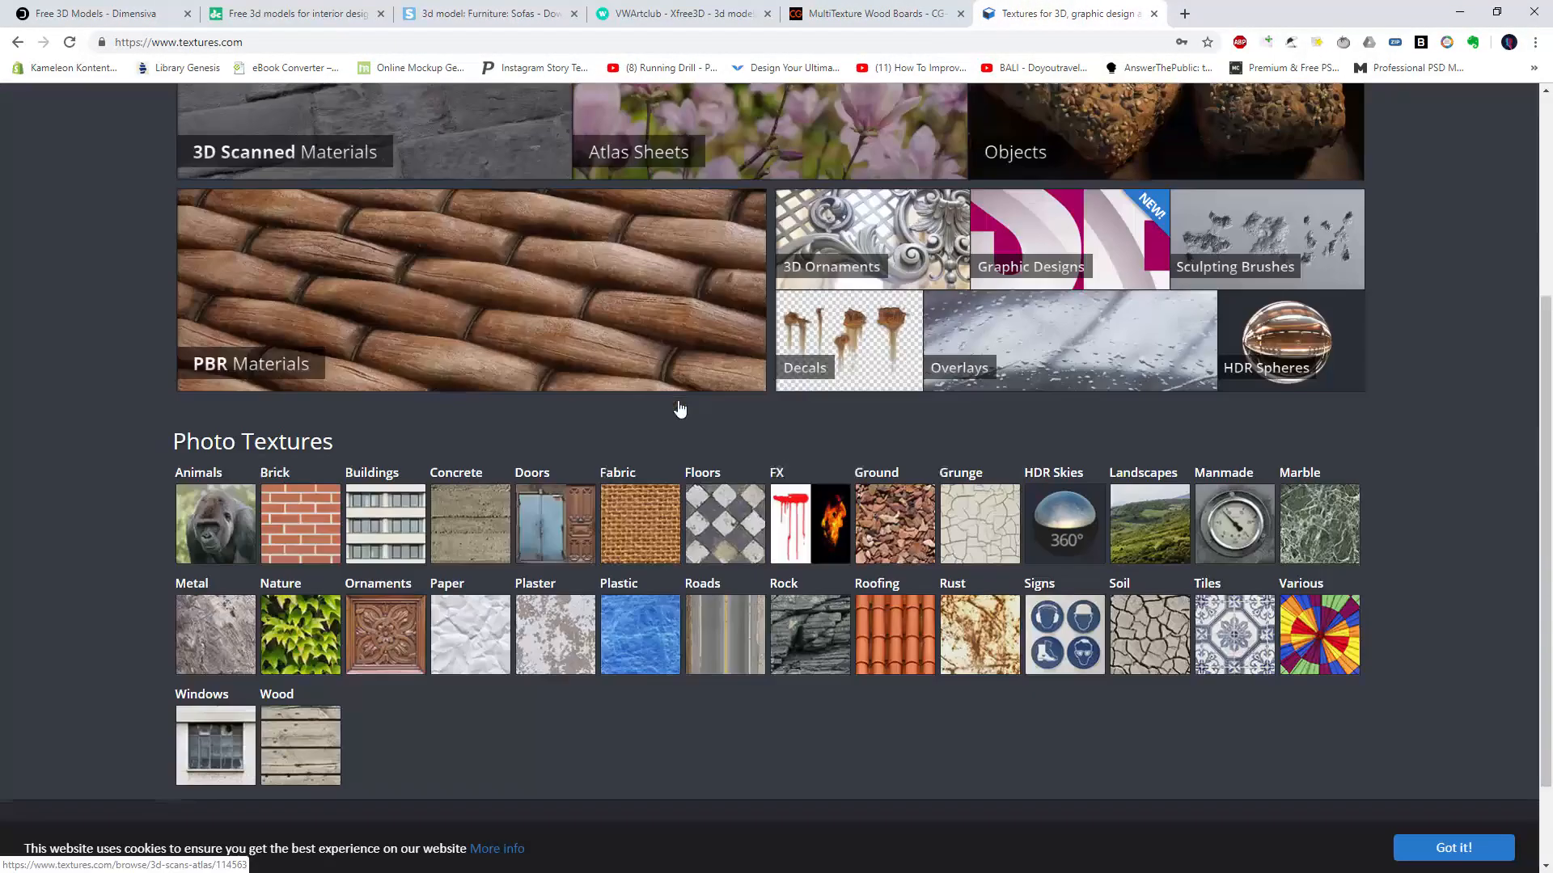
left_click(315, 745)
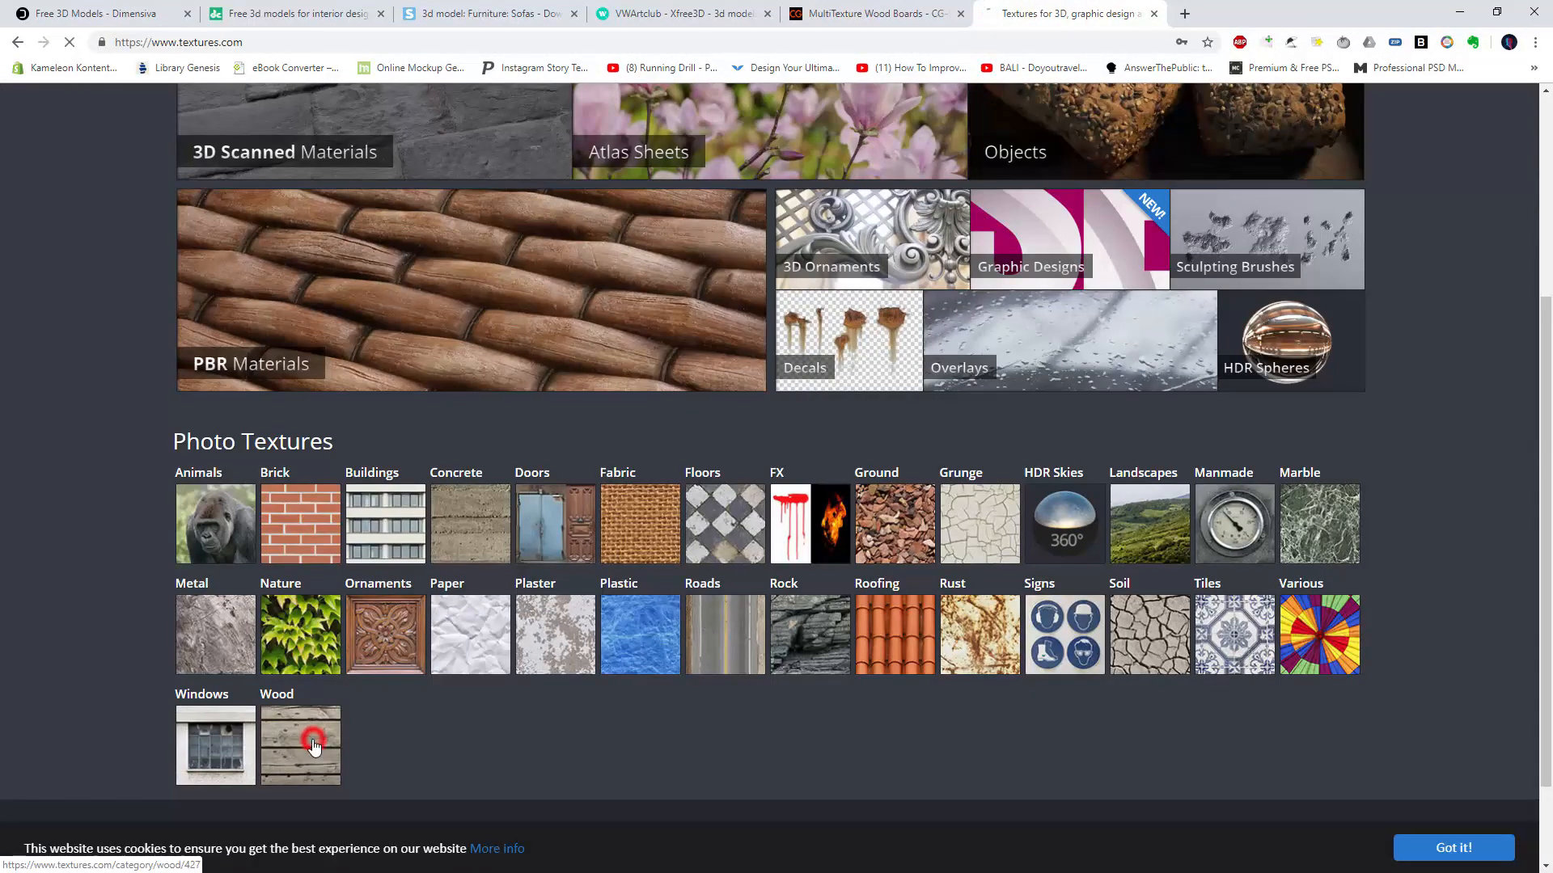
scroll(987, 433, "down", 3)
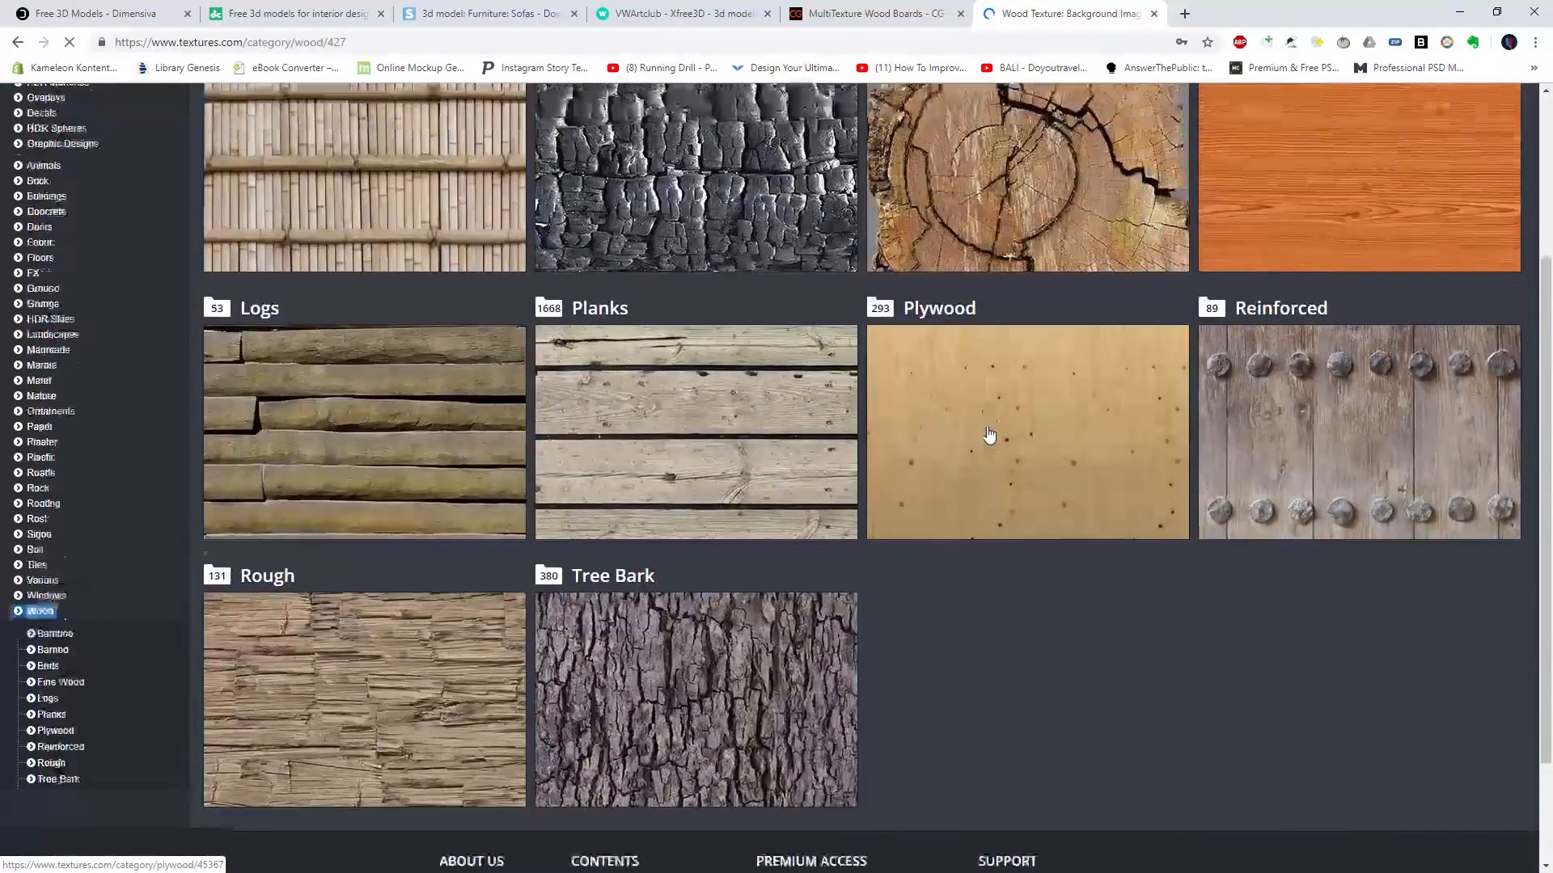
scroll(988, 435, "up", 2)
left_click(1328, 358)
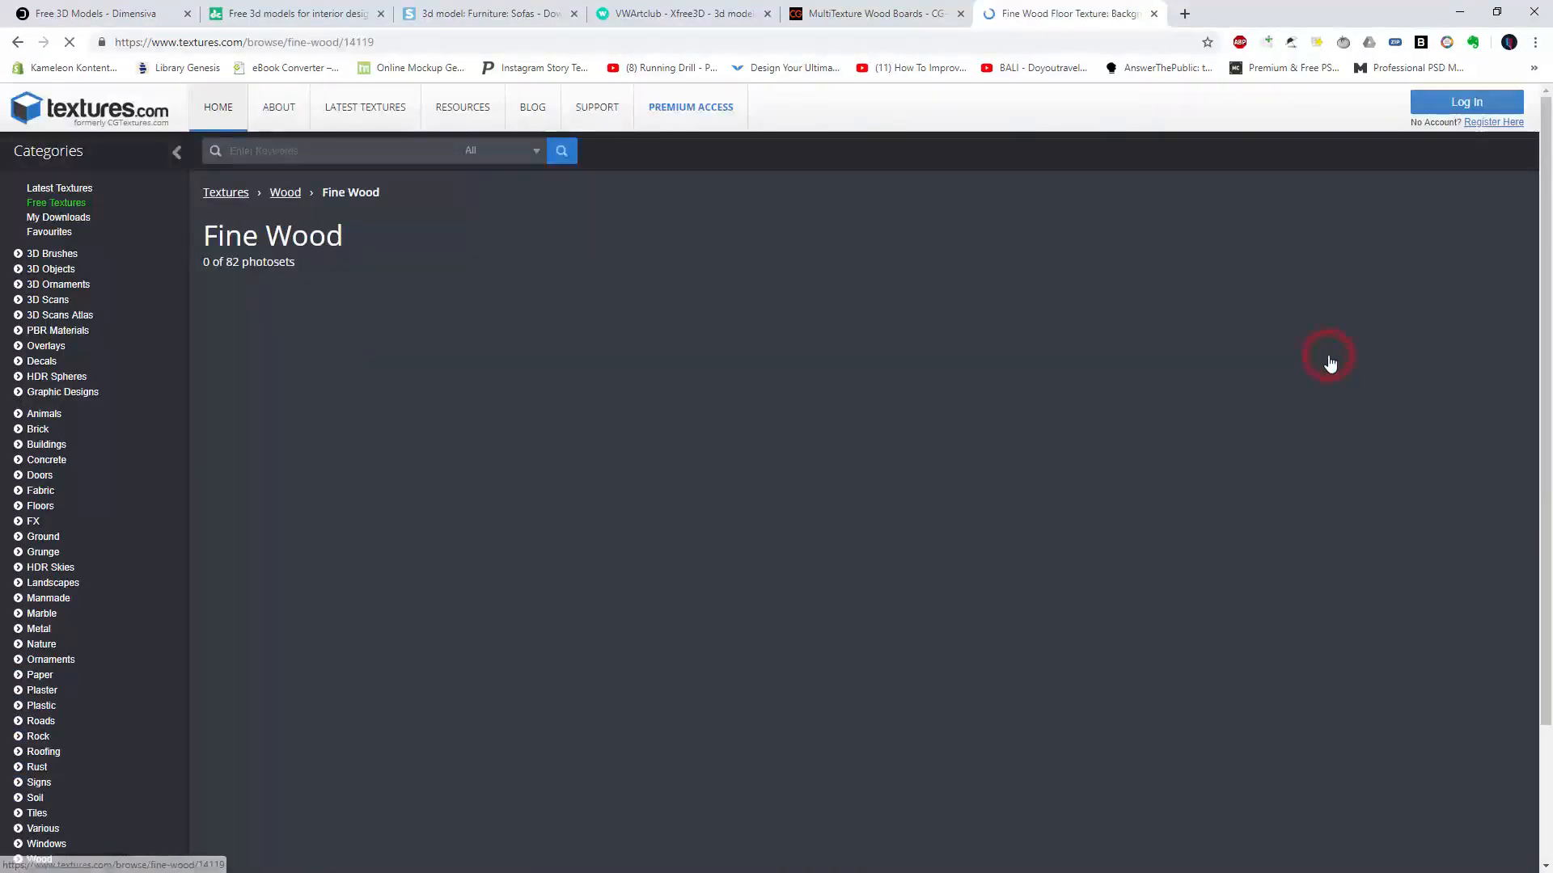
scroll(1330, 364, "down", 10)
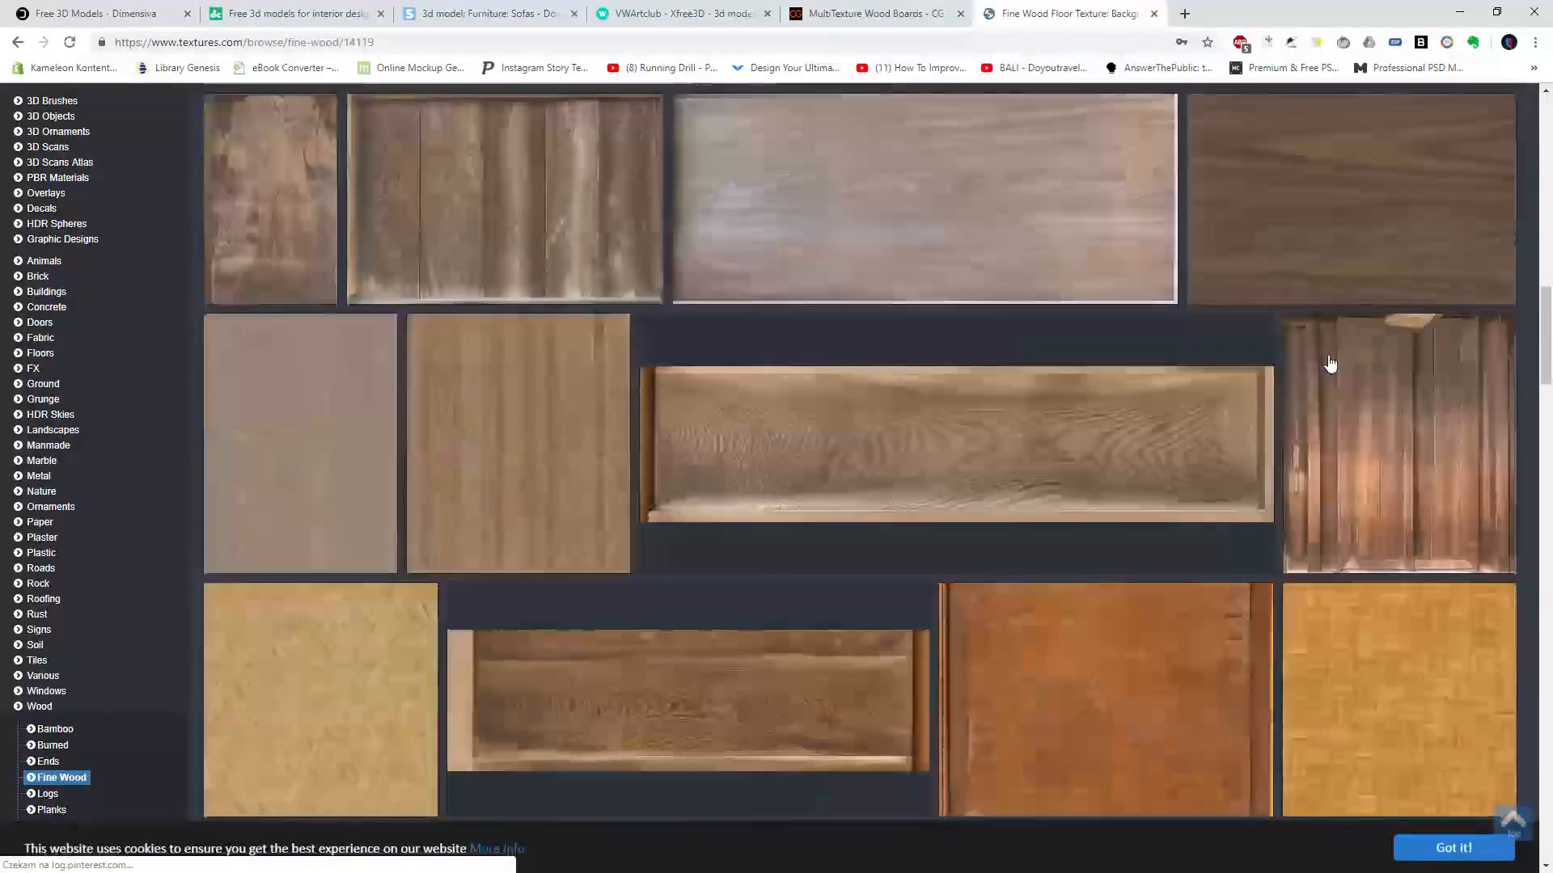
left_click(1457, 14)
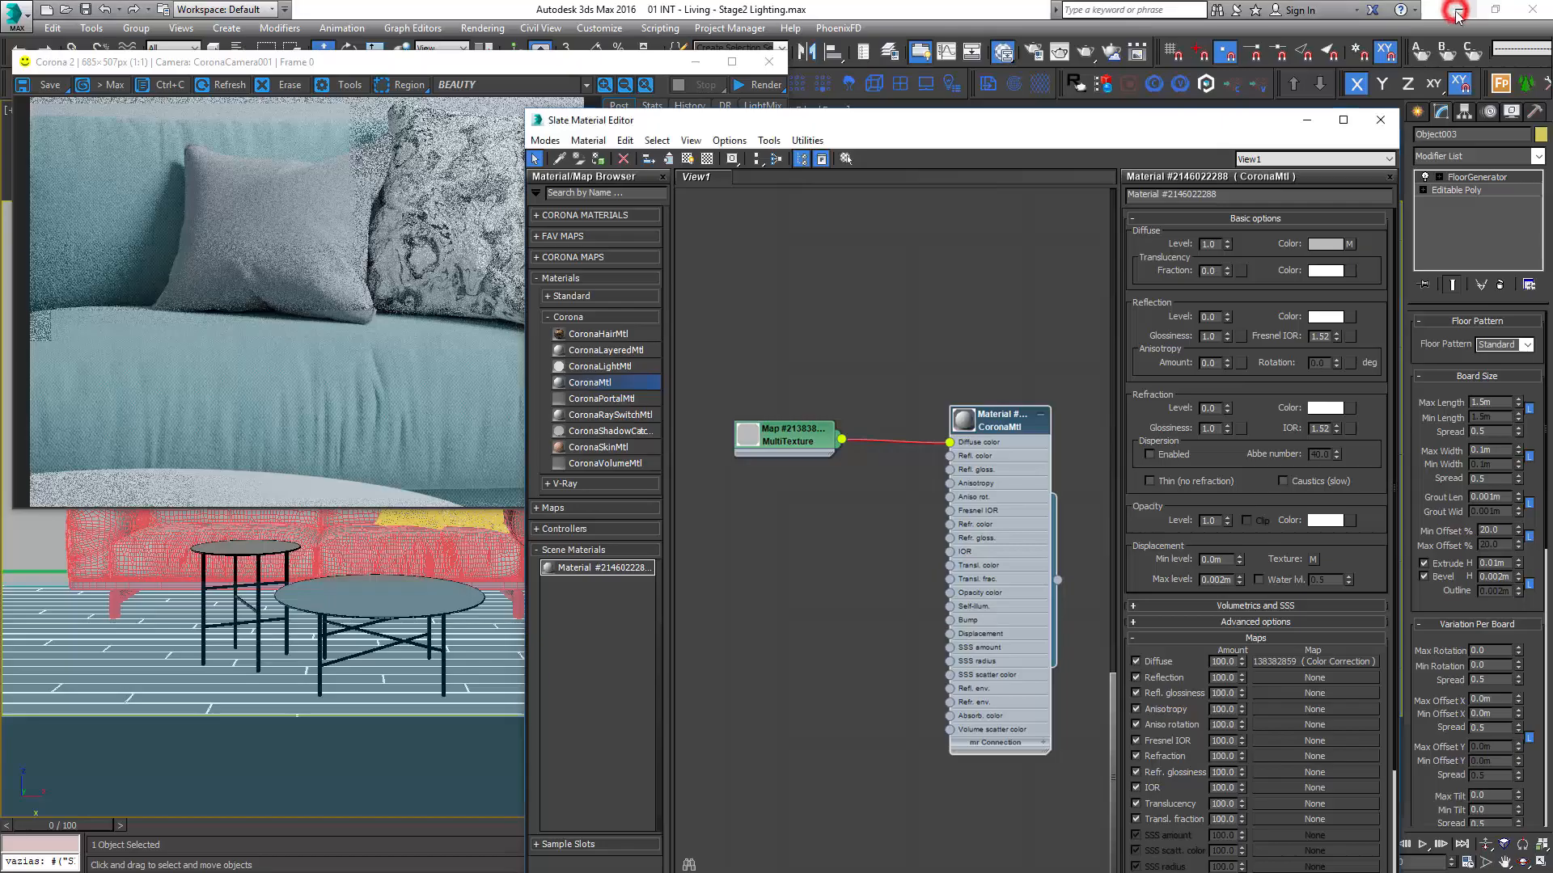
- Start adding bitmaps to the MultiTexture map and go to the folder T:\02 LIBRARY\02 TEXTURES\CGSOURCE\FLOOR_BOARDS\0109-01
double_click(783, 435)
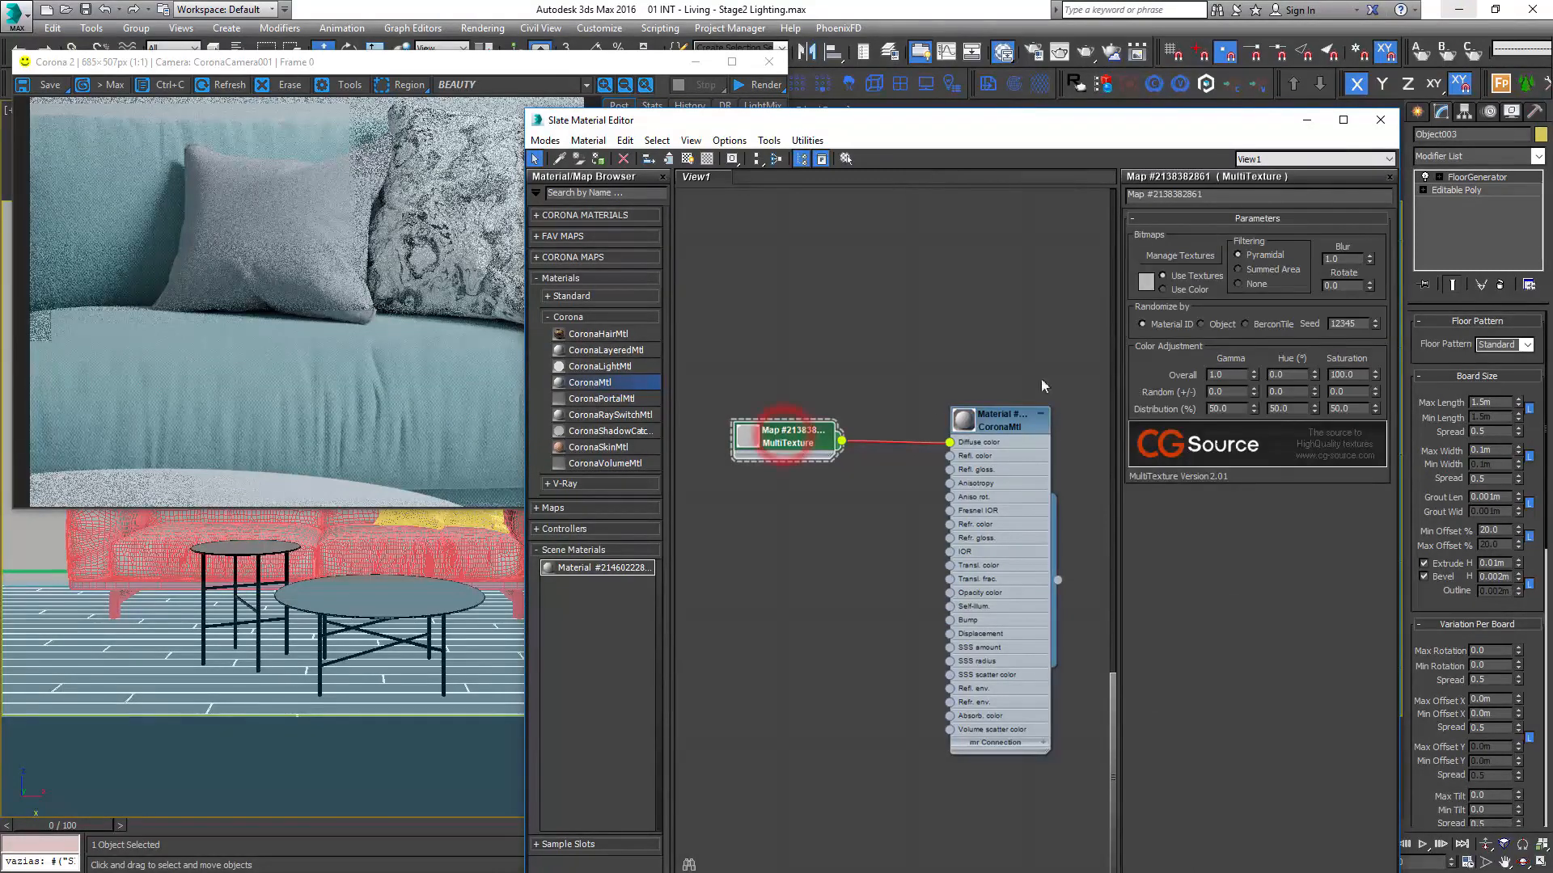
left_click(1165, 256)
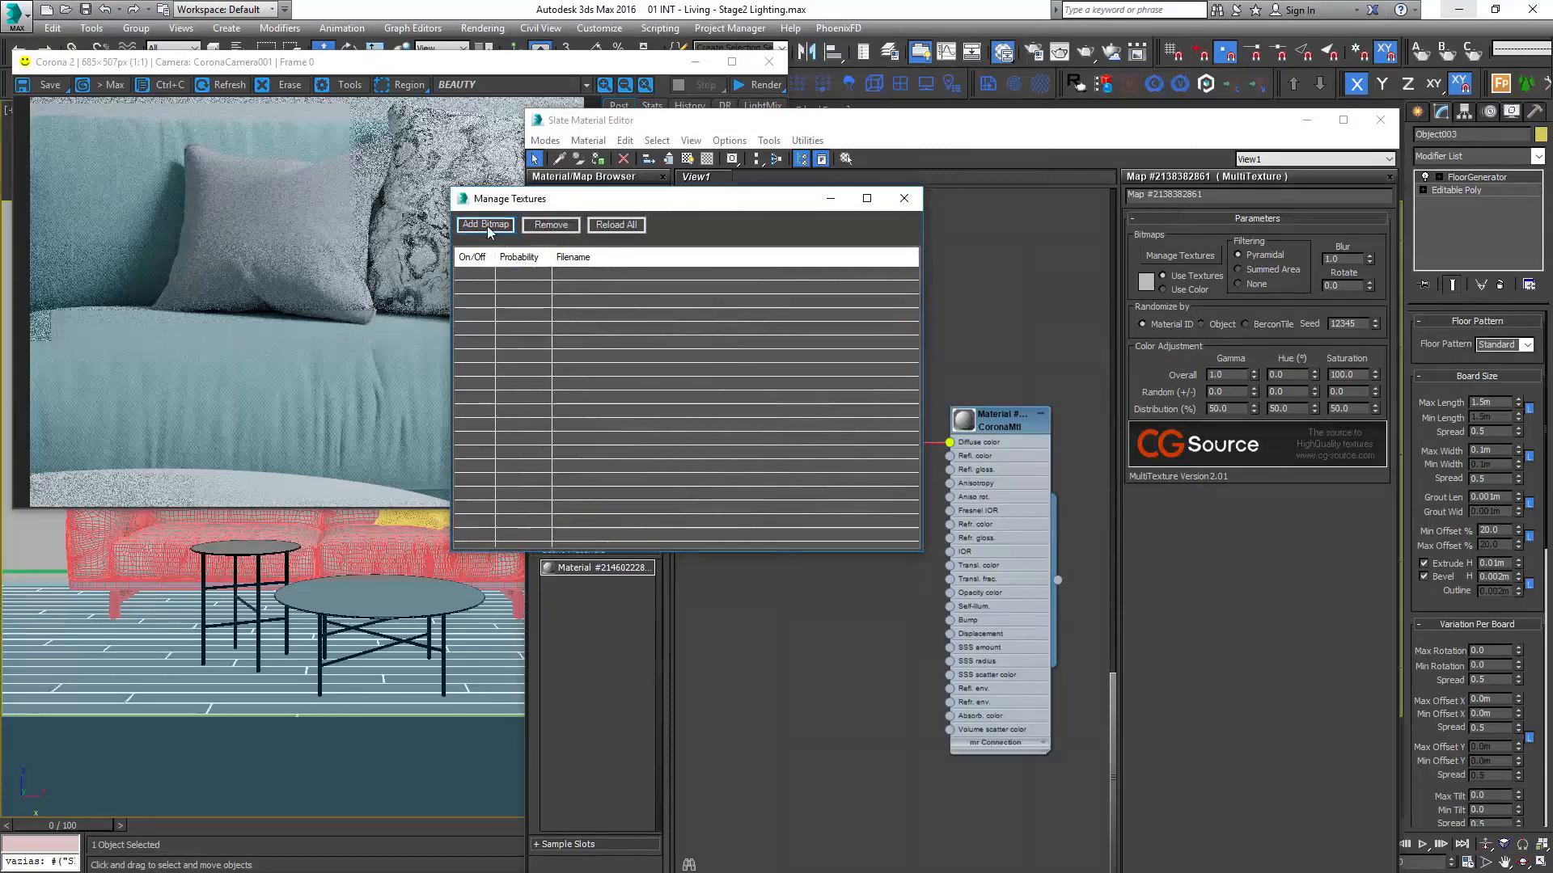
left_click(487, 226)
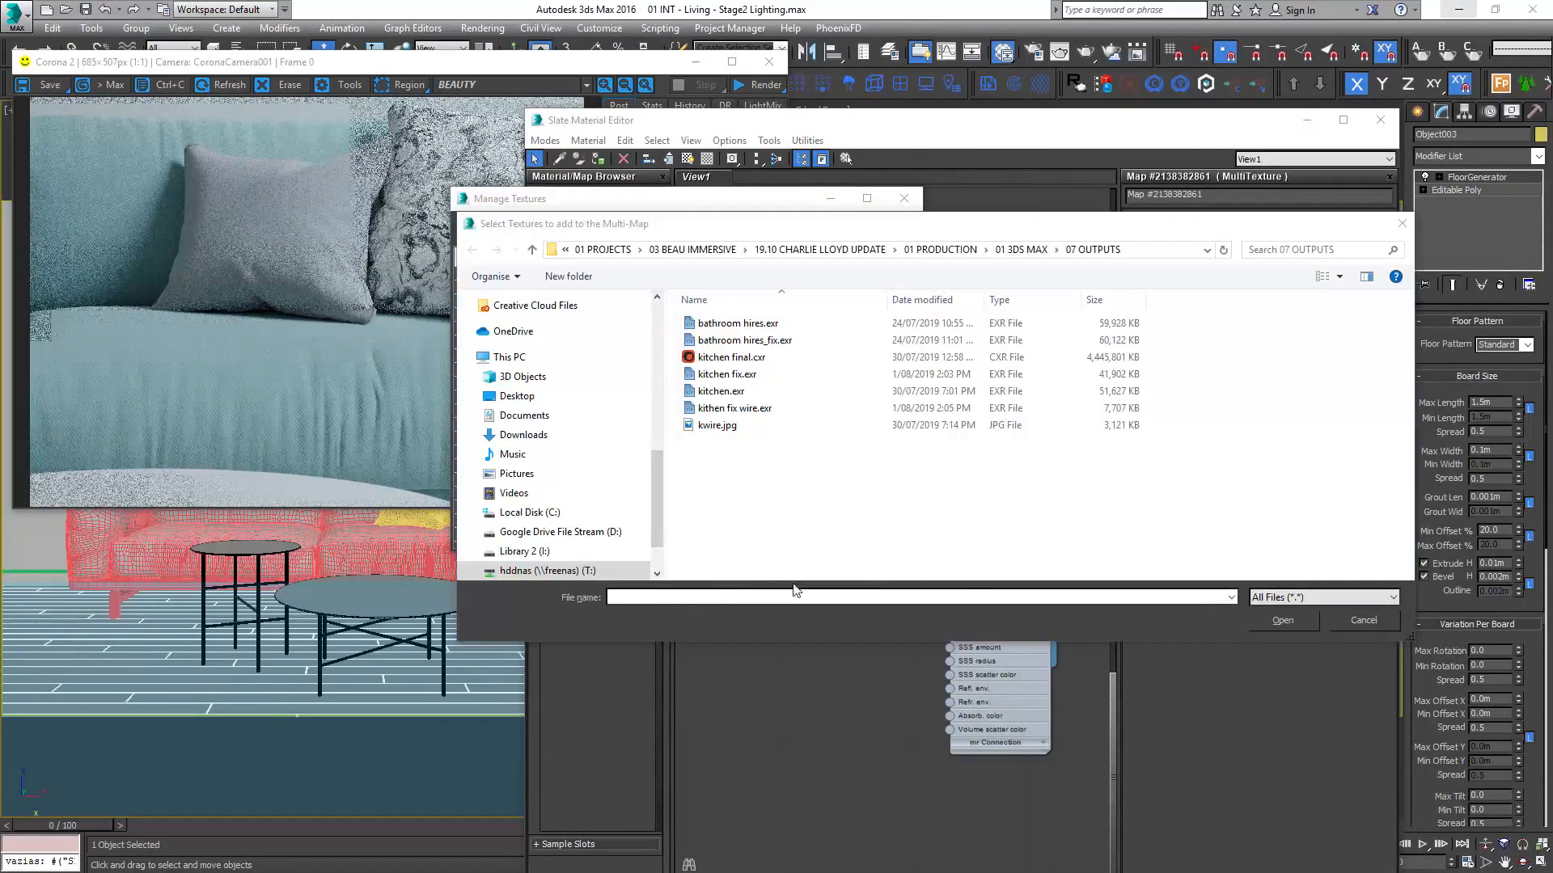
left_click(697, 600)
type("T:\\02 LIBRARY\\02 TEXTURES\\CGSOURCE\\FLOOR_BOARDS\\0109-01")
key("Return")
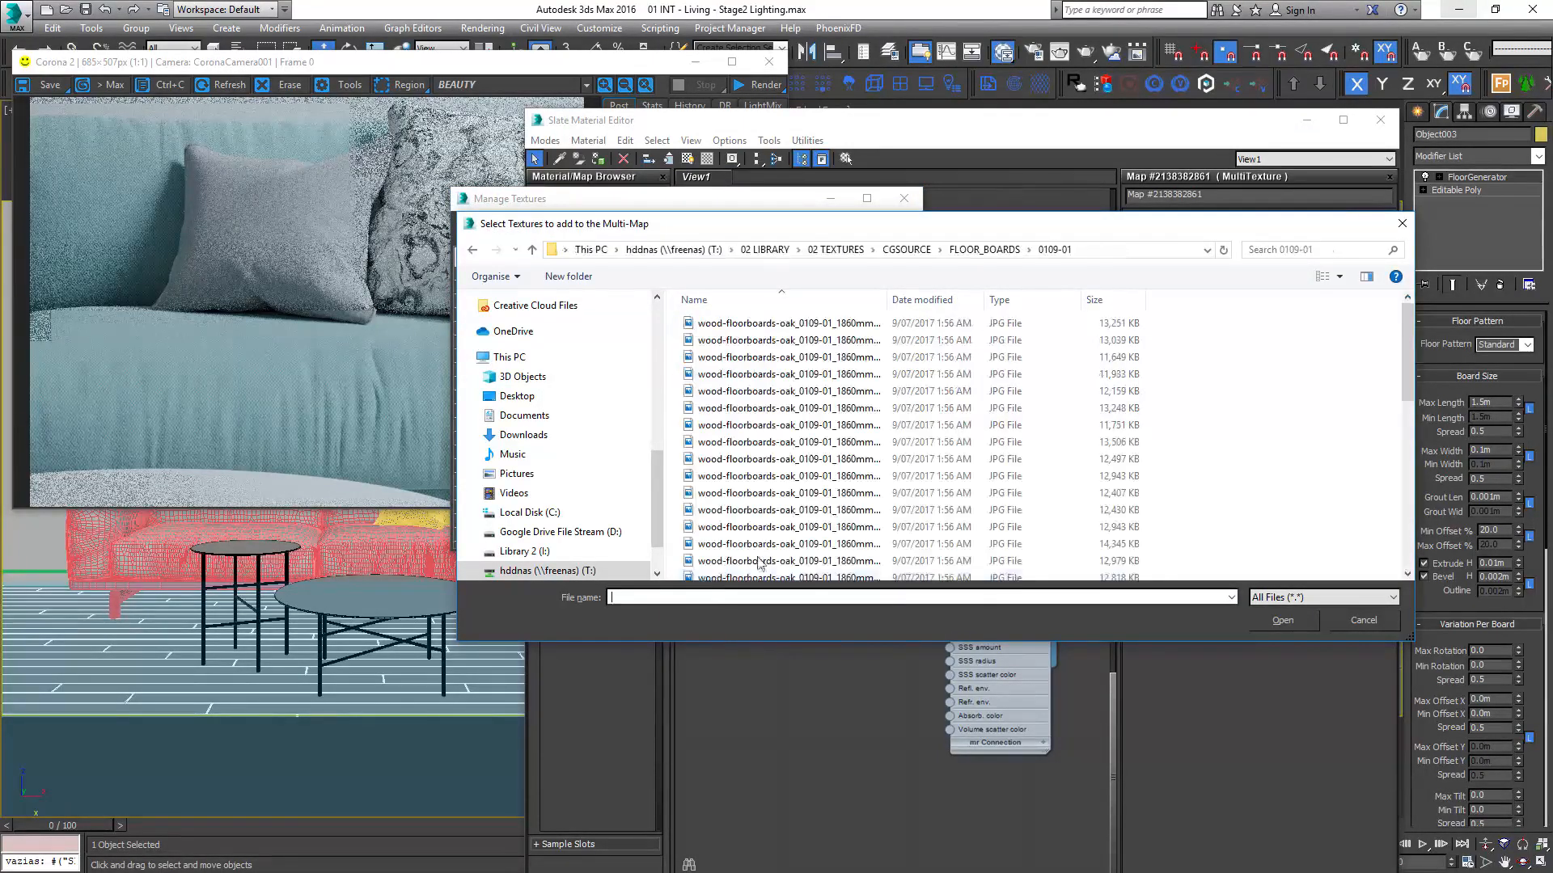
- Add the oak floorboard images from the first file through colormatched_10 to the MultiTexture and close its texture manager
right_click(1243, 339)
mouse_move(1294, 336)
left_click(1171, 349)
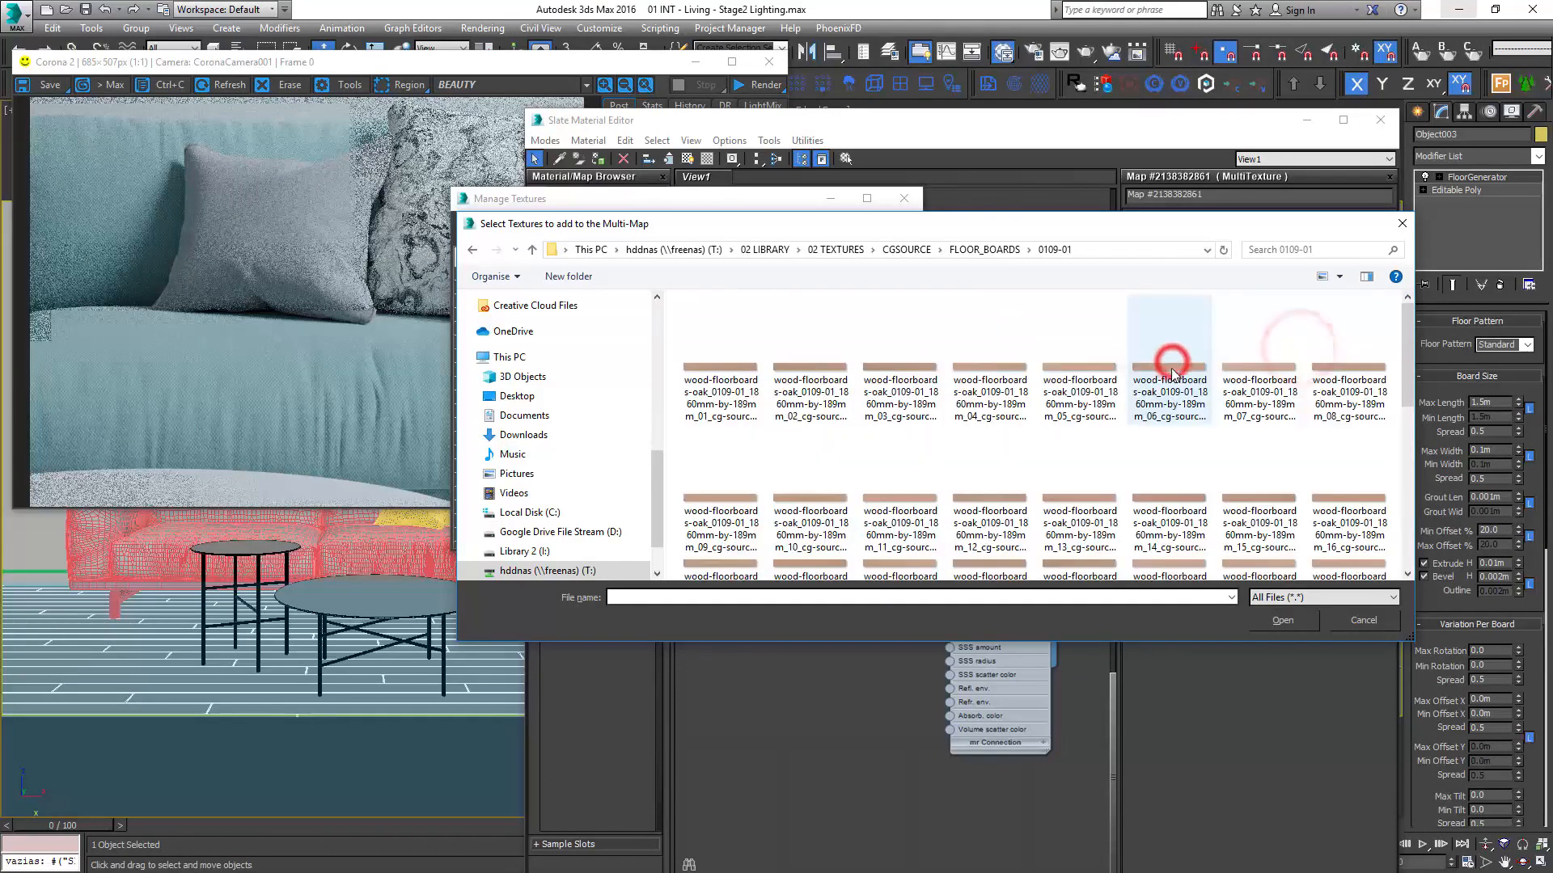
left_click(732, 372)
scroll(1252, 402, "down", 3)
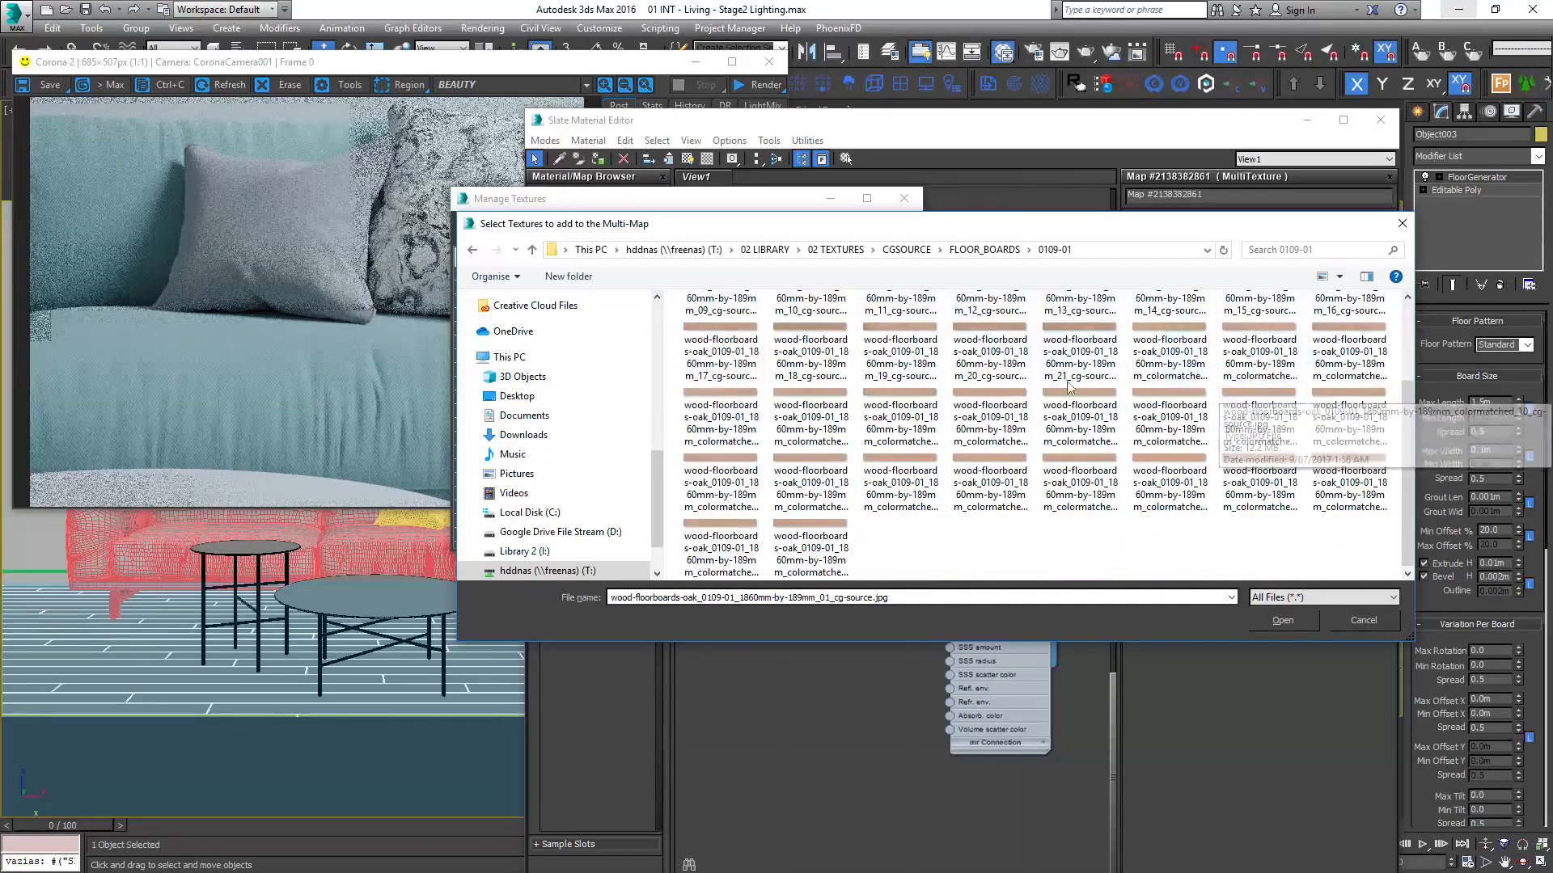
left_click(1259, 412, "shift")
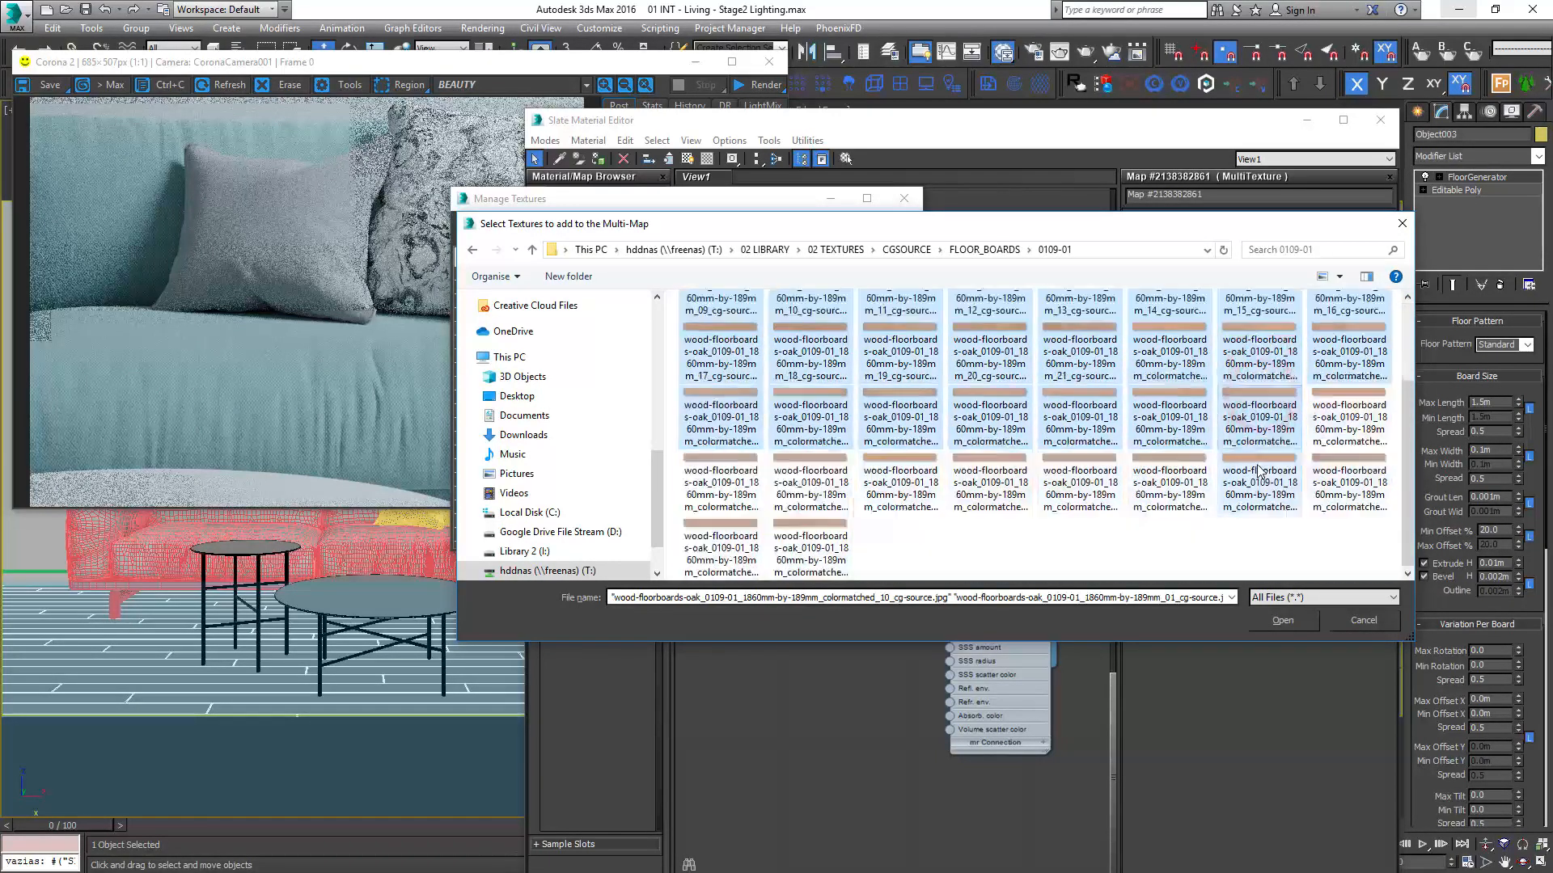
left_click(1294, 623)
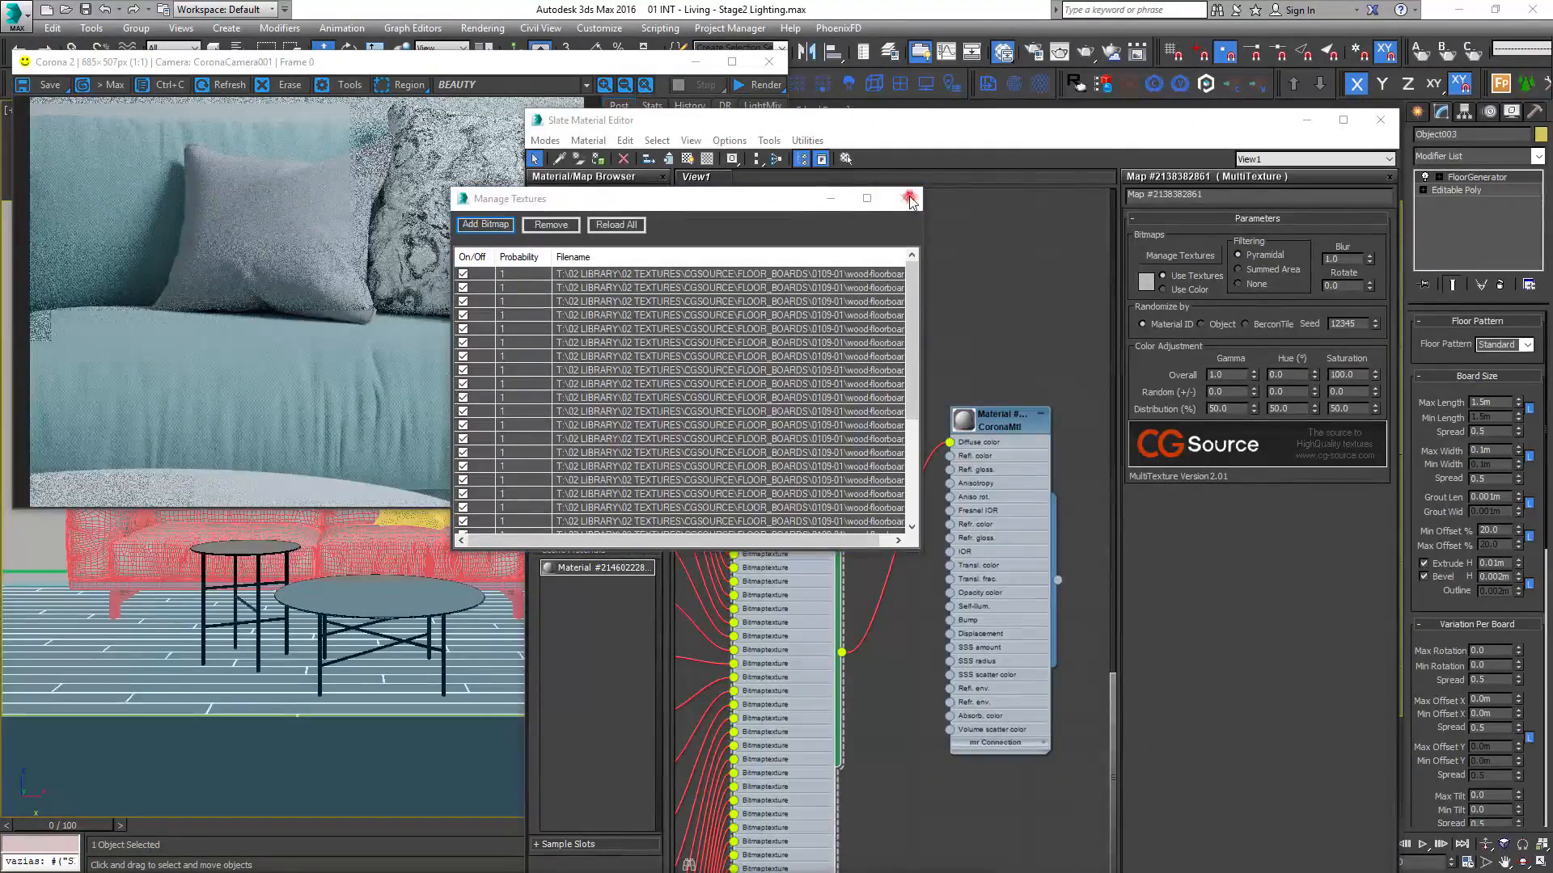
left_click(909, 201)
- Assign the floor's CoronaMtl to the selected floor object and start the interactive render
scroll(872, 424, "down", 4)
left_click_drag(955, 488, 992, 558)
left_click(597, 158)
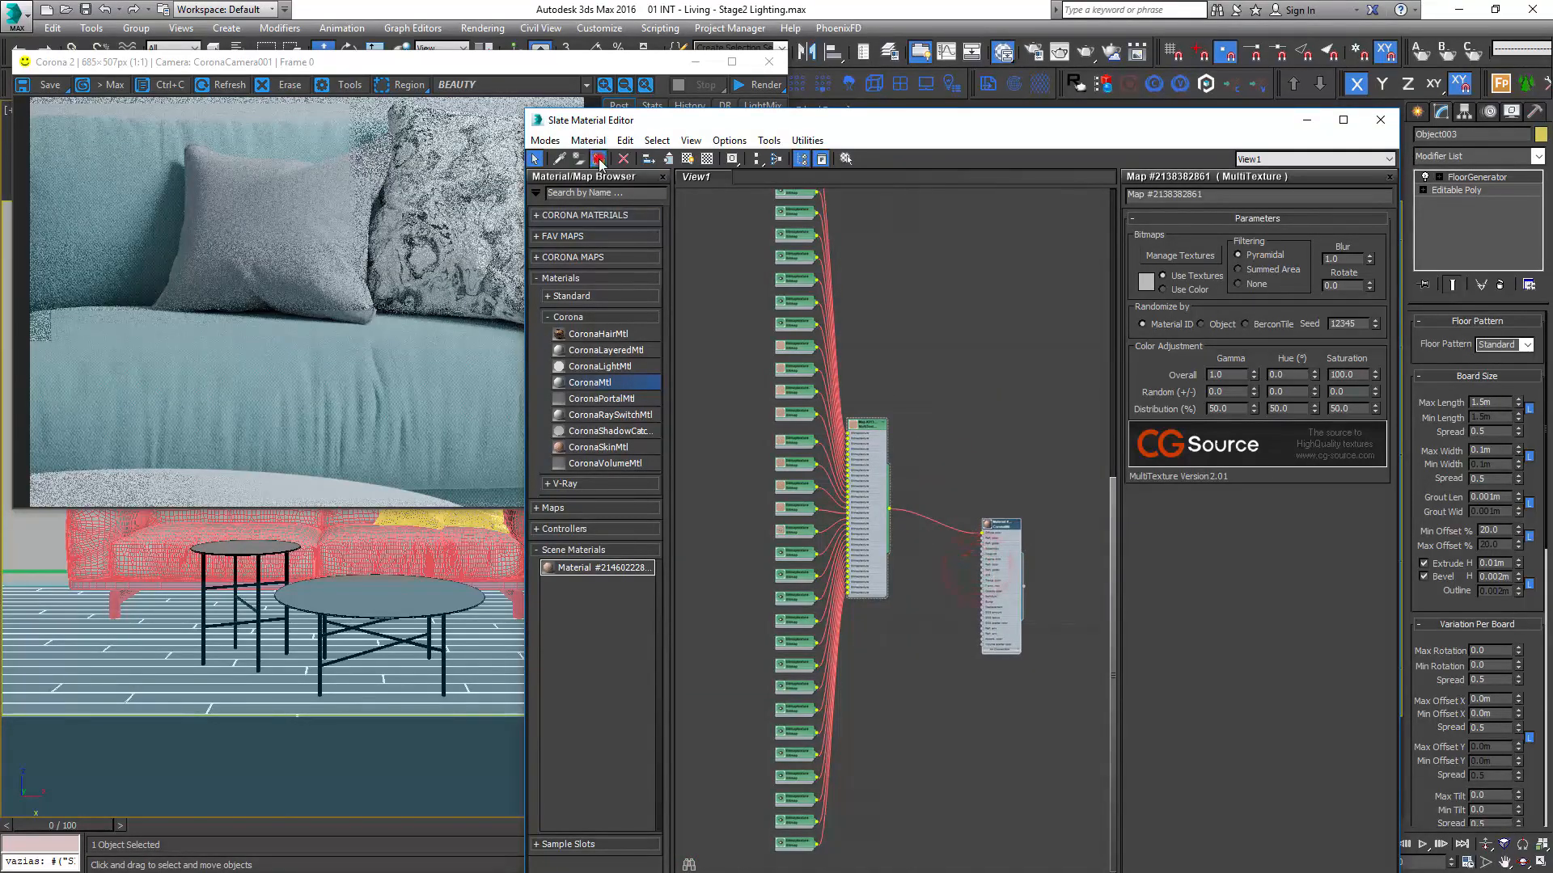
right_click(296, 585)
left_click(250, 508)
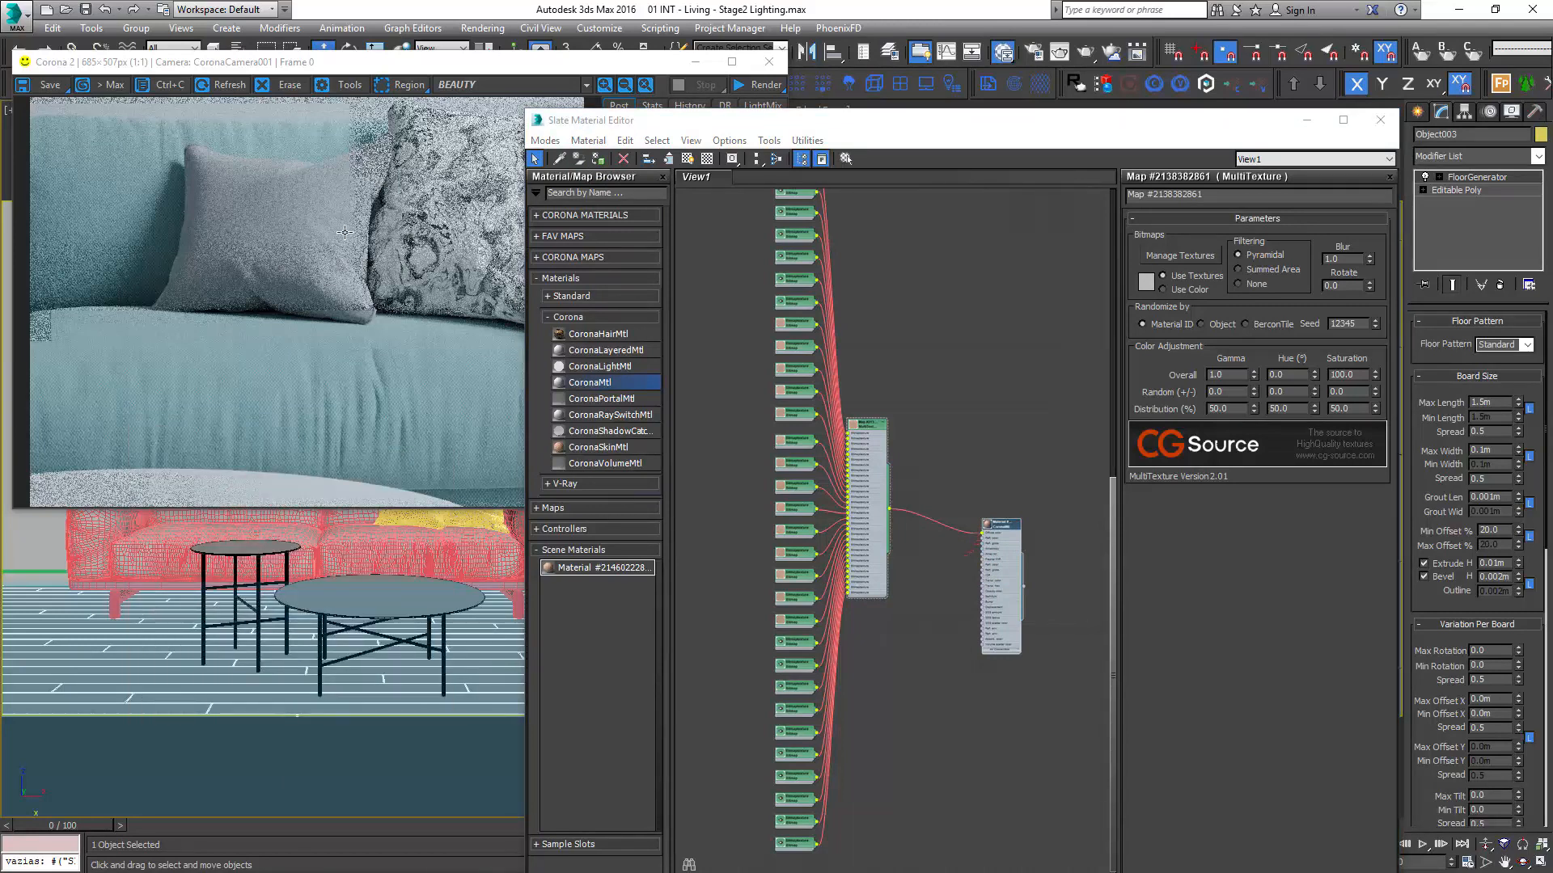
key("shift+q")
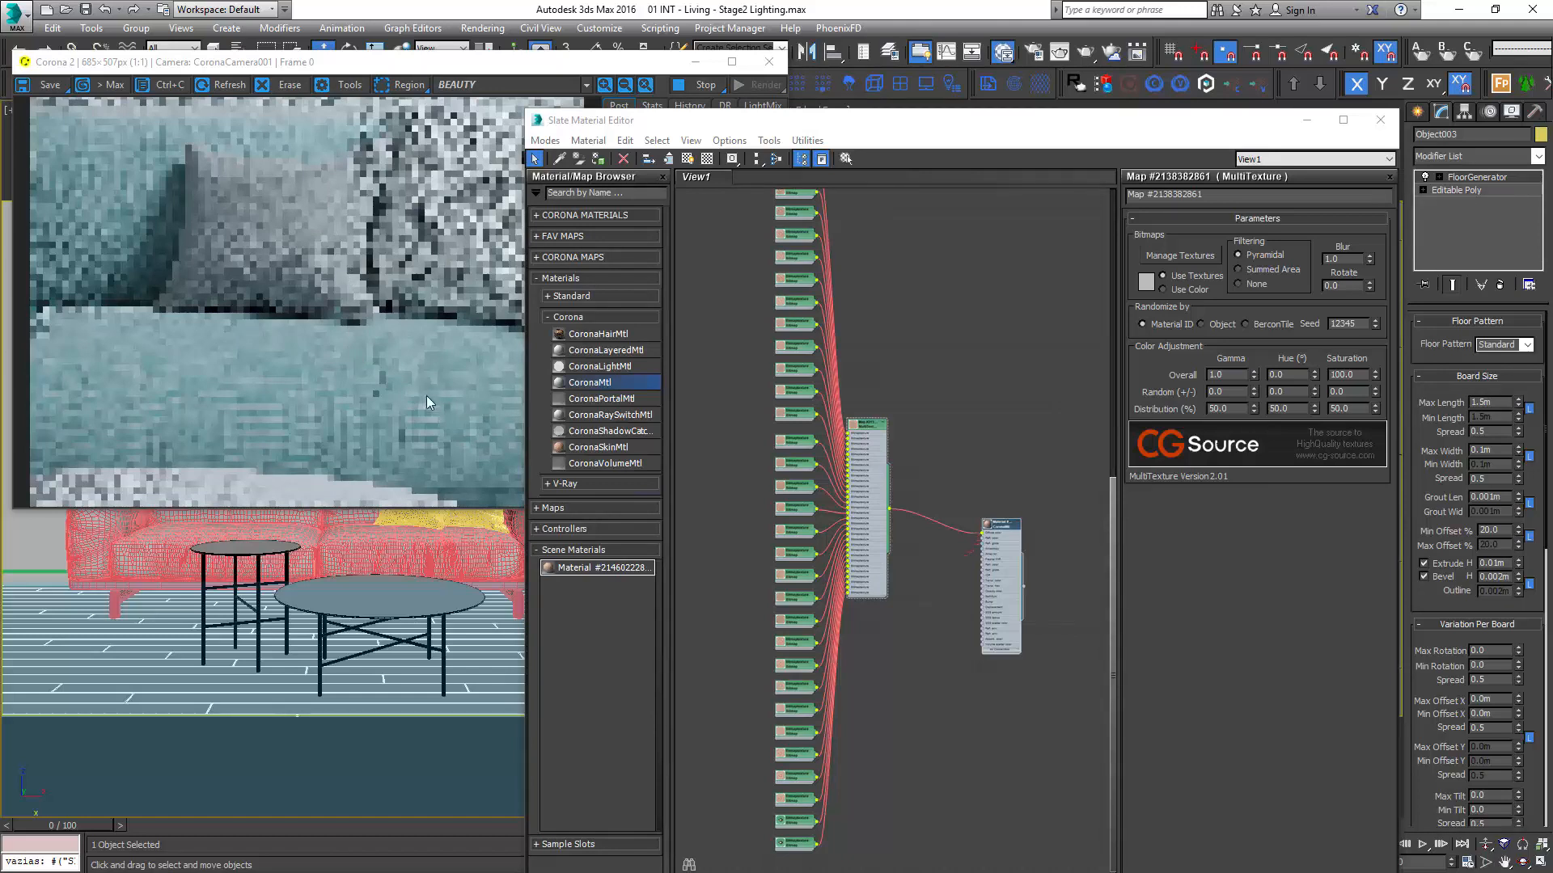
- Show the whole scene in the render and limit the render region to the full width of the floor area
left_click(363, 427)
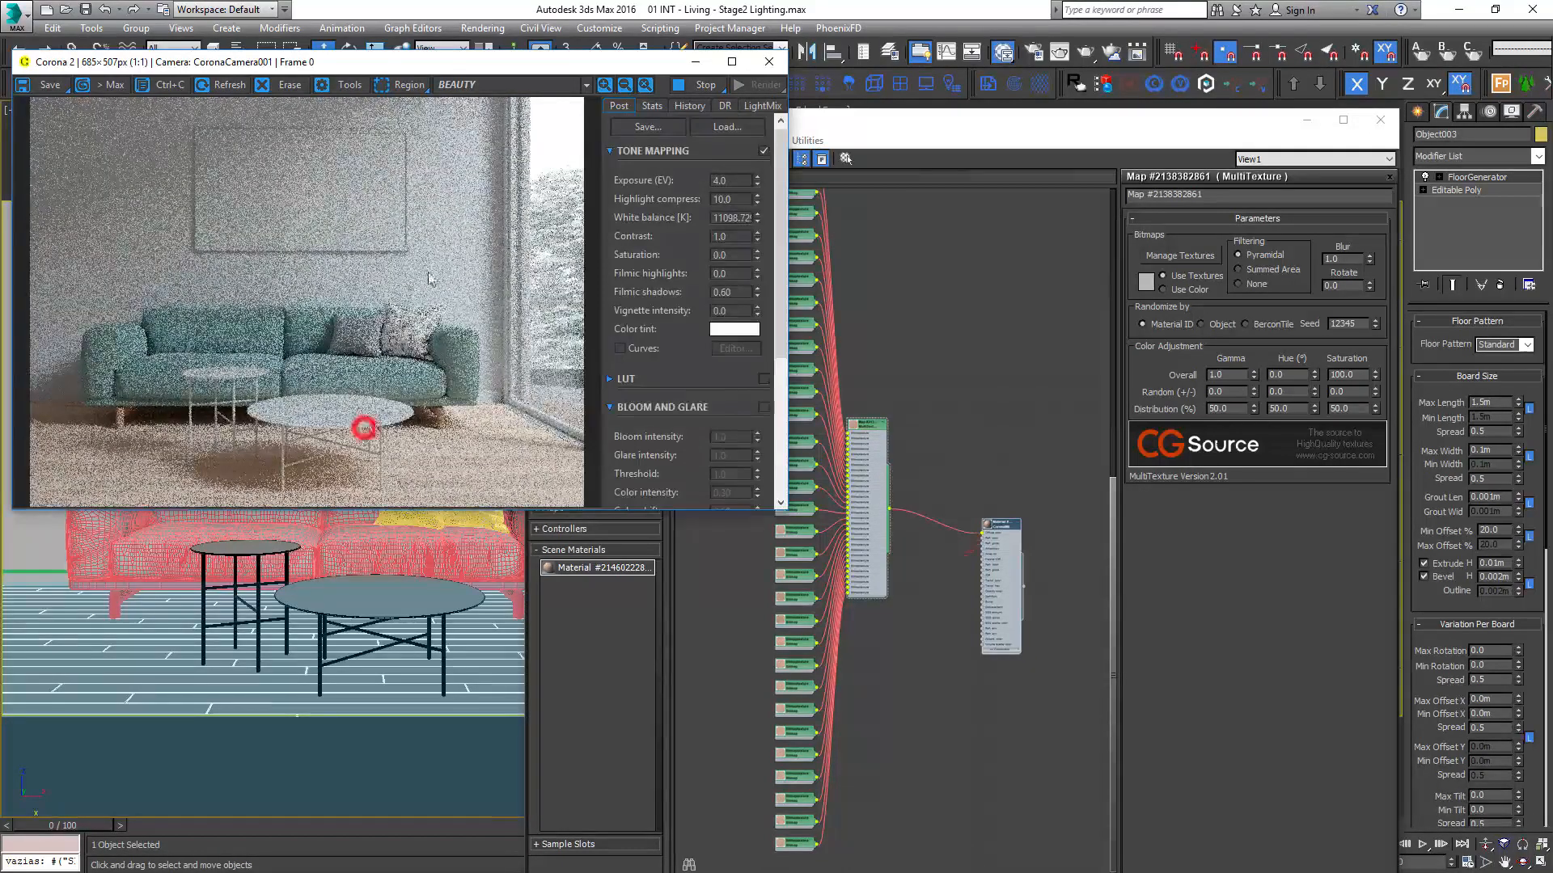
left_click(385, 84)
left_click_drag(271, 372, 696, 530)
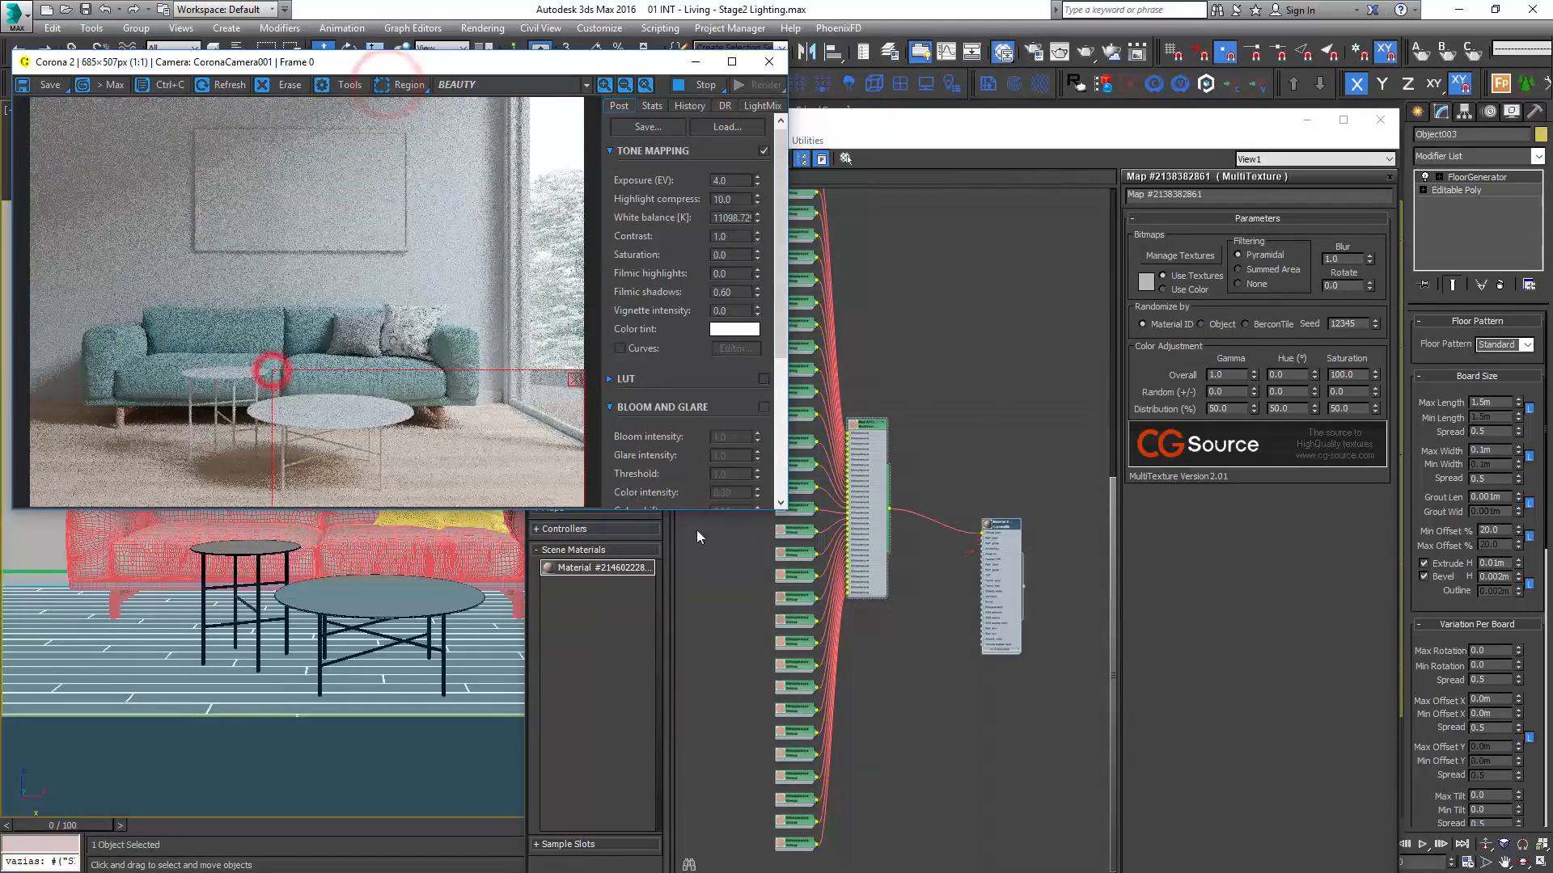
left_click_drag(270, 442, 31, 442)
- Set the floor CoronaMtl's Reflection level to 0.3 and its Glossiness to 0.65
scroll(1061, 537, "up", 5)
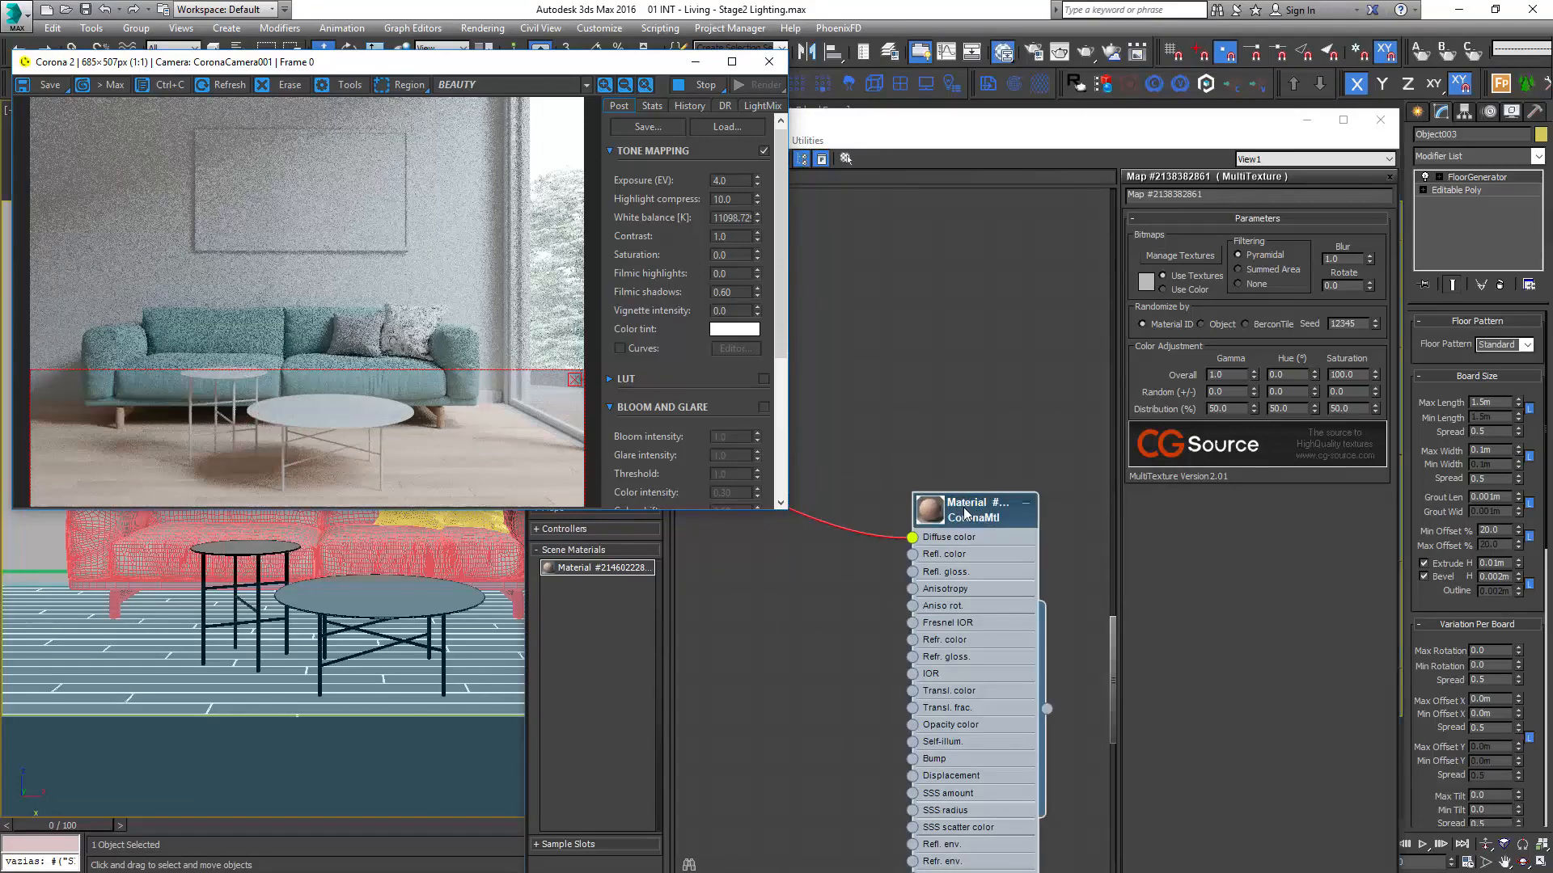
left_click(964, 512)
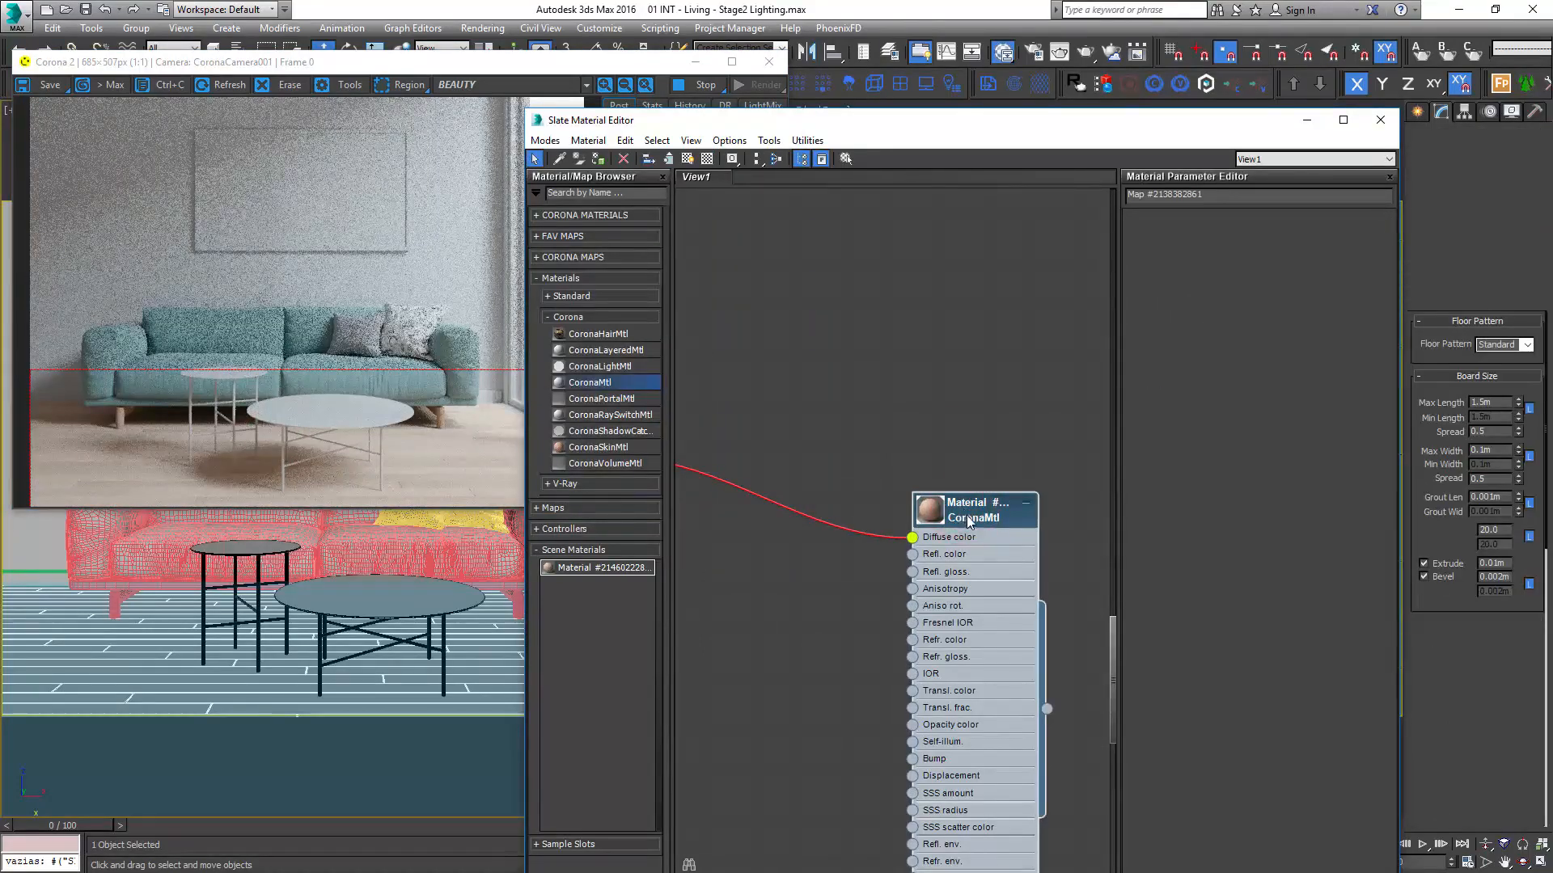
double_click(968, 522)
left_click(1219, 317)
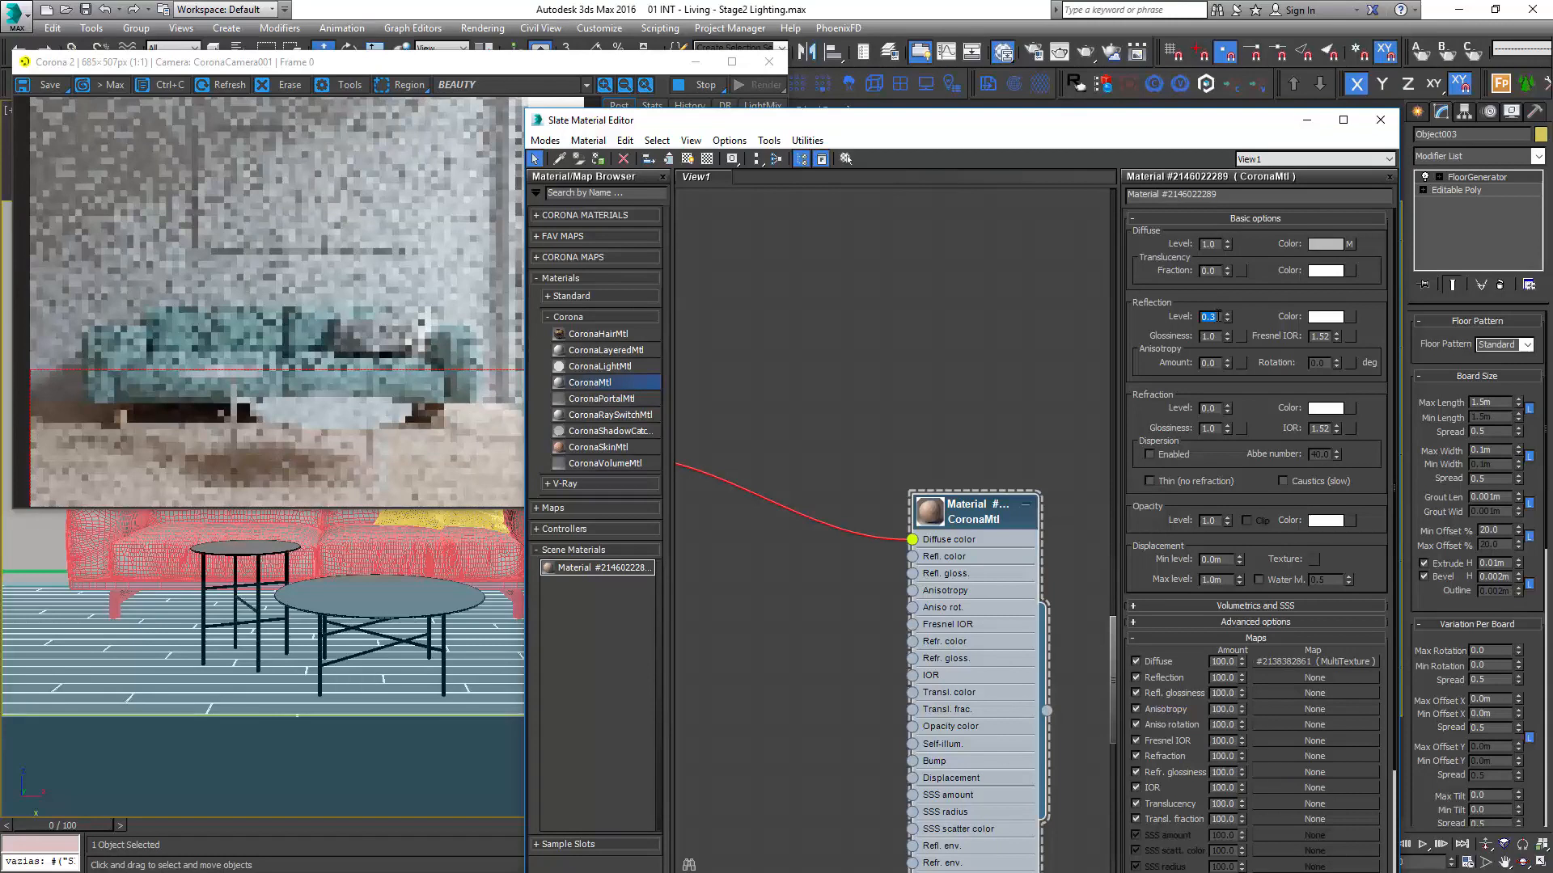
left_click(326, 431)
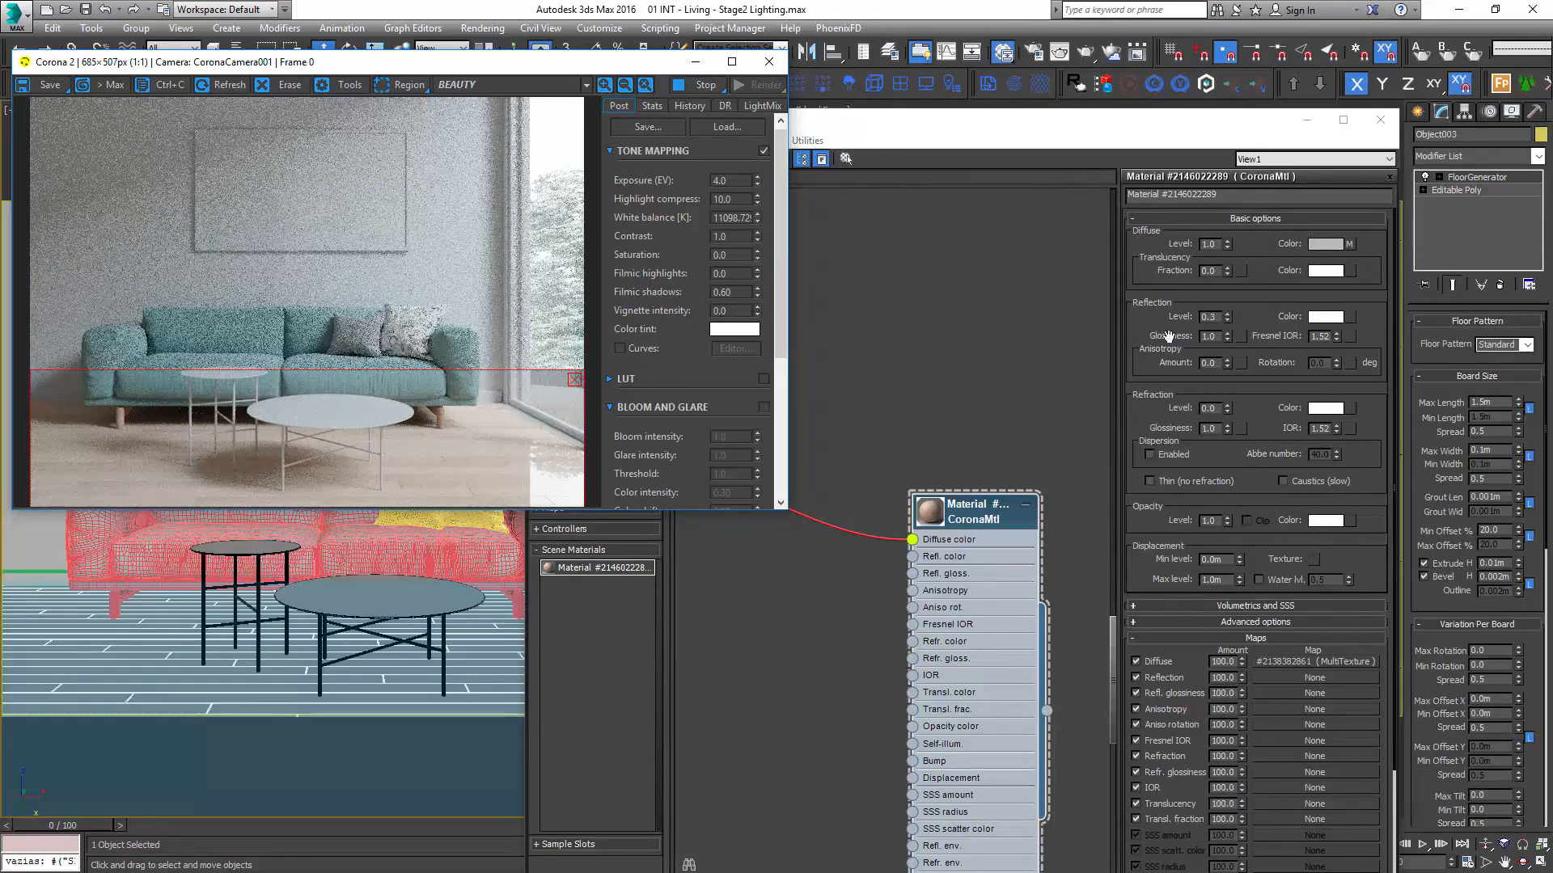
double_click(1209, 336)
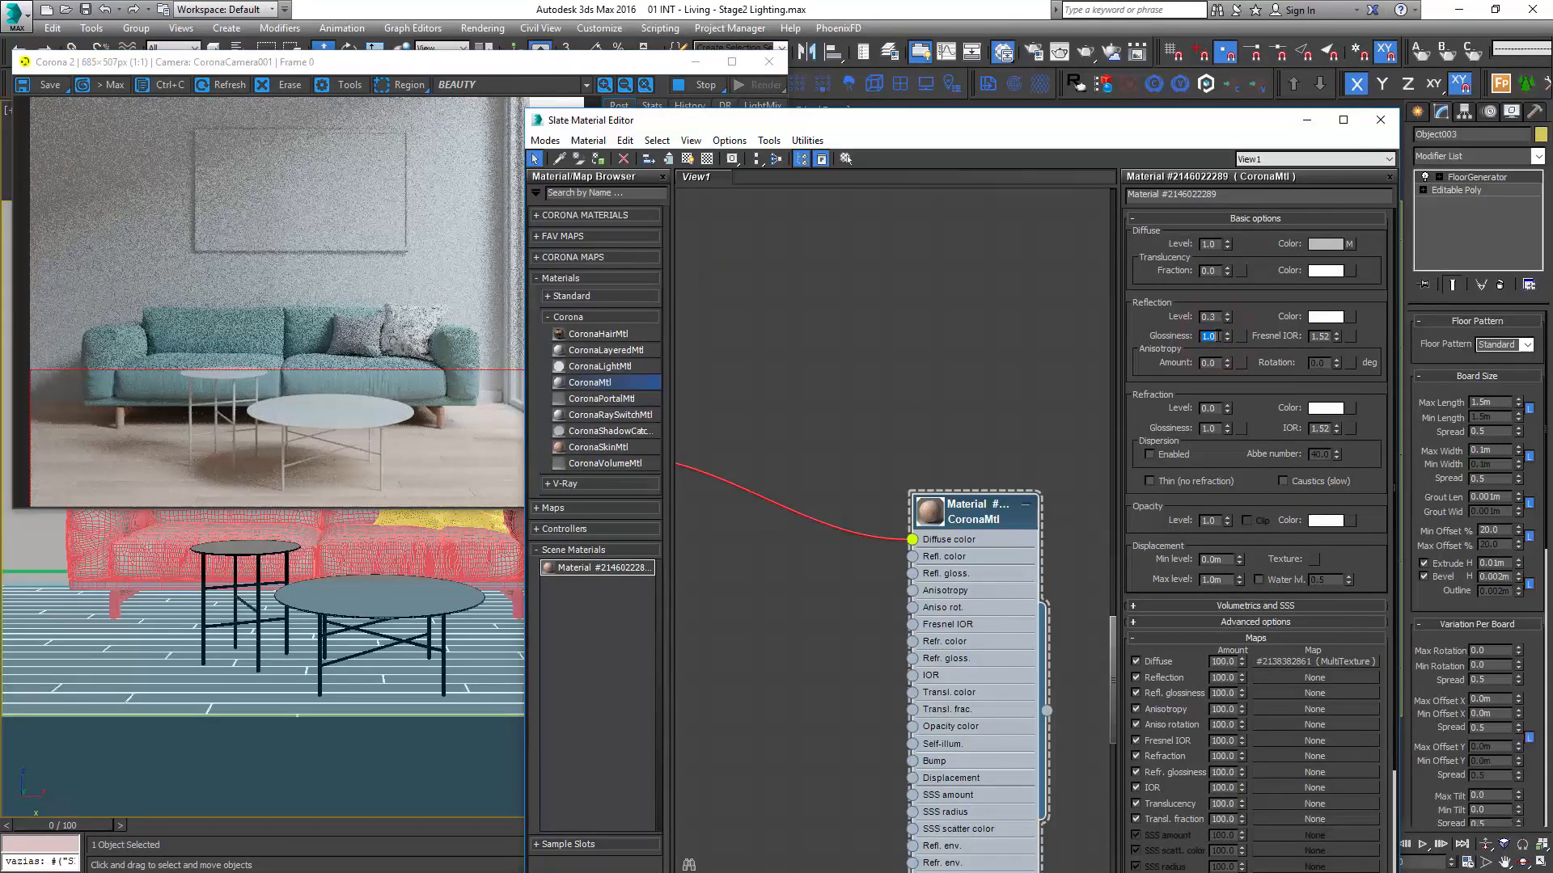
type("0.65")
key("Return")
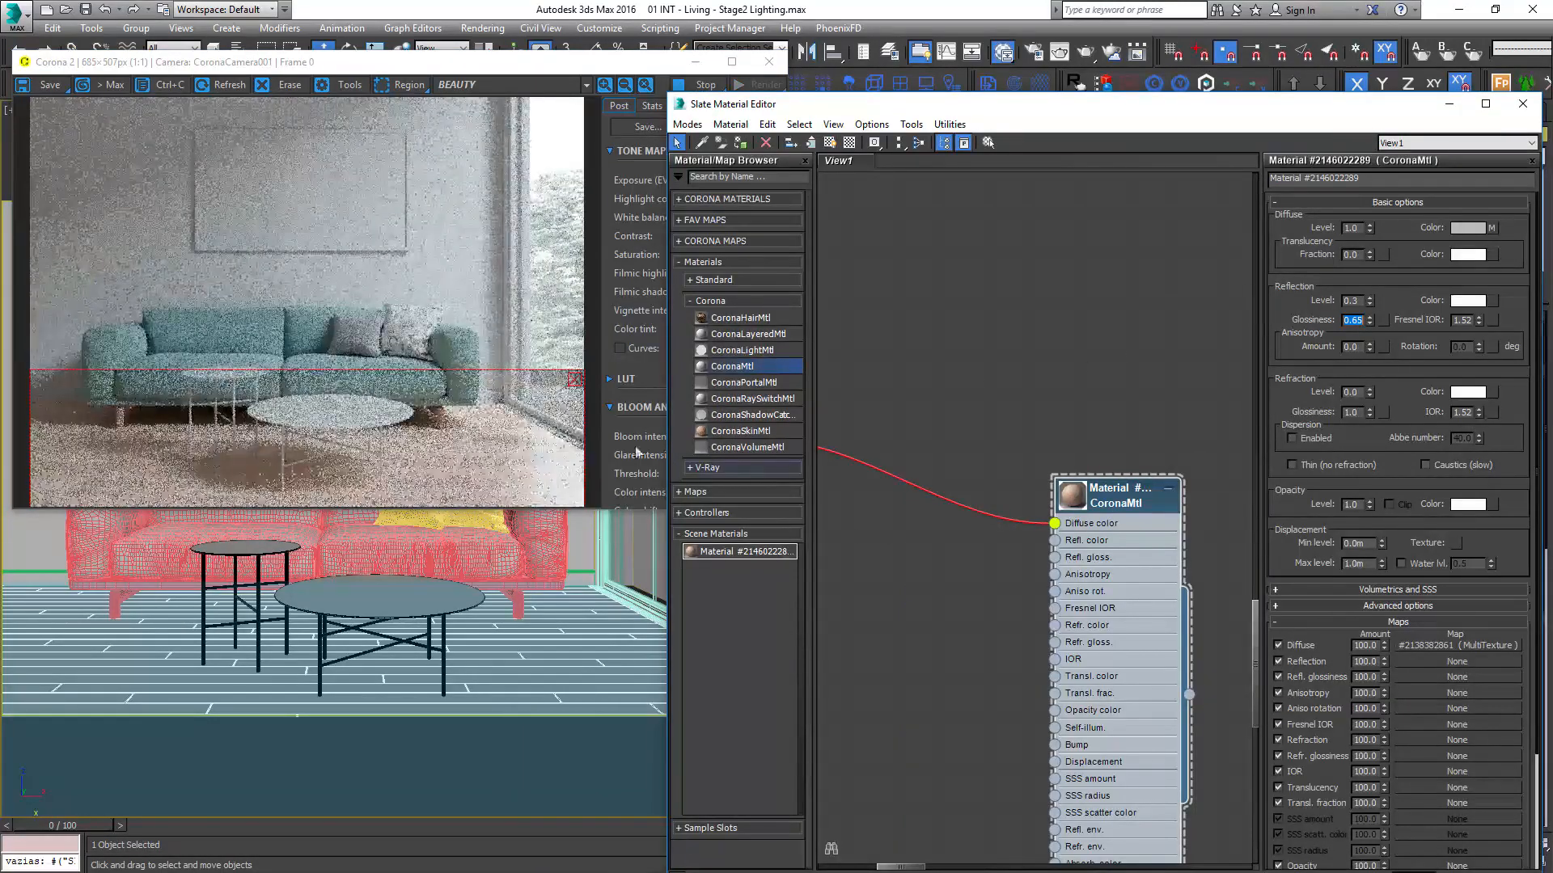
- Extend the render region upward to cover more of the sofa, and clear the region
left_click(483, 369)
left_click_drag(482, 365, 485, 327)
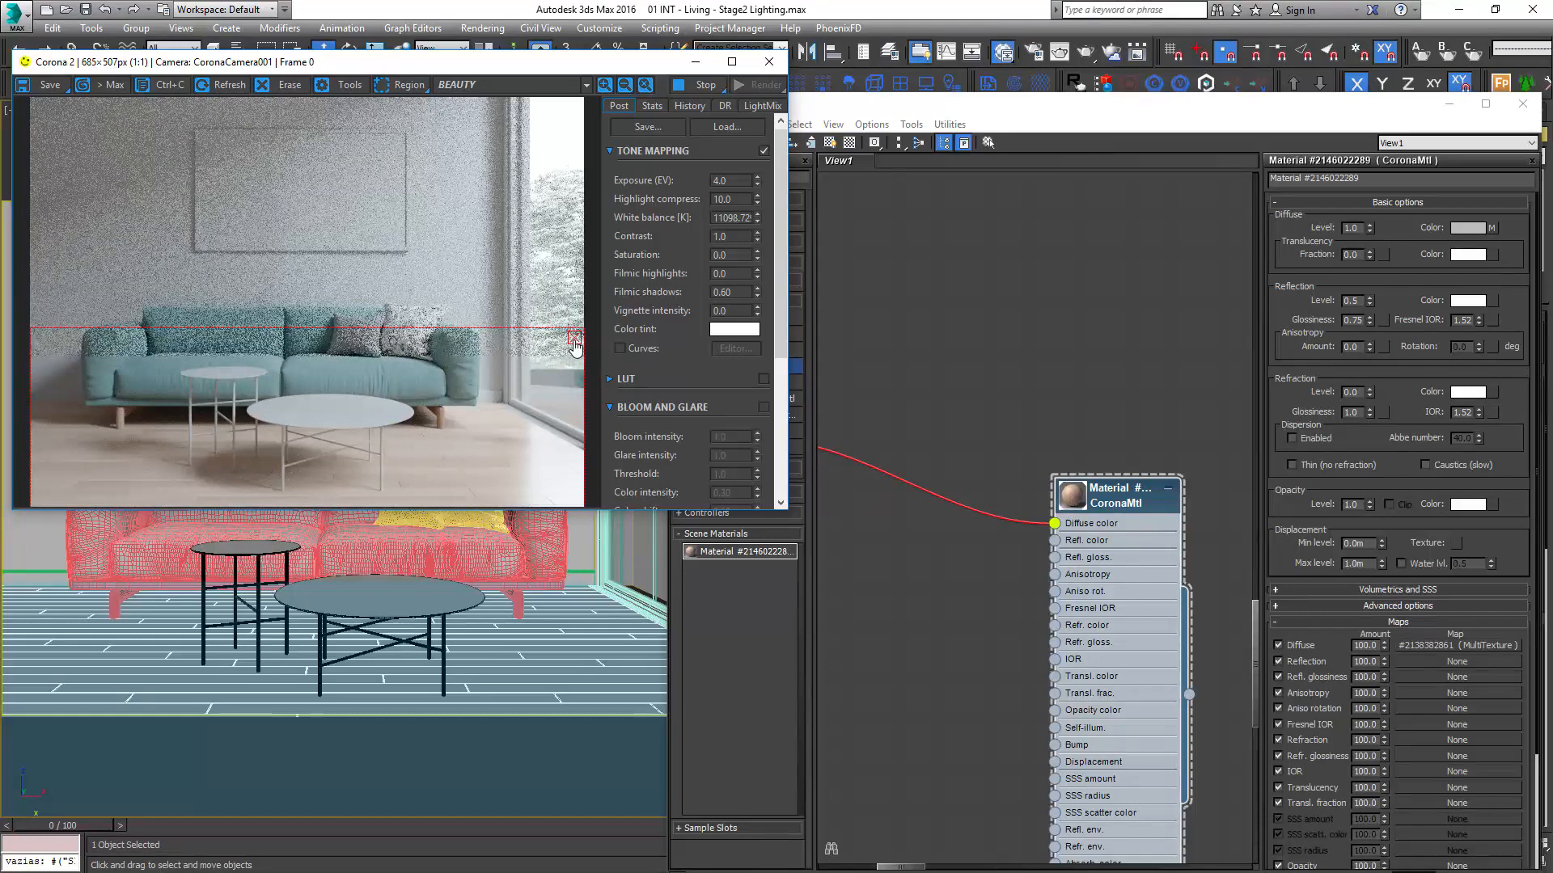
left_click(574, 341)
- Create a new CoronaMtl in an empty area, assign it to the smaller round coffee table, and open its parameters
middle_click_drag(1229, 390, 897, 359)
right_click(1007, 376)
mouse_move(1051, 381)
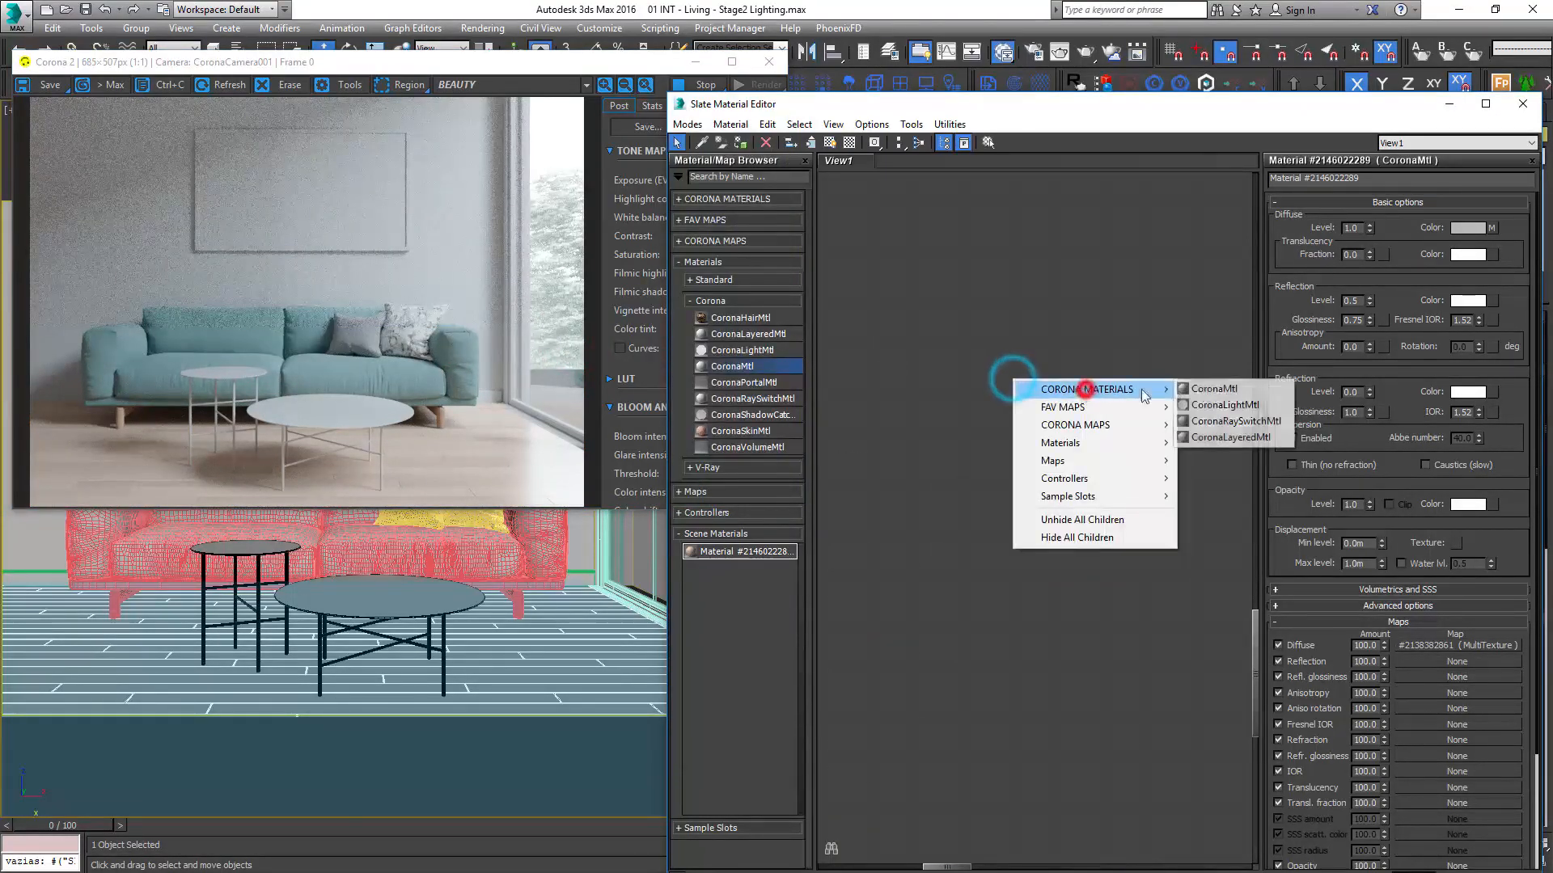
left_click(1228, 389)
left_click(251, 547)
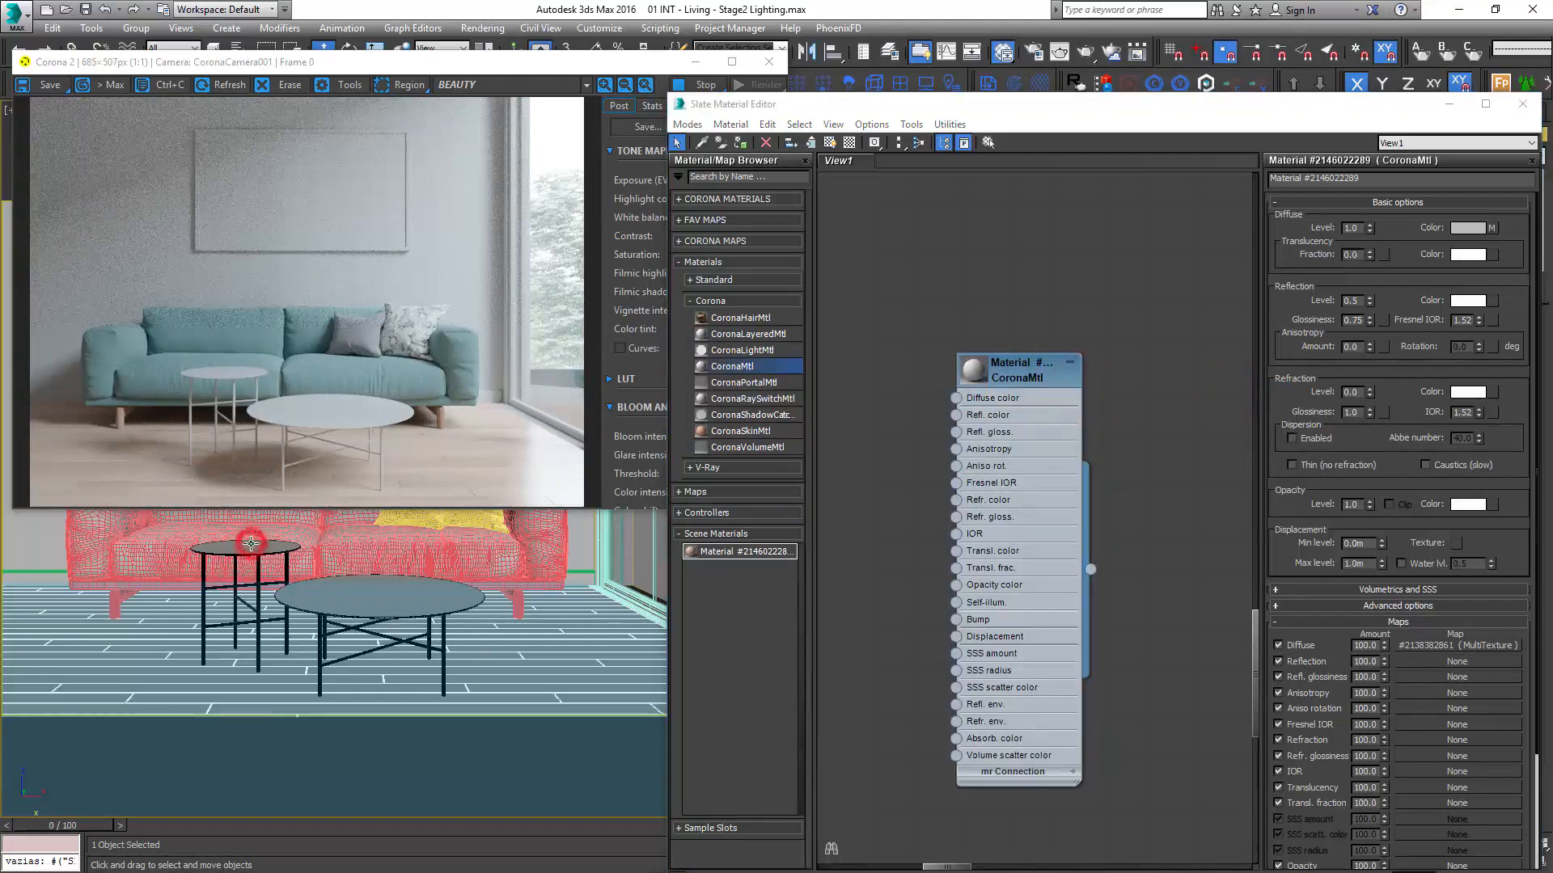
left_click_drag(1007, 382, 1042, 344)
left_click(740, 142)
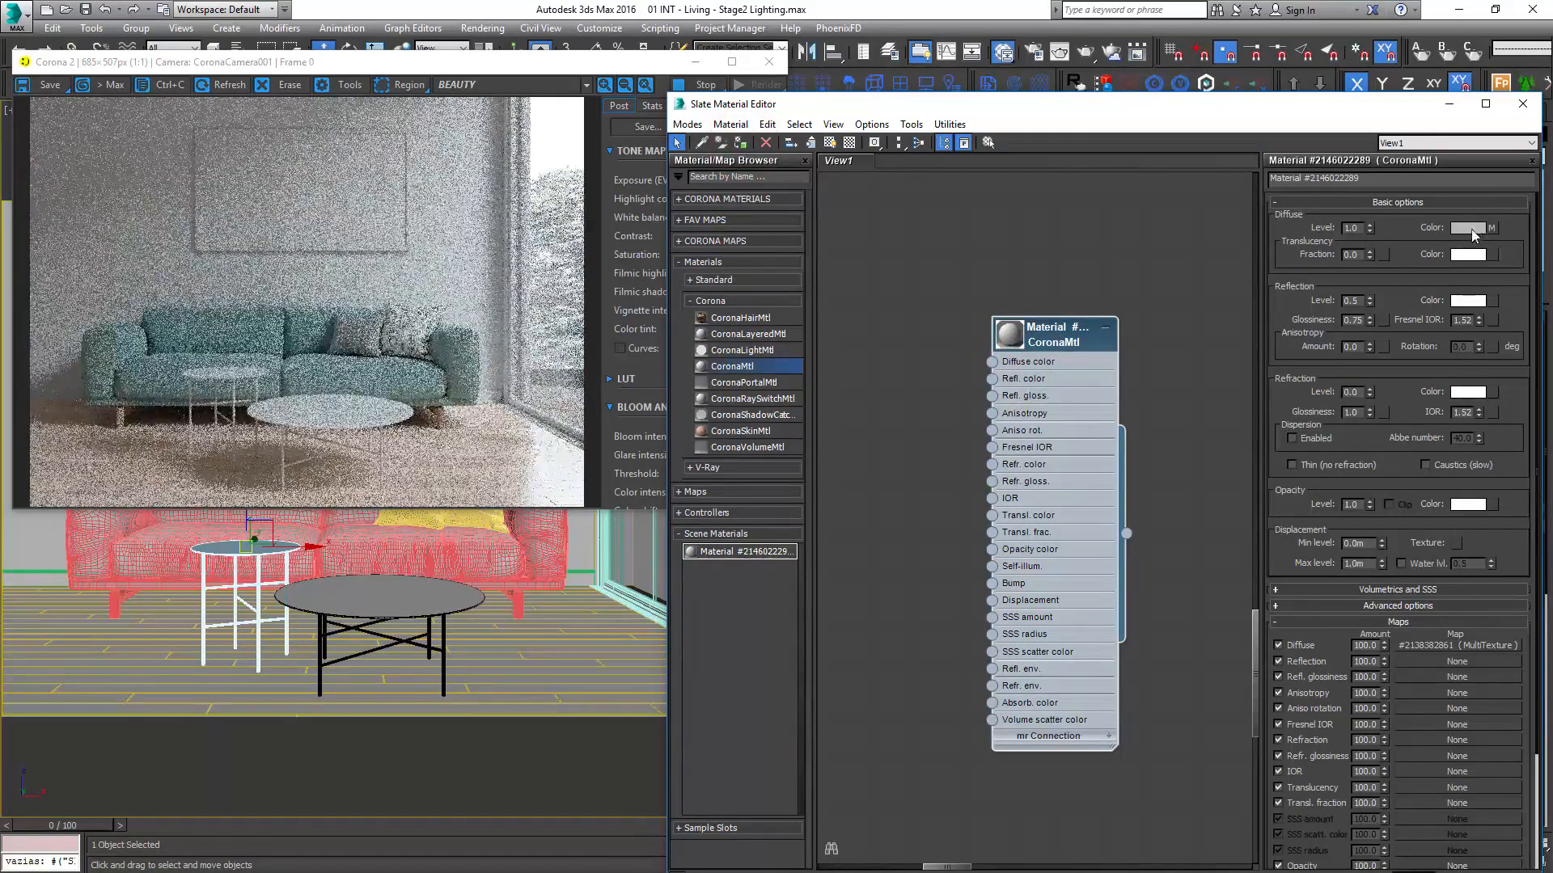
left_click(1046, 335)
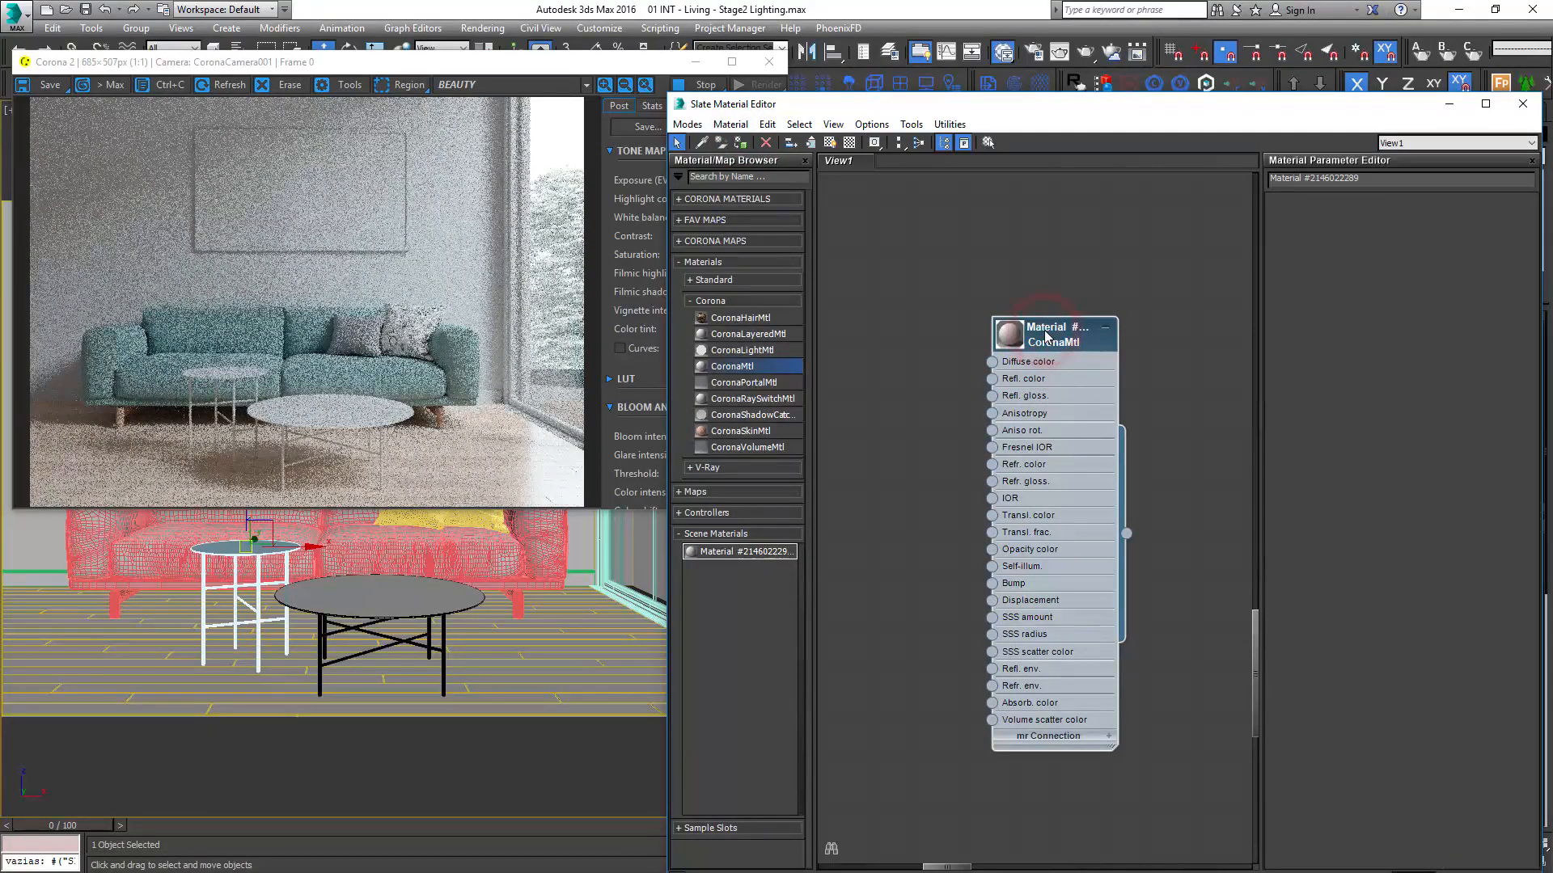
- Set the Diffuse color of the smaller coffee table's CoronaMtl to black
double_click(1035, 327)
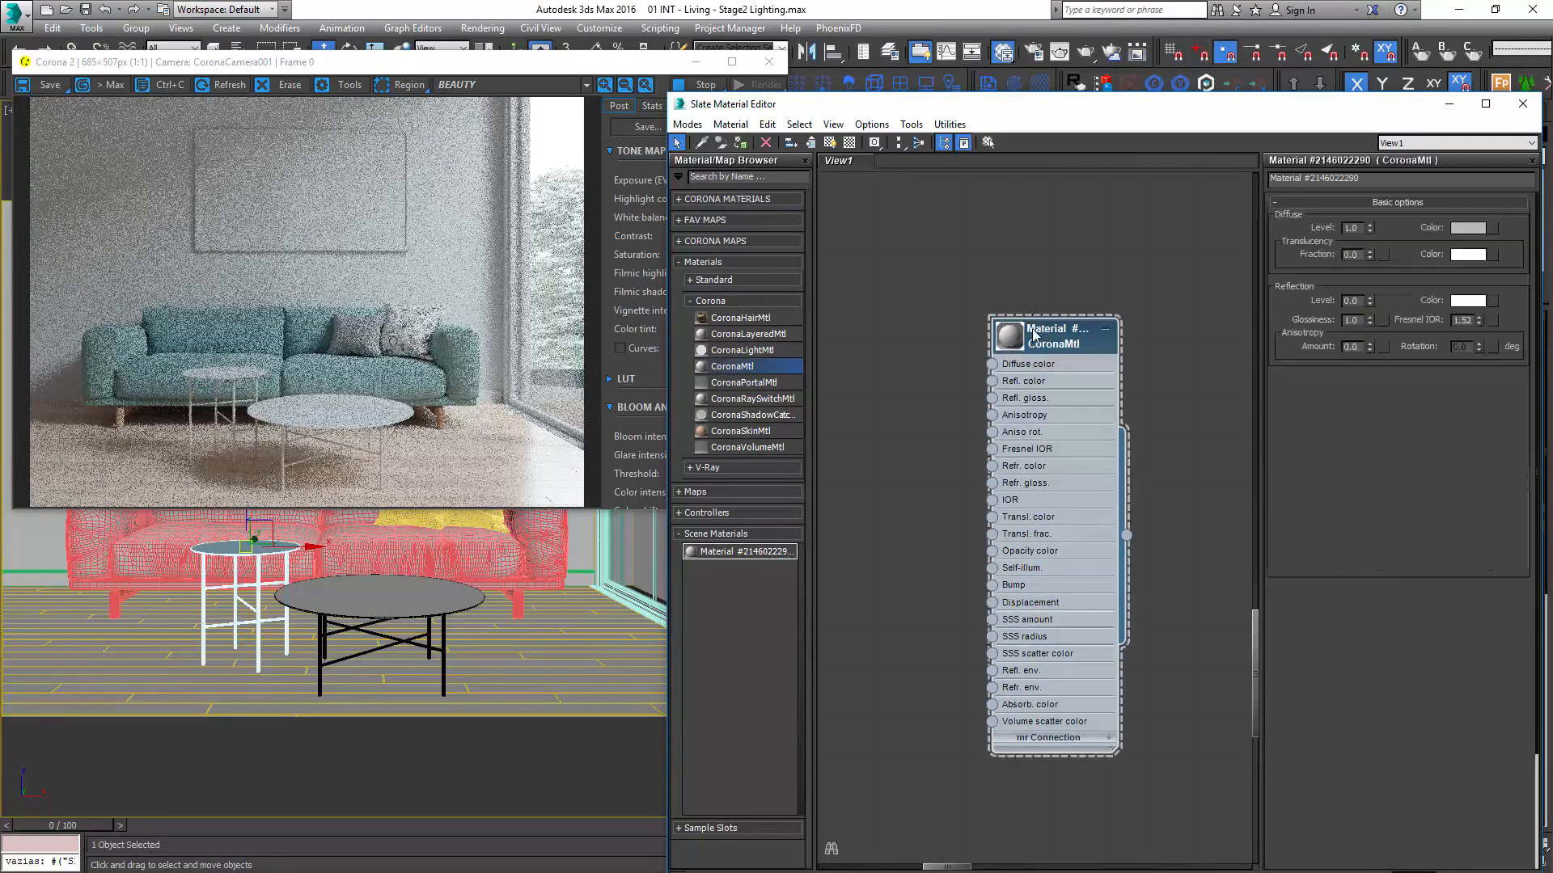
left_click(1462, 230)
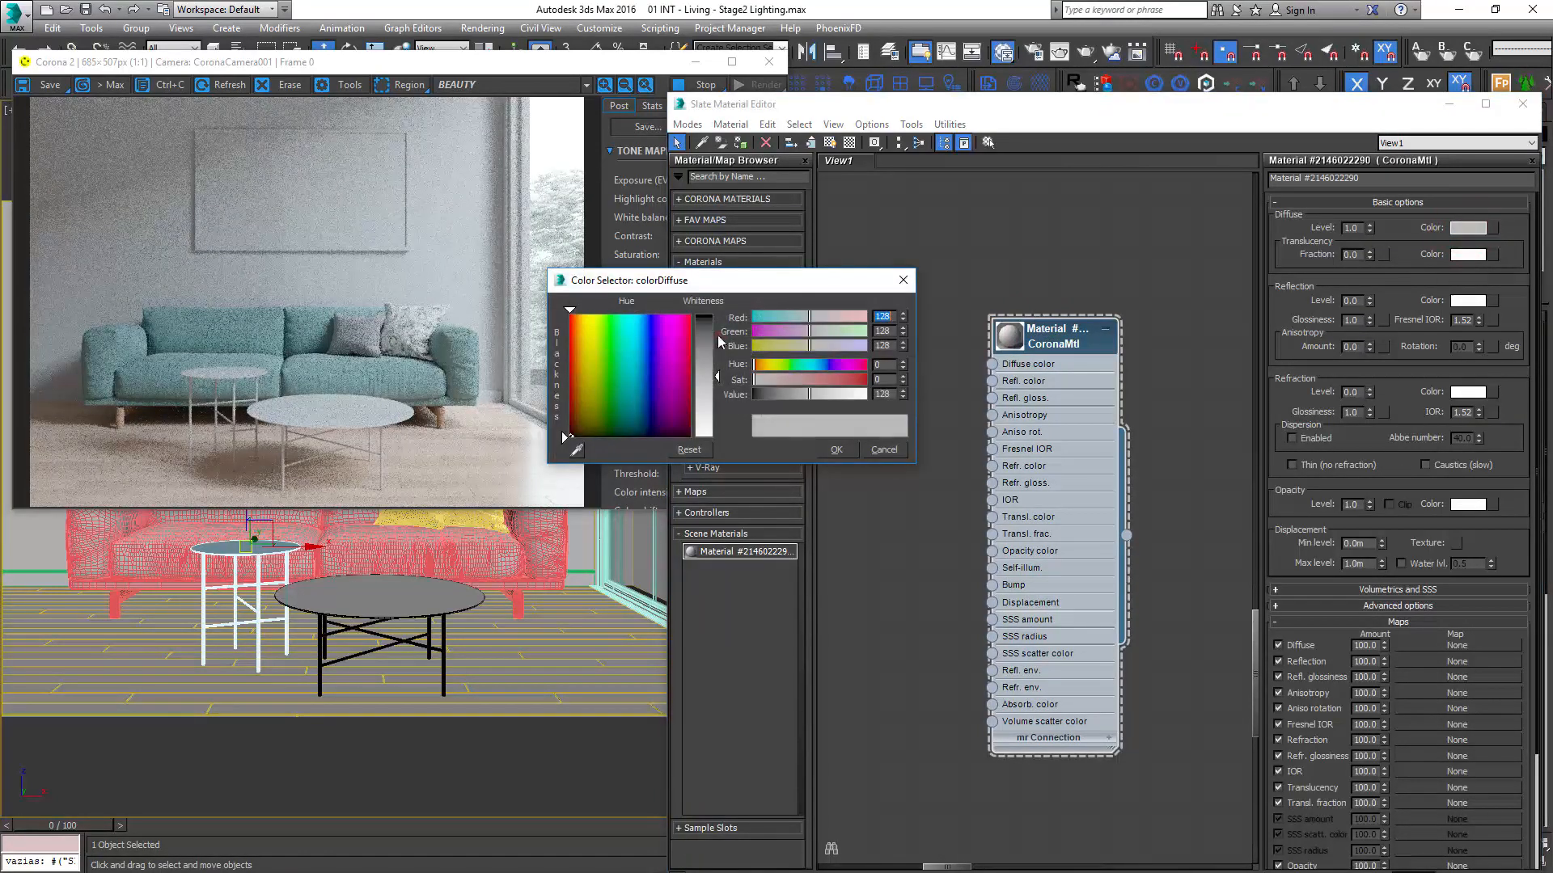
left_click_drag(718, 336, 718, 311)
left_click(841, 449)
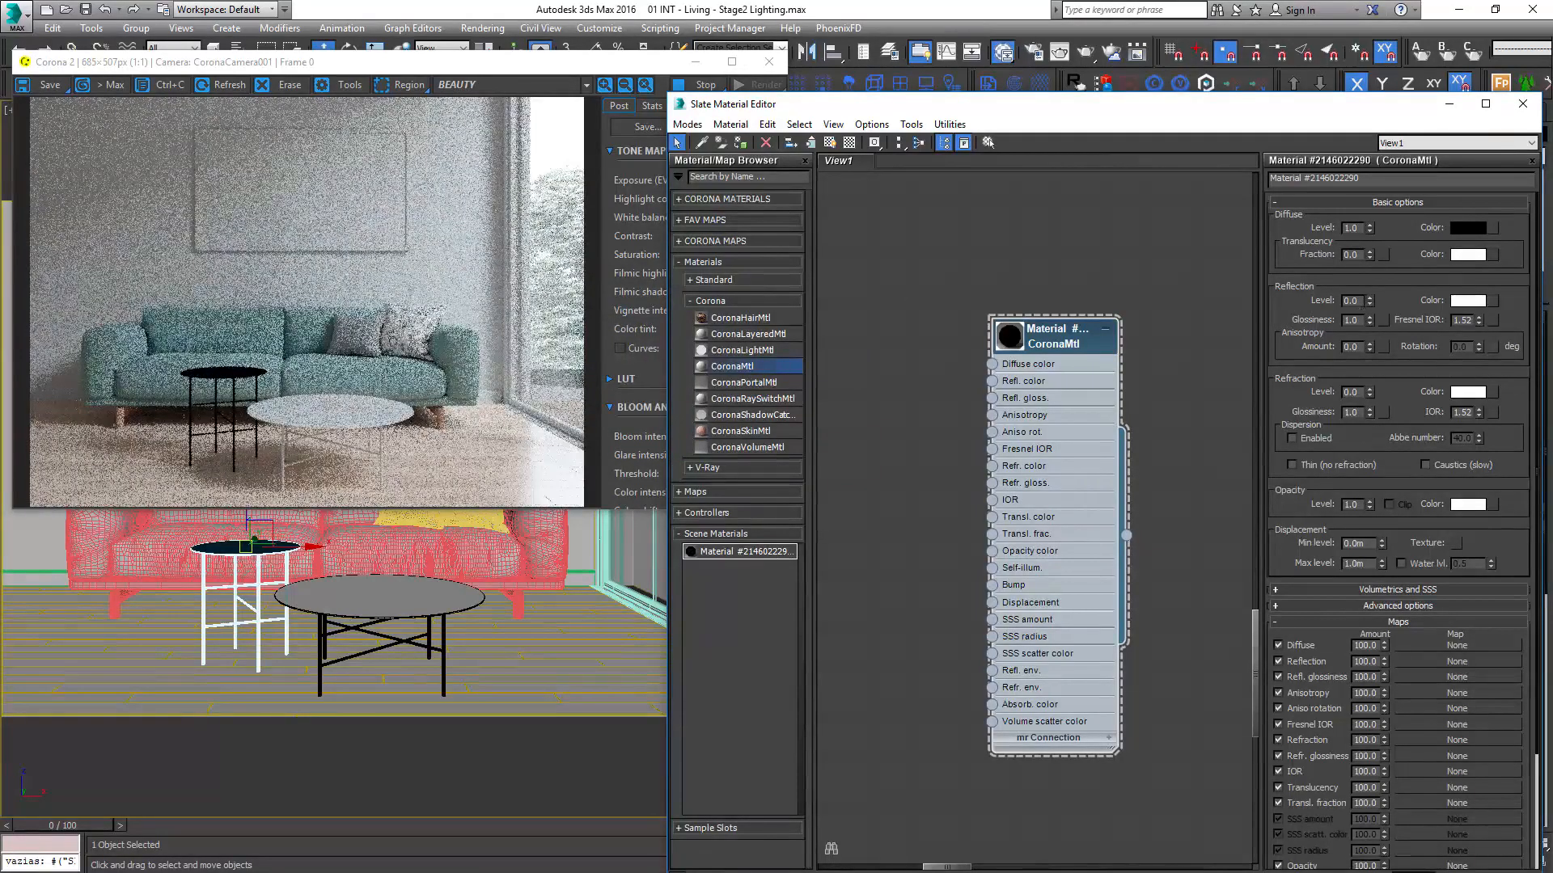
- Set the table material's Reflection level to 1.0 and its Fresnel IOR to 999
left_click(1352, 300)
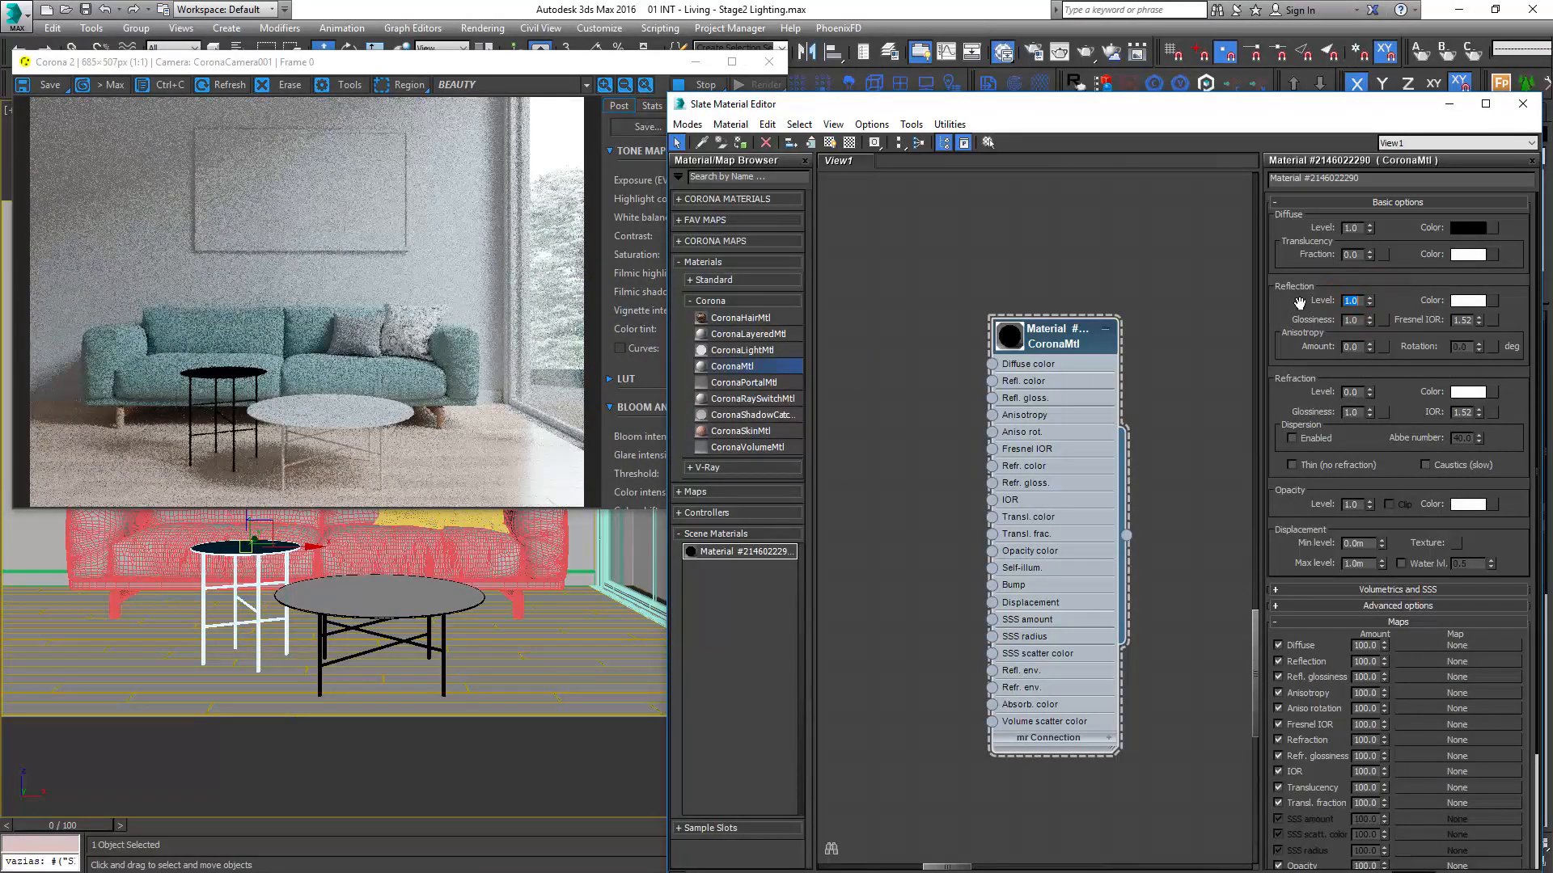
left_click_drag(1075, 342, 1111, 324)
- Set the table material's Reflection color to a copper tone with Red 249, Green 126 and Blue 93
left_click(1467, 302)
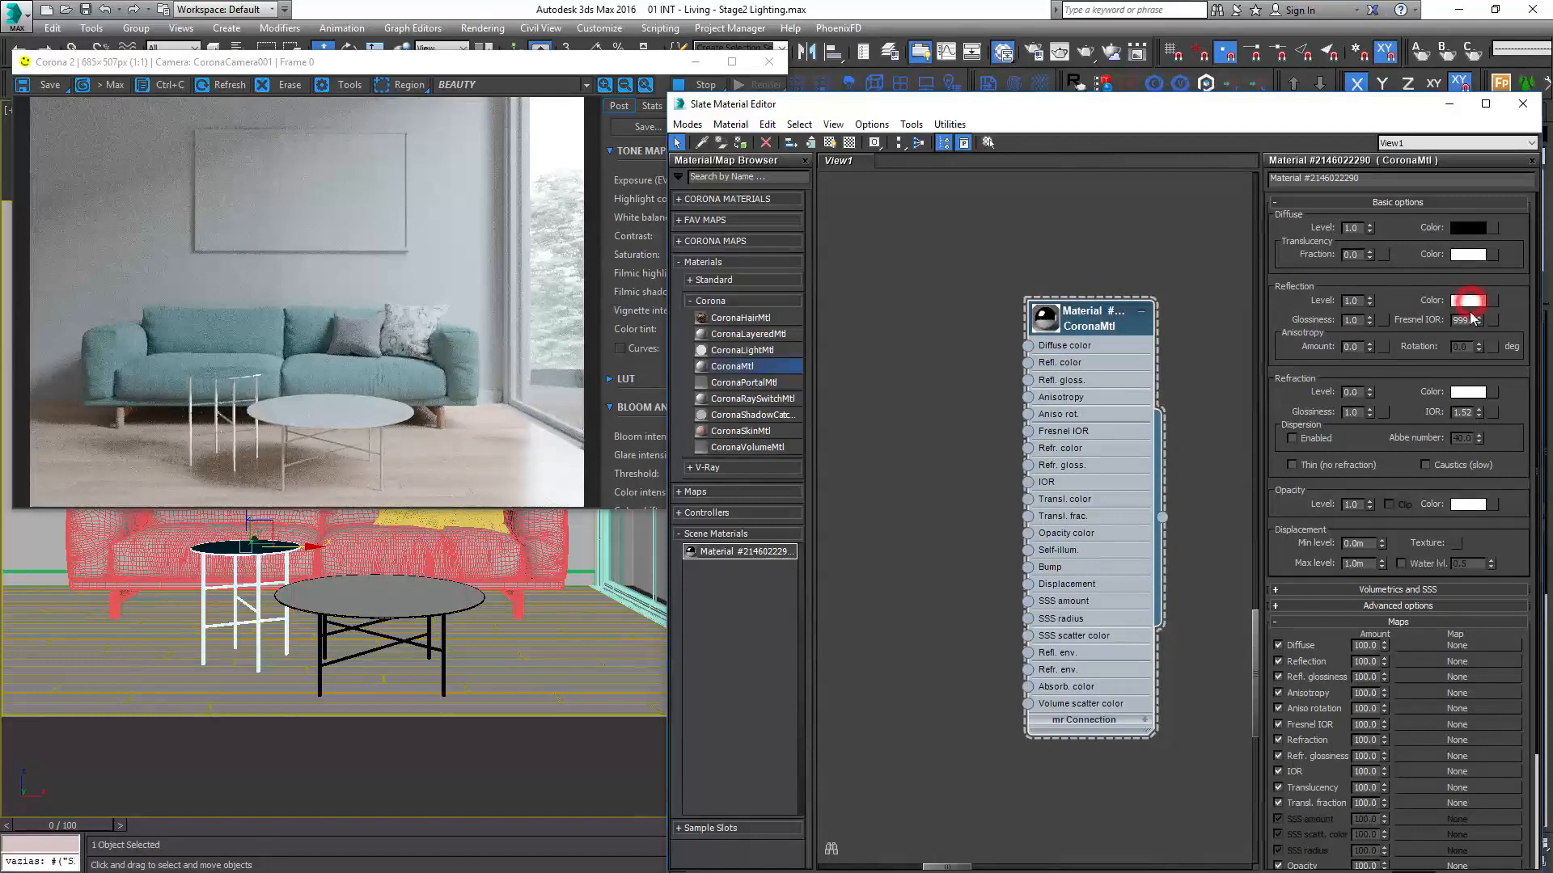
left_click(580, 406)
left_click(576, 326)
left_click(707, 343)
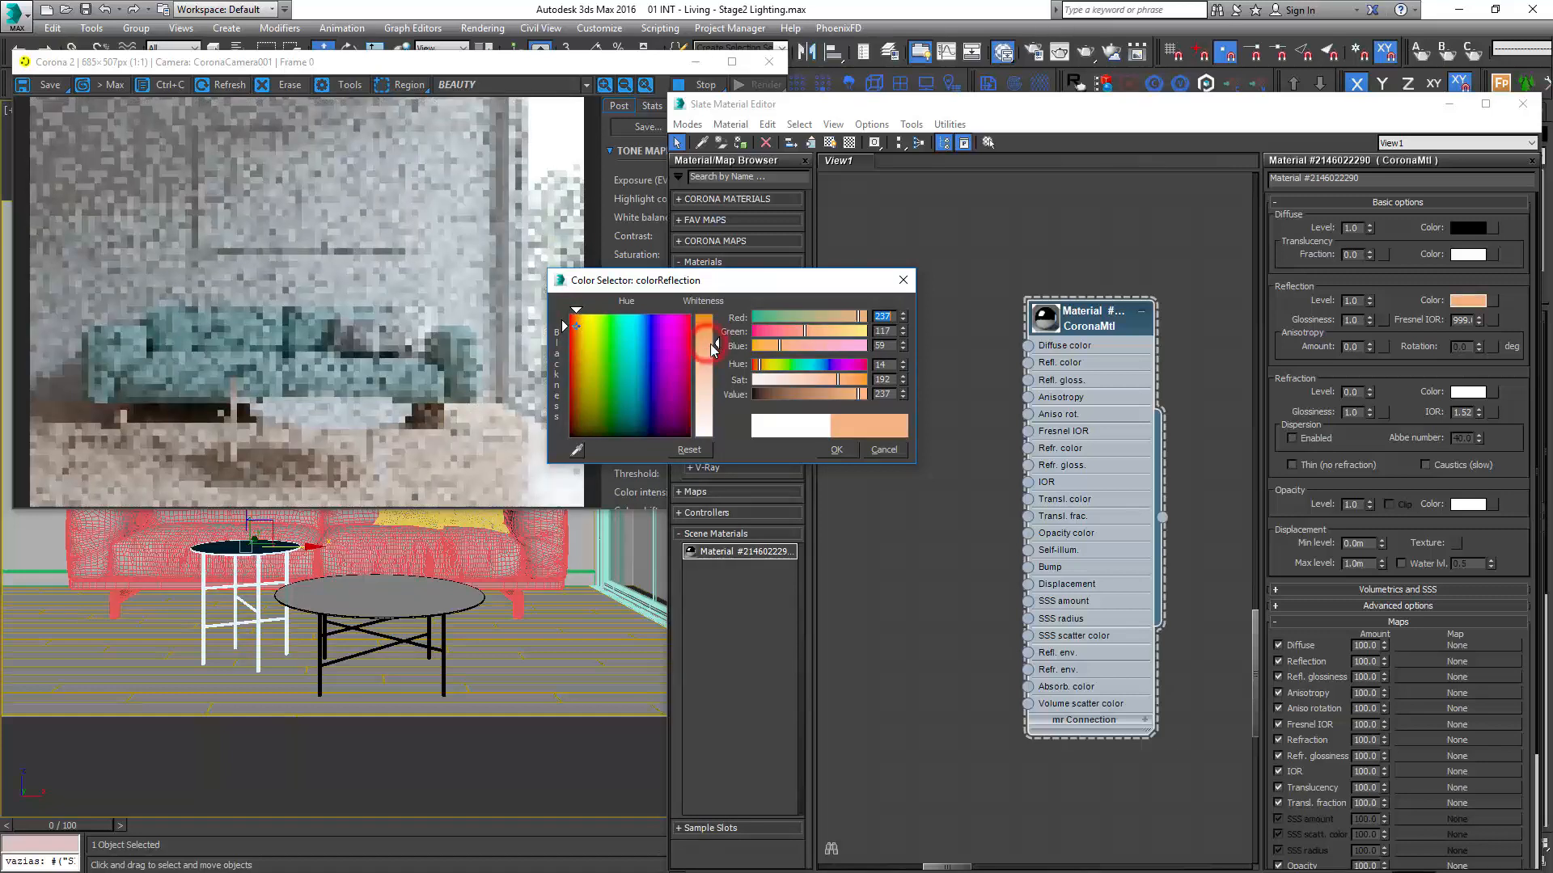
left_click(715, 352)
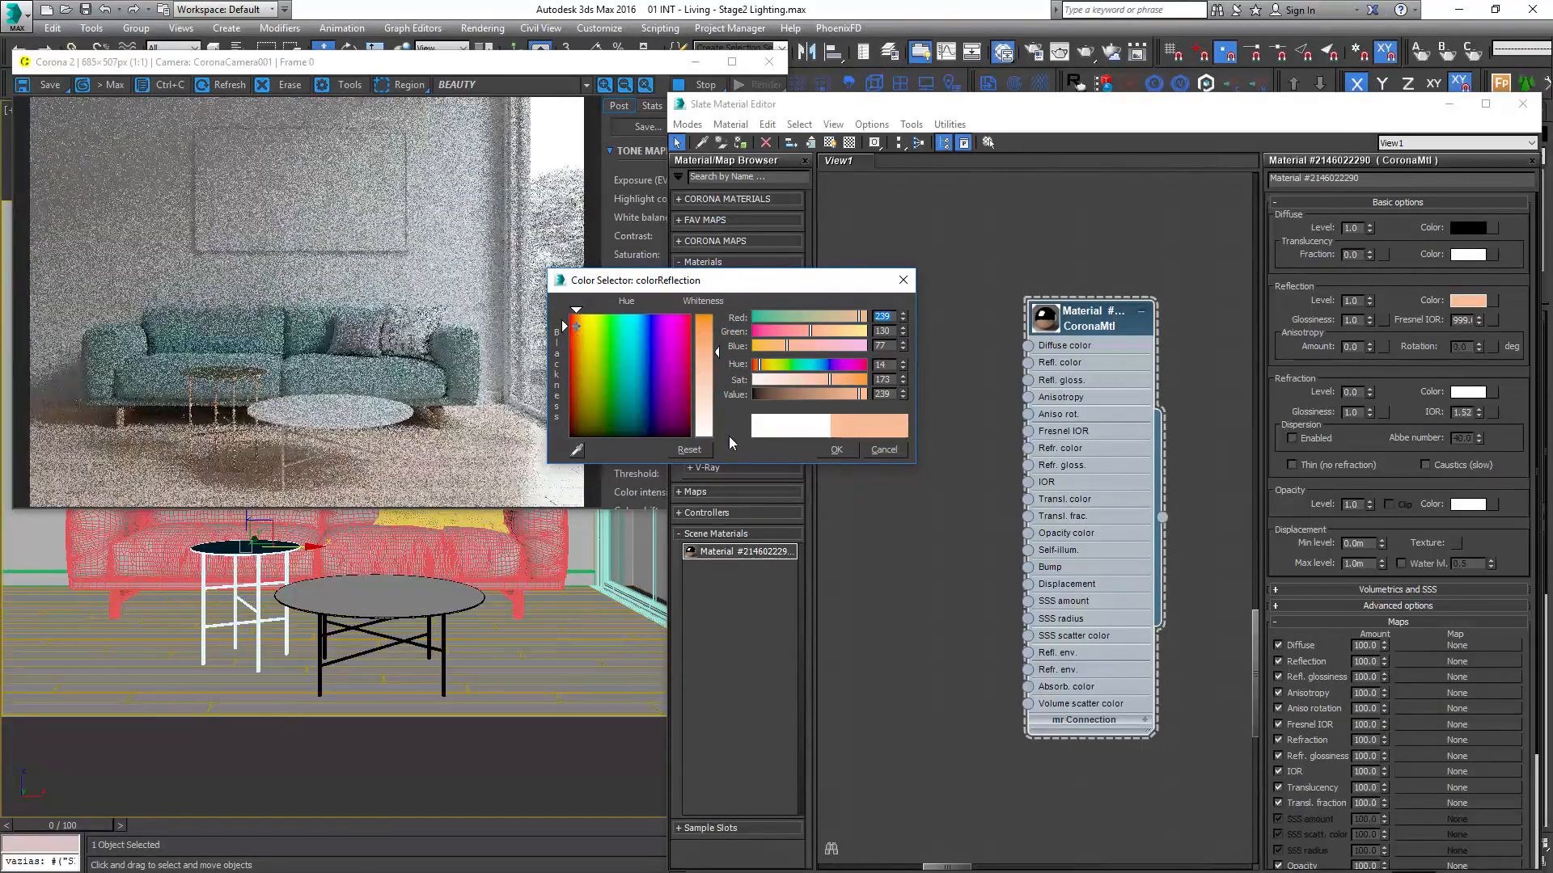
left_click_drag(812, 332, 808, 330)
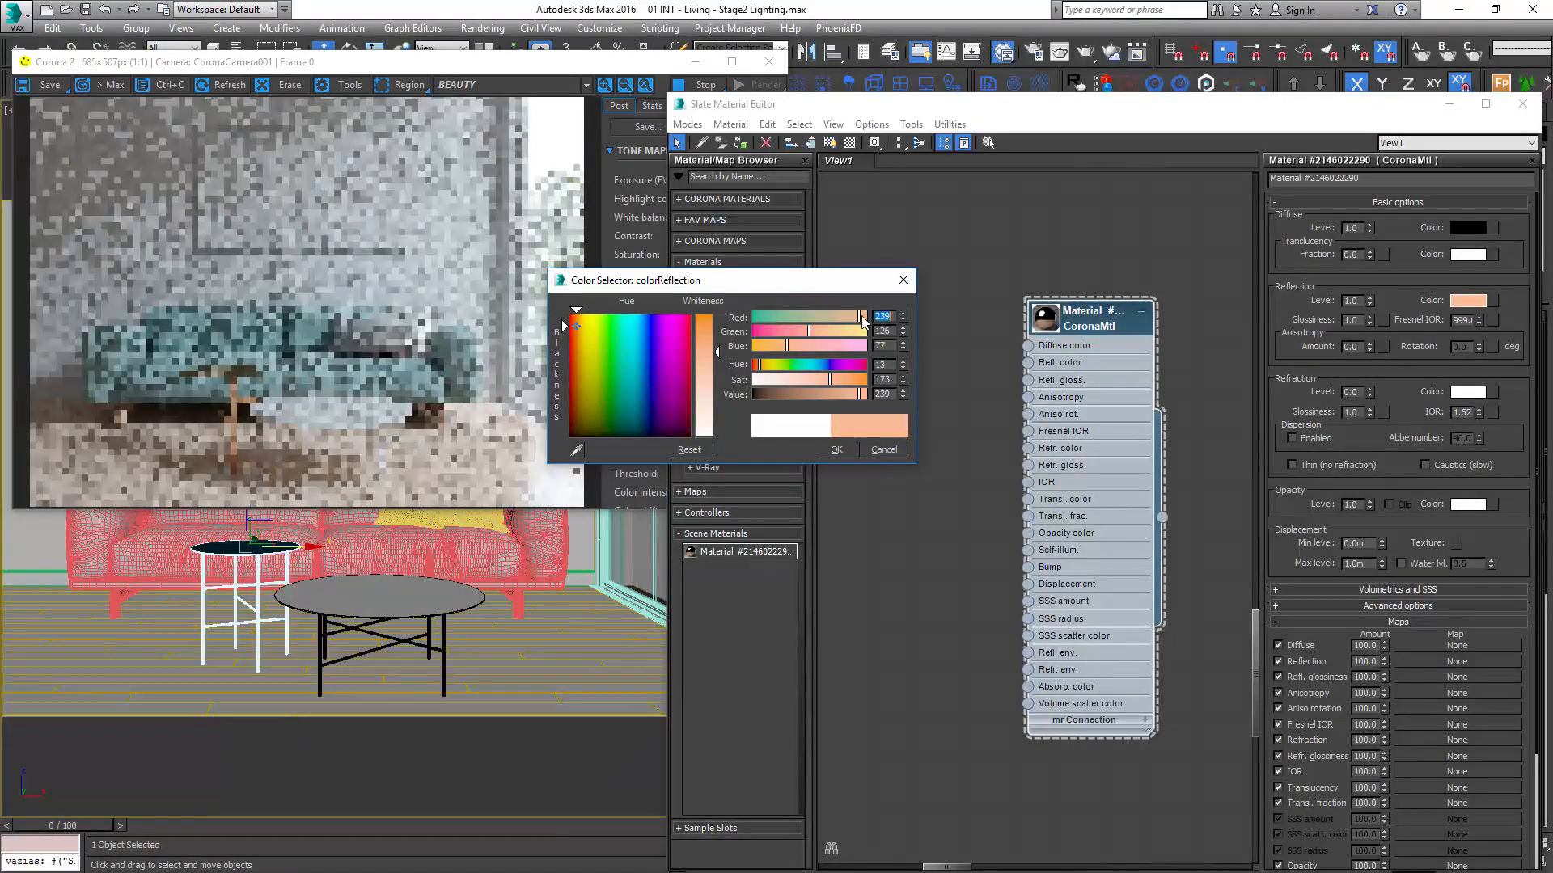
type("249")
key("Return")
left_click(789, 345)
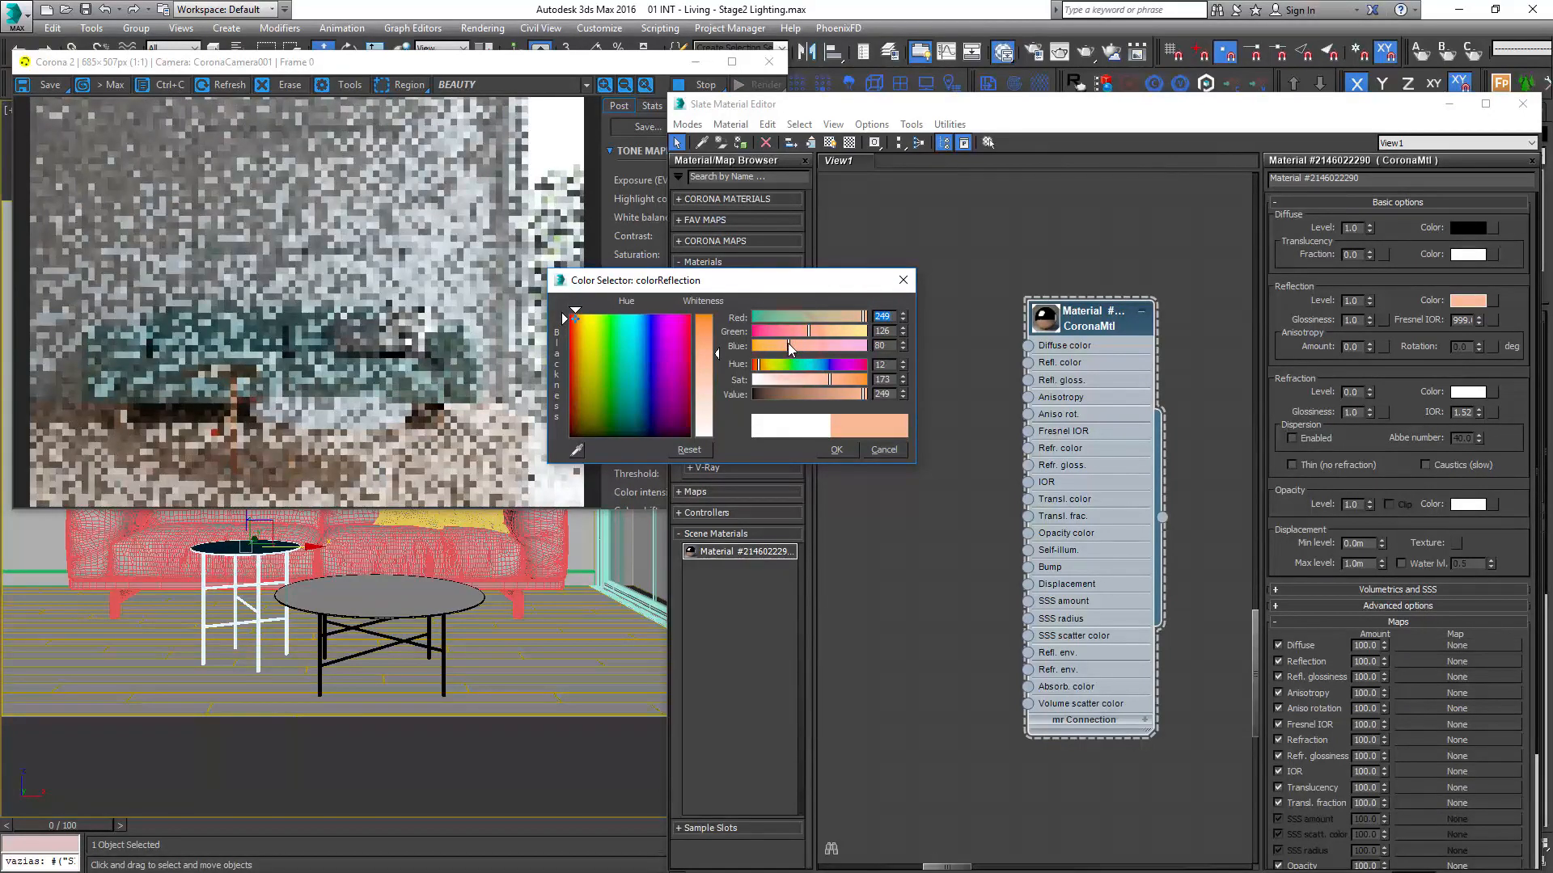
left_click_drag(789, 346, 795, 343)
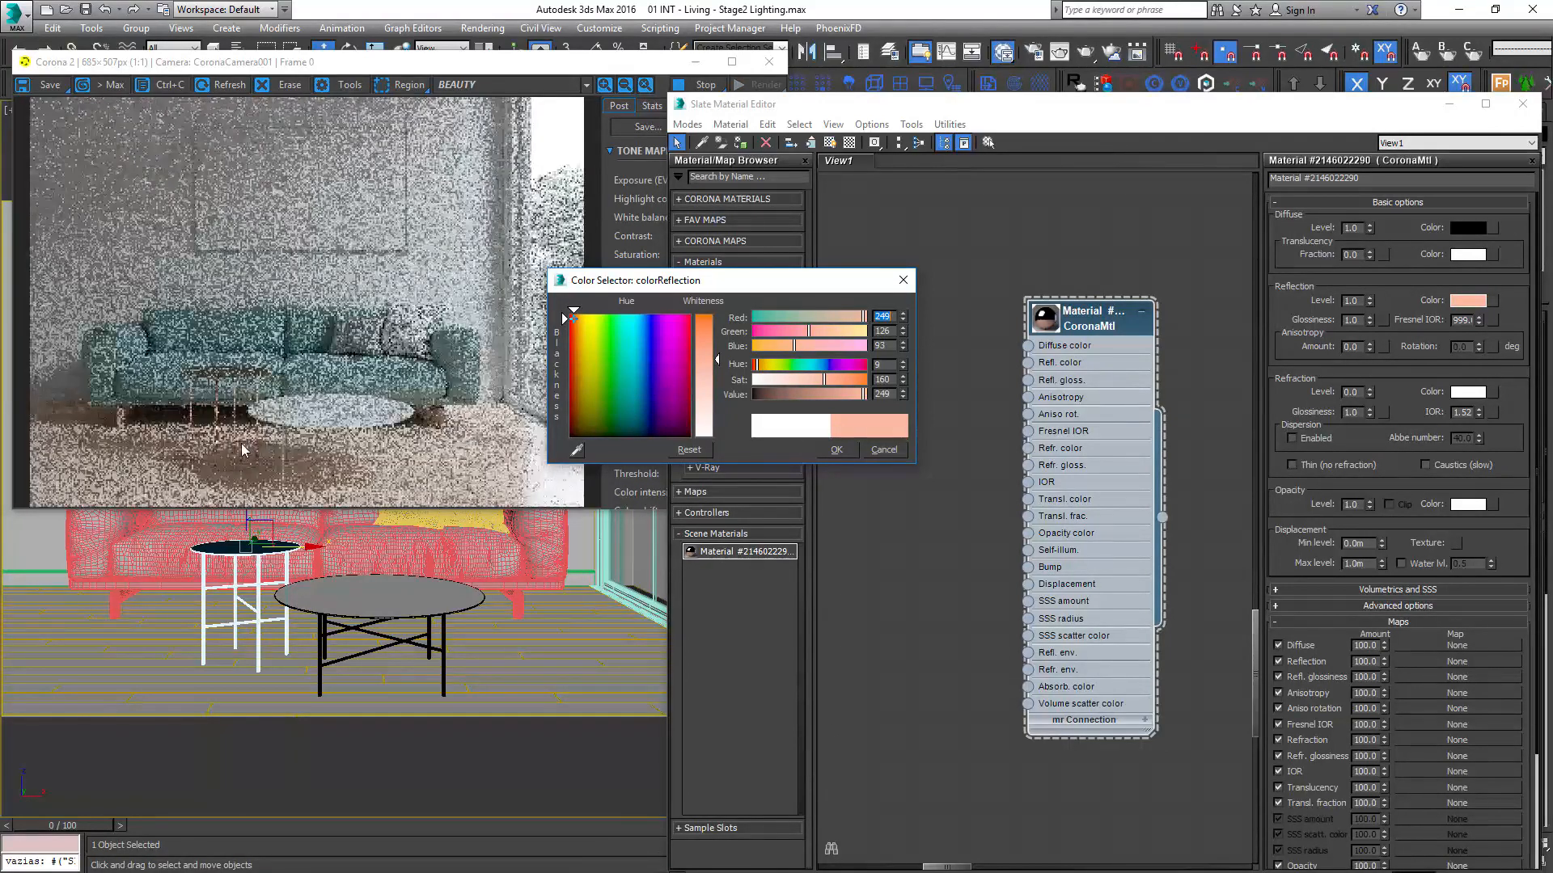
- Limit the render region to the smaller round coffee table and accept the new Reflection color
left_click(388, 85)
left_click_drag(291, 340, 172, 493)
left_click(252, 451)
scroll(251, 450, "up", 1)
scroll(241, 448, "down", 1)
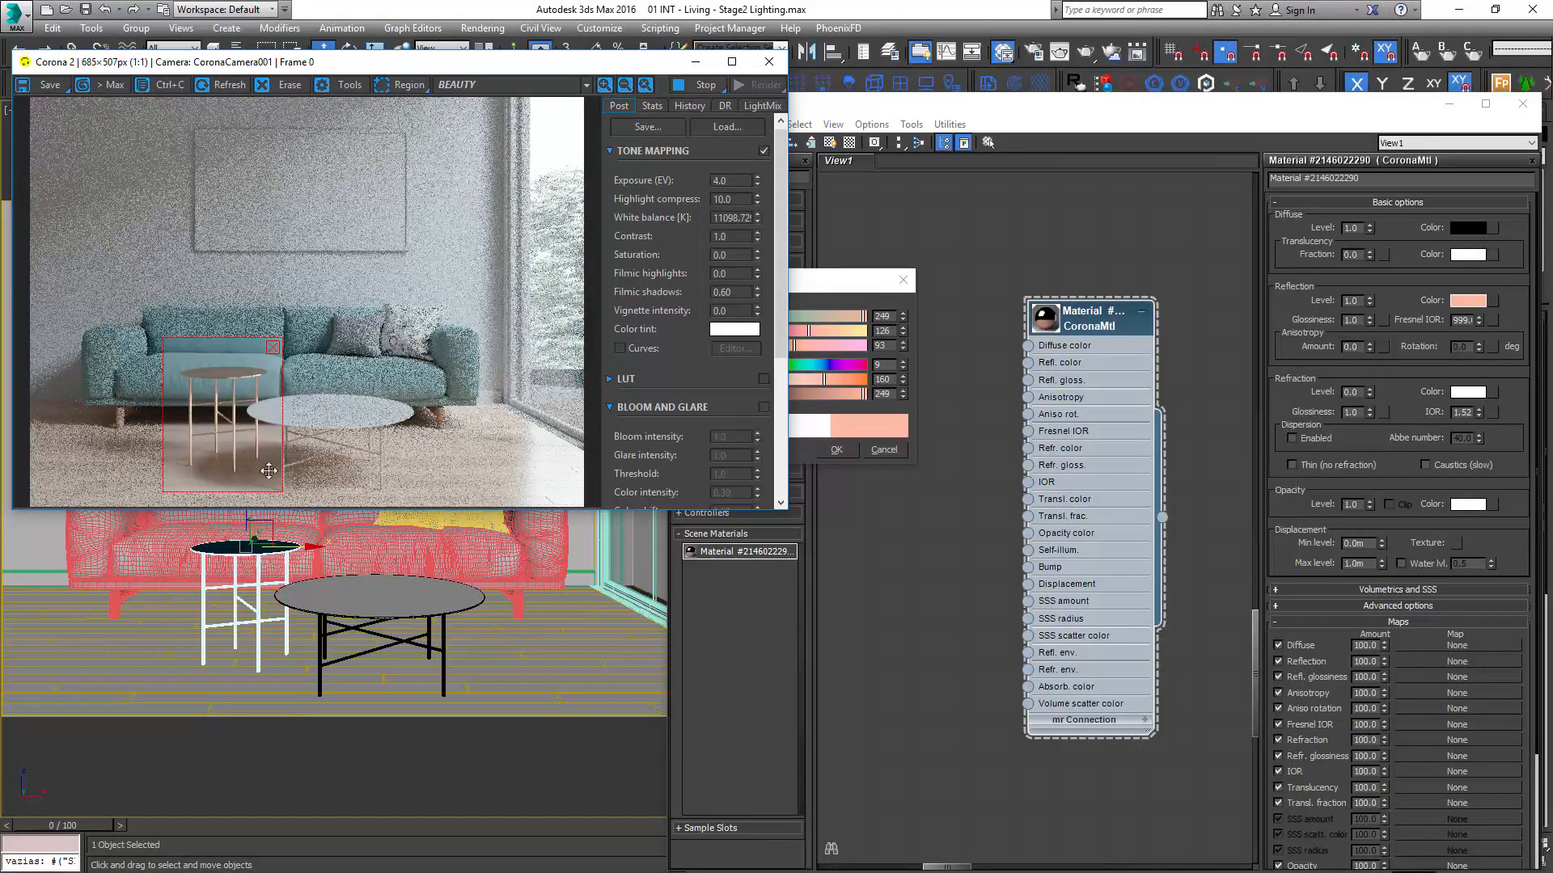
left_click(833, 280)
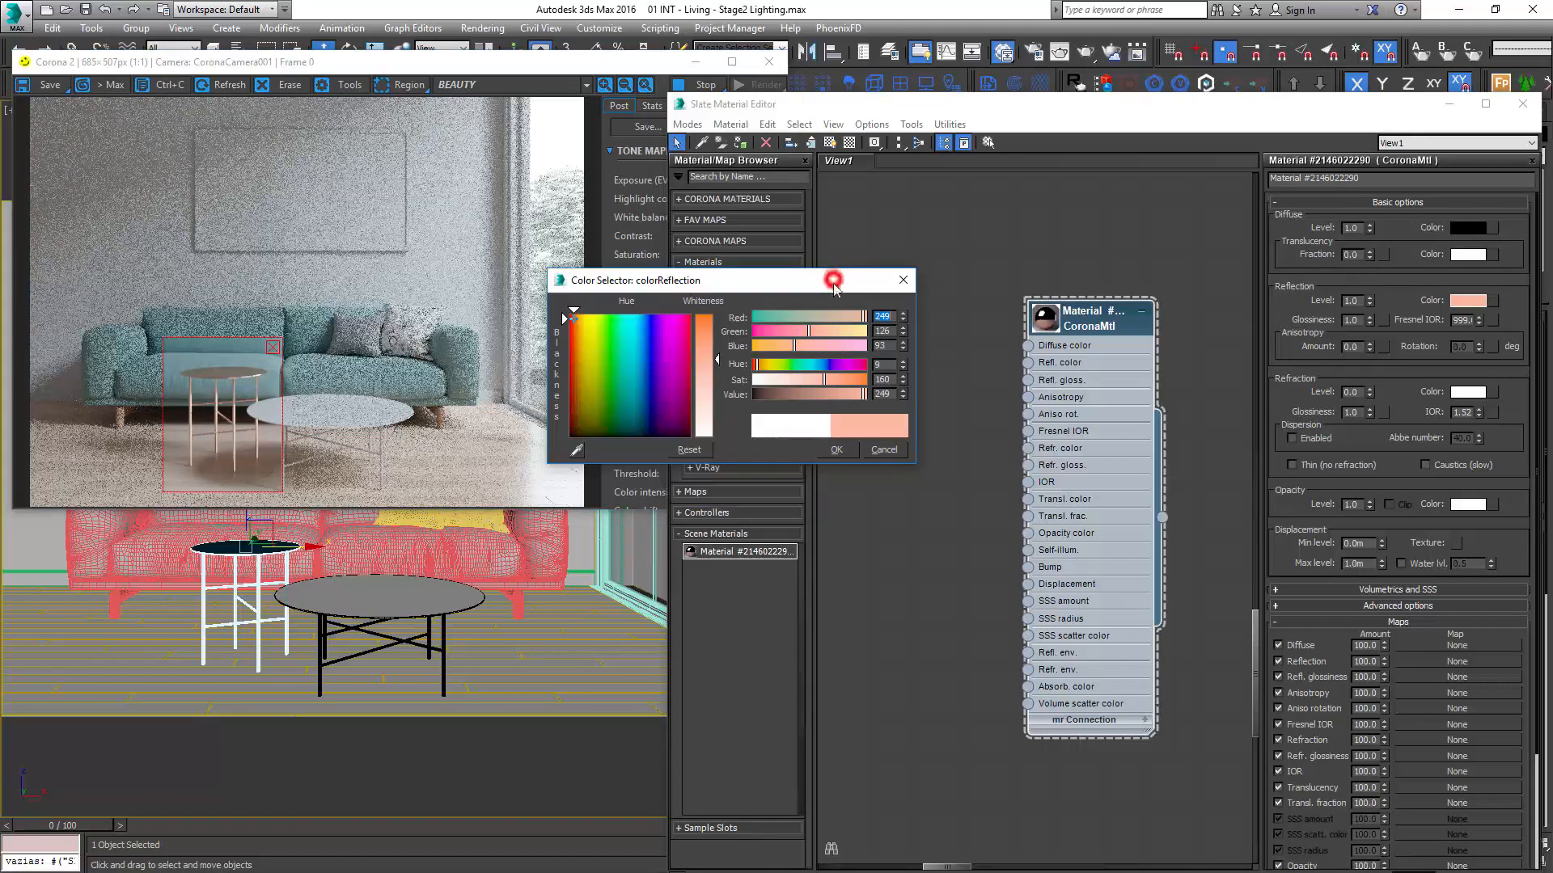
left_click(838, 453)
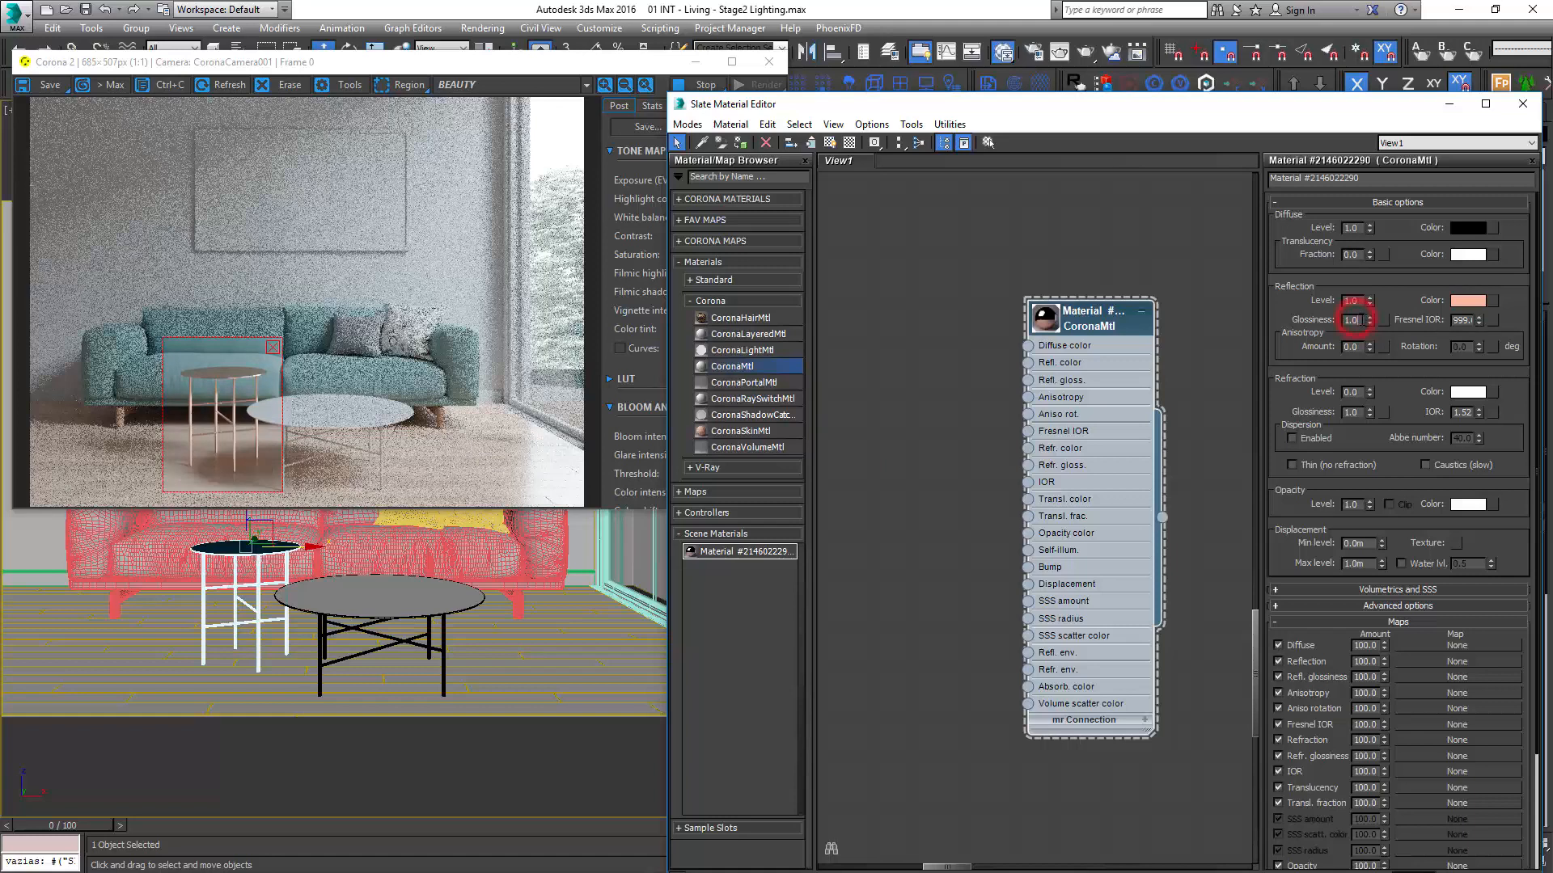
- Set the copper material's reflection Glossiness to 0.95 and Fresnel IOR to 20, with its node preview enlarged
type("0.95")
key("Return")
left_click(243, 416)
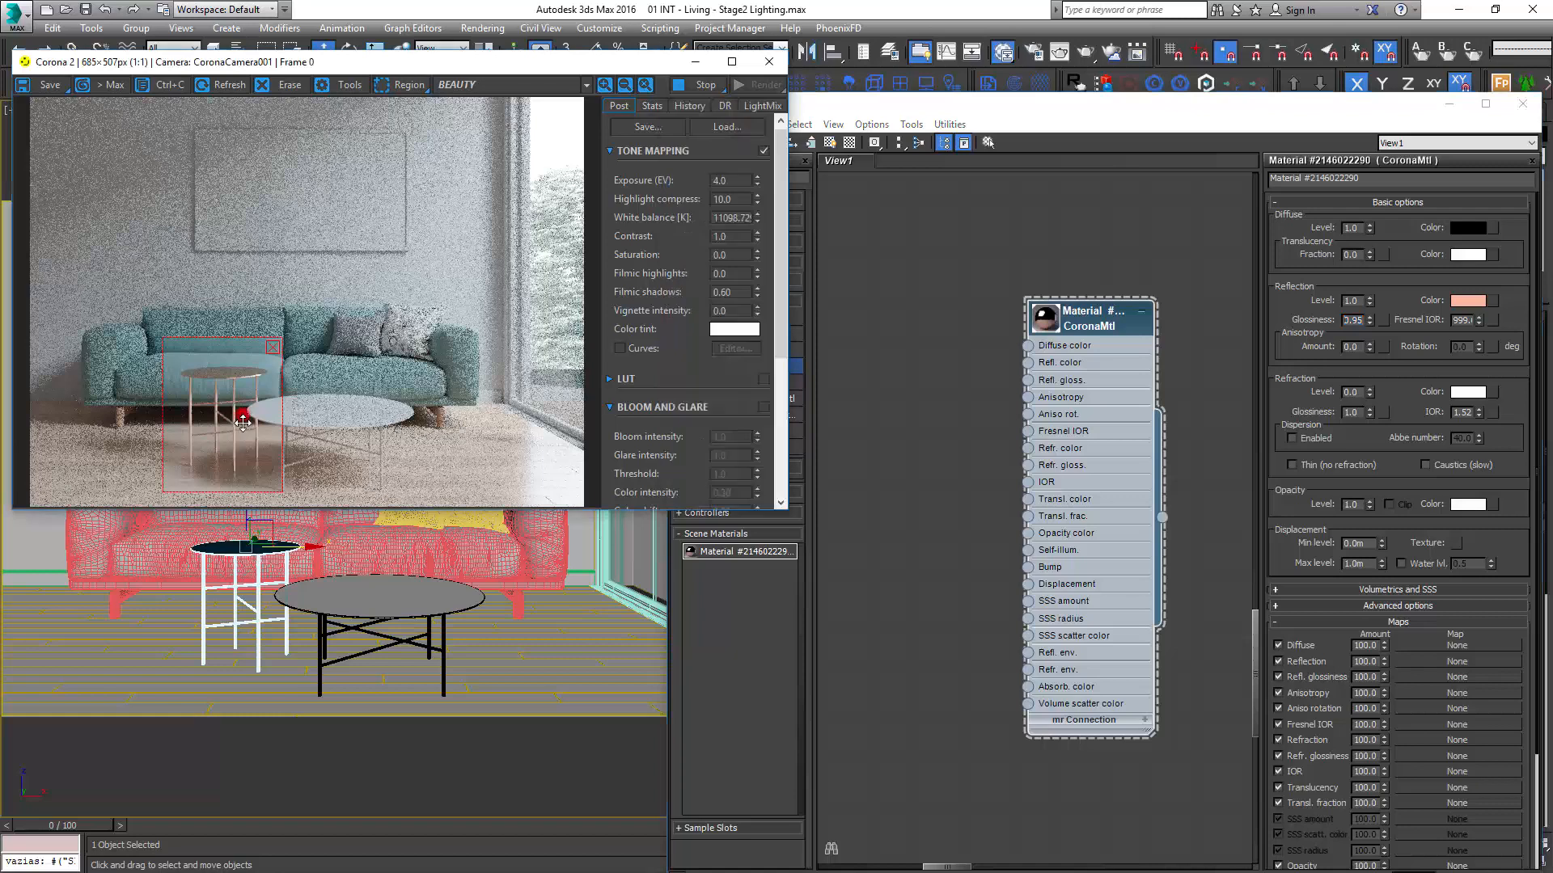
left_click(1043, 314)
- Move the render region over the larger round coffee table and assign the copper material to that table
left_click_drag(252, 443, 447, 453)
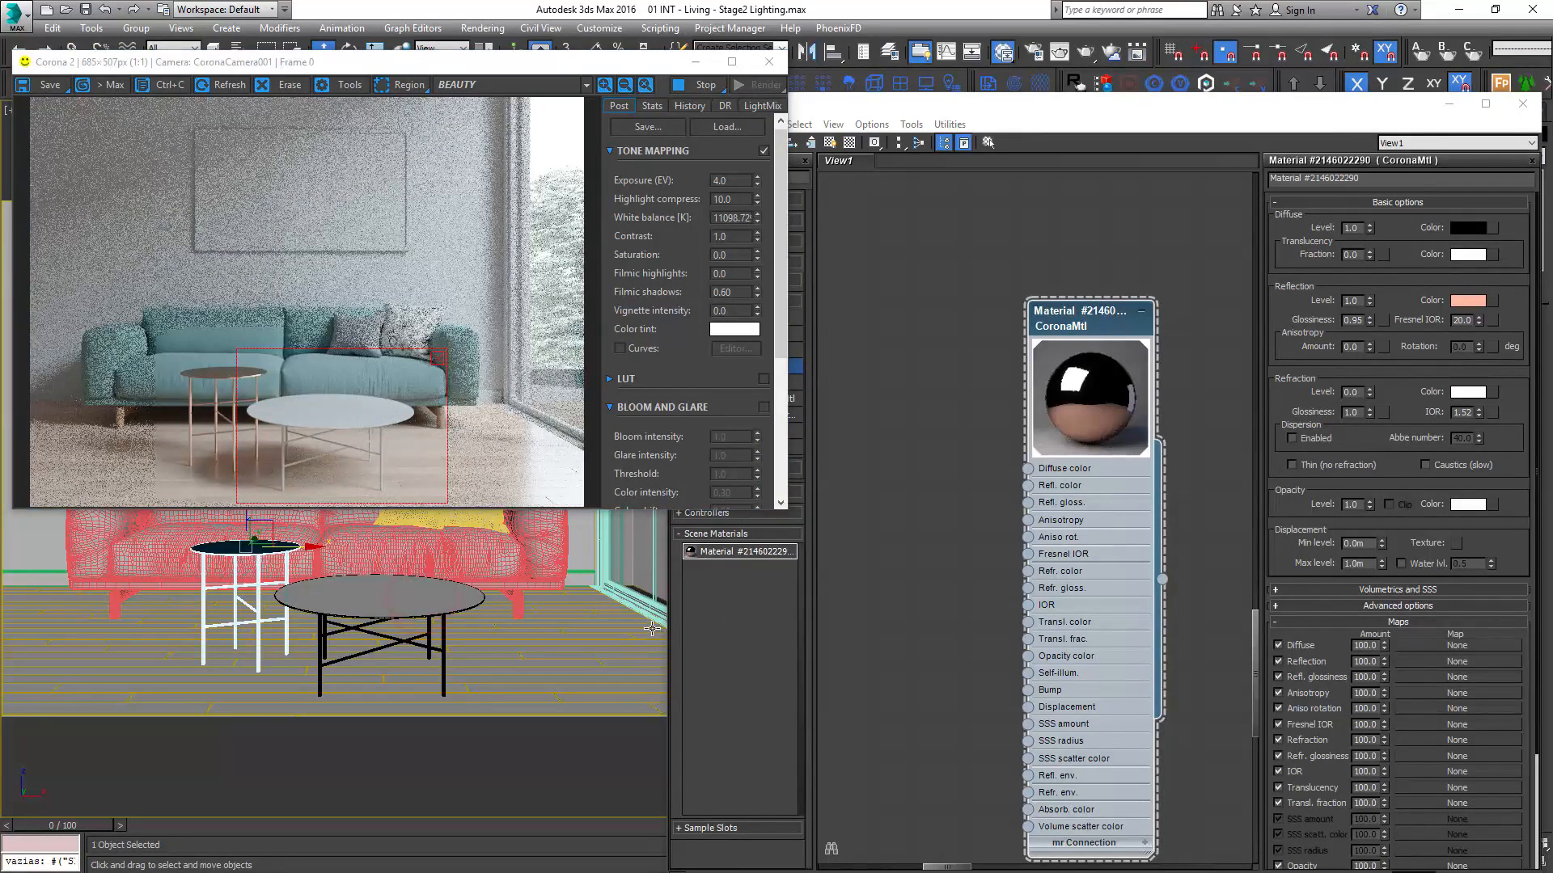
left_click(398, 597)
left_click(852, 109)
left_click(740, 143)
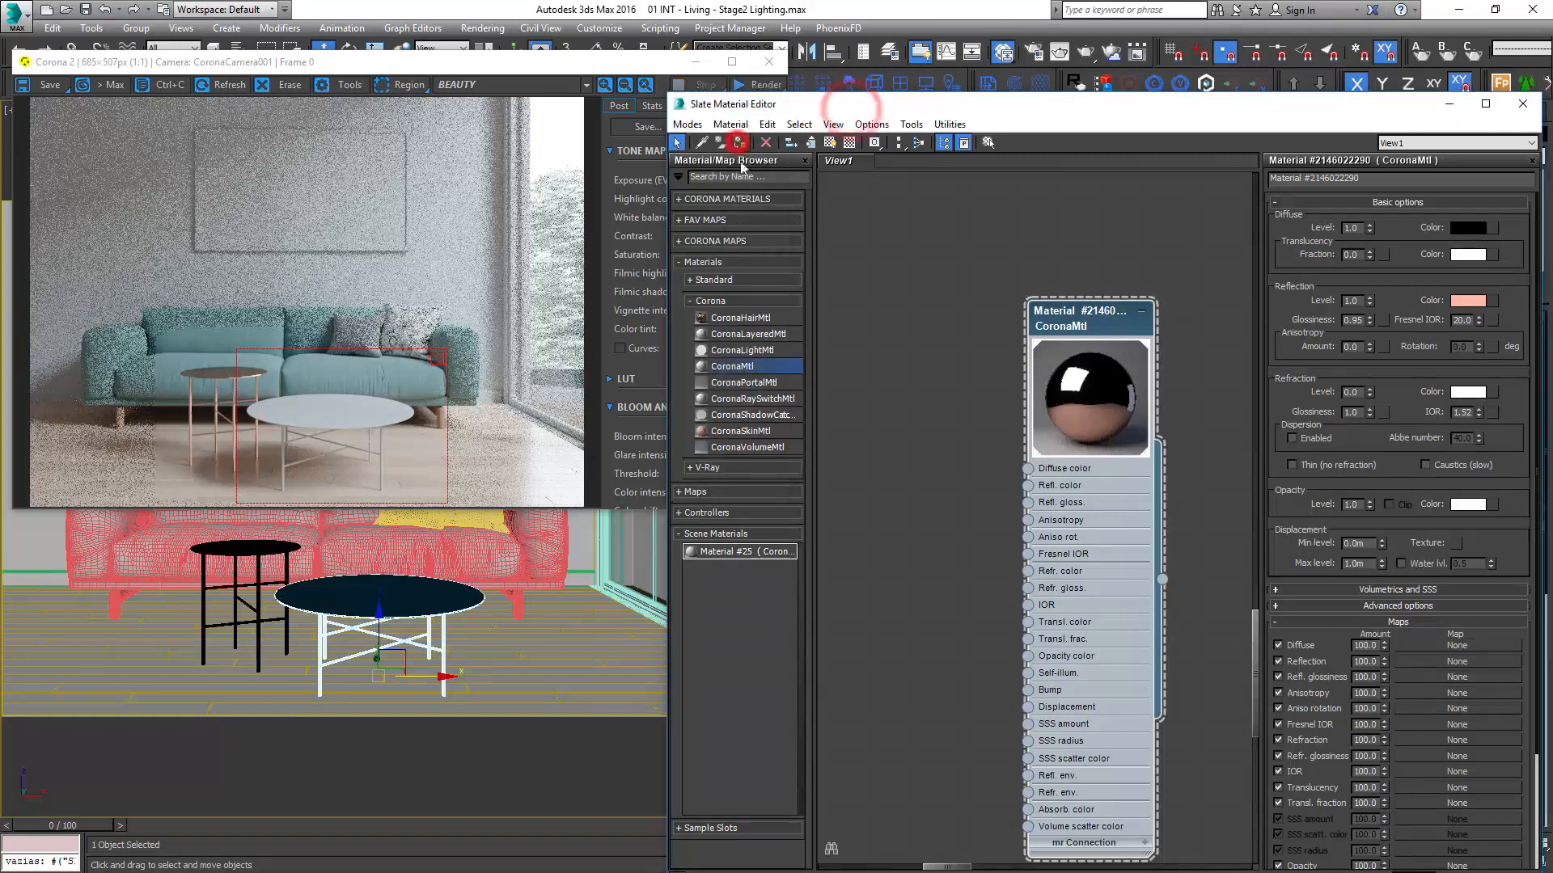
left_click_drag(399, 435, 387, 433)
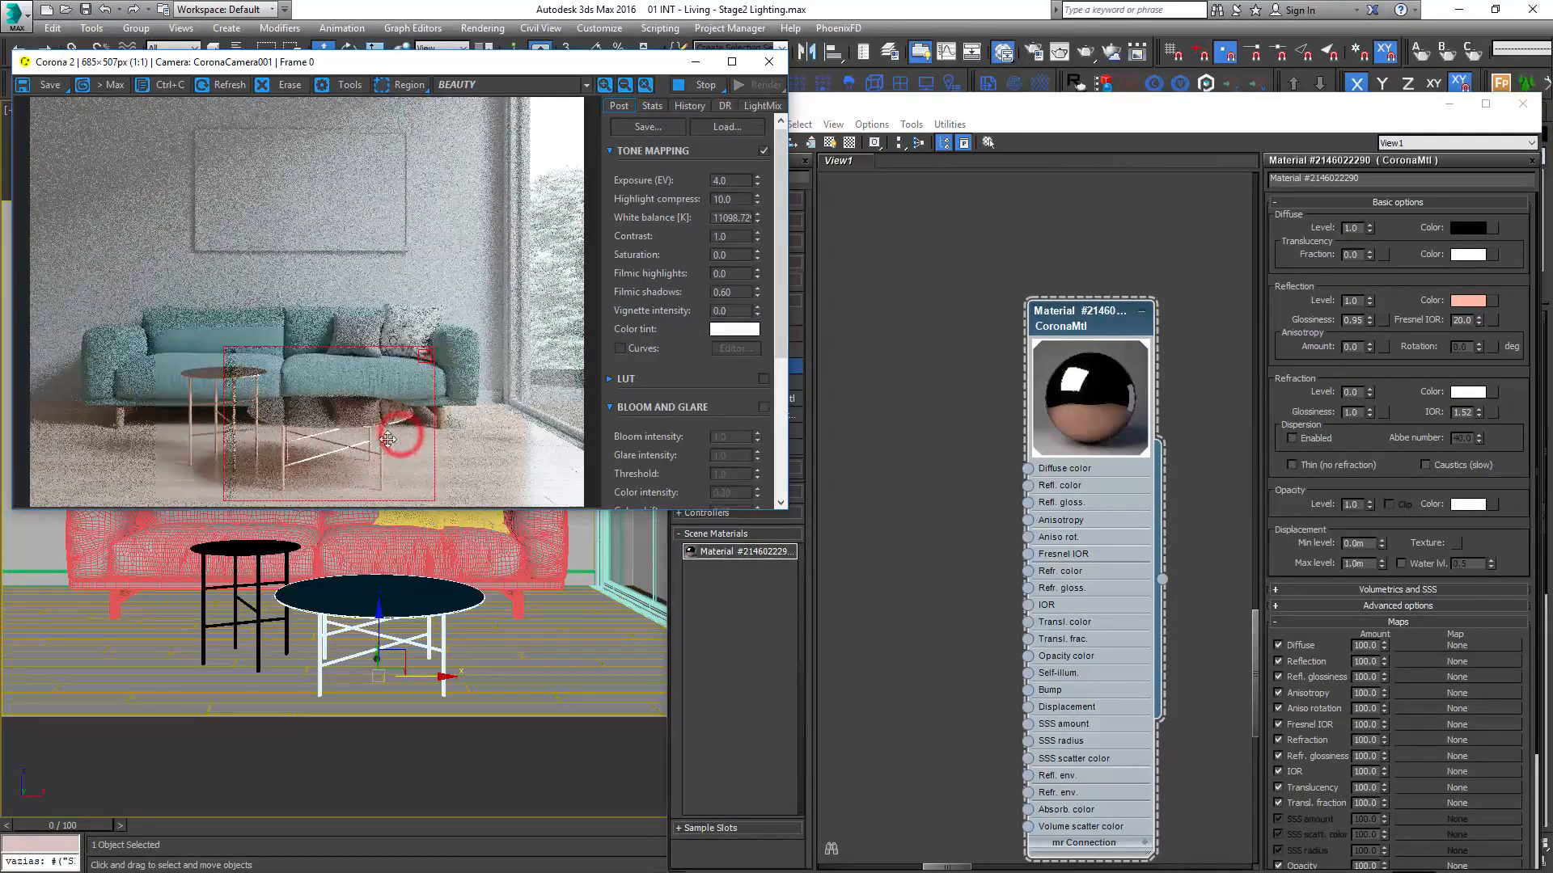
- Create a new CoronaMtl and assign it only to the larger table's round top, selected as an Editable Poly element
left_click_drag(1084, 105, 949, 443)
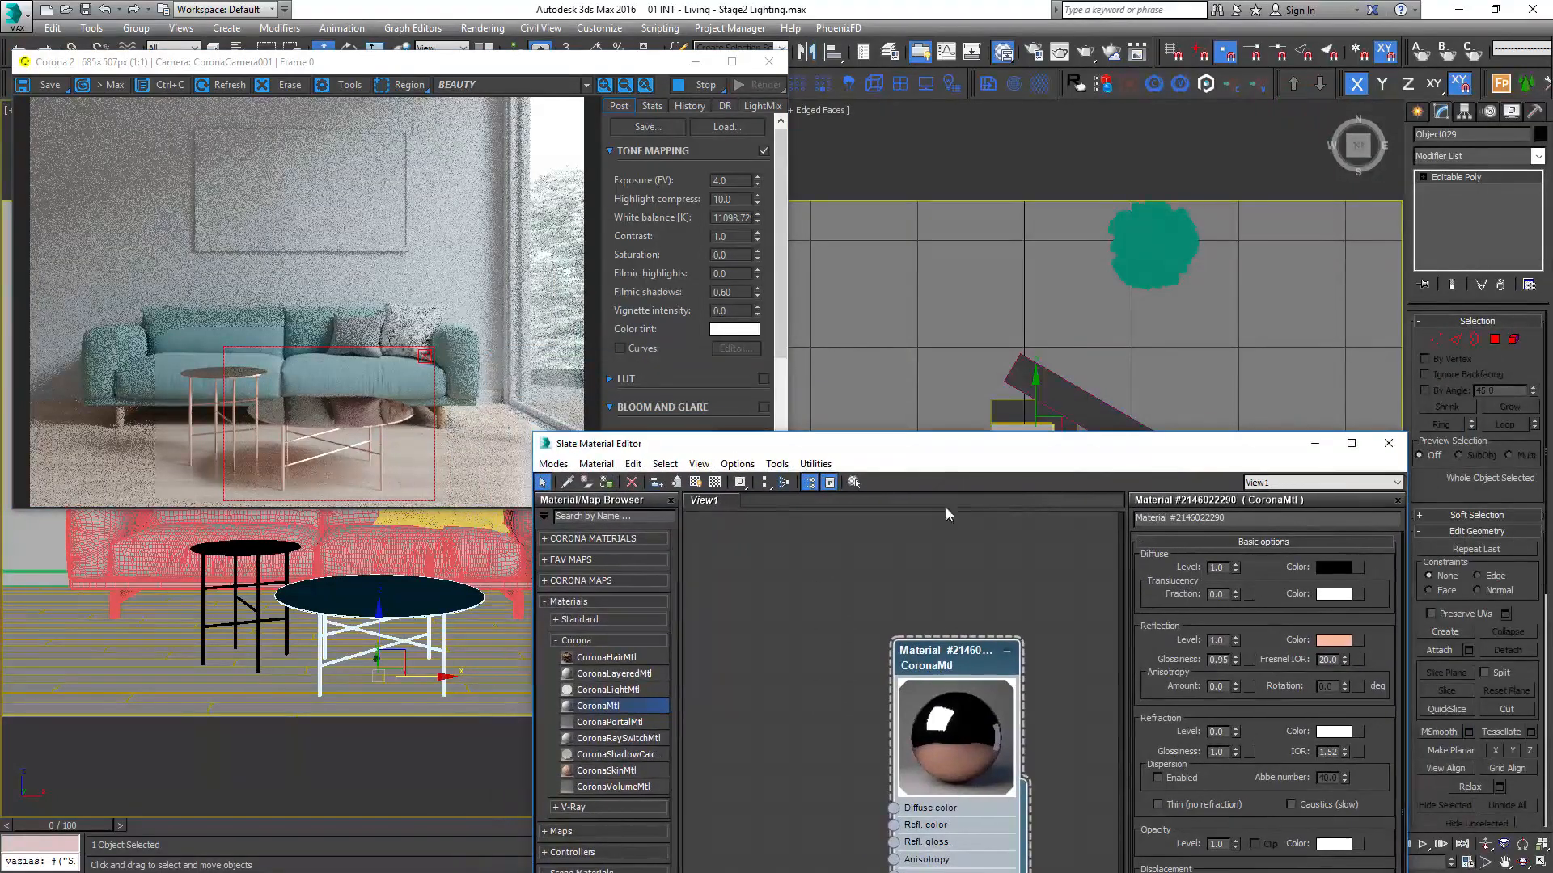
left_click(1517, 341)
left_click(394, 595)
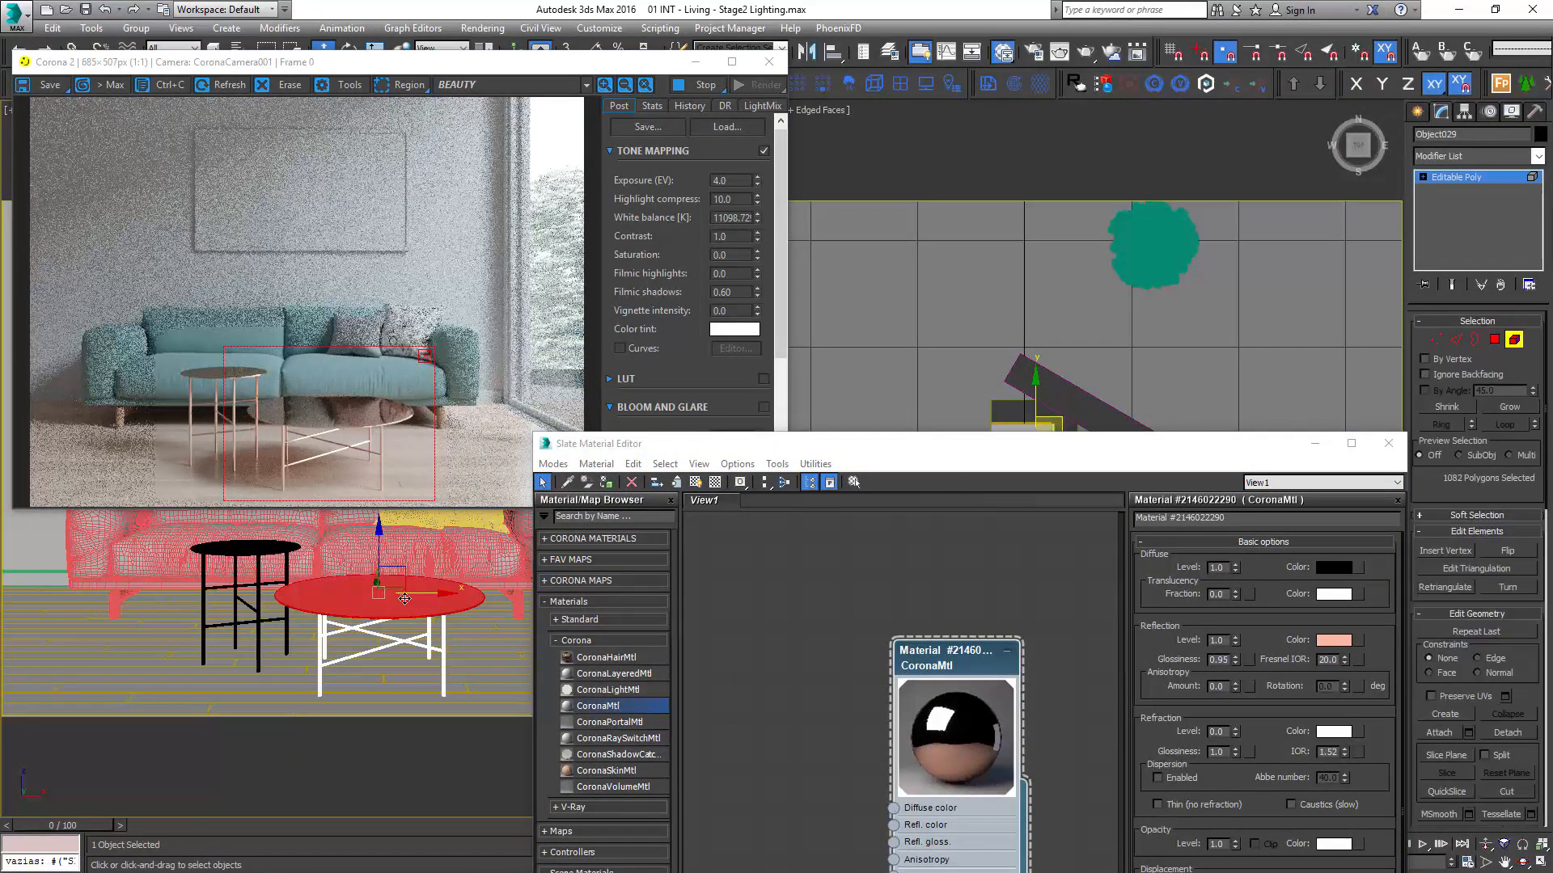
left_click_drag(630, 709, 758, 657)
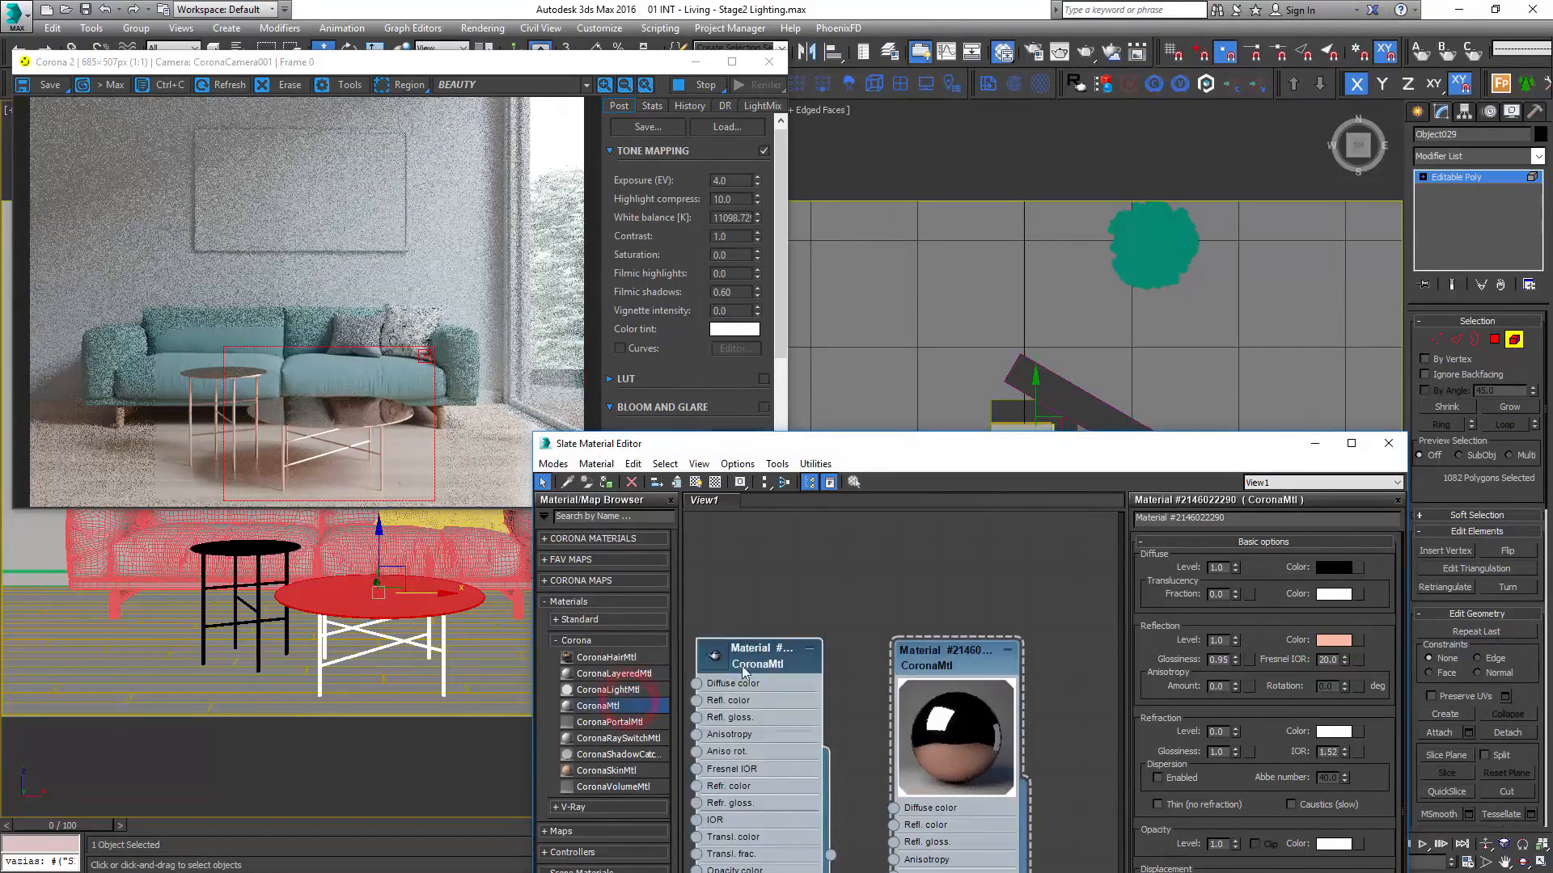
double_click(747, 671)
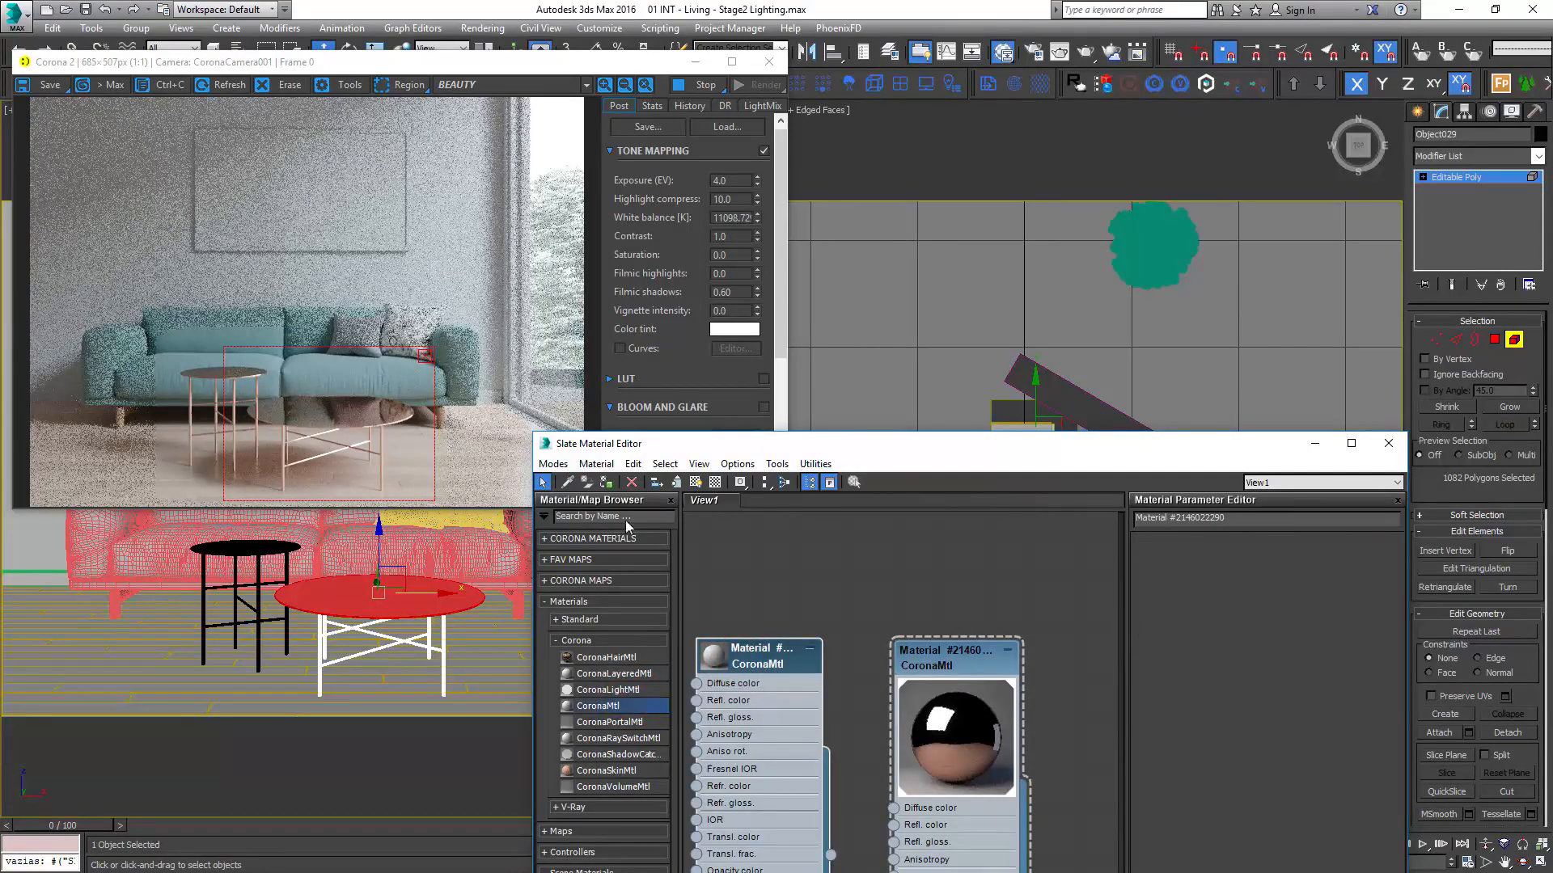
left_click(608, 484)
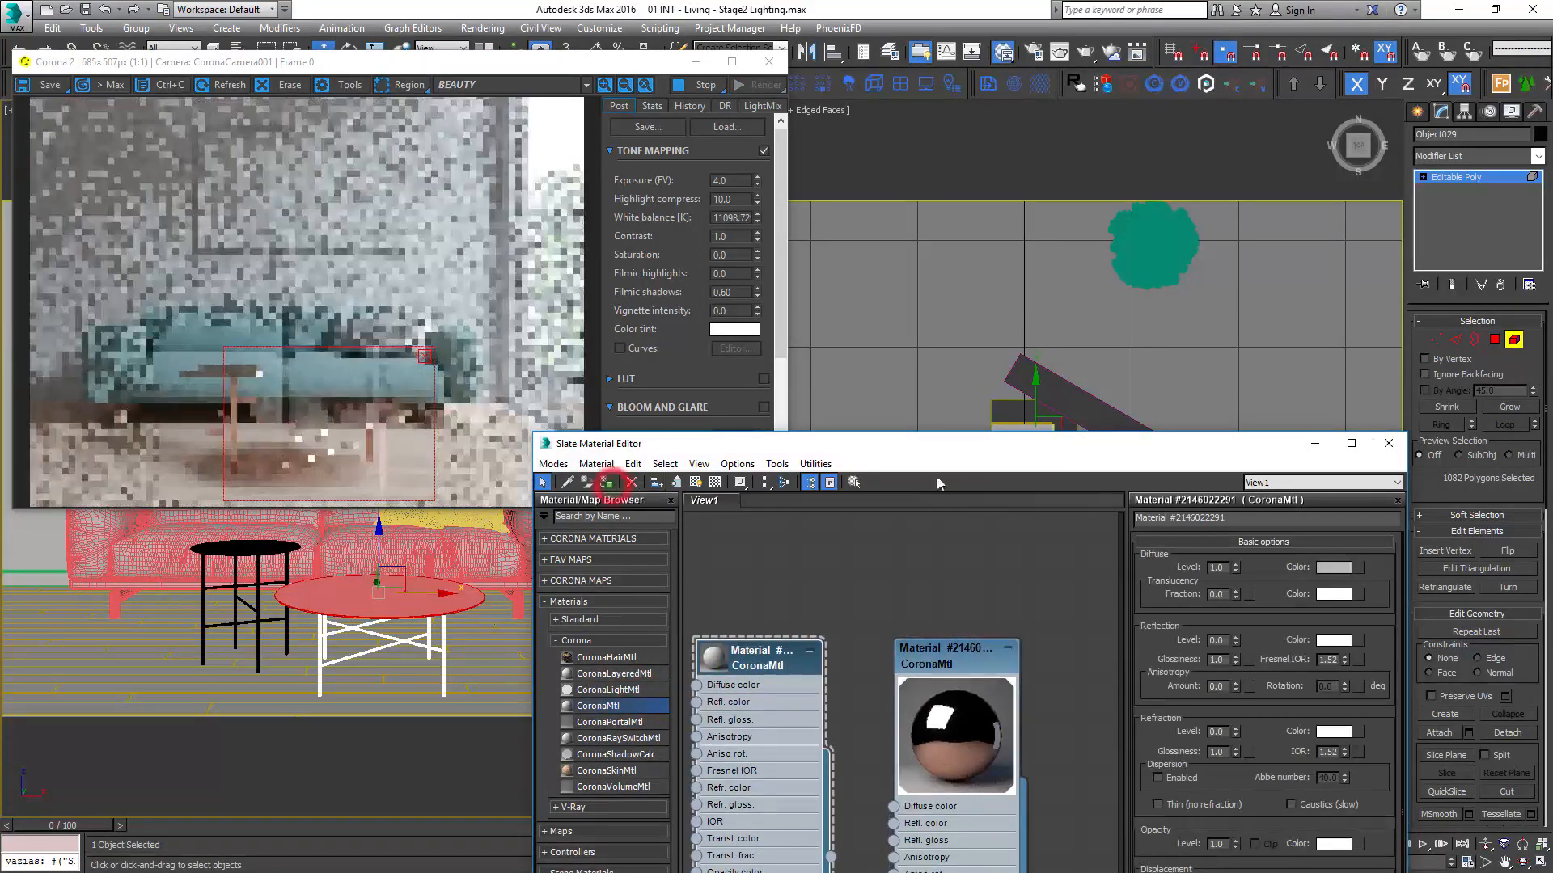
left_click(1518, 340)
left_click_drag(911, 458, 1057, 102)
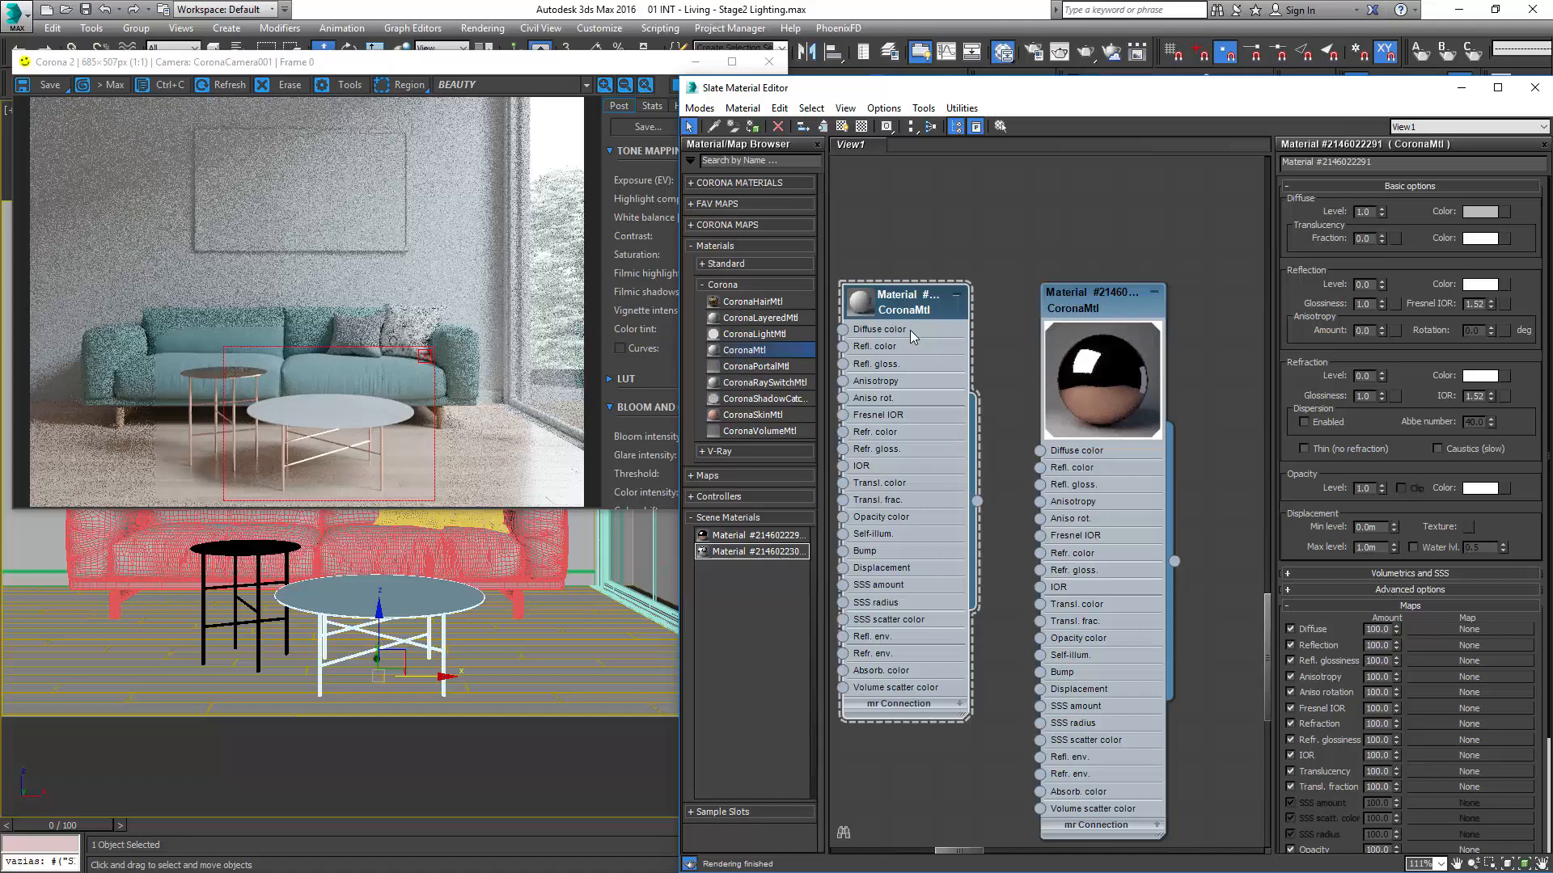
- Set the tabletop material's Diffuse color to a light grey with a value of 186
left_click(1474, 213)
left_click_drag(706, 394, 709, 404)
left_click(849, 451)
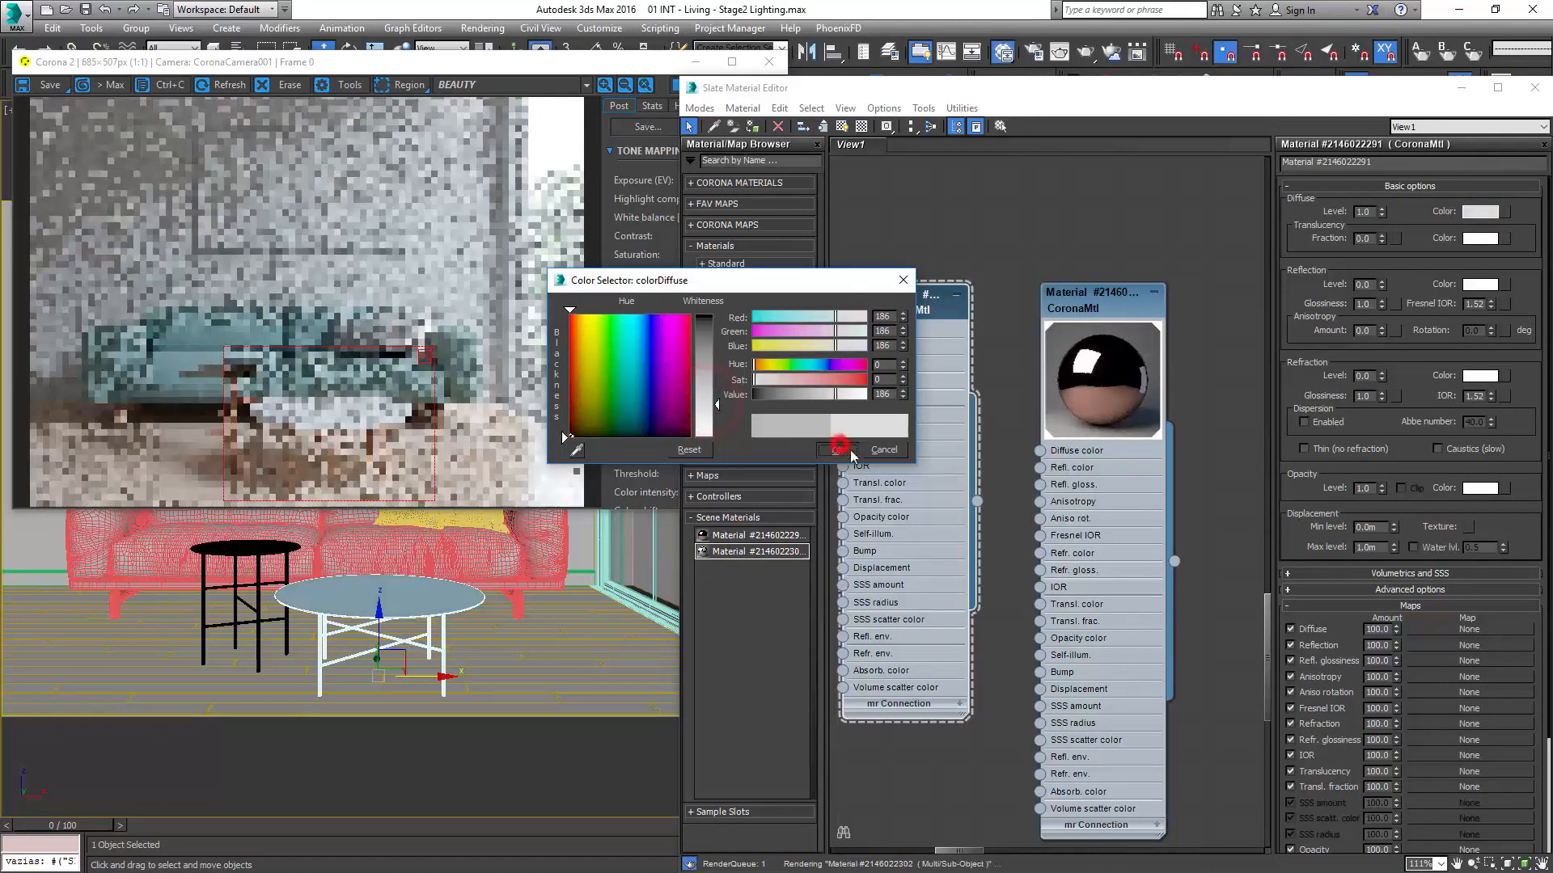
- Set the tabletop material's Reflection level to 1.0 and its Glossiness to 0.7
left_click(1382, 284)
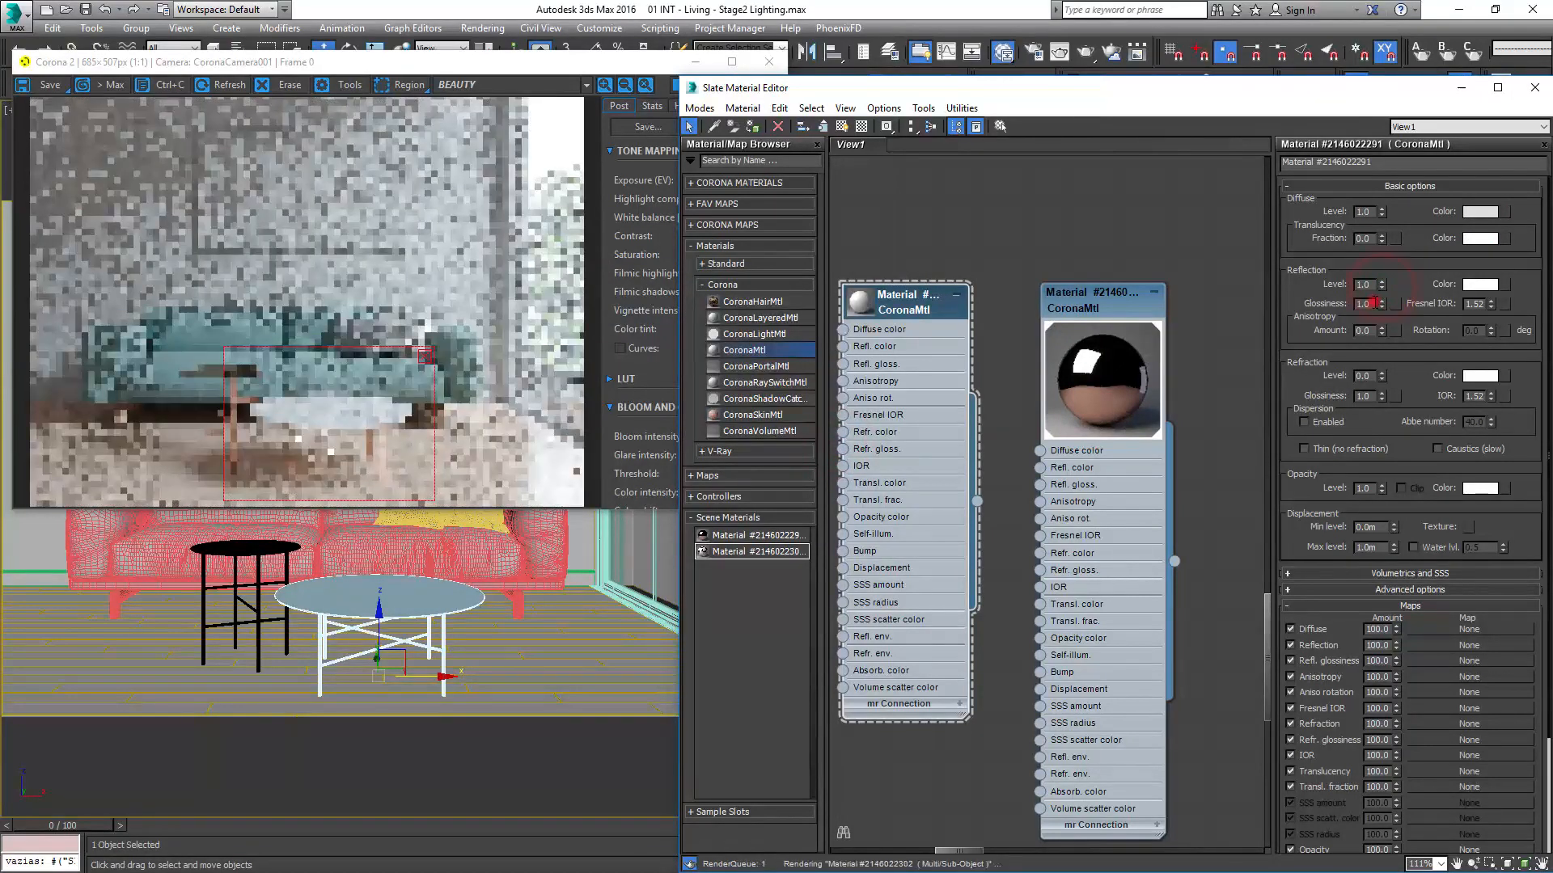
double_click(1373, 303)
type(".7")
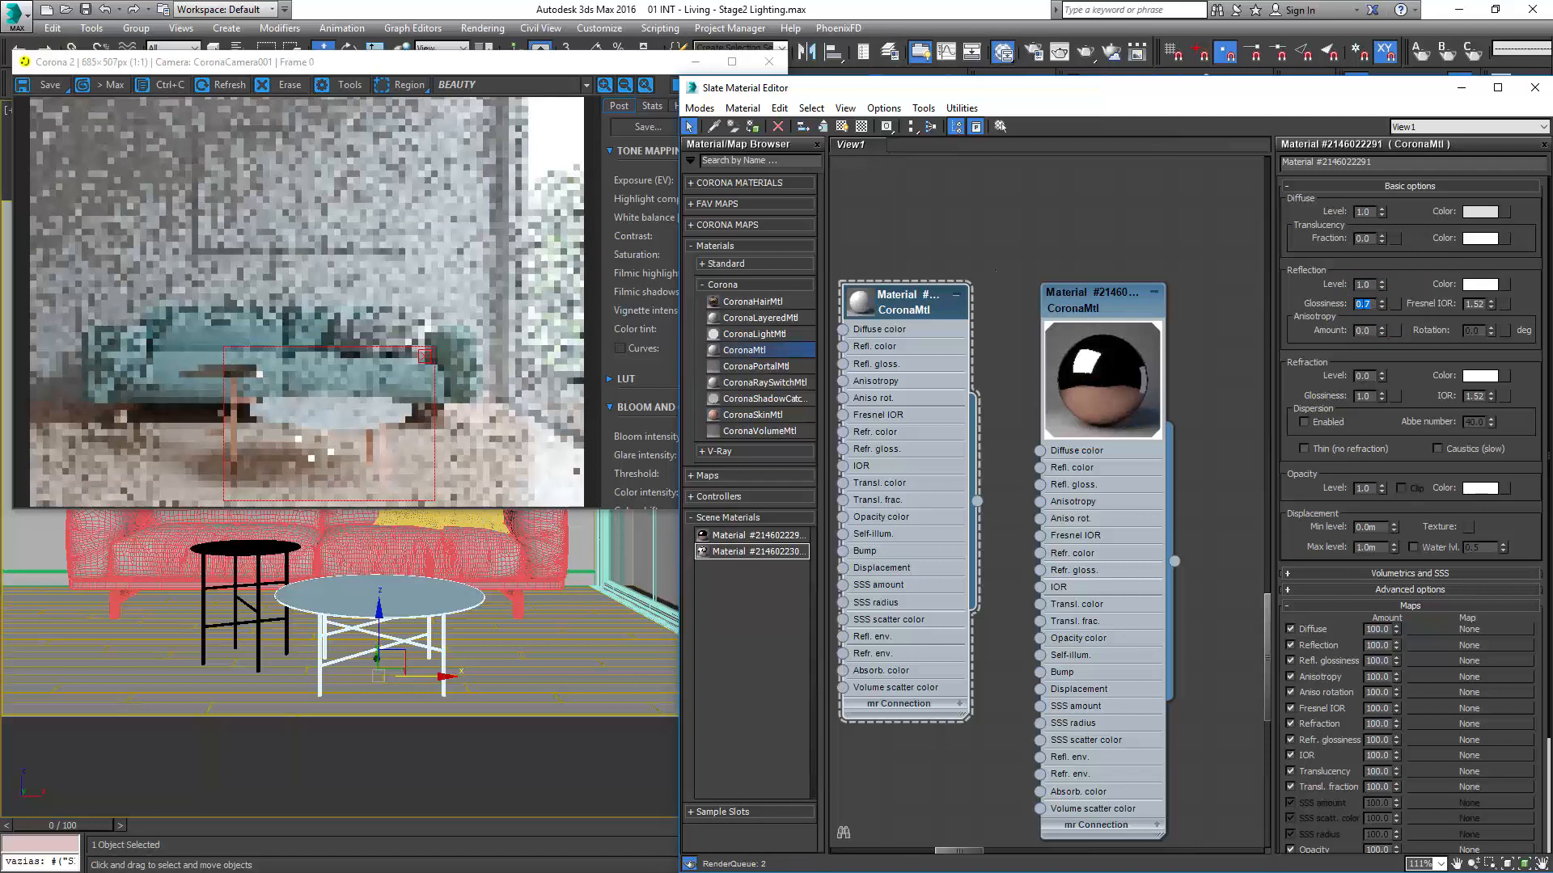
- Shrink the render region to a narrow area around the larger table's top
left_click(358, 348)
mouse_move(363, 392)
left_mouse_down()
mouse_move(360, 436)
mouse_move(361, 420)
left_mouse_up()
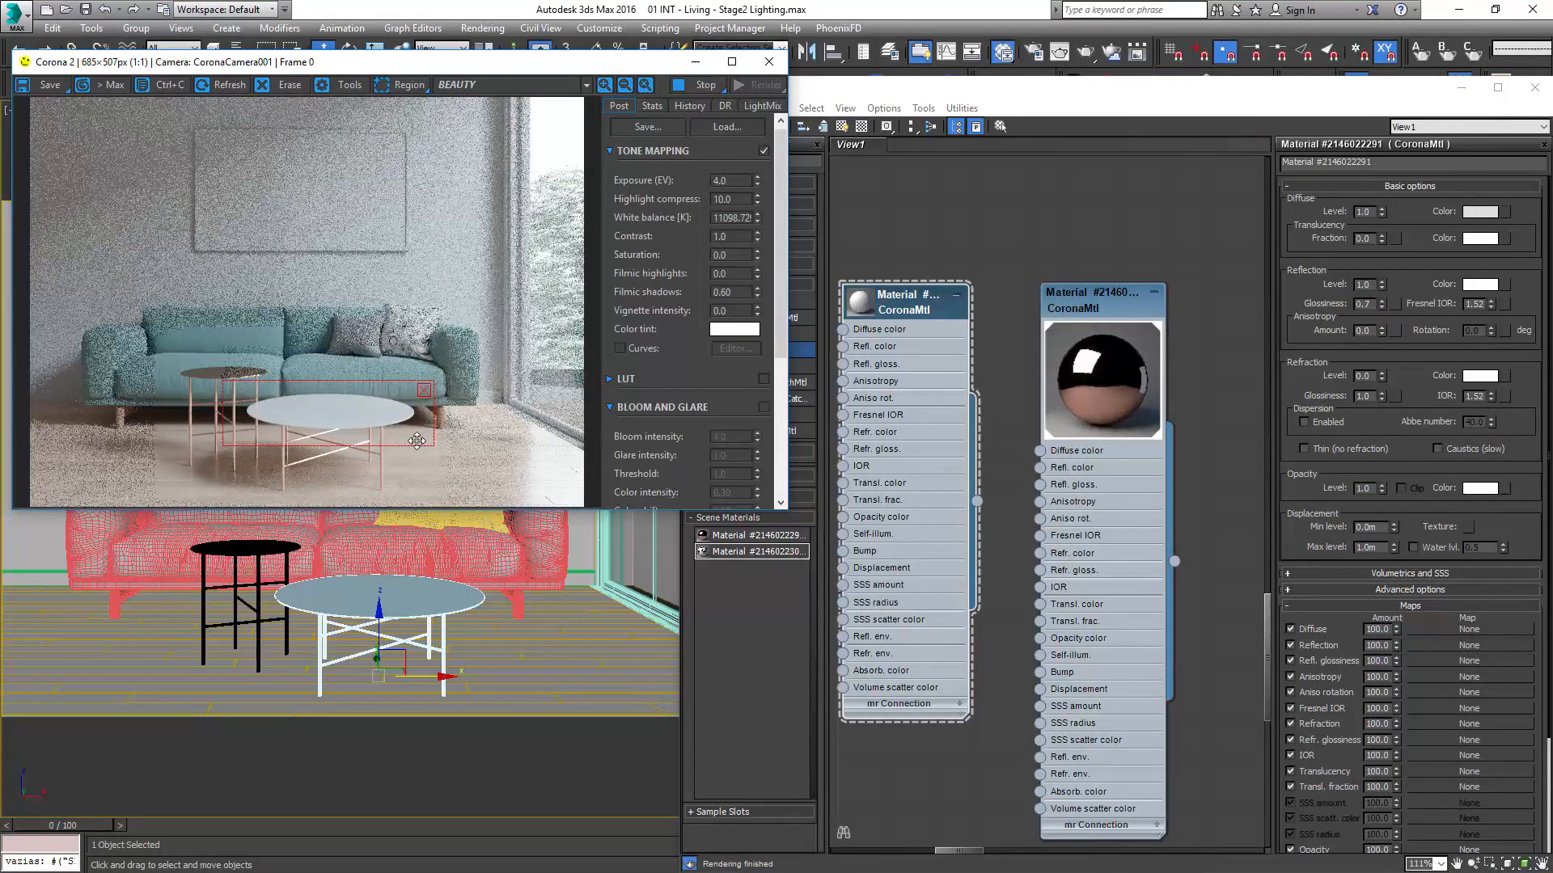
mouse_move(381, 415)
left_mouse_down()
mouse_move(370, 473)
mouse_move(380, 417)
left_mouse_up()
- Select the wall picture and pick all four sides of its frame as Editable Poly elements
left_click_drag(467, 63, 509, 289)
left_click(328, 243)
left_click_drag(1225, 102, 950, 81)
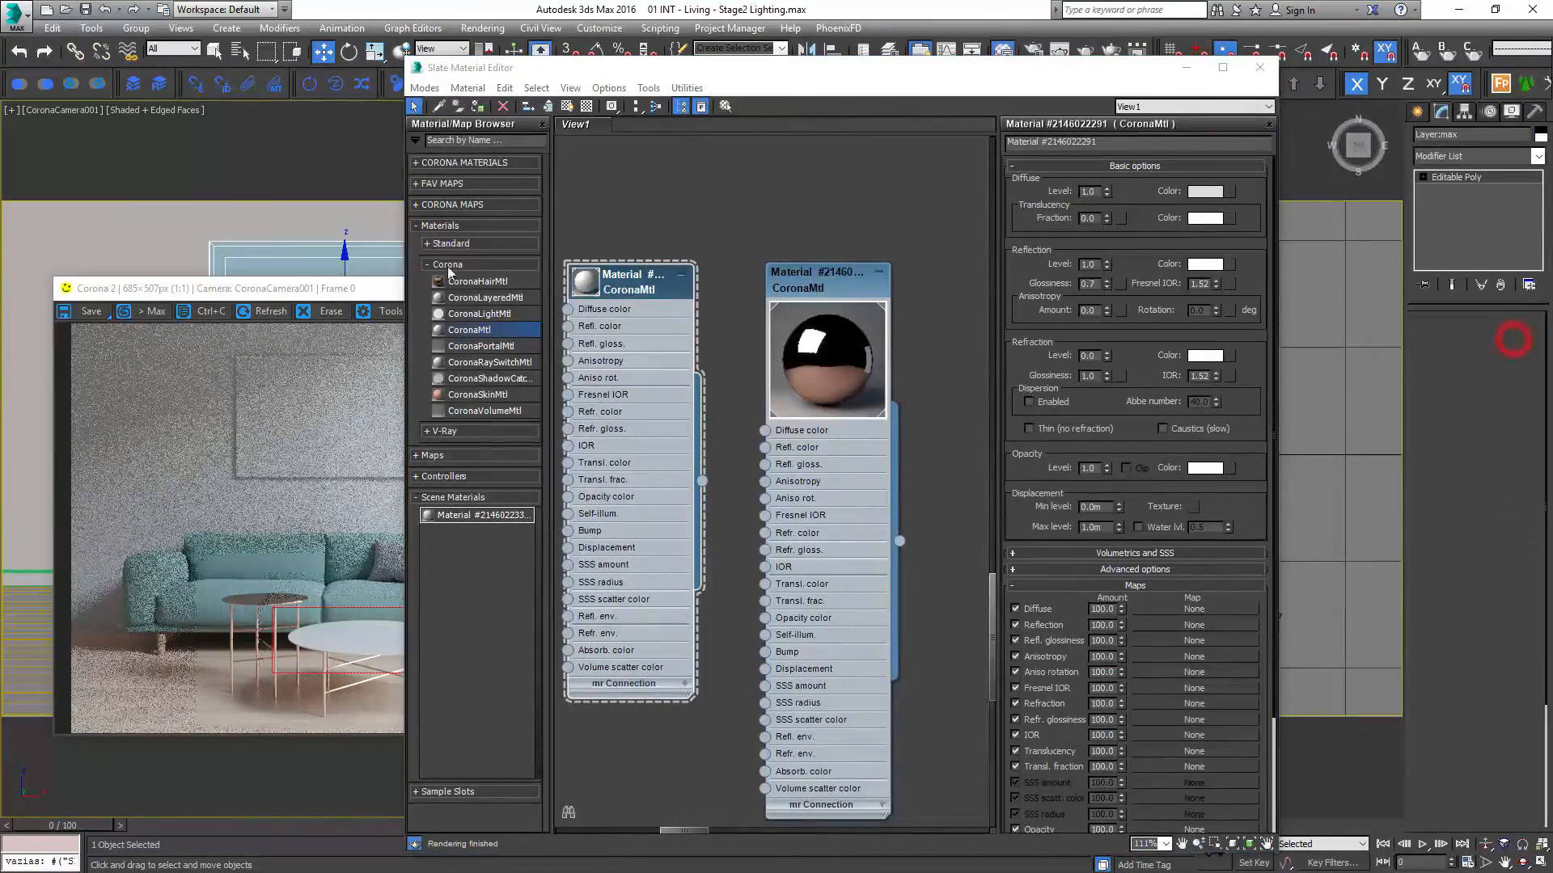
key("5")
left_click(300, 244)
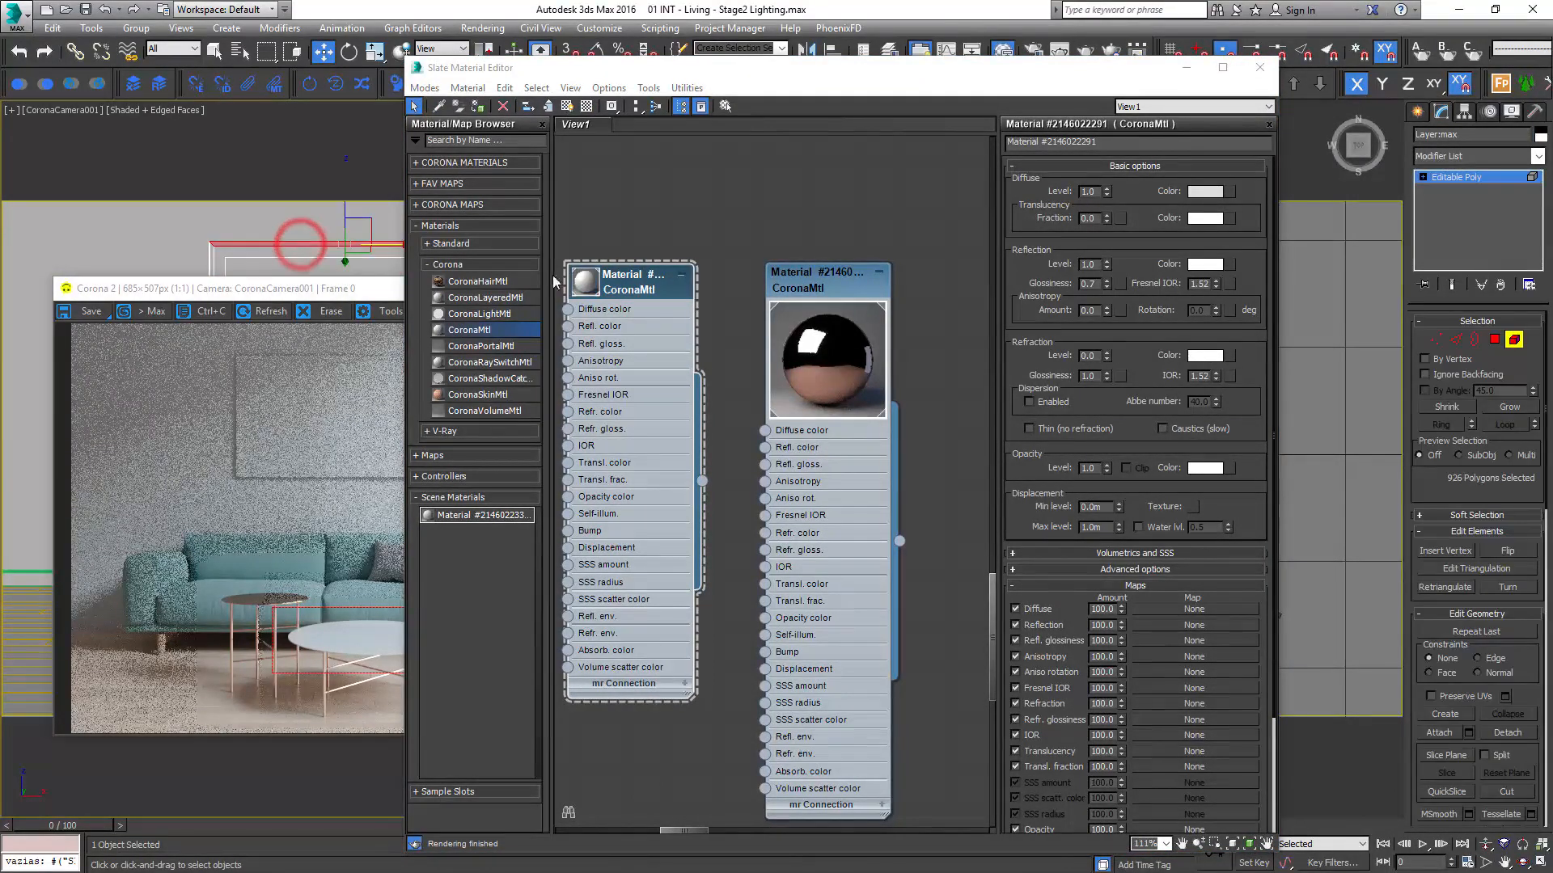
left_click_drag(936, 72, 1179, 67)
left_click(602, 287)
left_click_drag(508, 292, 1020, 329)
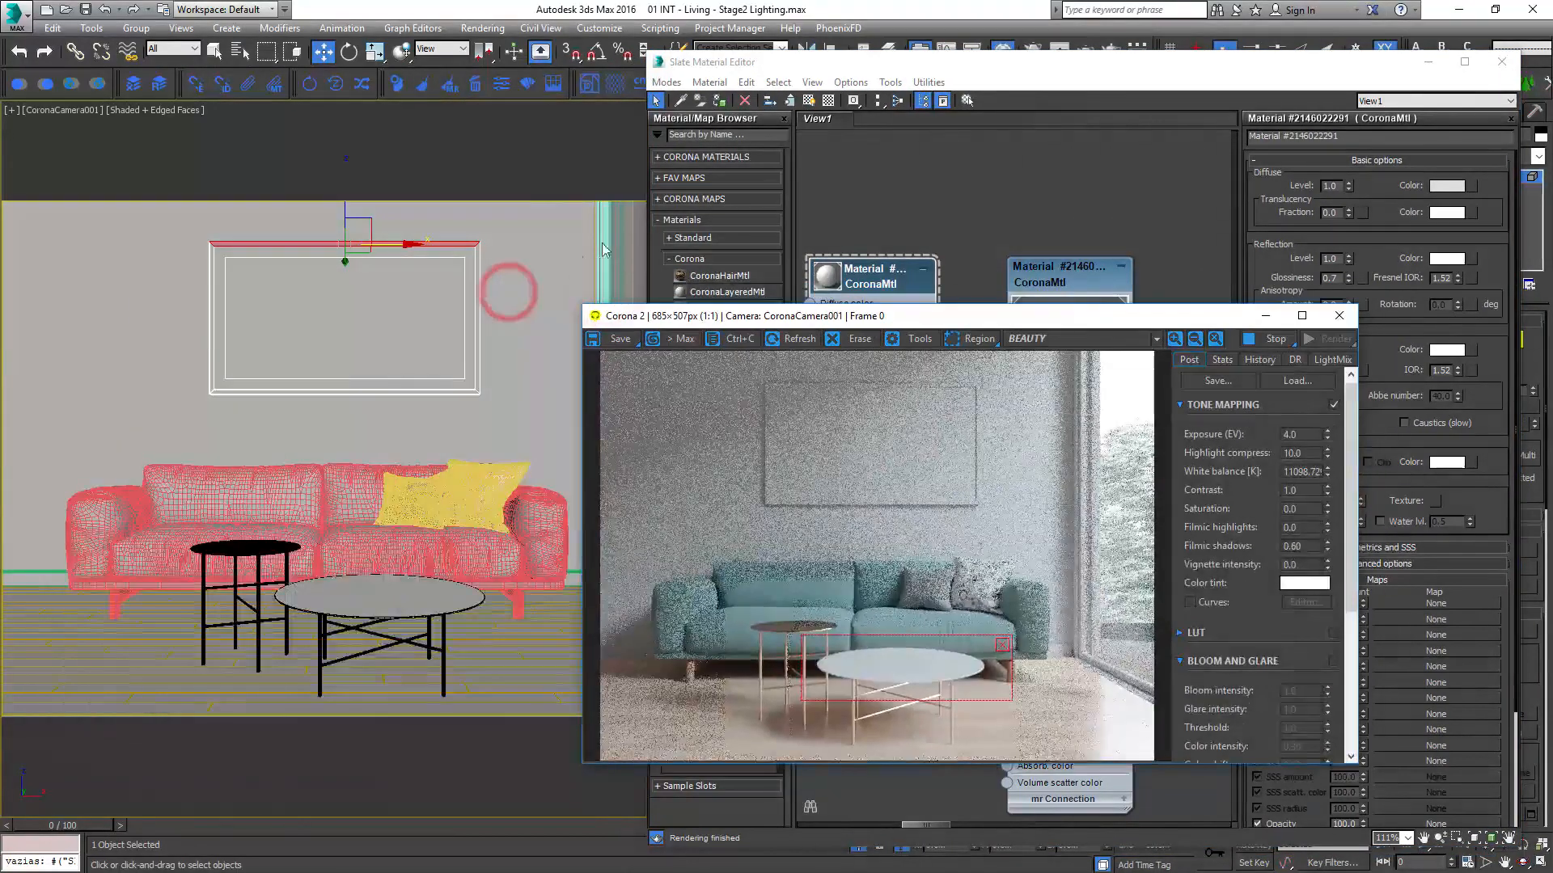
left_click(476, 275)
left_click(411, 395, "ctrl")
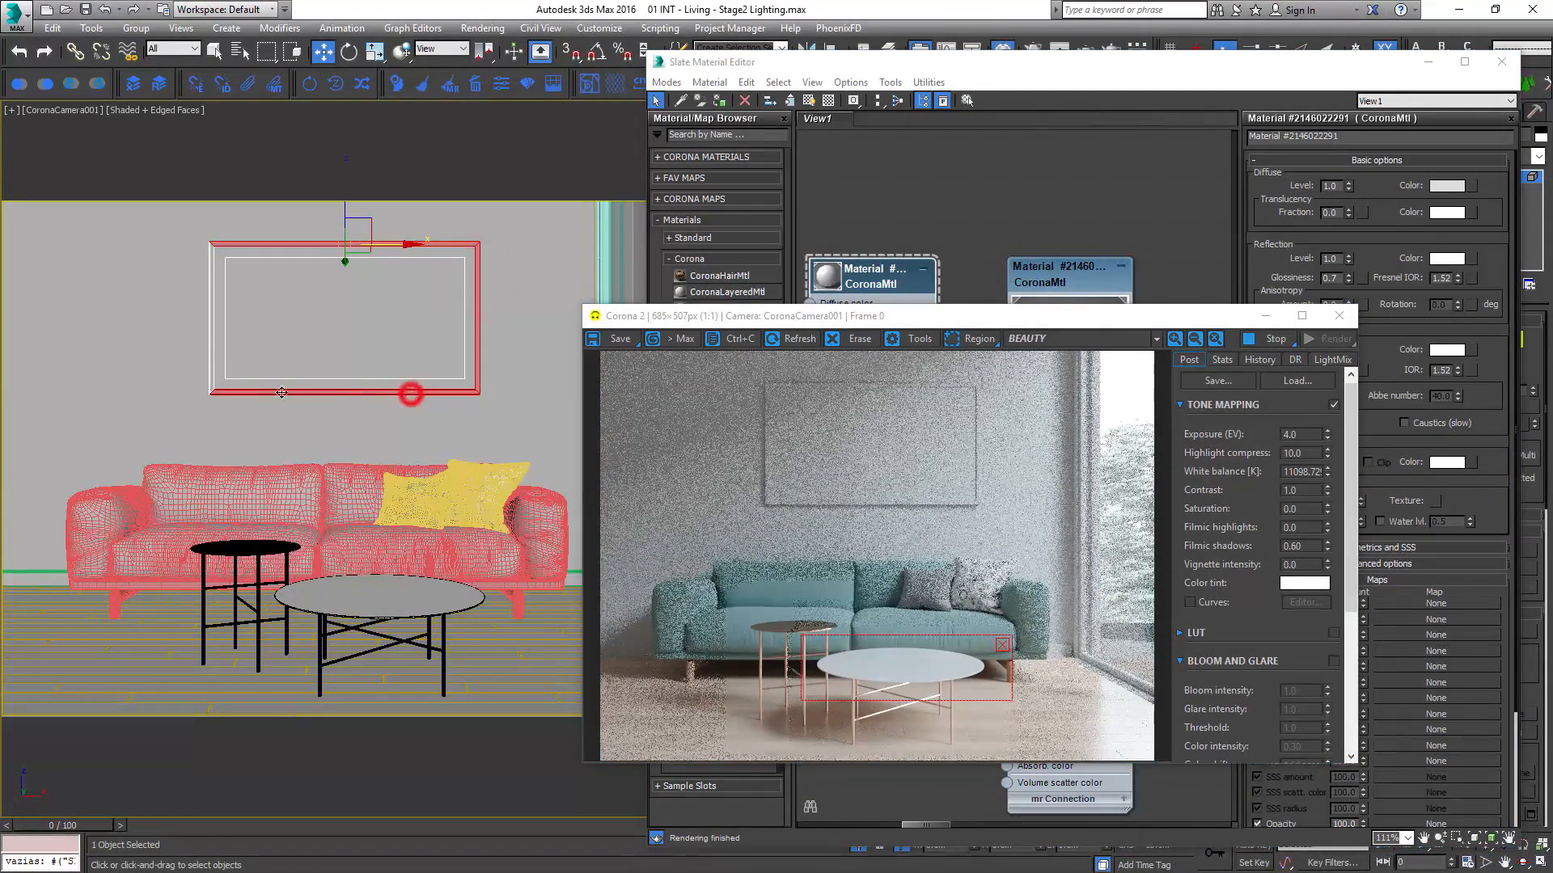
left_click(209, 350, "ctrl")
- Assign the copper material to the selected frame elements and fit the render region around the wall picture
left_click_drag(1053, 279, 1072, 243)
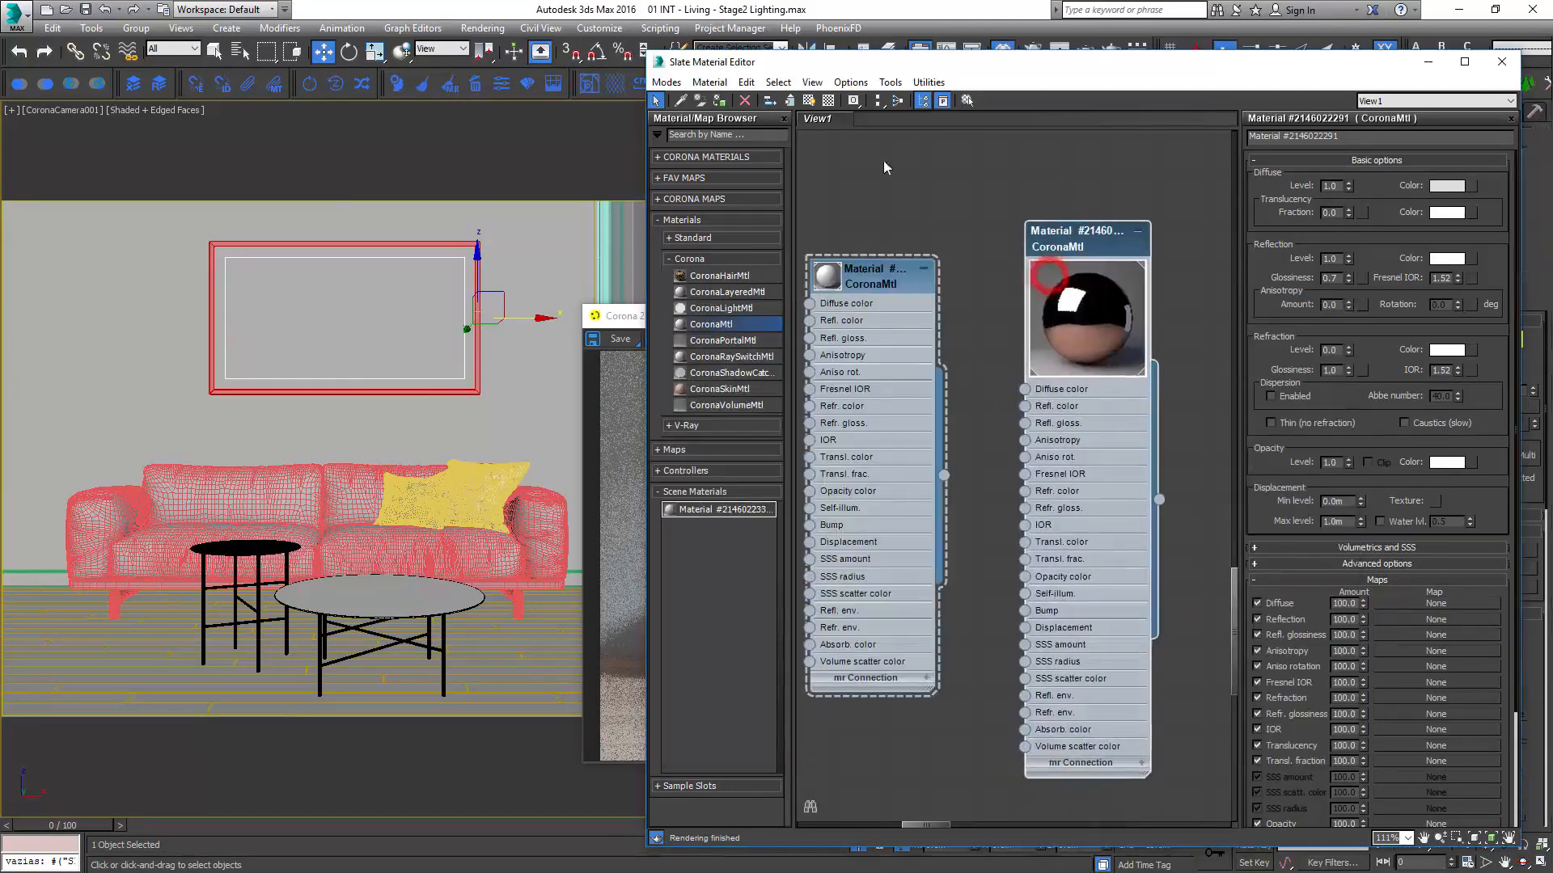
left_click(626, 317)
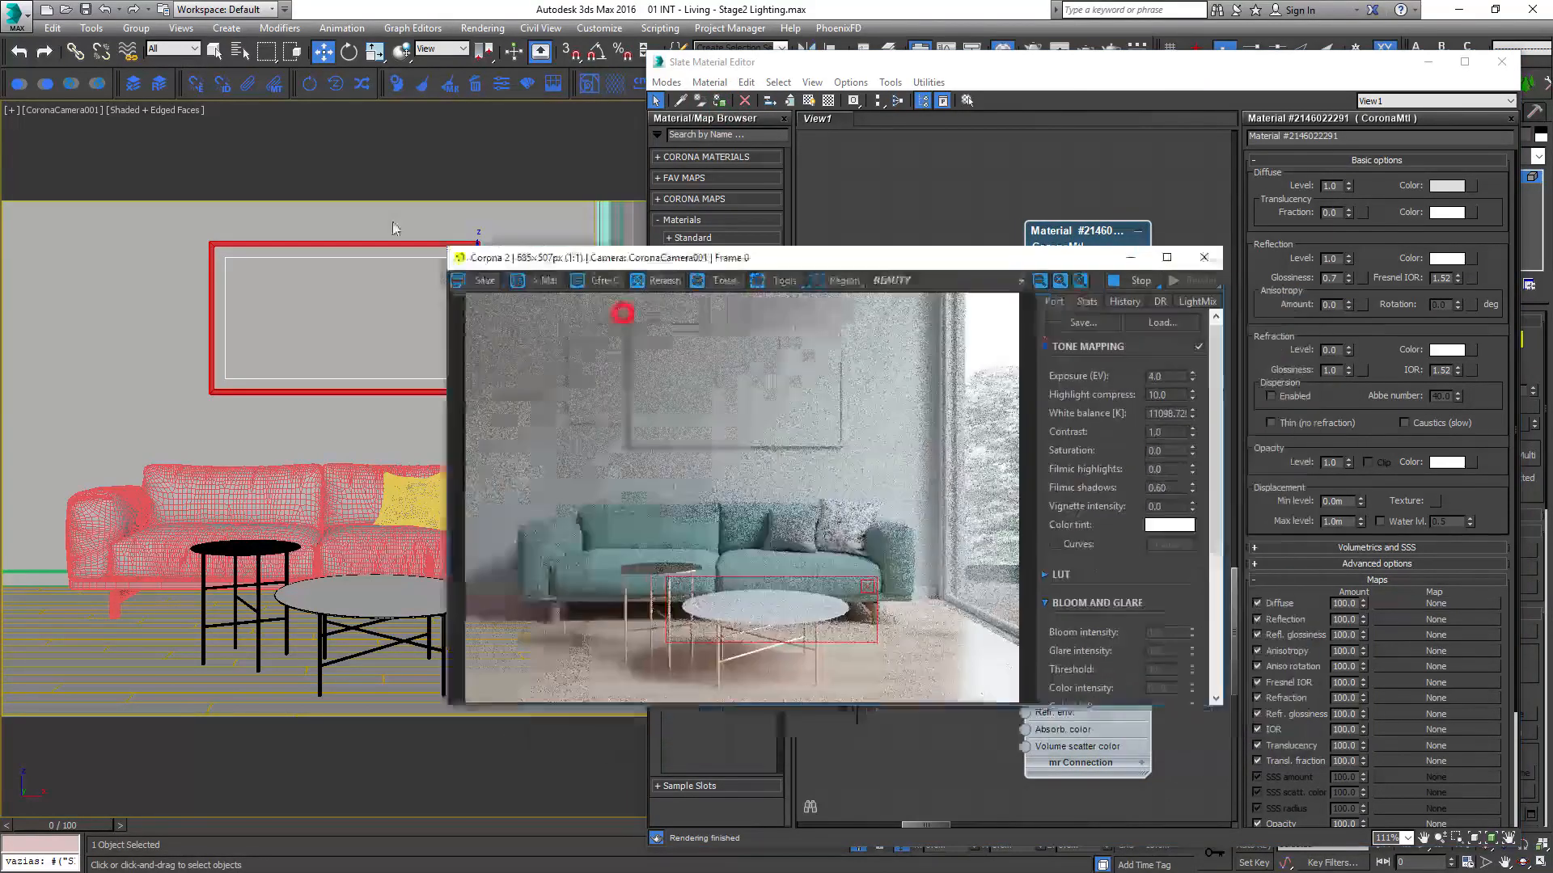
left_click_drag(566, 581, 518, 320)
left_click_drag(603, 363, 648, 461)
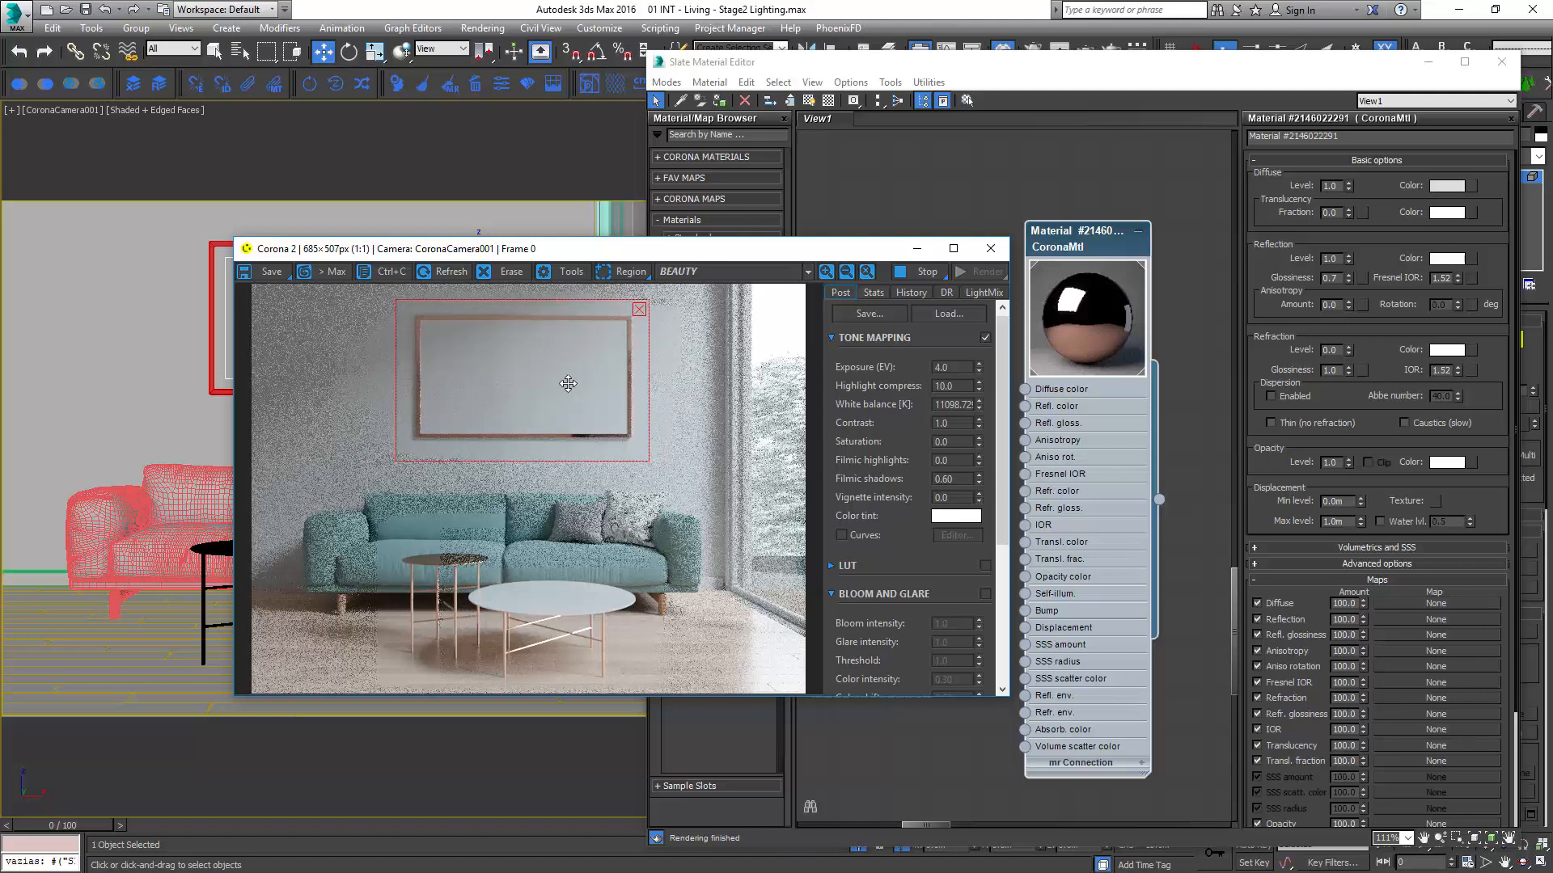
- Compare the colour wheel image with the teal and copper artwork image, and close both
key("alt+Tab")
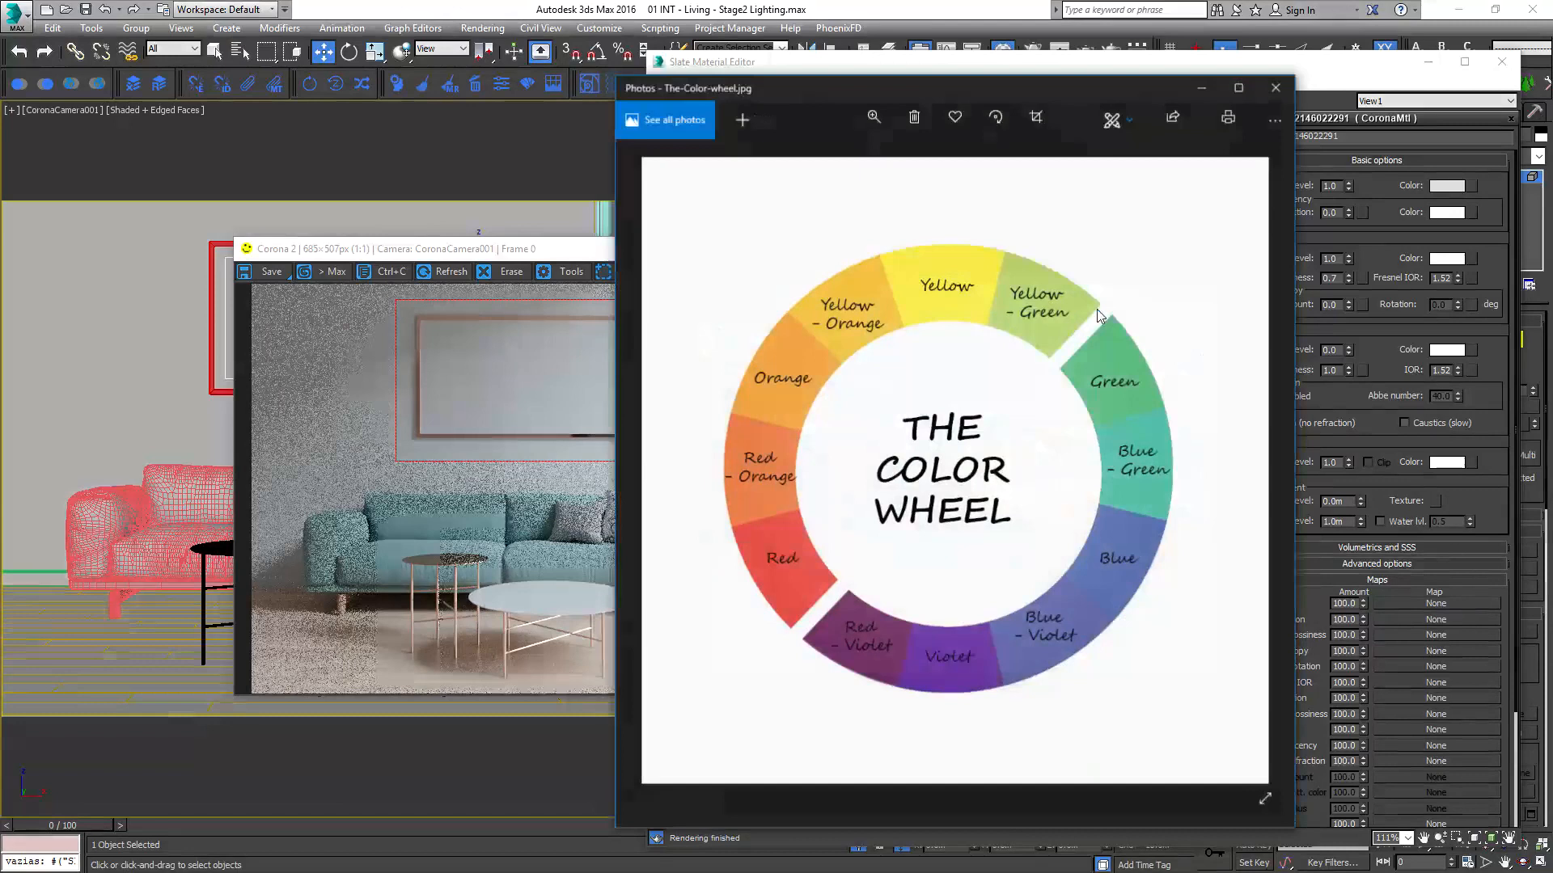
left_click_drag(1006, 89, 380, 88)
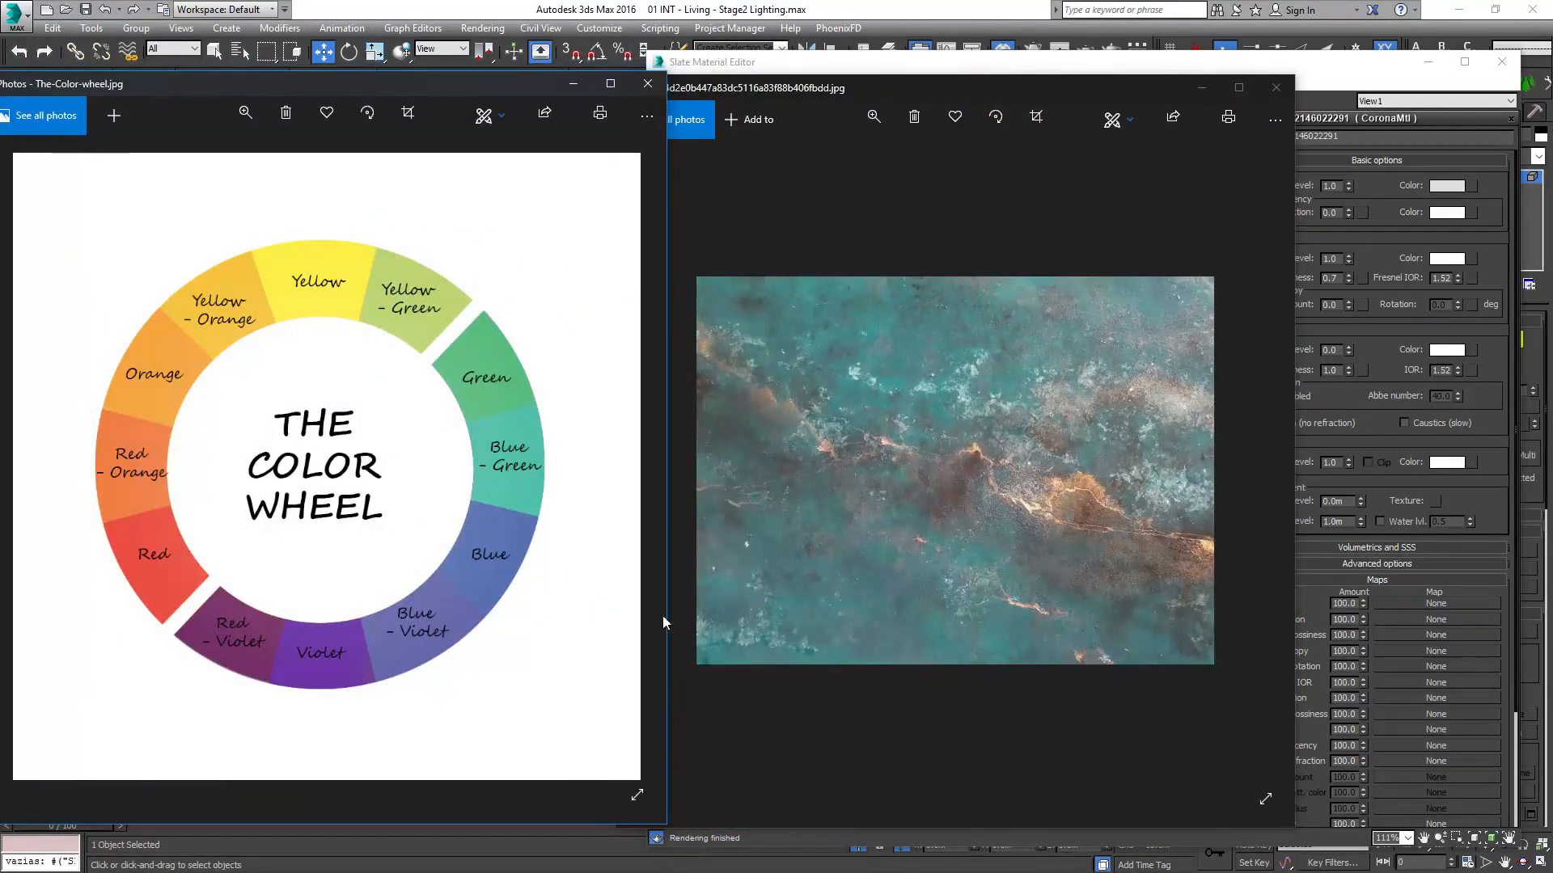
left_click(647, 83)
left_click(1276, 89)
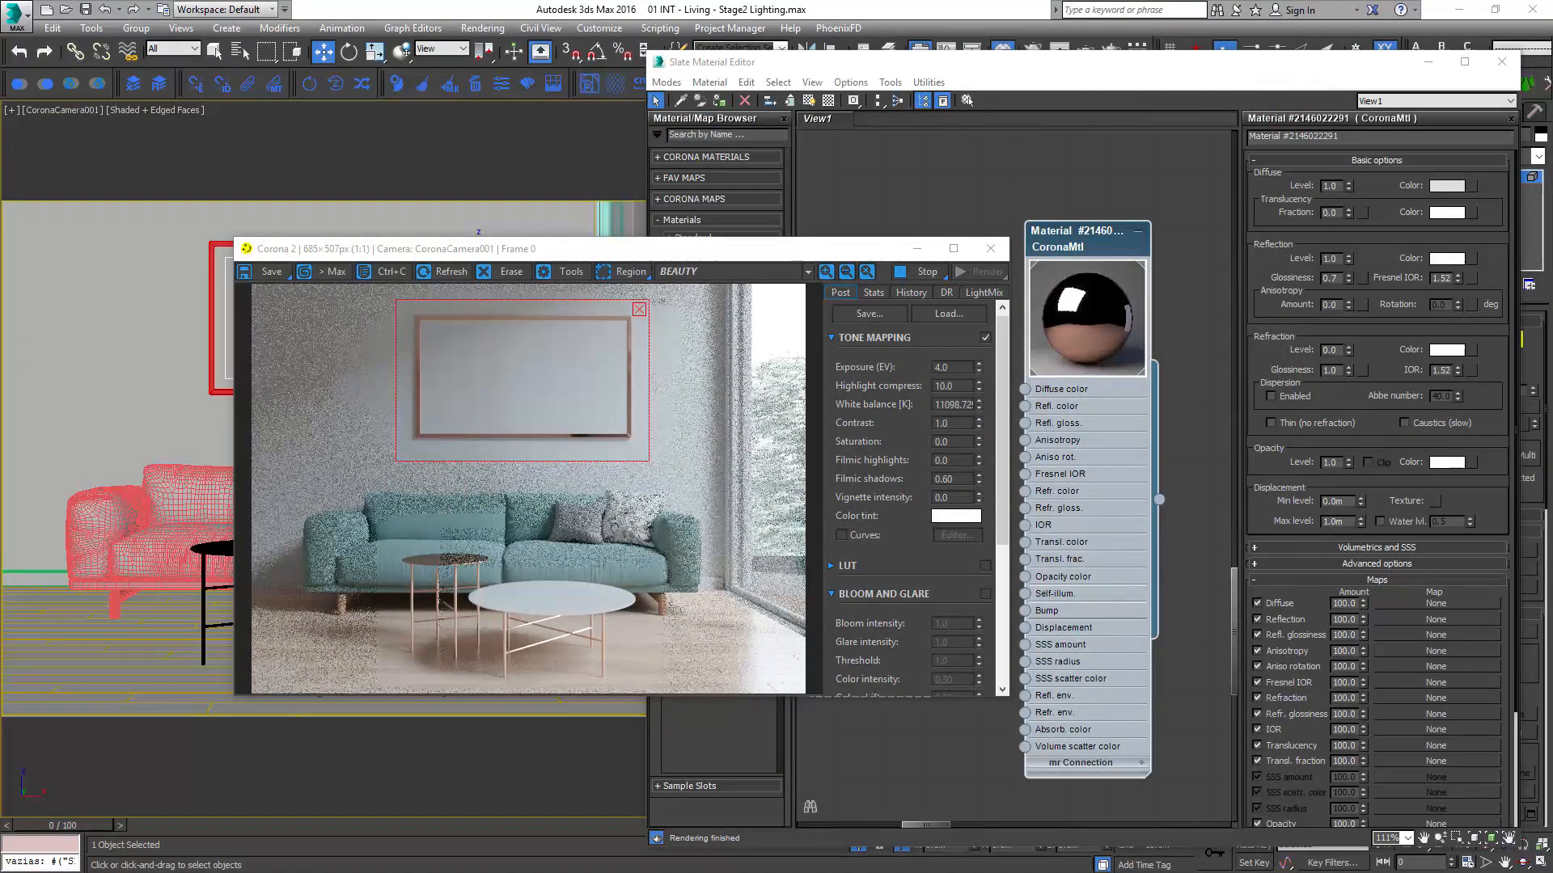
- Add the teal artwork image as a Bitmap map and connect it to the diffuse colour of a new CoronaMtl
left_click_drag(974, 682, 900, 767)
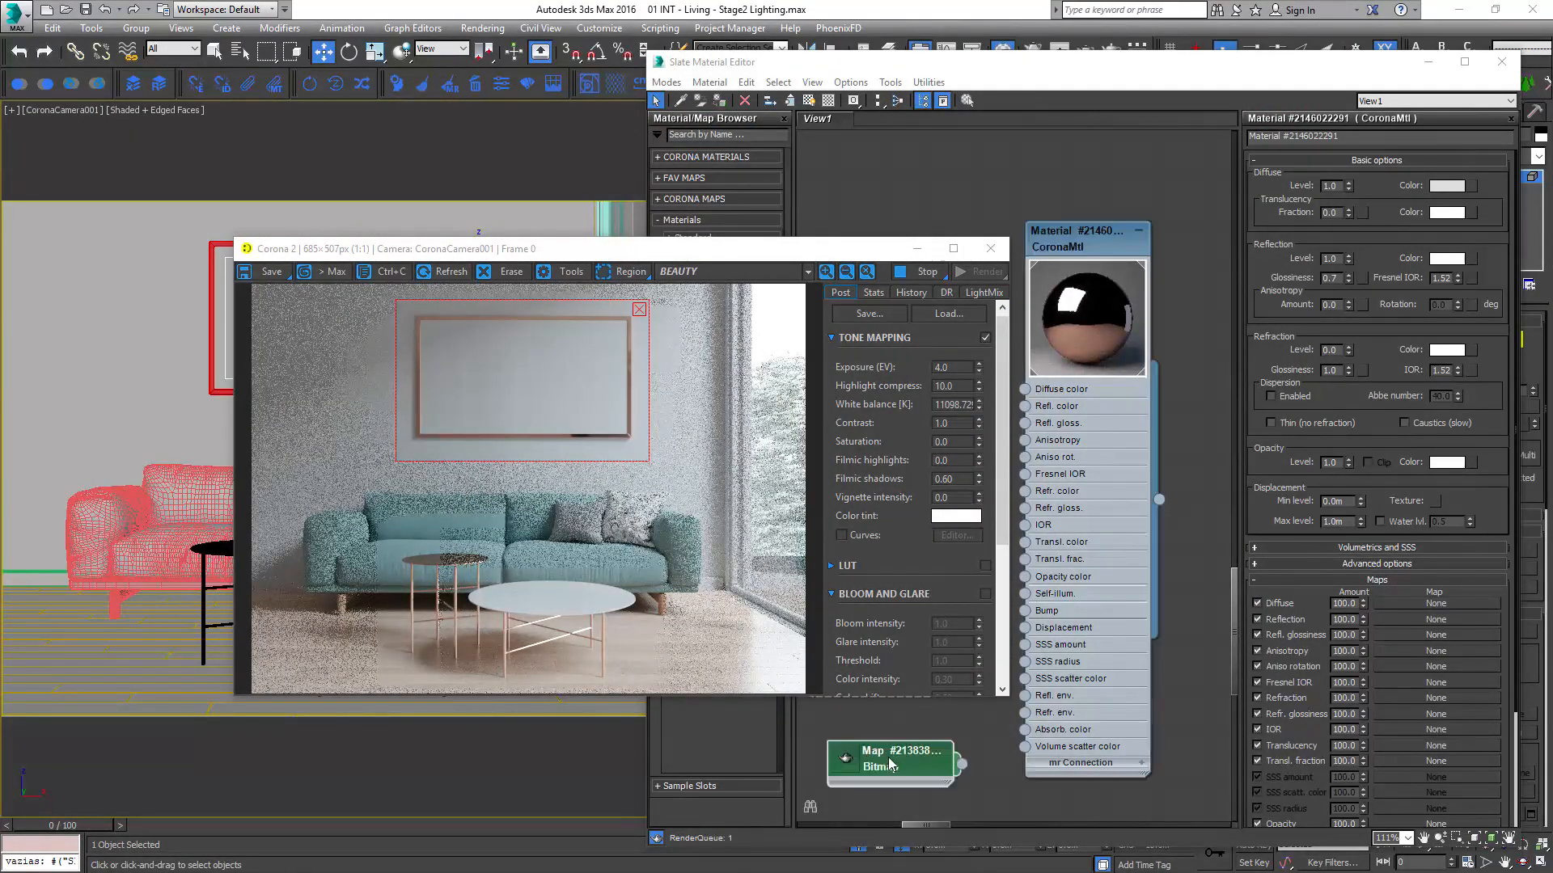
middle_click_drag(902, 771, 1044, 660)
scroll(1043, 661, "down", 4)
left_click_drag(1043, 661, 1000, 741)
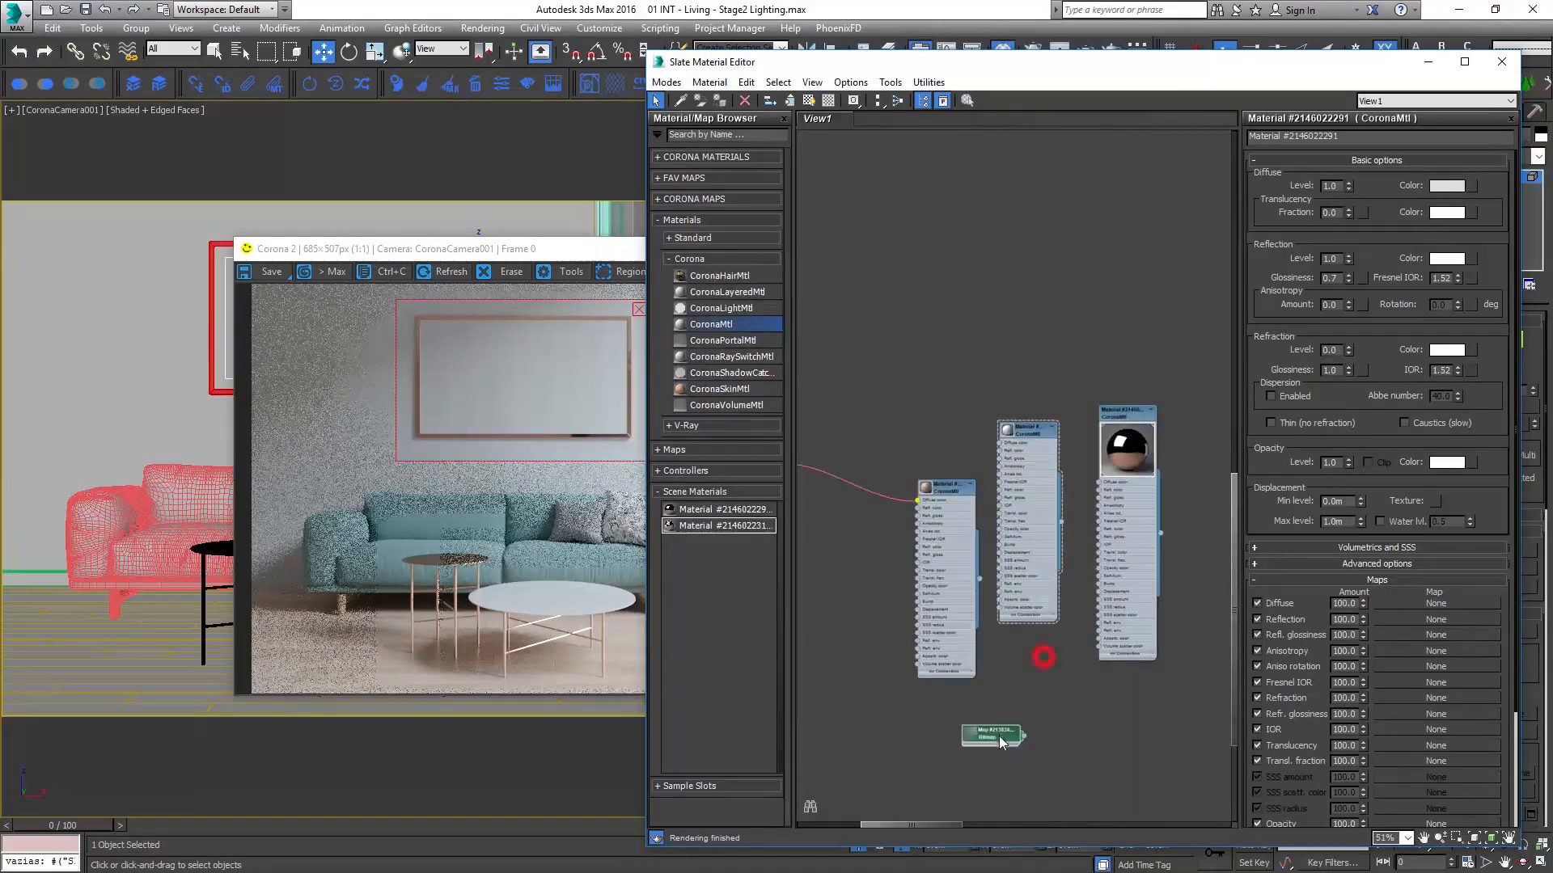
right_click(1084, 768)
left_click(1148, 607)
left_click(1278, 602)
left_click_drag(1077, 786, 1072, 714)
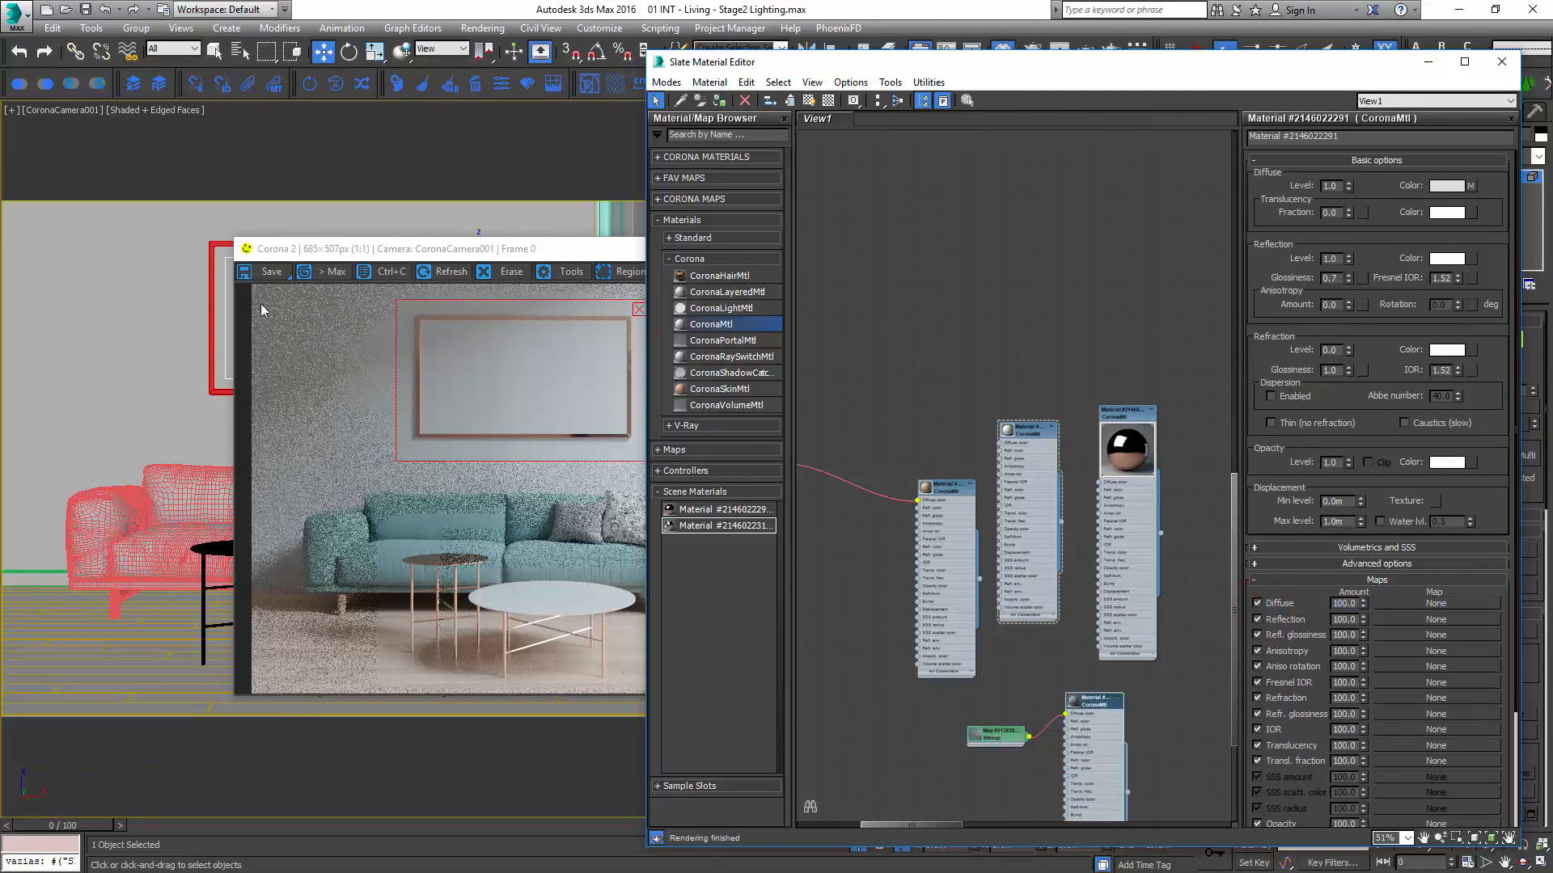
- Select the canvas element inside the wall picture's frame and assign the artwork material to it
left_click(226, 313)
left_click_drag(1079, 702, 1115, 696)
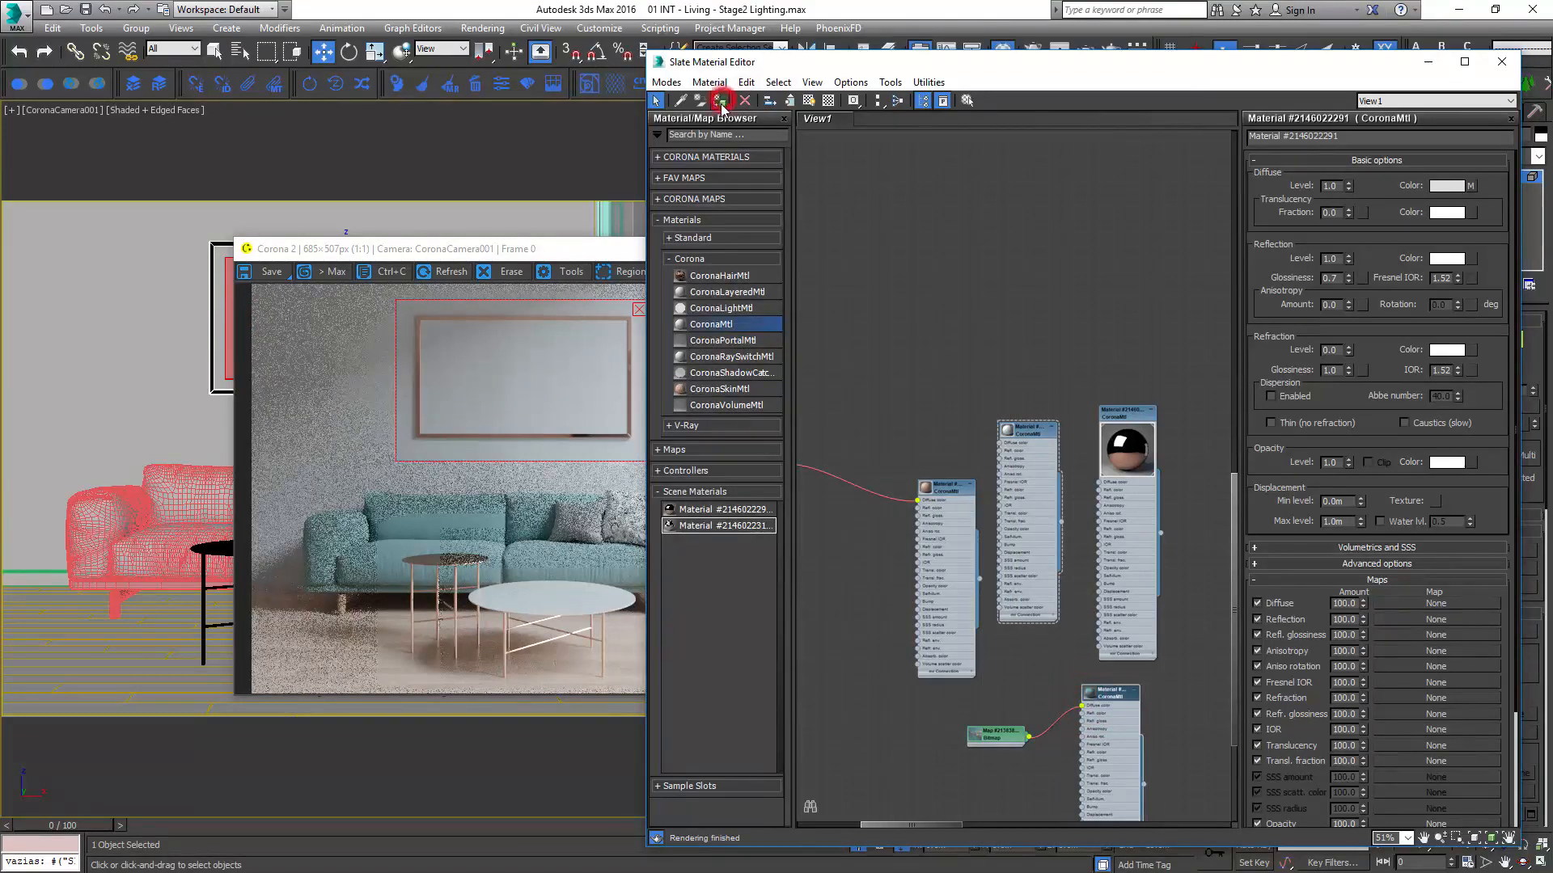
left_click(721, 102)
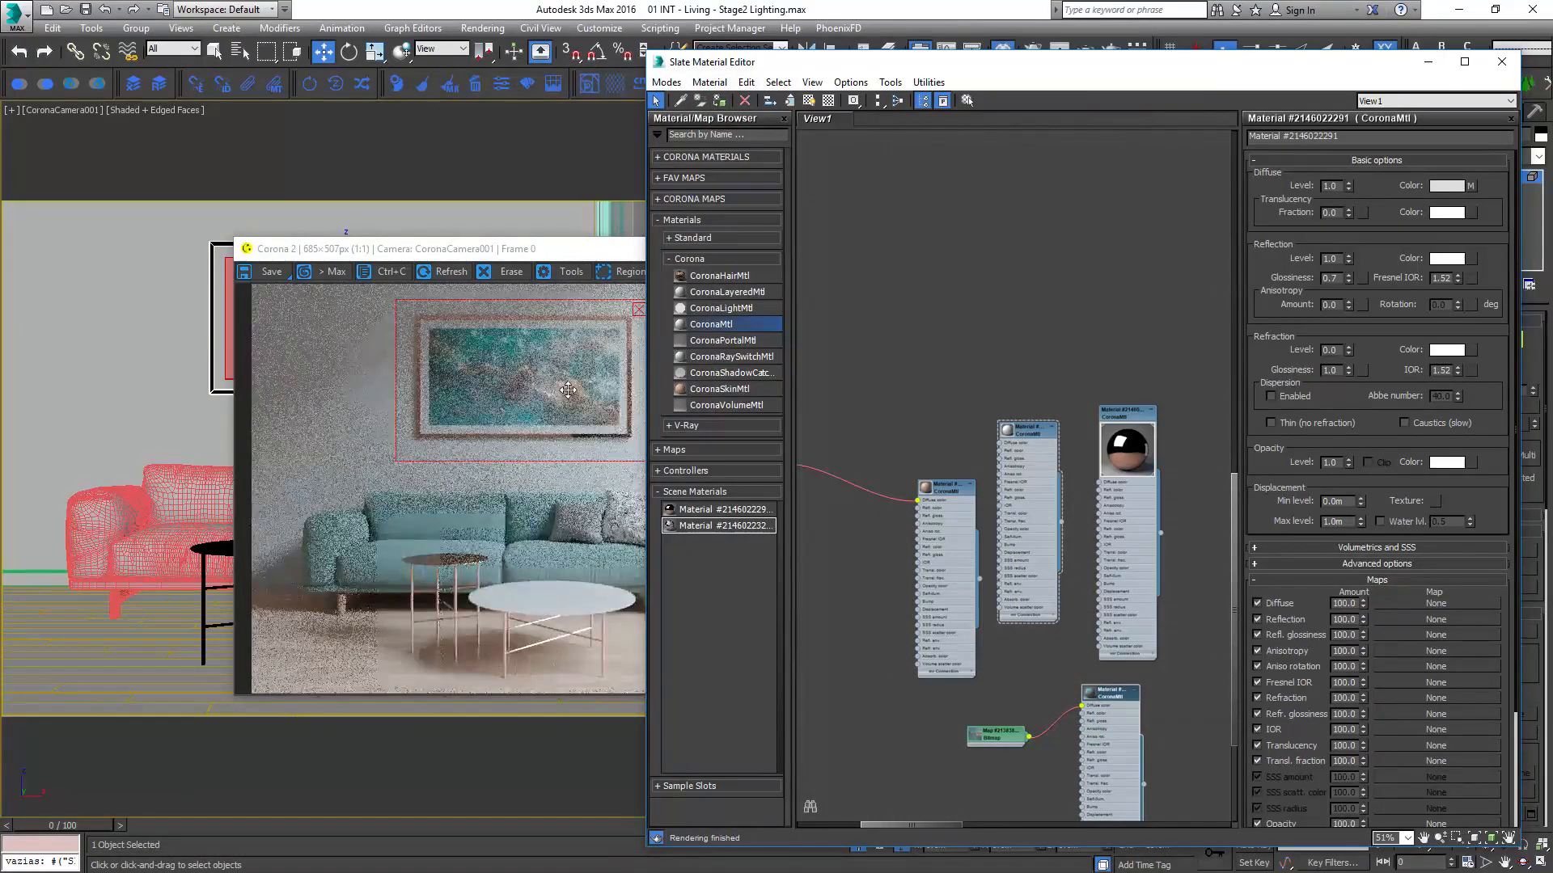
- Move the render region from the wall picture to the window and stretch it over the window's full height
left_click(580, 390)
left_click_drag(584, 390, 741, 369)
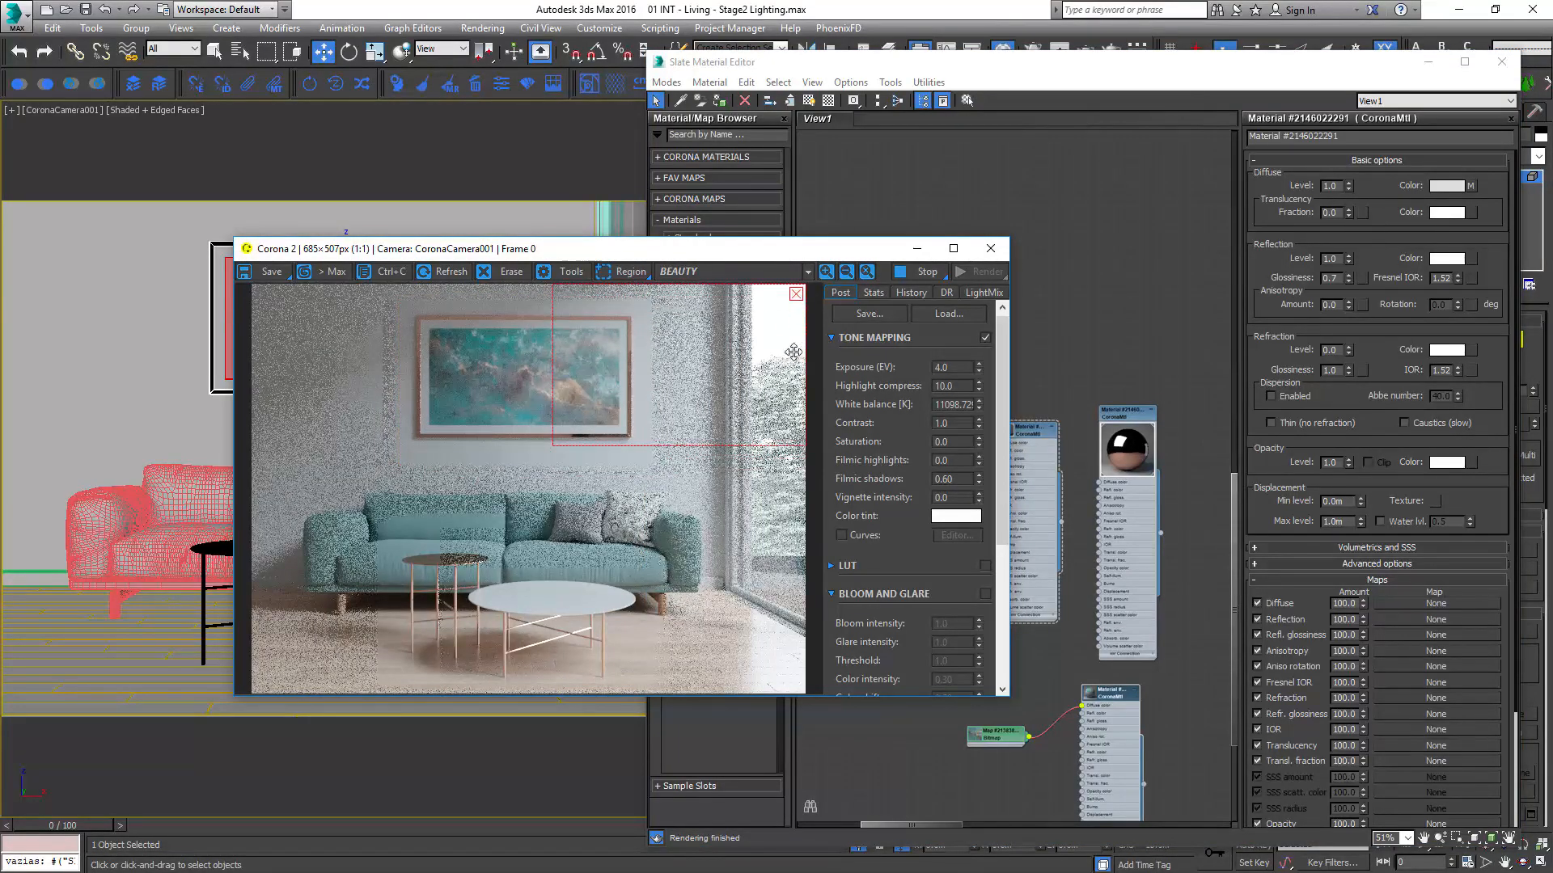
left_click_drag(553, 444, 710, 734)
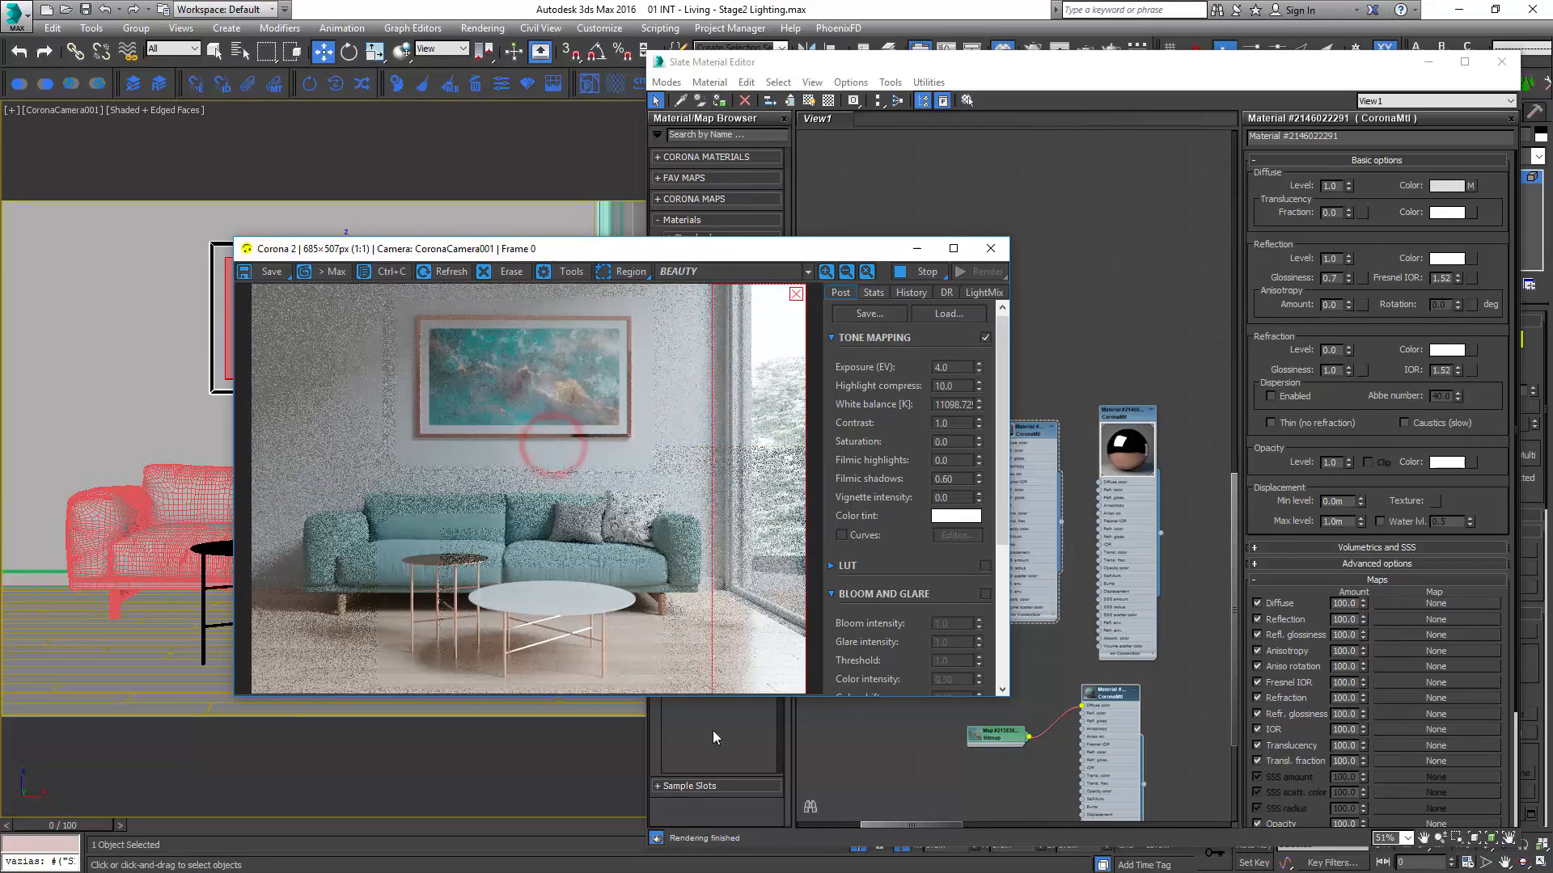
- Rearrange the render and material windows, leave the wall picture's element editing and select the window frame in the camera view
left_click_drag(773, 248, 498, 327)
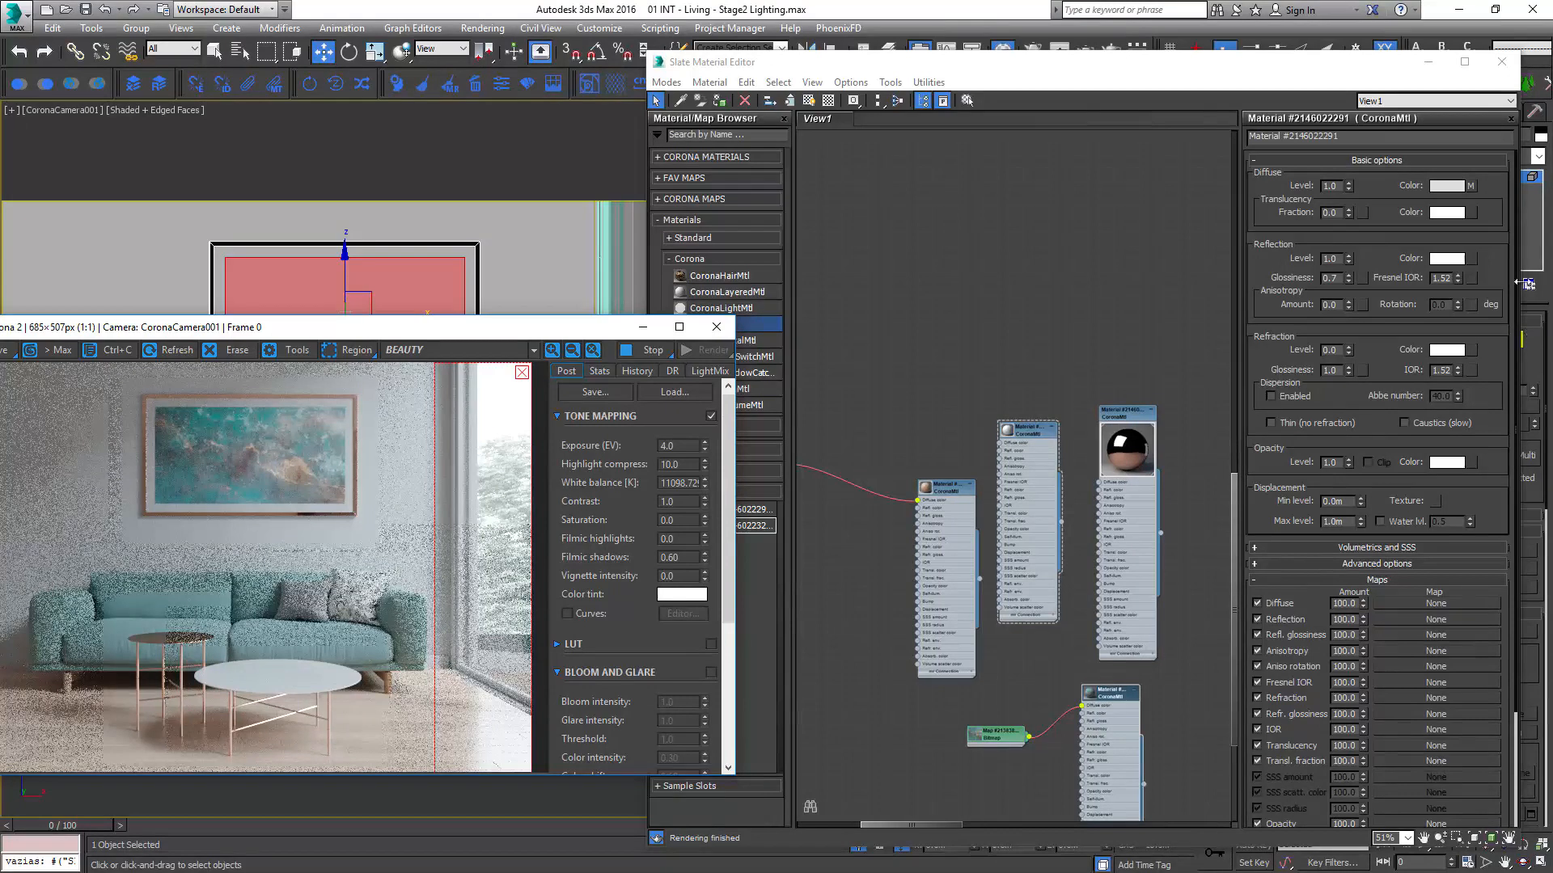
left_click_drag(1506, 70, 1411, 73)
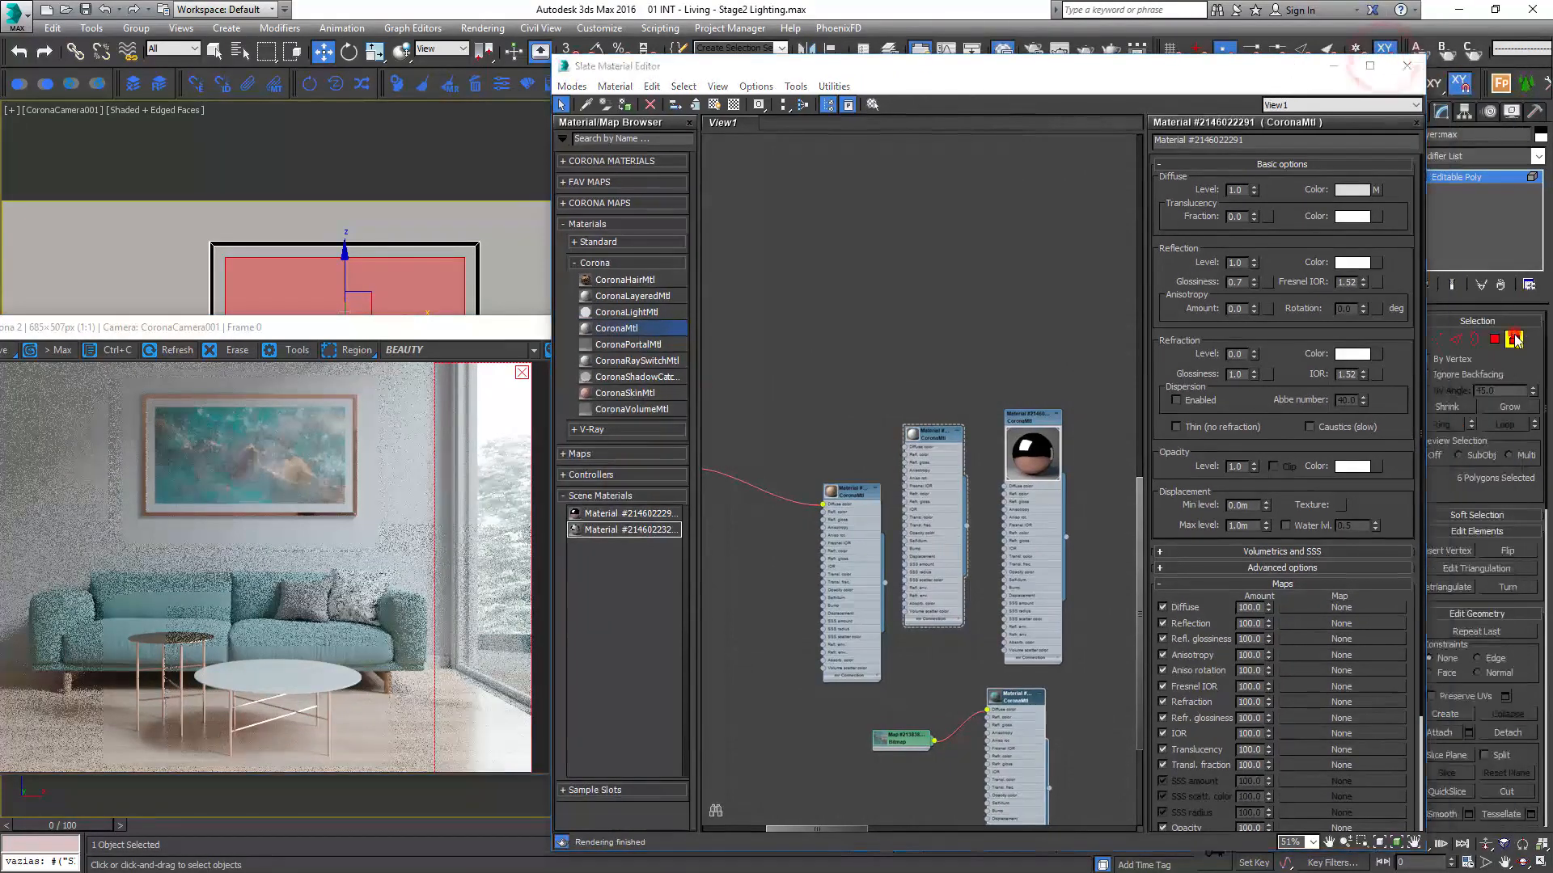
left_click_drag(654, 66, 743, 230)
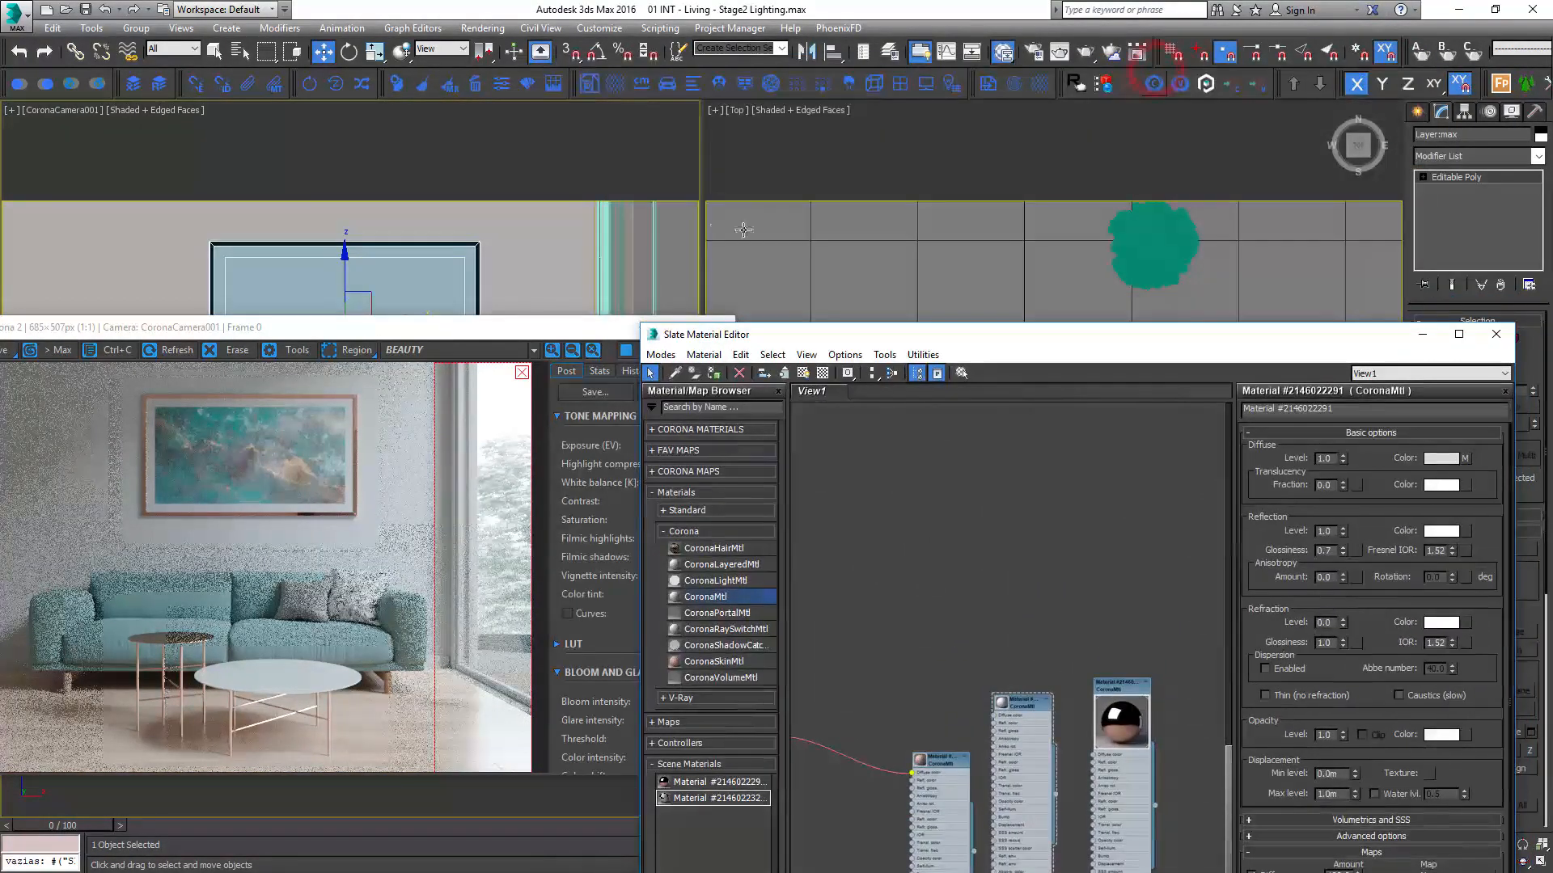
left_click(602, 242)
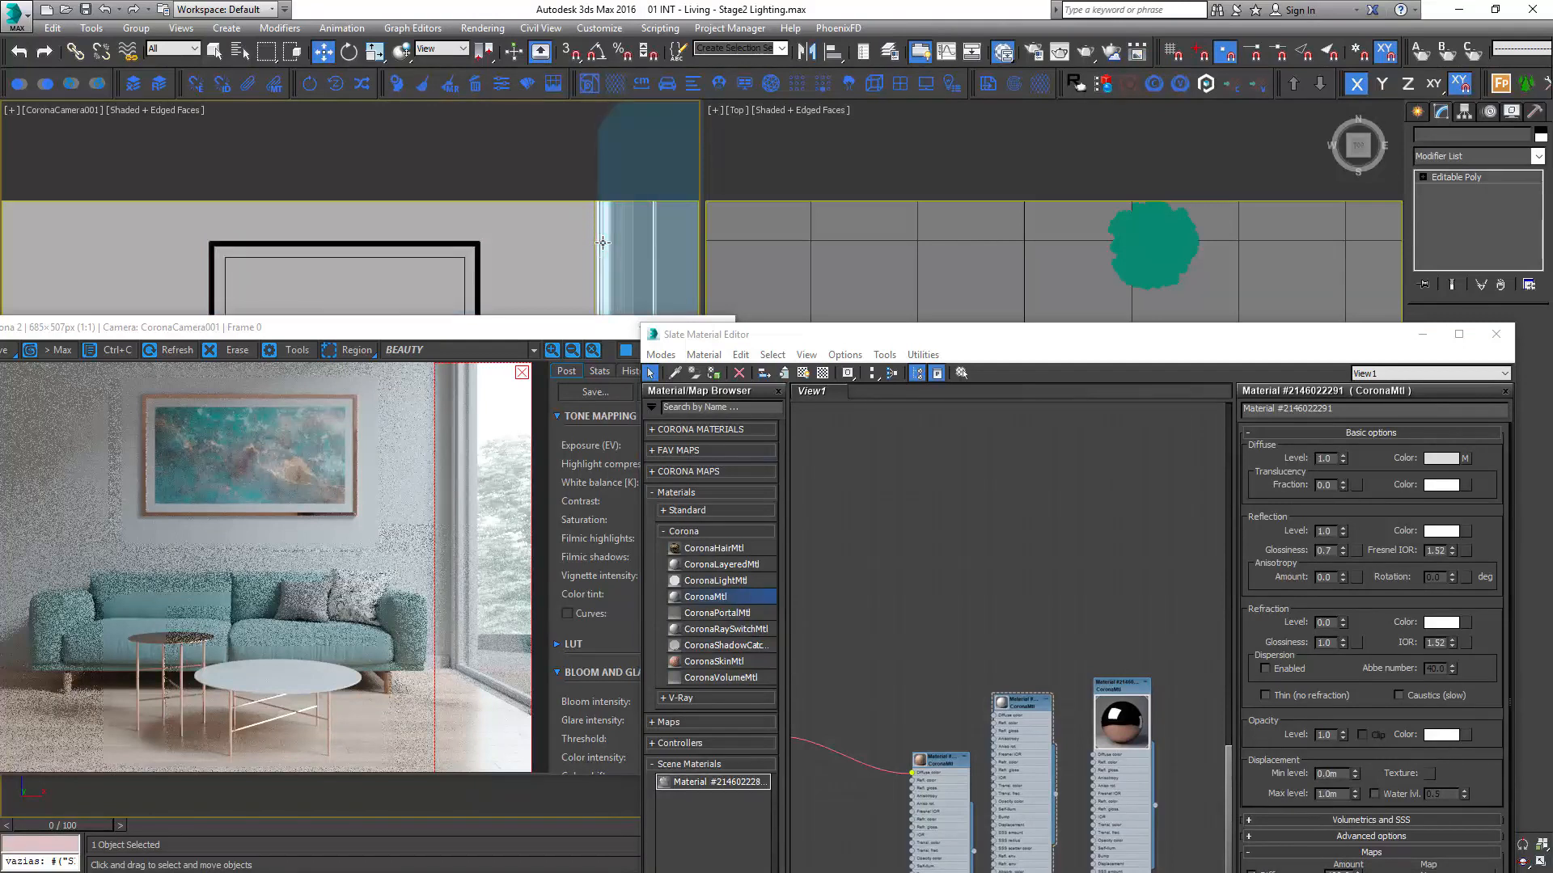
- Bring the window frame's Multi/Sub-Object material into the node view and open its second CoronaMtl sub-material
middle_click_drag(887, 603, 1030, 731)
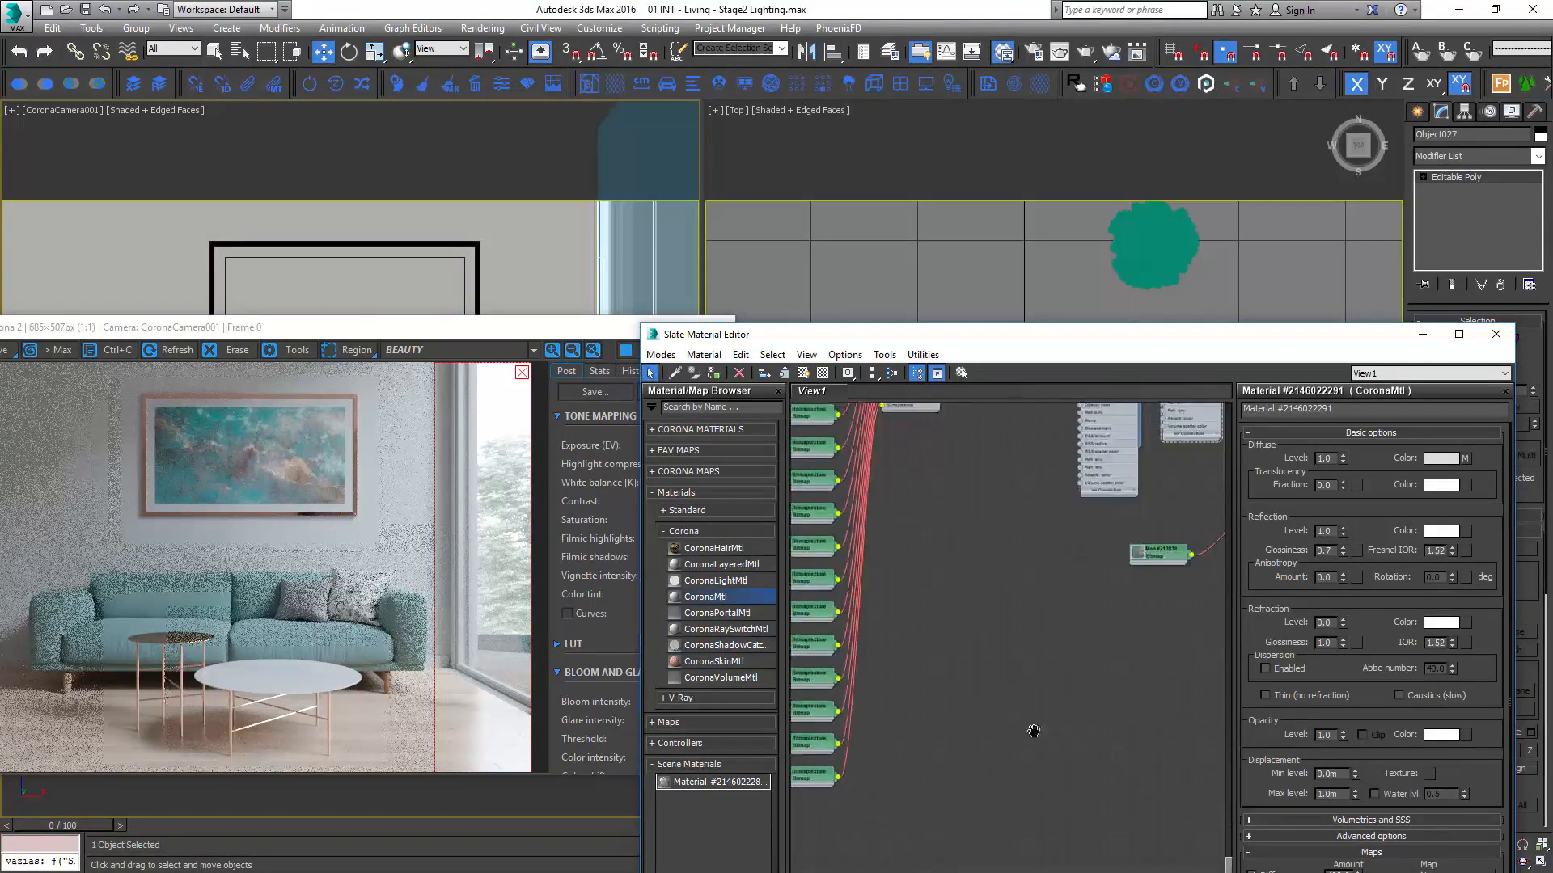
left_click_drag(896, 750, 1050, 682)
key("Return")
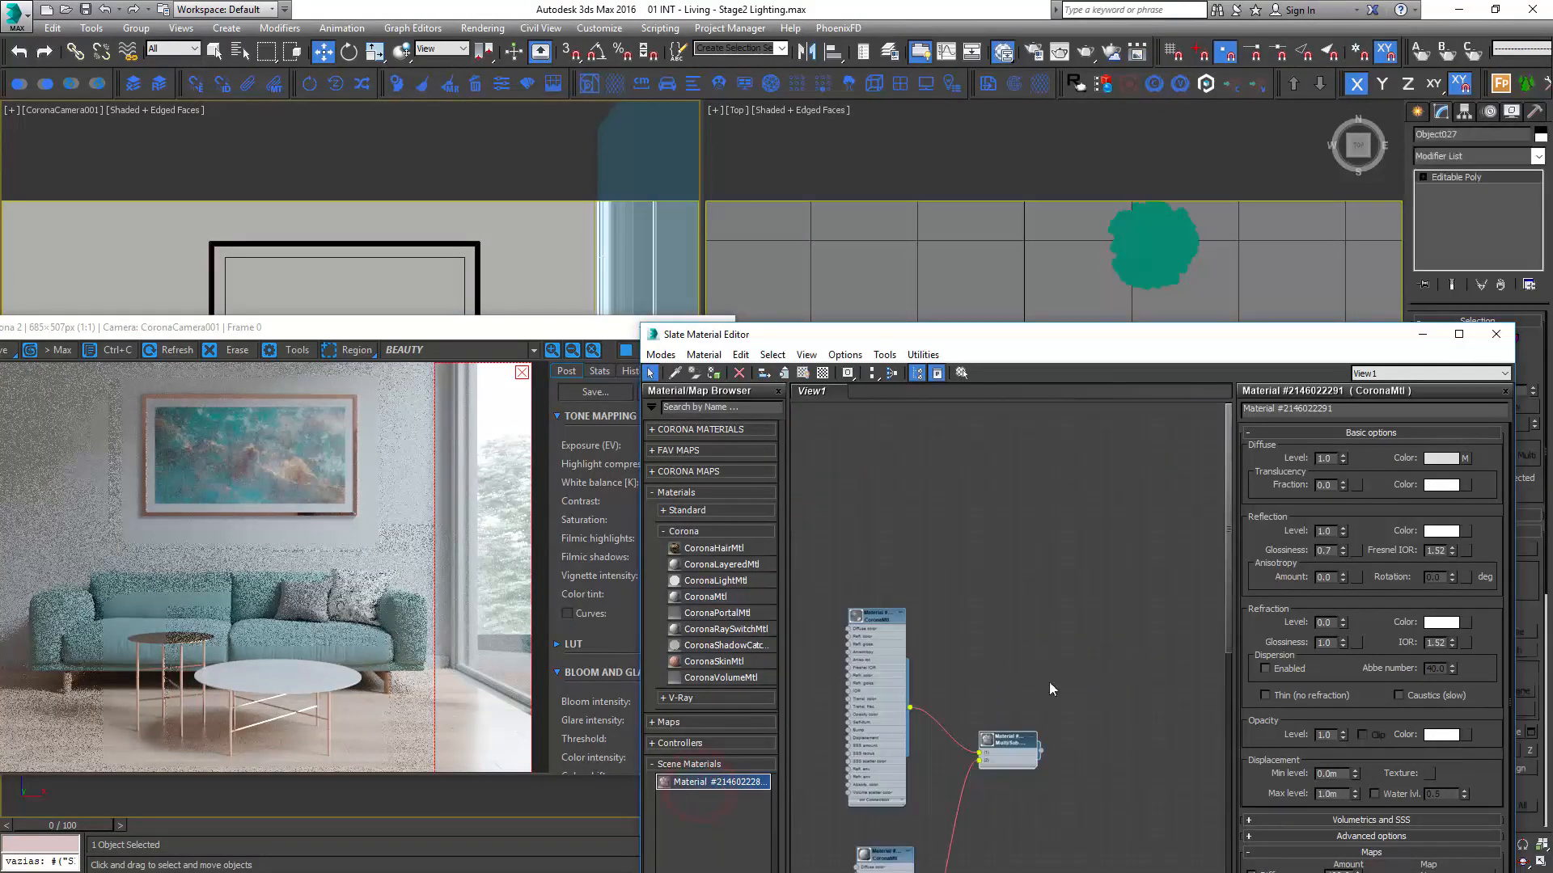
middle_click_drag(1006, 678, 1100, 440)
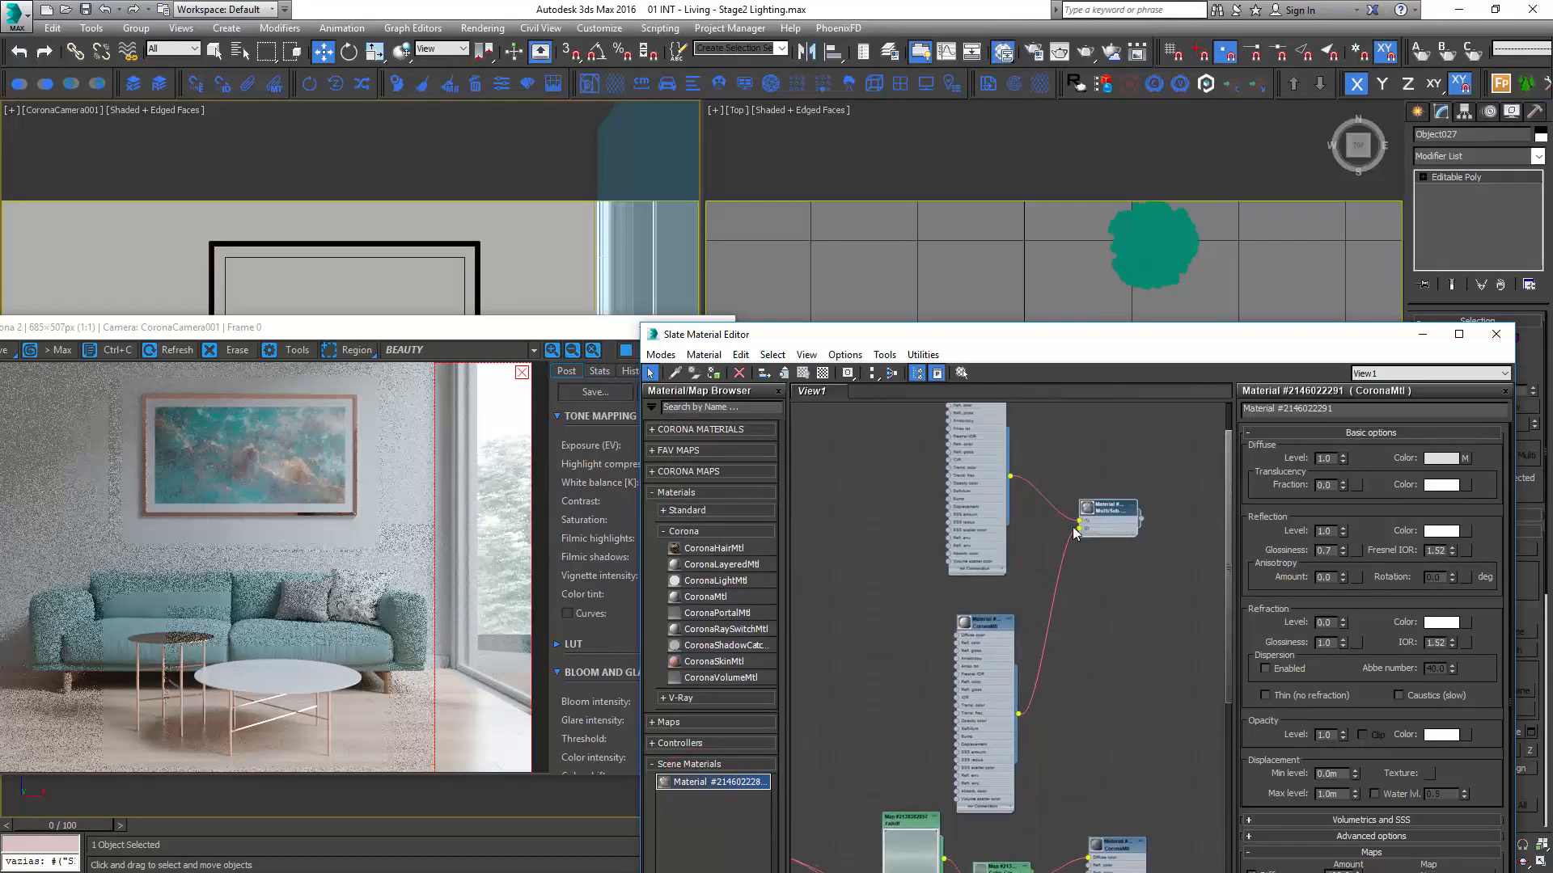
left_click(985, 627)
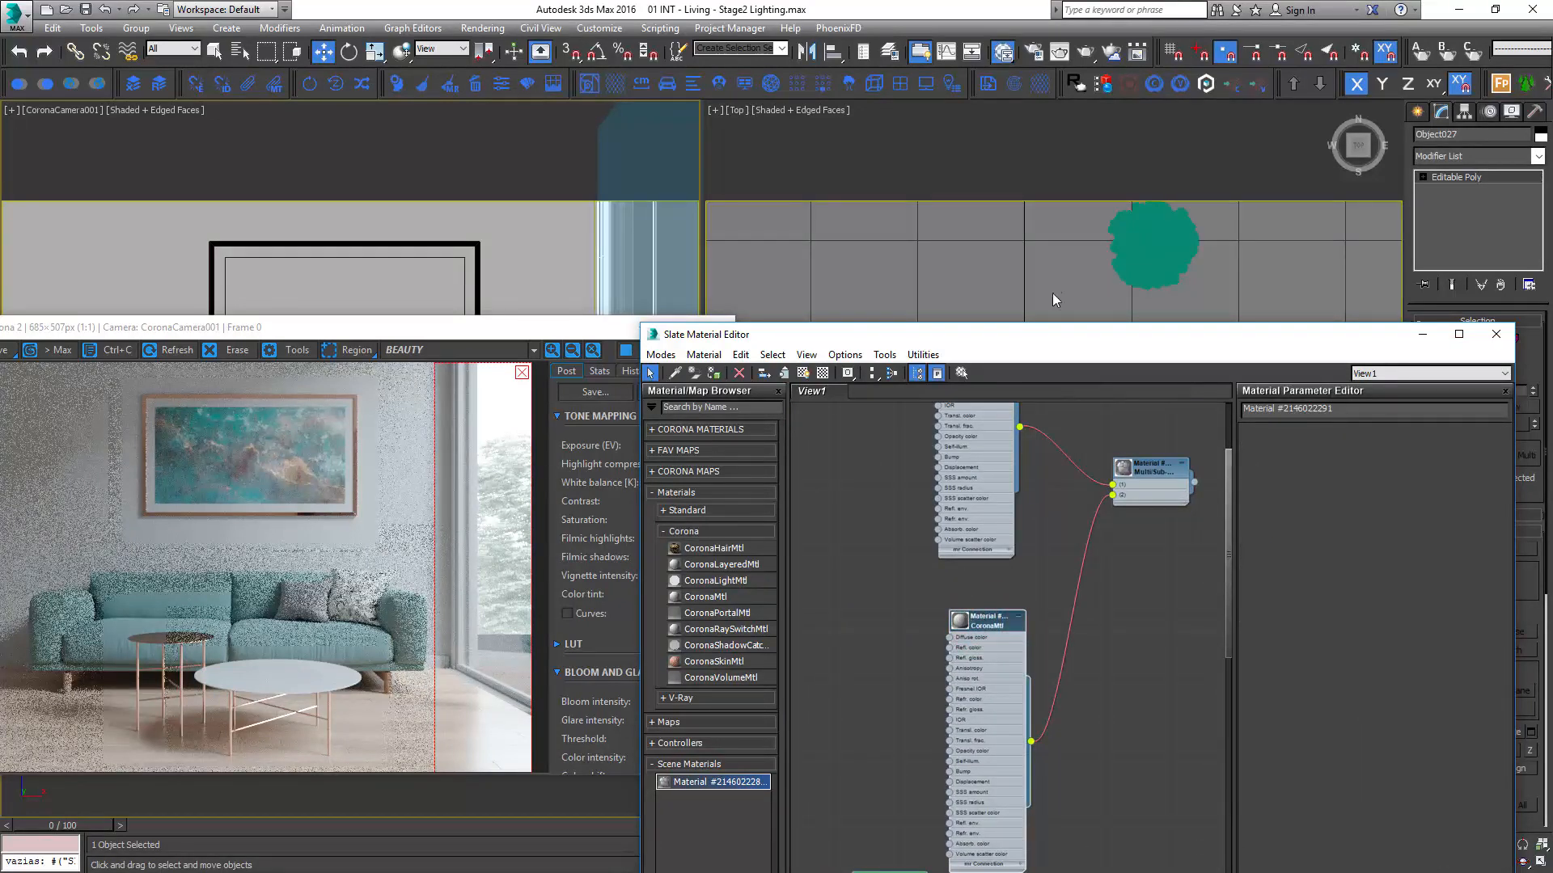
- Give the window frame sub-material a near-black diffuse colour, Reflection level 1.0, Fresnel IOR 55.0 and Glossiness 0.8
left_click_drag(1051, 334, 1062, 79)
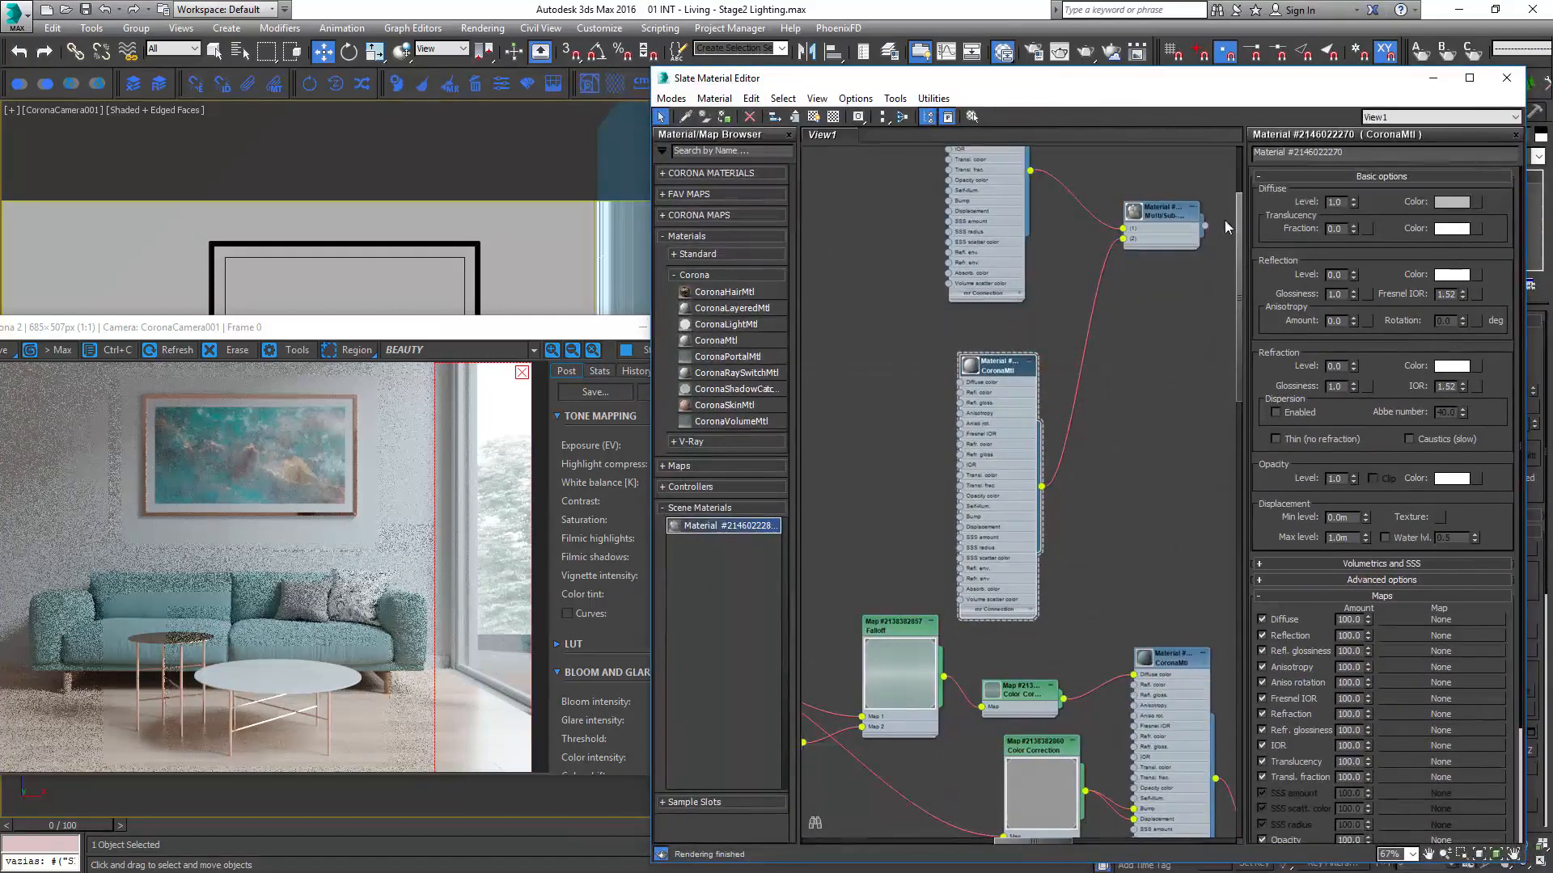
left_click(1454, 202)
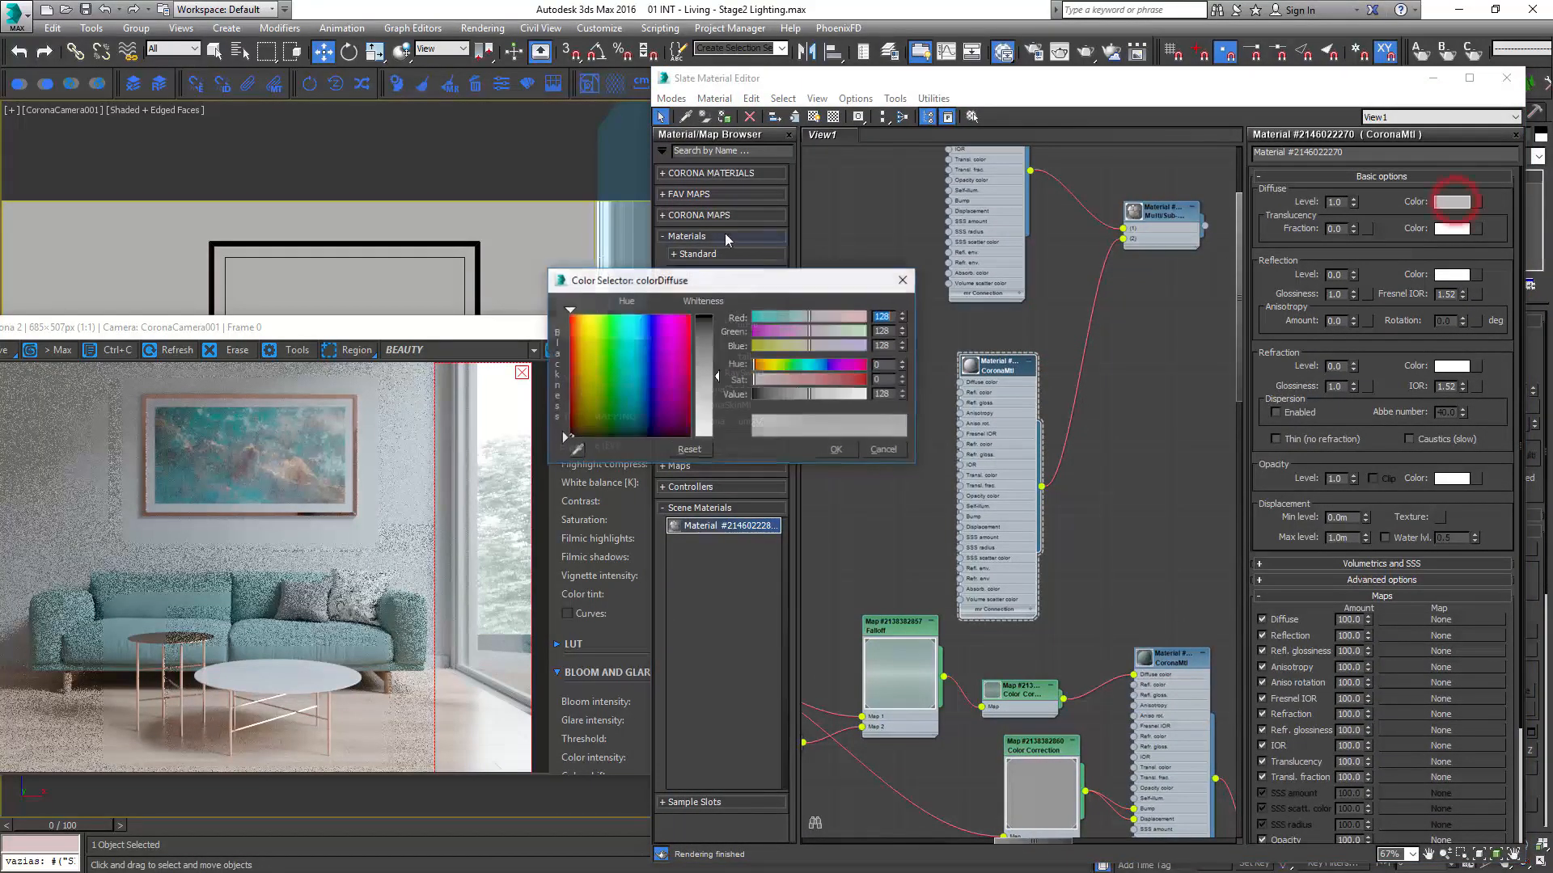
left_click(761, 394)
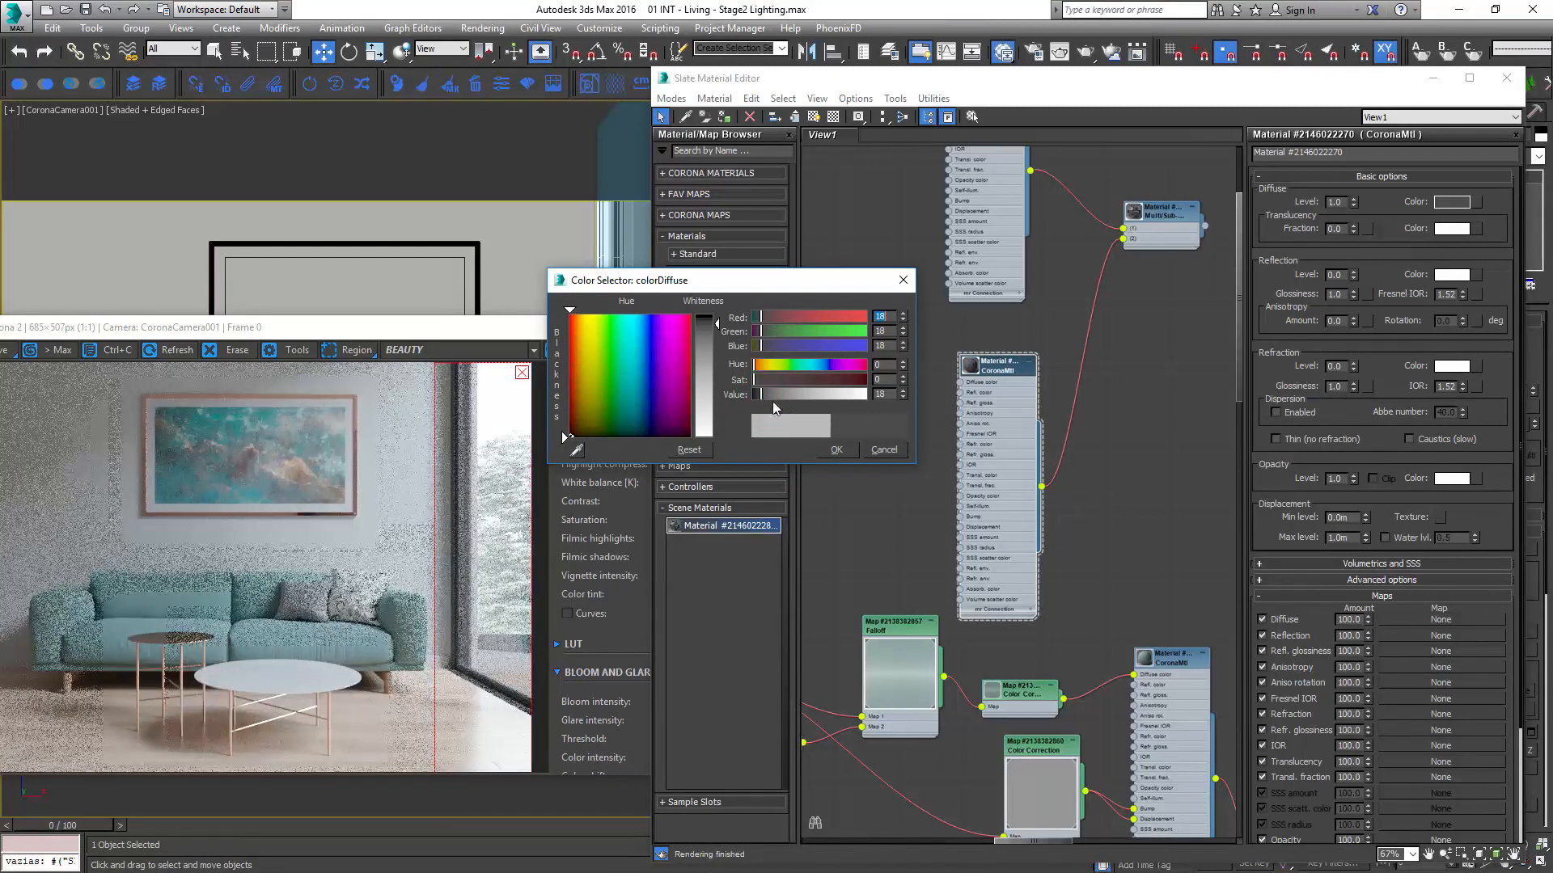
left_click(834, 450)
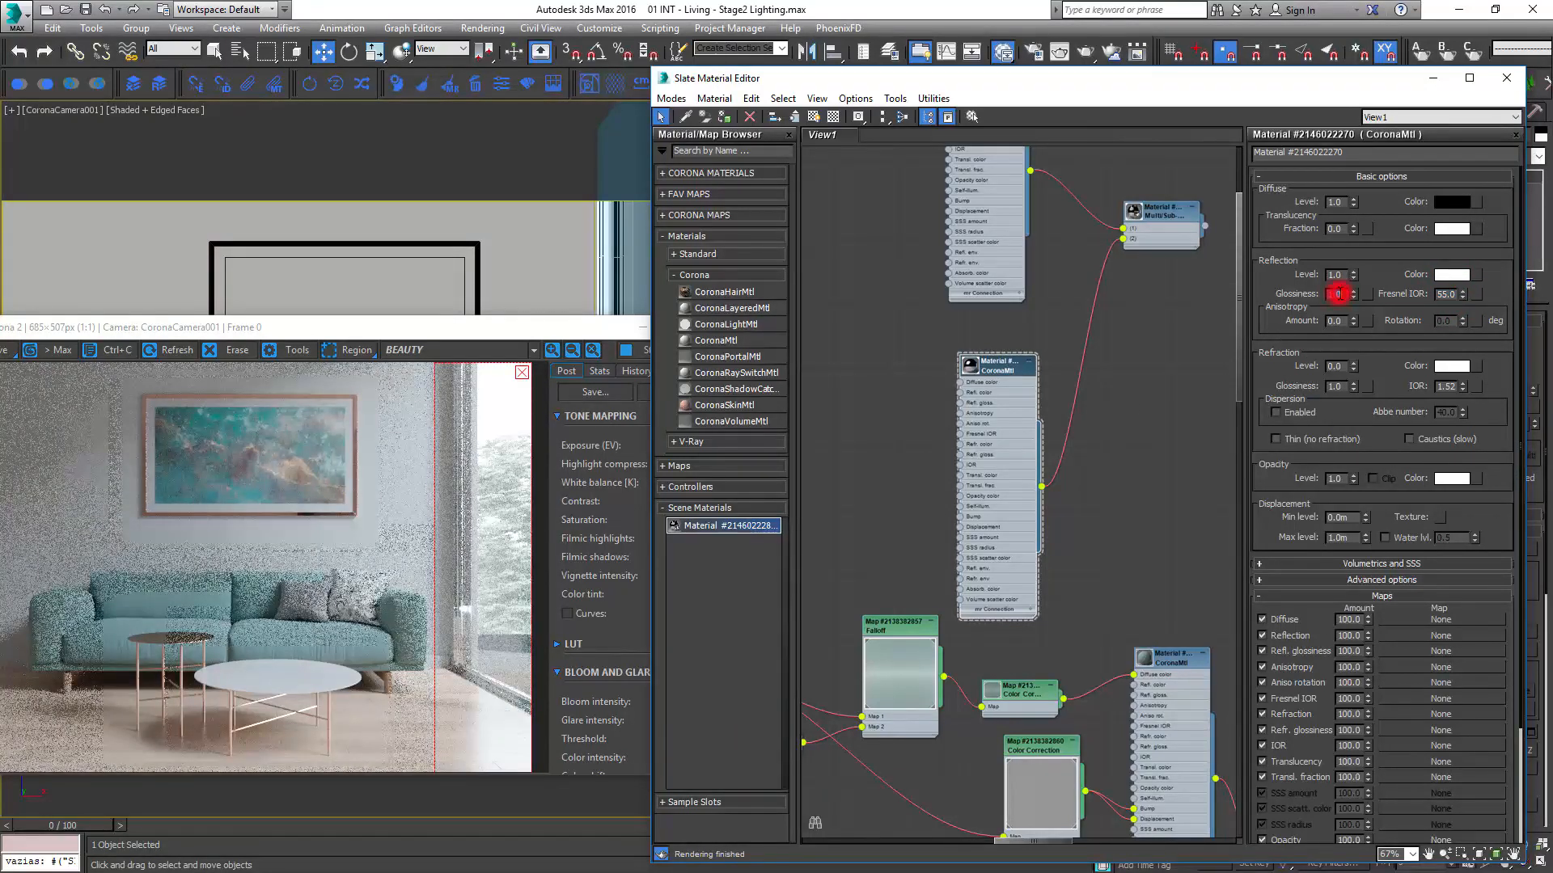
key("Return")
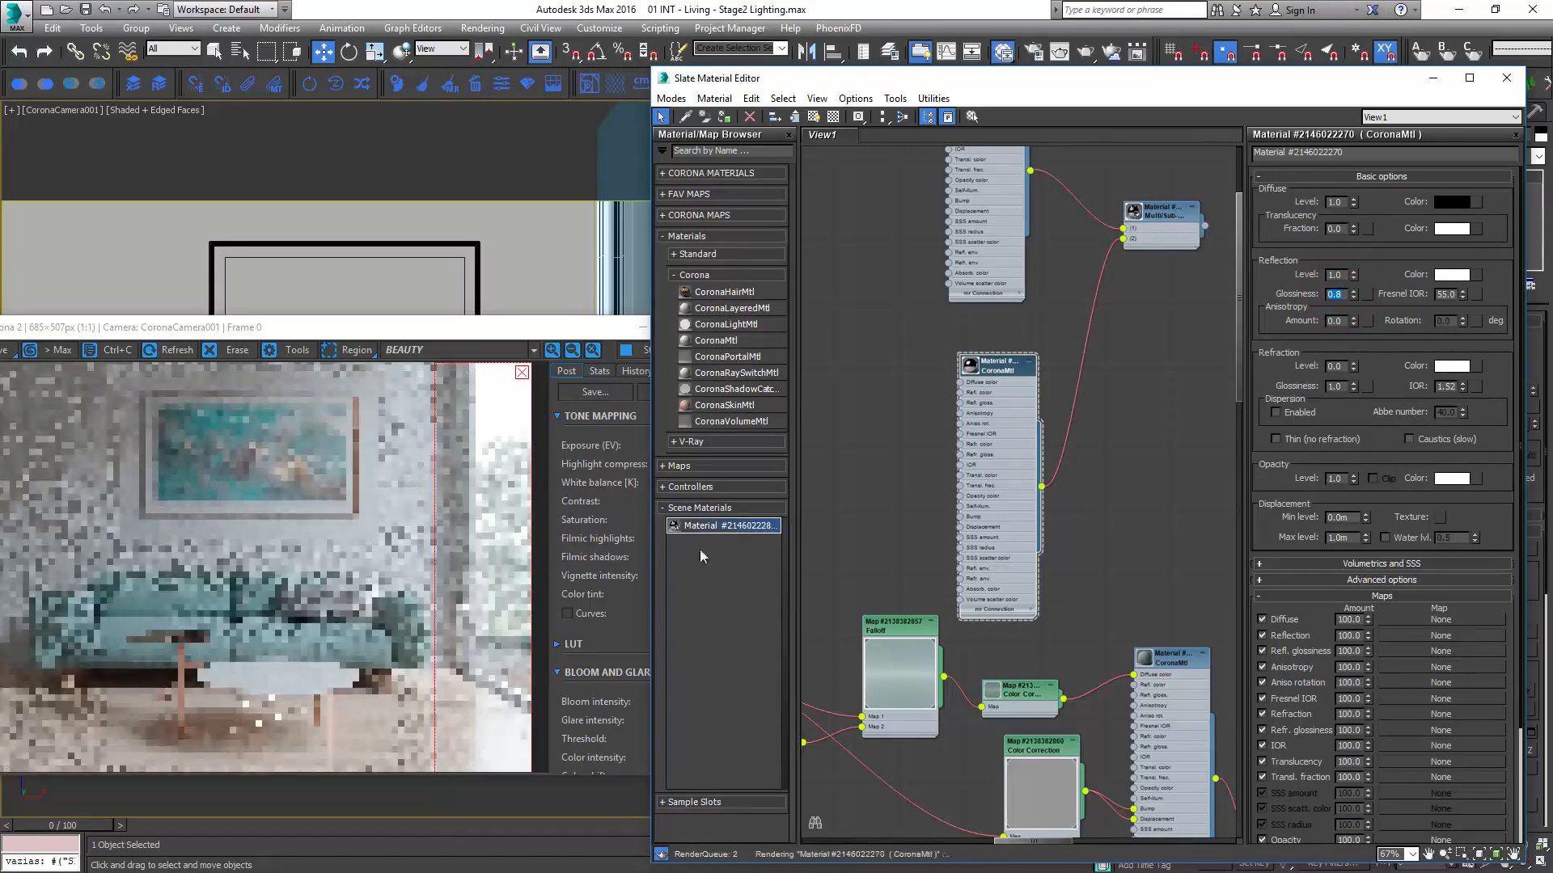
- Darken the window frame sub-material's reflection colour from white to a medium grey
left_click(1444, 275)
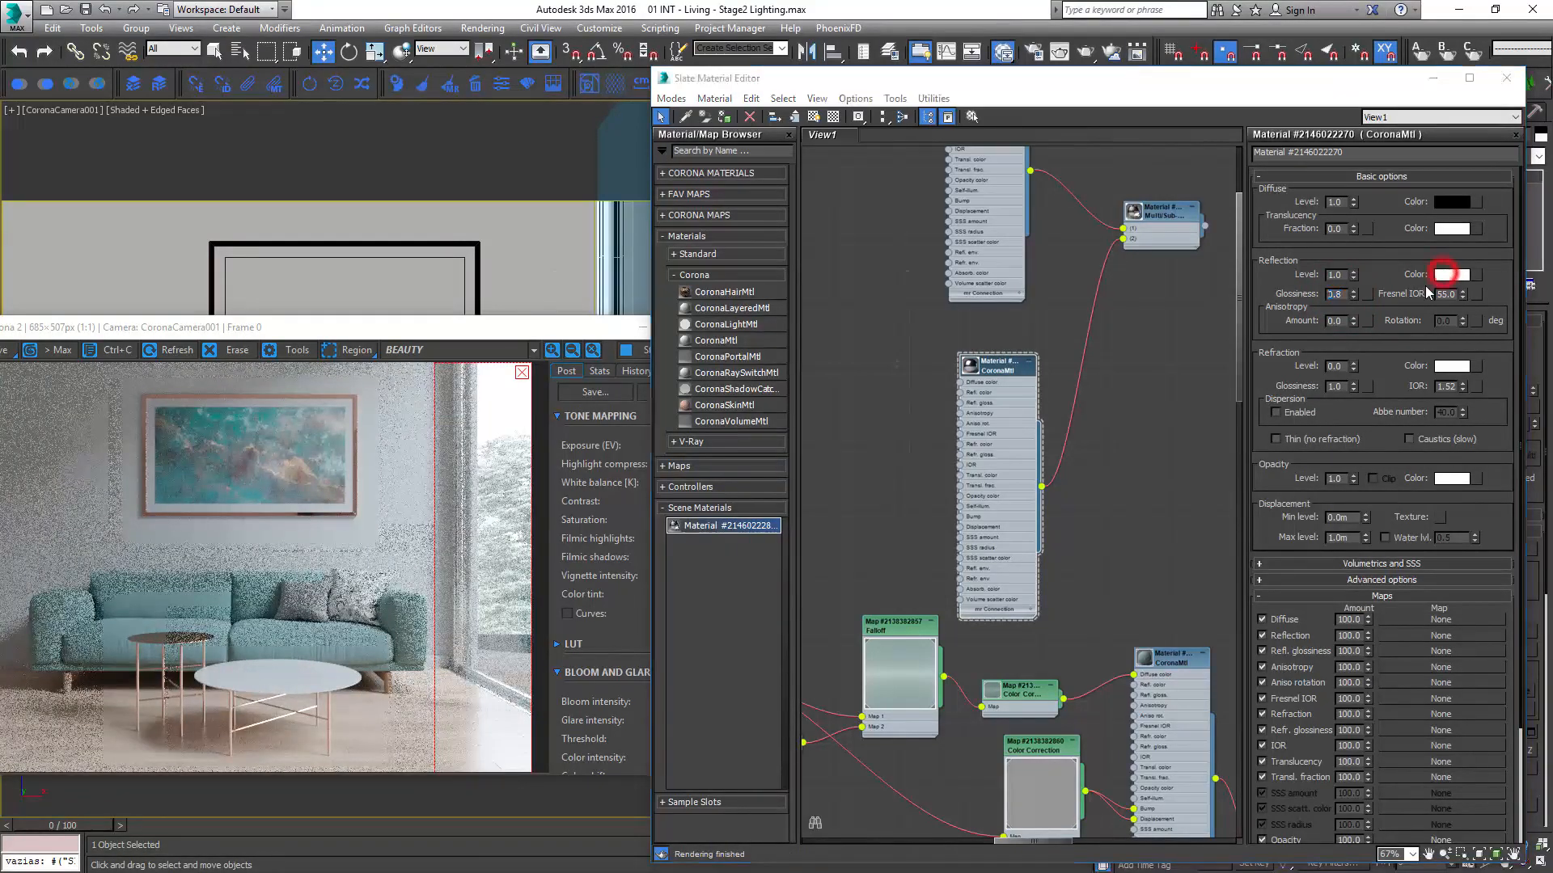
left_click_drag(742, 286, 933, 288)
mouse_move(905, 387)
left_mouse_down()
mouse_move(911, 355)
mouse_move(909, 377)
left_mouse_up()
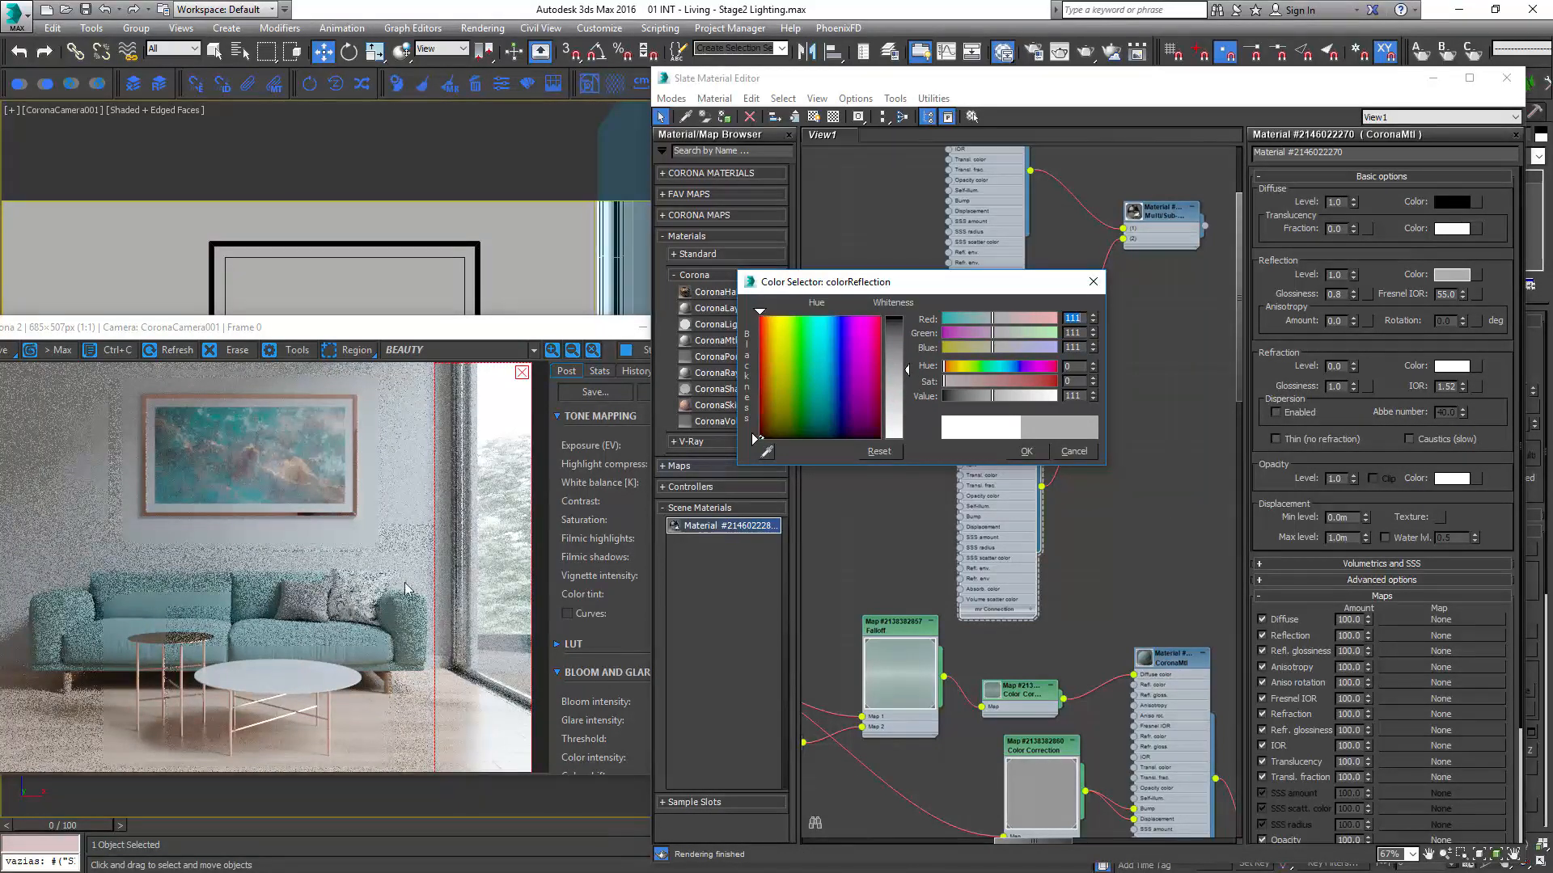
left_click_drag(909, 373, 907, 360)
left_click(1027, 451)
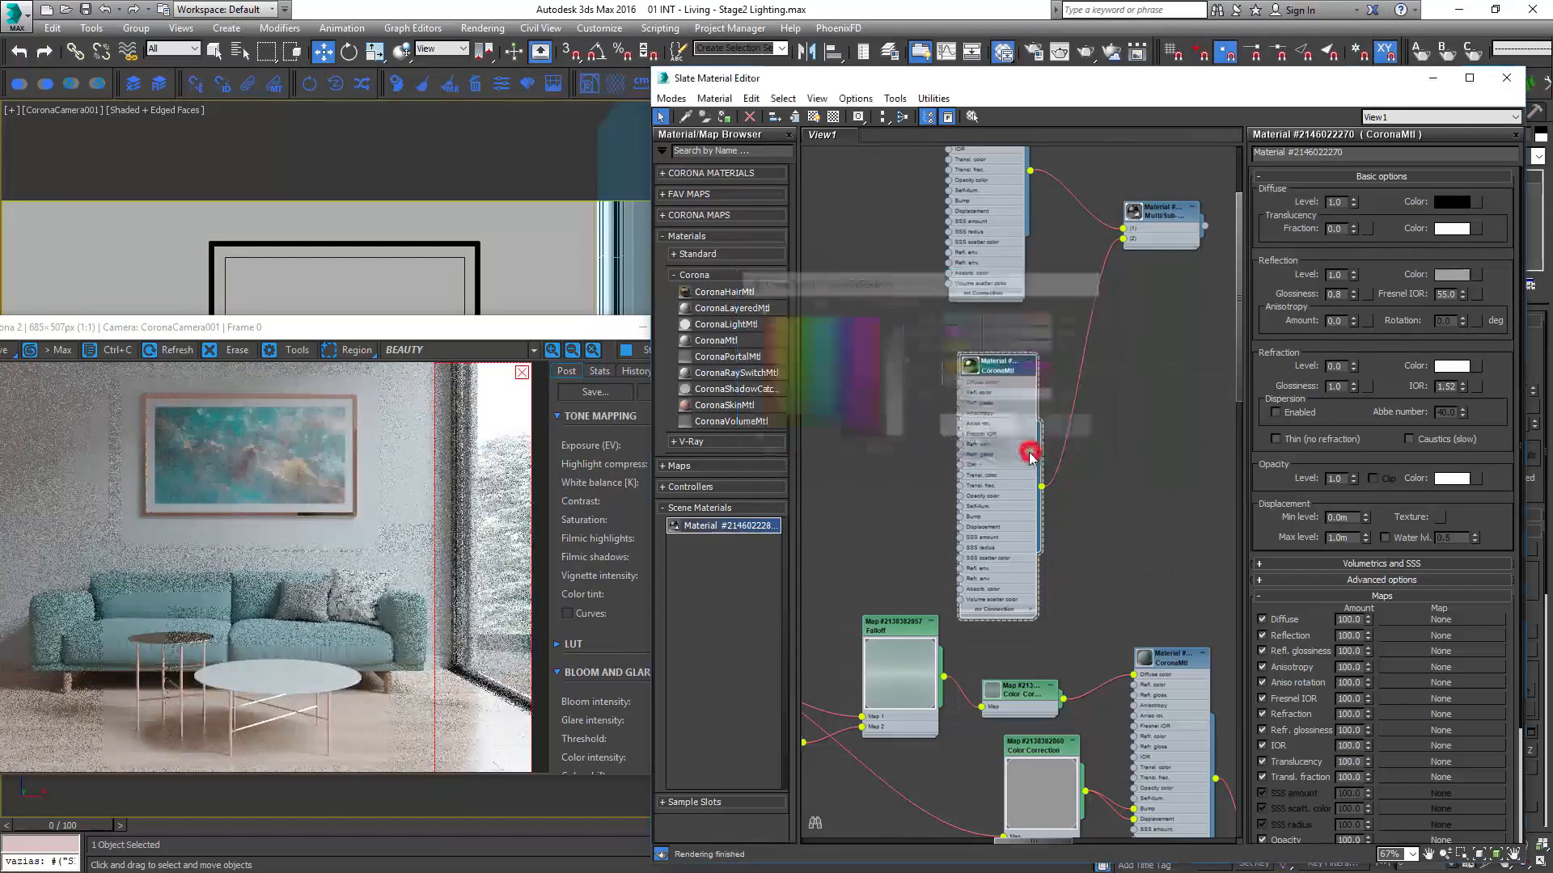
- Close the material editor, bring the render window fully into view and remove the render region
left_click(1505, 81)
left_click_drag(394, 327, 645, 245)
left_click(773, 289)
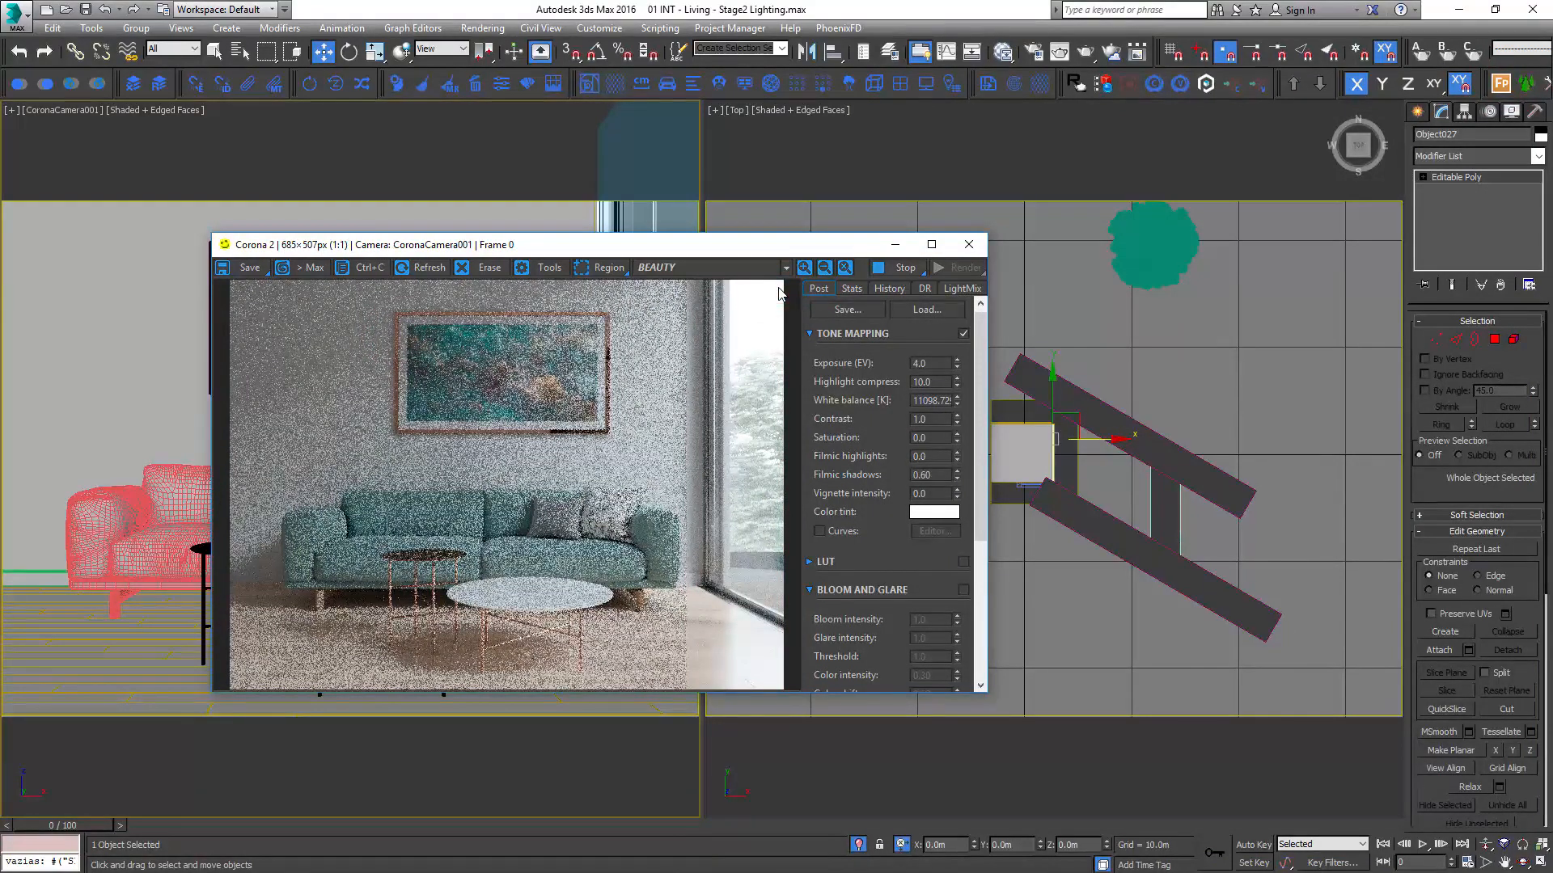